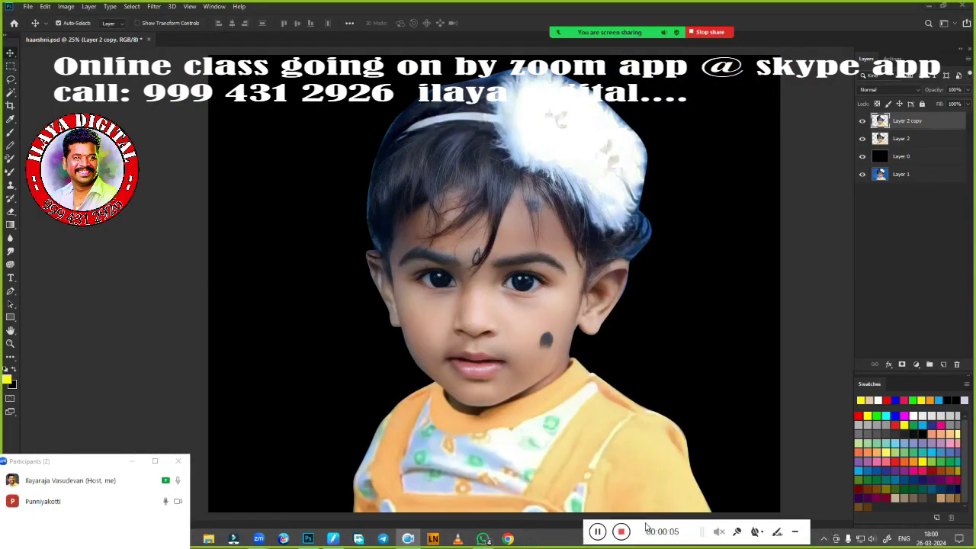
Step: Apply Color Balance with Shadows about +11/0/-10 and Highlights Blue +12
scroll(564, 244, "up", 3)
scroll(523, 246, "up", 2)
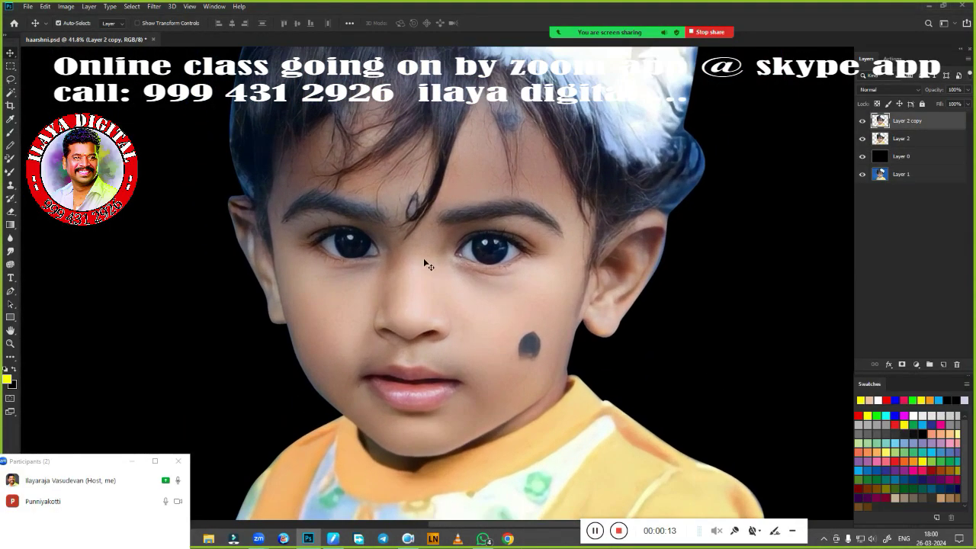
key("ctrl+b")
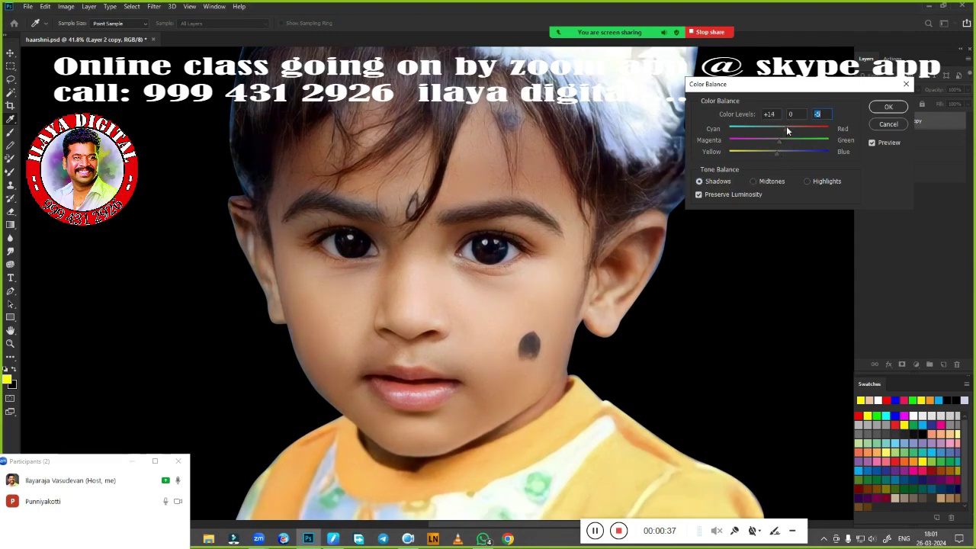
left_click_drag(778, 152, 787, 128)
Step: Confirm Color Balance and set Selective Color Reds to Cyan -16, Magenta -5, Yellow +53
left_click(888, 107)
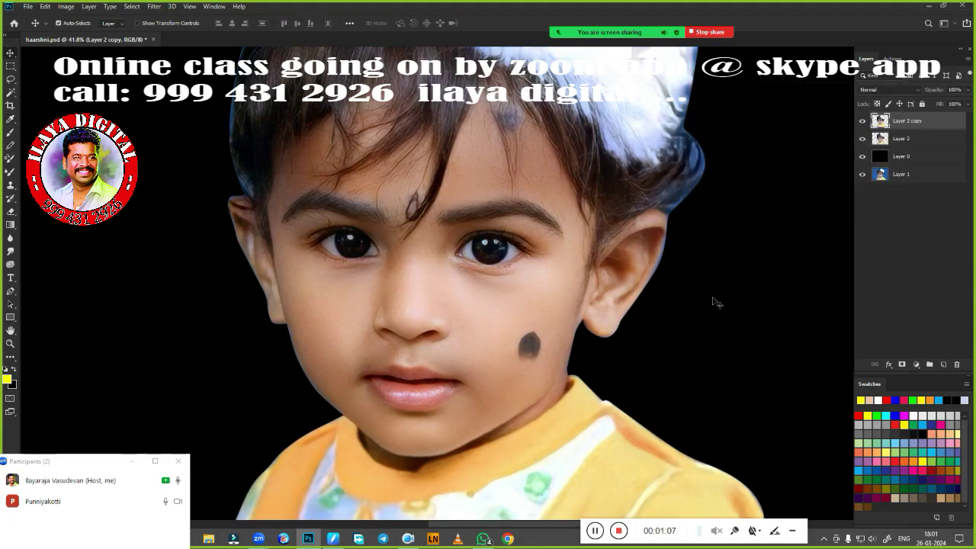
left_click(66, 7)
left_click(221, 187)
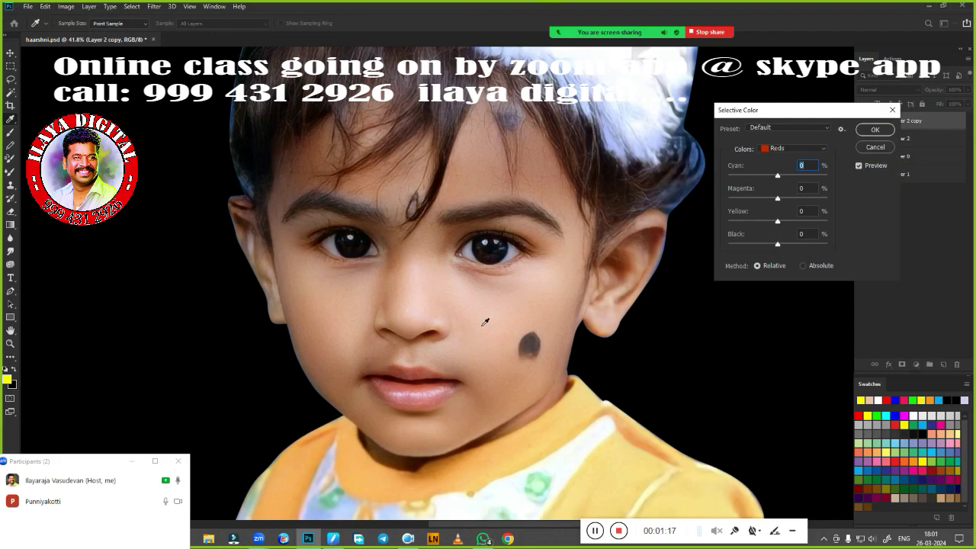
mouse_move(776, 174)
left_mouse_down()
mouse_move(727, 175)
mouse_move(790, 175)
left_mouse_up()
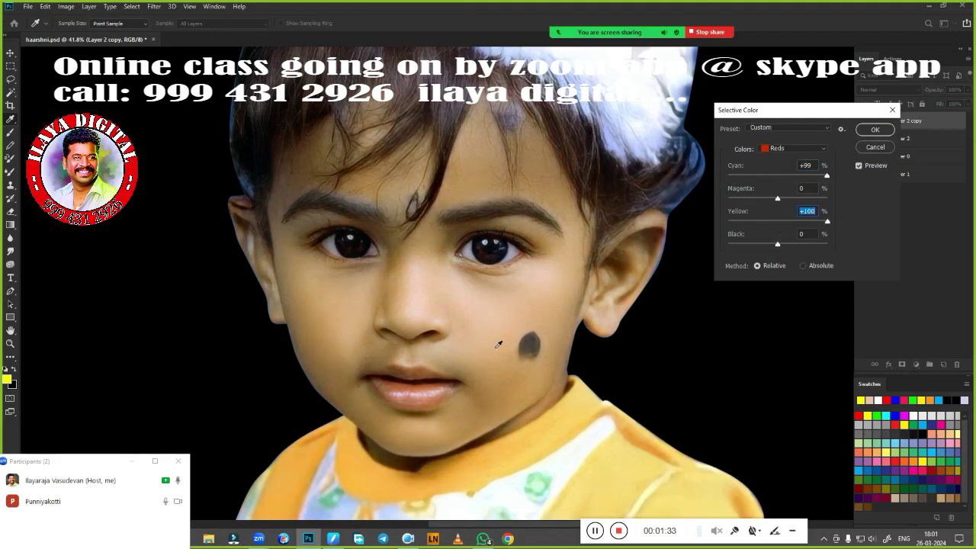
left_click_drag(825, 221, 727, 221)
mouse_move(777, 198)
left_mouse_down()
mouse_move(849, 198)
mouse_move(762, 199)
left_mouse_up()
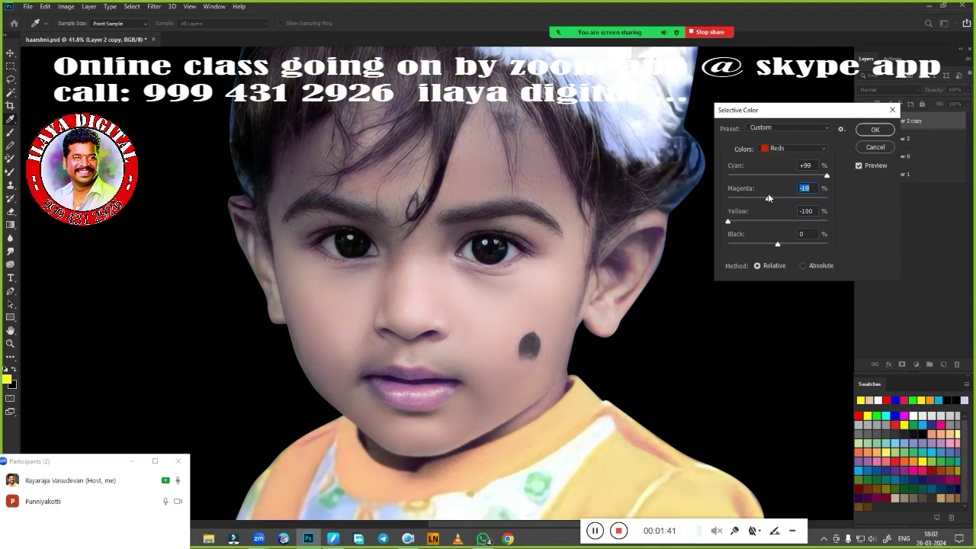
key("Tab")
type("0")
key("Tab")
type("0")
left_click_drag(788, 223, 786, 221)
left_click_drag(776, 198, 775, 199)
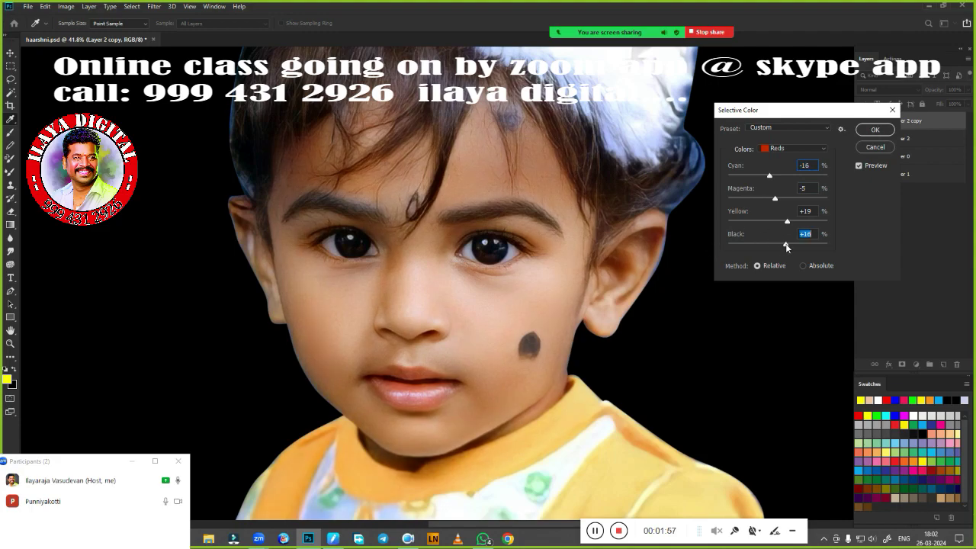
Step: Adjust the Black slider for the Blacks colour range, then return to Reds
left_click(793, 148)
left_click(777, 221)
mouse_move(777, 244)
left_mouse_down()
mouse_move(784, 242)
mouse_move(736, 245)
mouse_move(778, 247)
left_mouse_up()
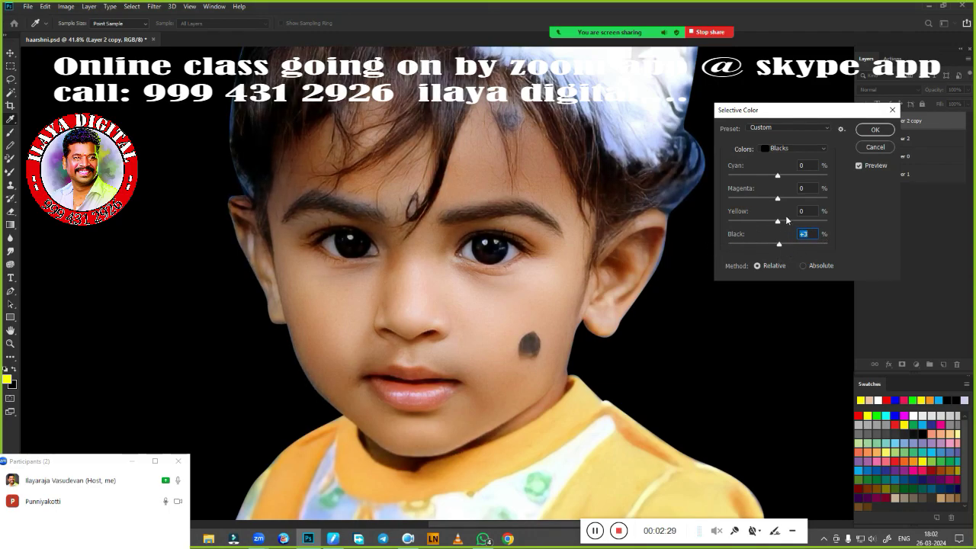
left_click(793, 147)
Step: Apply the Selective Color edits and raise contrast to 16 with Brightness/Contrast
left_click(875, 130)
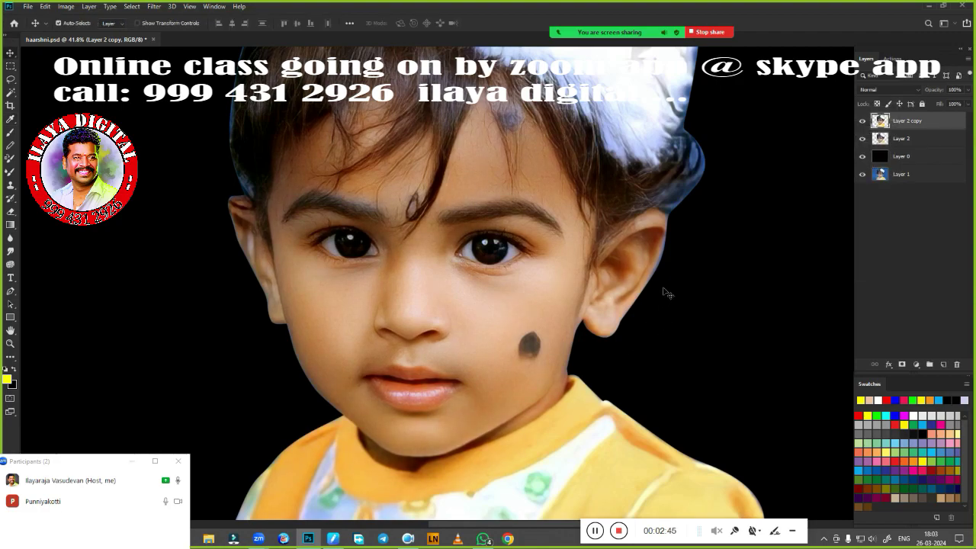
left_click(65, 6)
left_click(229, 37)
mouse_move(675, 149)
left_mouse_down()
mouse_move(706, 144)
mouse_move(644, 149)
mouse_move(680, 151)
left_mouse_up()
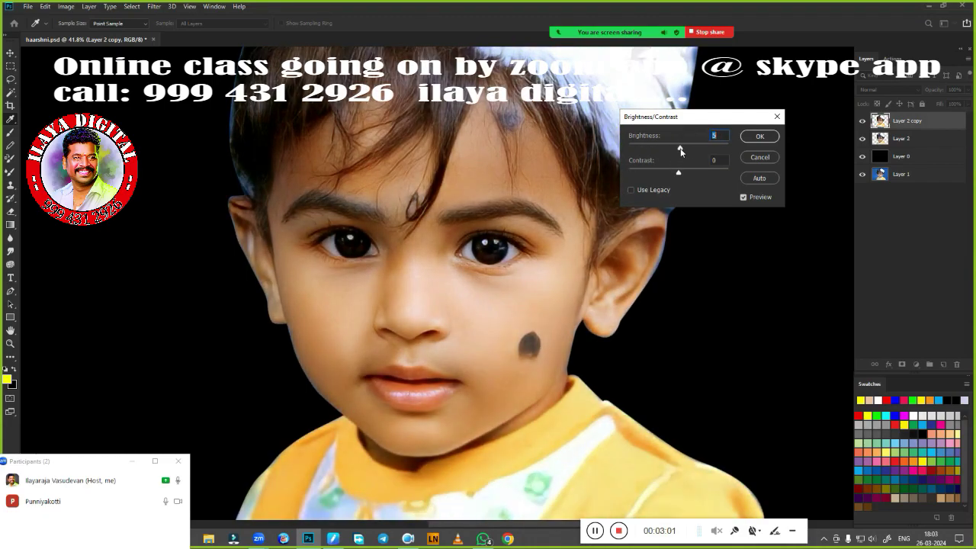
left_click(685, 174)
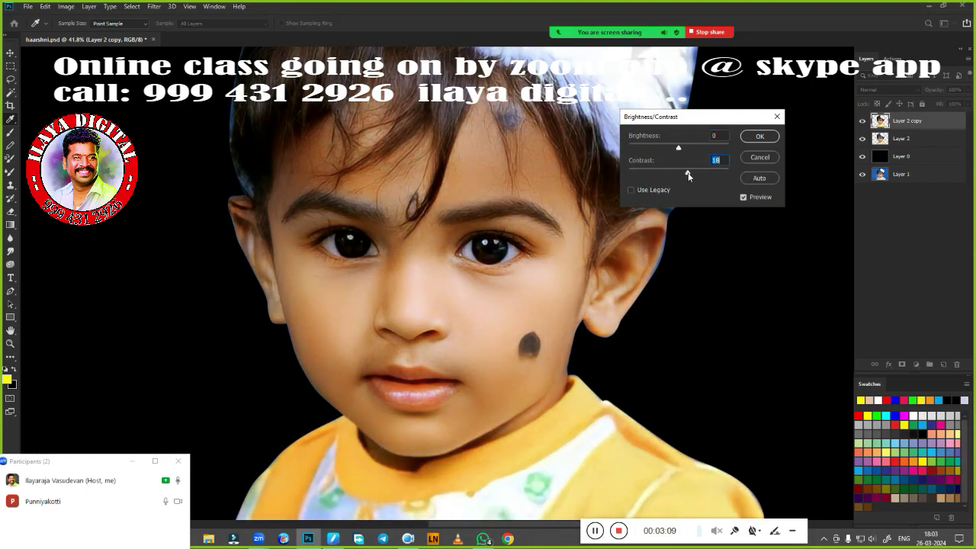
left_click(760, 136)
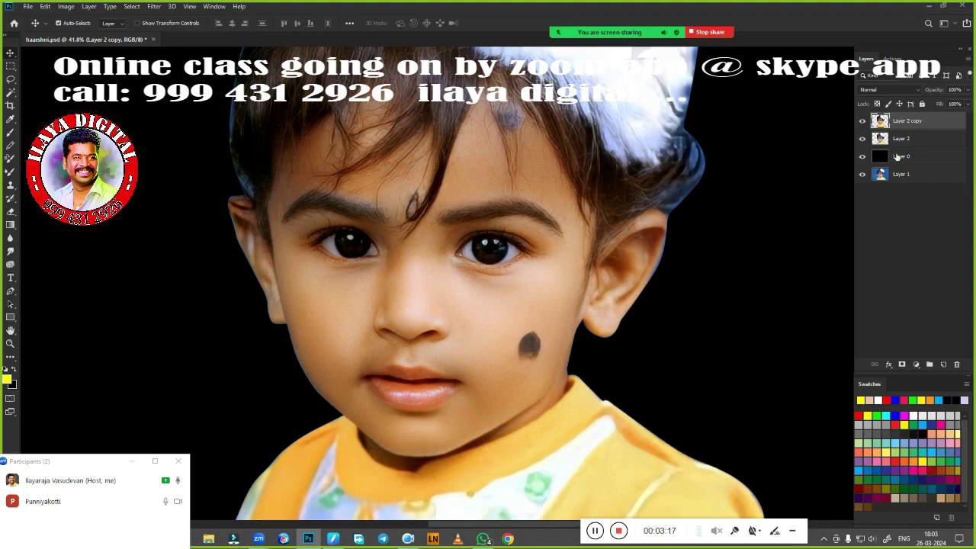
Step: Duplicate the portrait layer as Layer 2 copy 2 and bring up Unsharp Mask
key("ctrl+j")
left_click(154, 6)
left_click(305, 230)
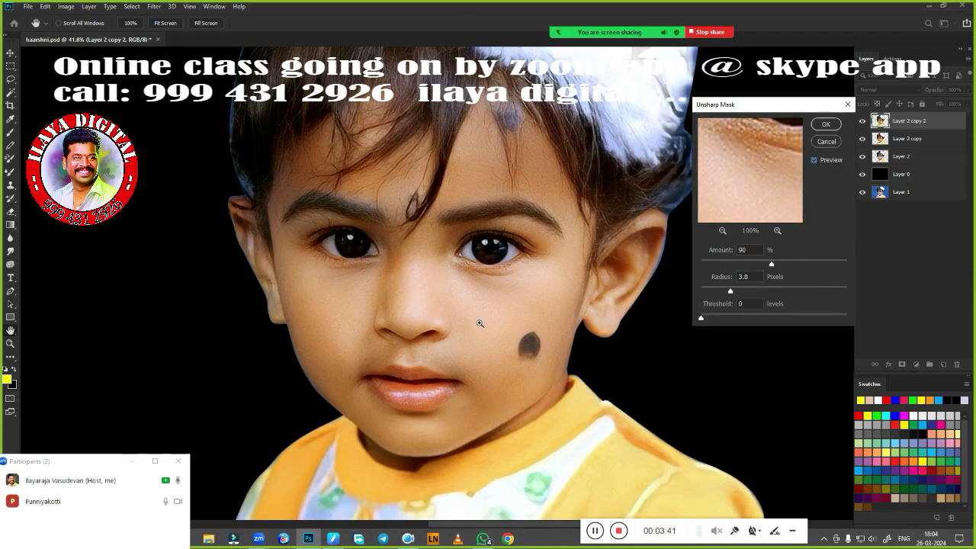
Step: Sharpen with Unsharp Mask at Amount 90%, Radius 3.8 px and add empty Layer 3
scroll(480, 323, "up", 4)
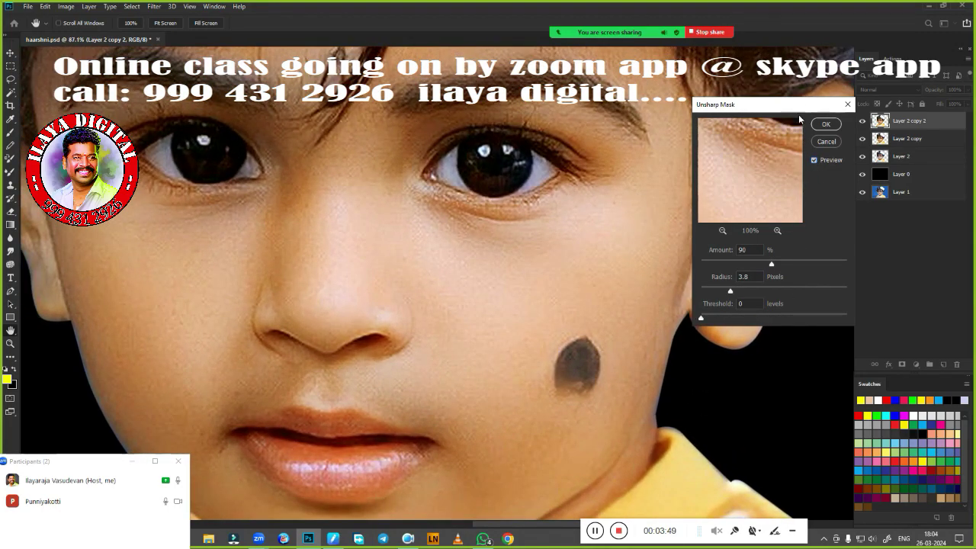
left_click_drag(798, 109, 745, 120)
left_click(772, 135)
left_click(942, 365)
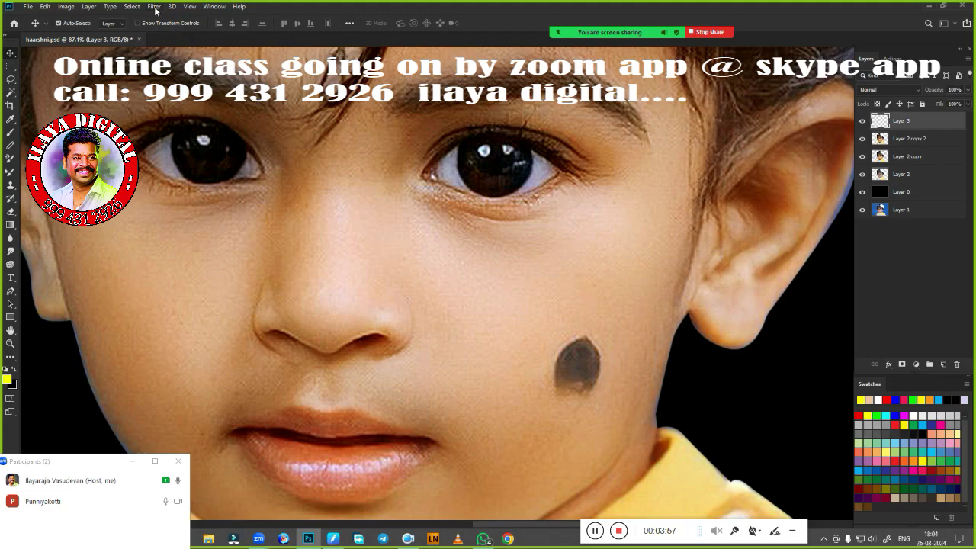
Step: Run a second Unsharp Mask pass on Layer 2 copy 2 and zoom in on the face
left_click(907, 138)
left_click(155, 6)
left_click(304, 229)
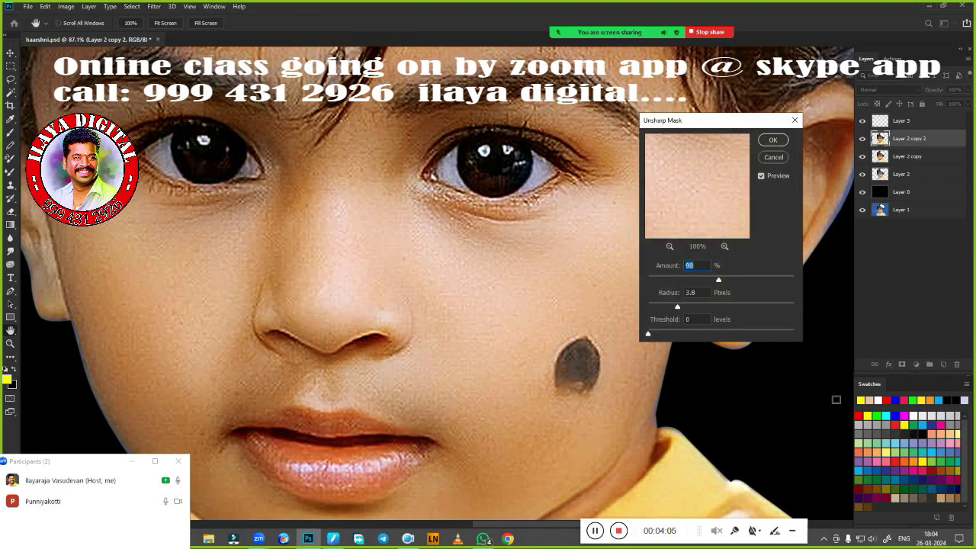
left_click(772, 141)
left_click(854, 123)
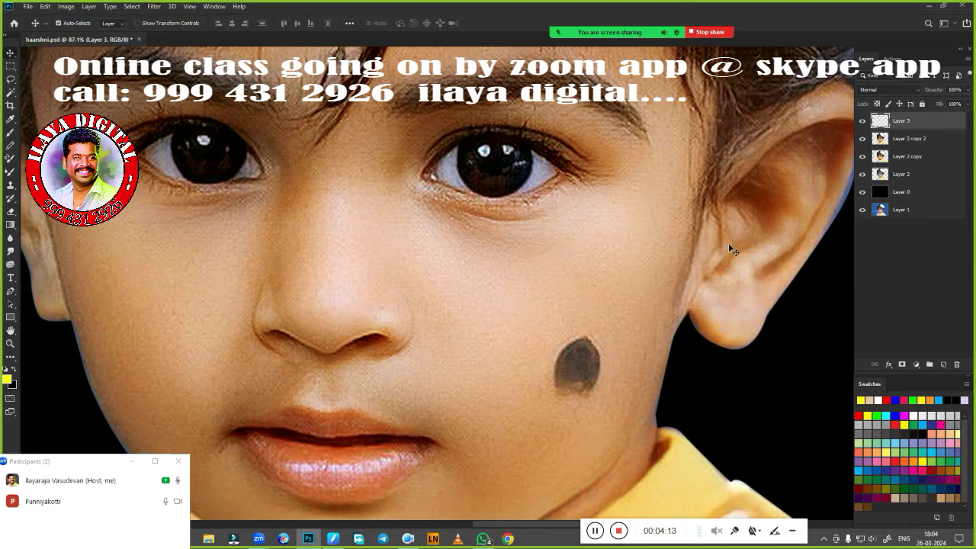
left_click_drag(564, 293, 599, 218)
left_click(625, 261, "ctrl")
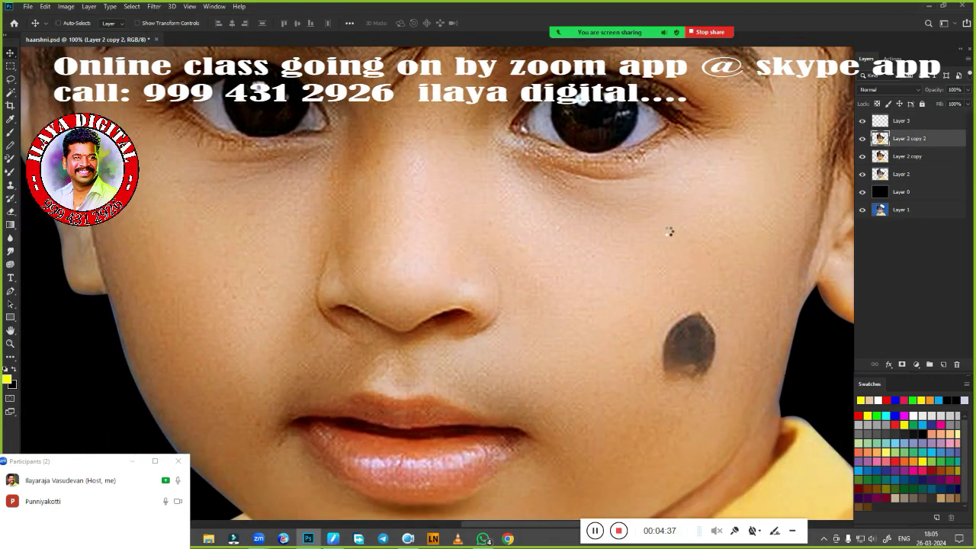
Step: Apply Camera Raw with Clarity +19, Texture +2, Highlights -33, Shadows +13, Contrast +4
key("ctrl+shift+a")
mouse_move(490, 249)
left_mouse_down()
mouse_move(546, 244)
mouse_move(490, 309)
left_mouse_up()
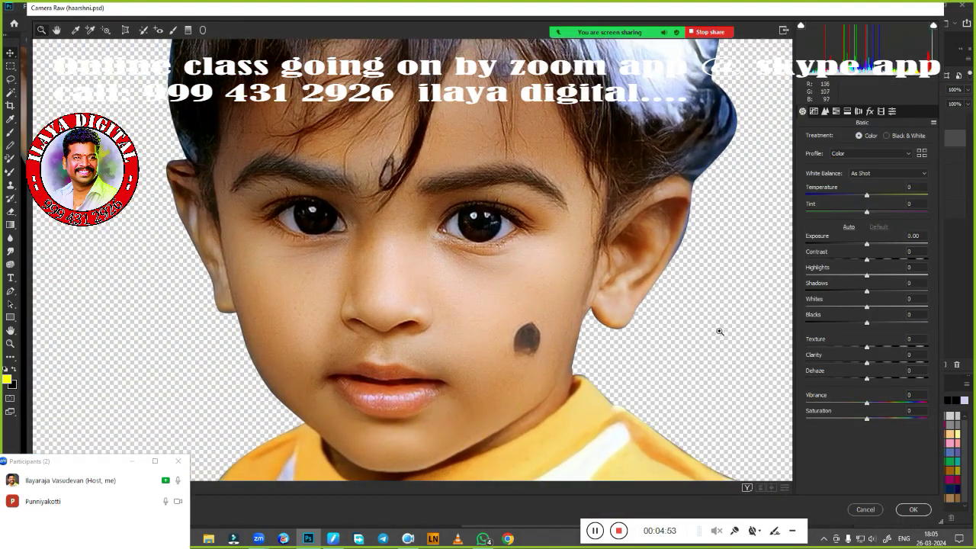
mouse_move(867, 367)
left_mouse_down()
mouse_move(901, 364)
mouse_move(879, 364)
left_mouse_up()
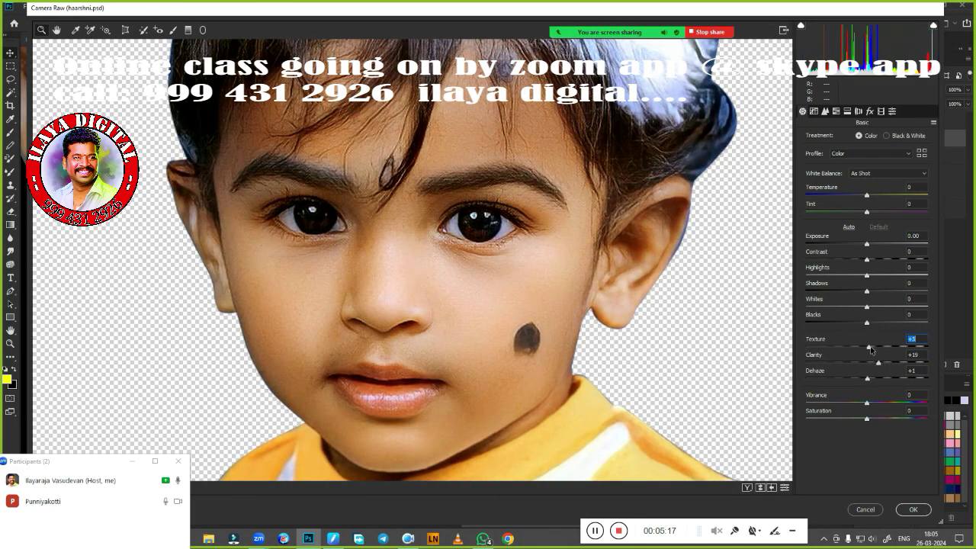
mouse_move(867, 275)
left_mouse_down()
mouse_move(849, 283)
mouse_move(874, 292)
mouse_move(835, 309)
left_mouse_up()
double_click(835, 308)
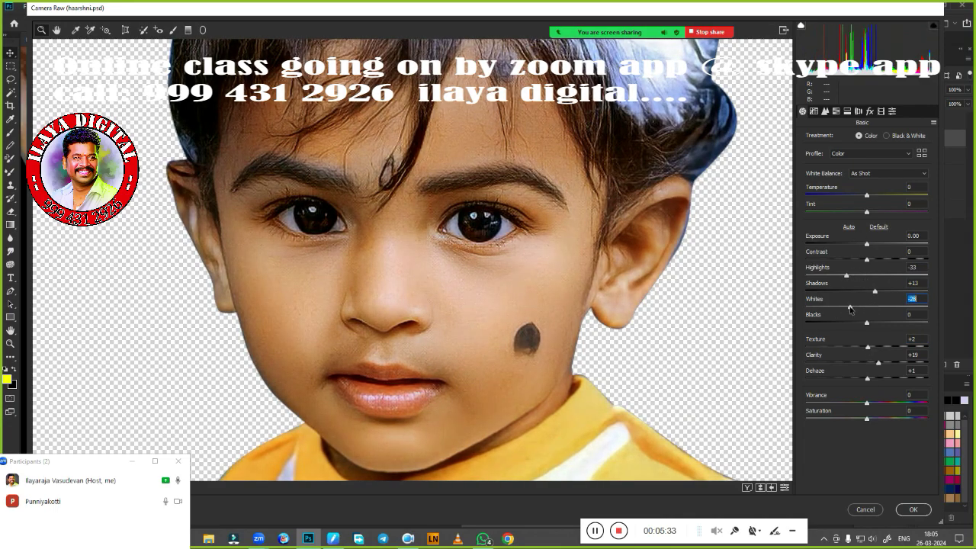
left_click(868, 260)
left_click_drag(869, 261, 873, 270)
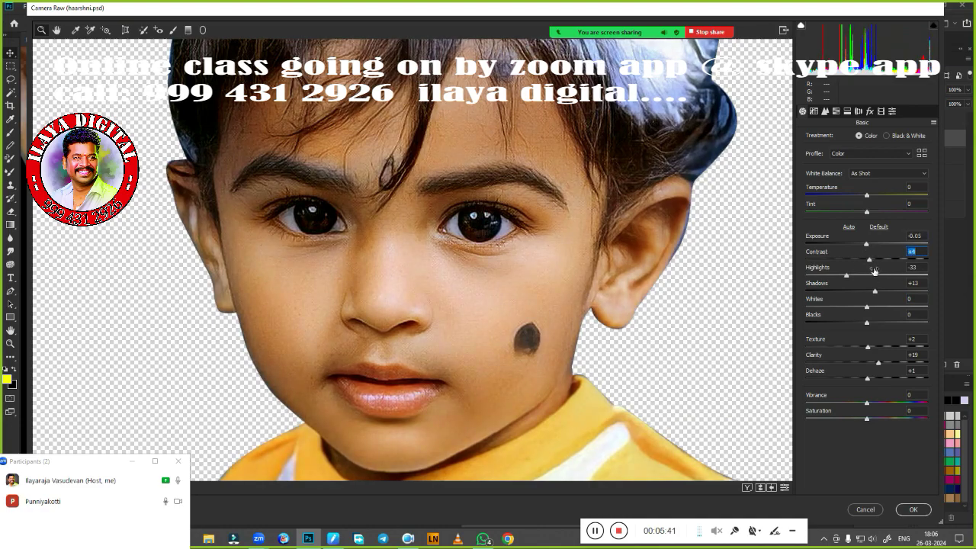
key("Return")
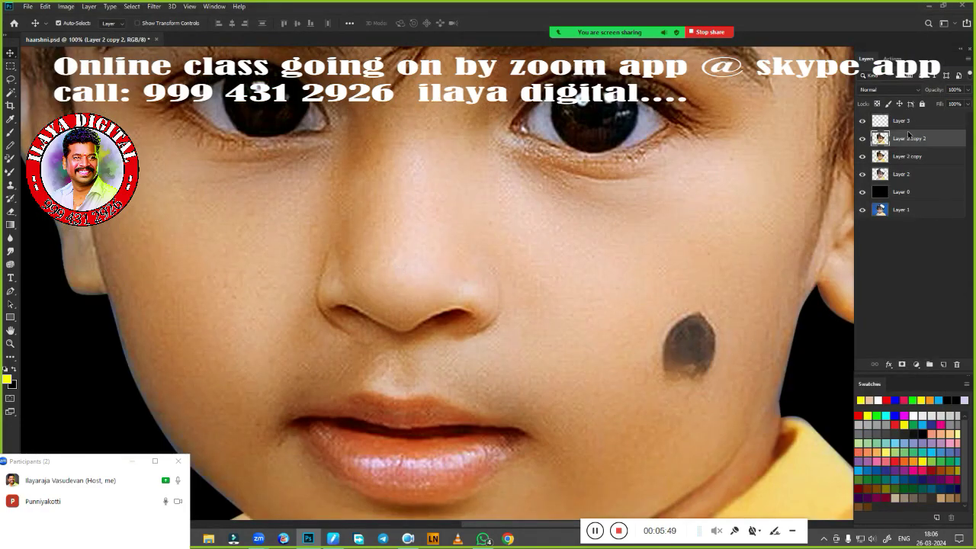
Step: Select Layer 3 and set up a soft 0%-hardness smudge brush
key("alt+bracketright")
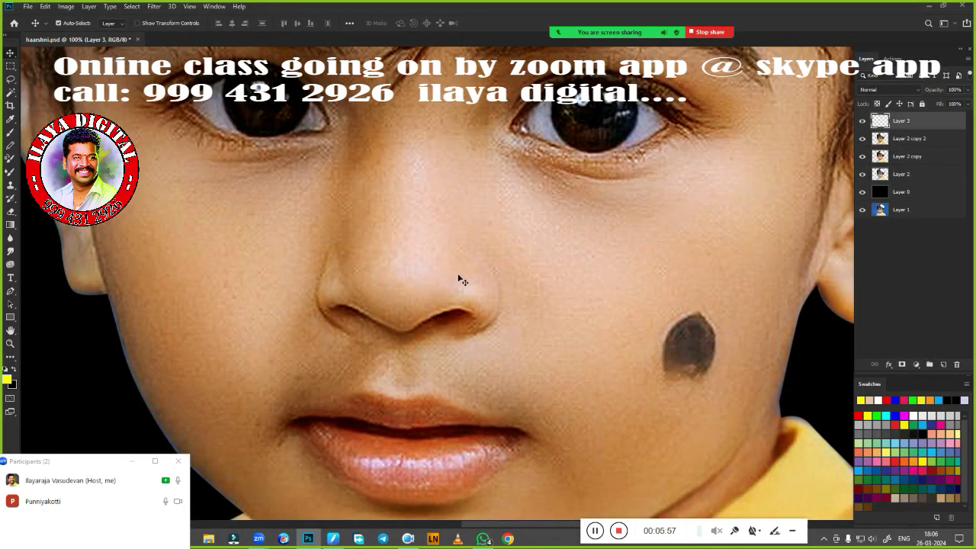
key("ctrl+0")
scroll(510, 326, "up", 1)
key("r")
right_click(462, 353)
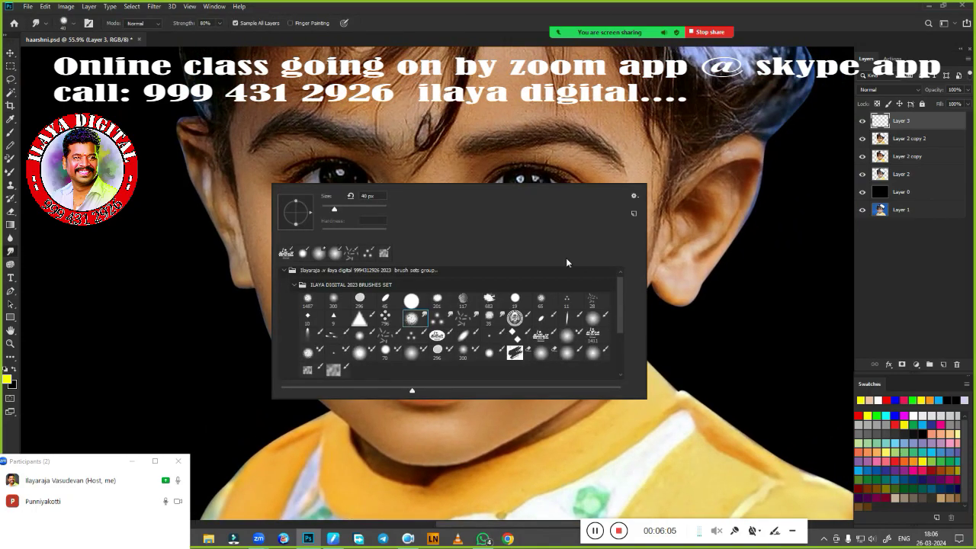
left_click(567, 337)
key("b")
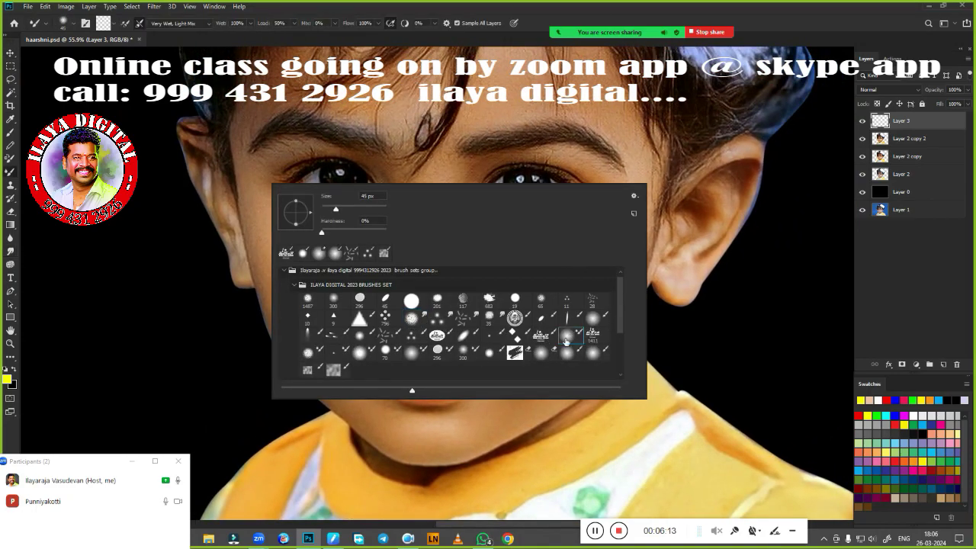
key("r")
key("Escape")
Step: Zoom in and smooth the skin across the nose tip and right nostril rim
scroll(462, 326, "up", 2)
scroll(461, 327, "up", 2)
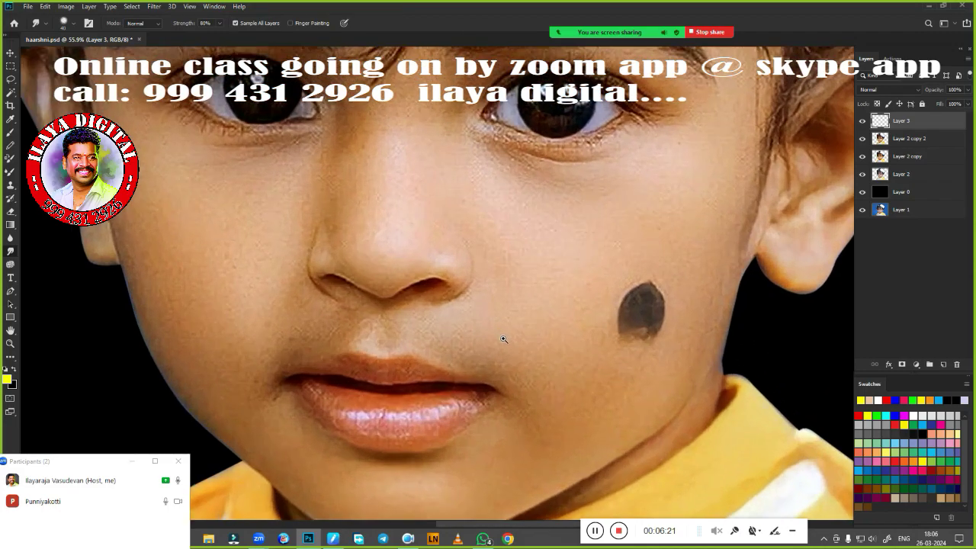
left_click_drag(504, 338, 551, 251)
scroll(551, 251, "up", 3)
scroll(518, 290, "up", 2)
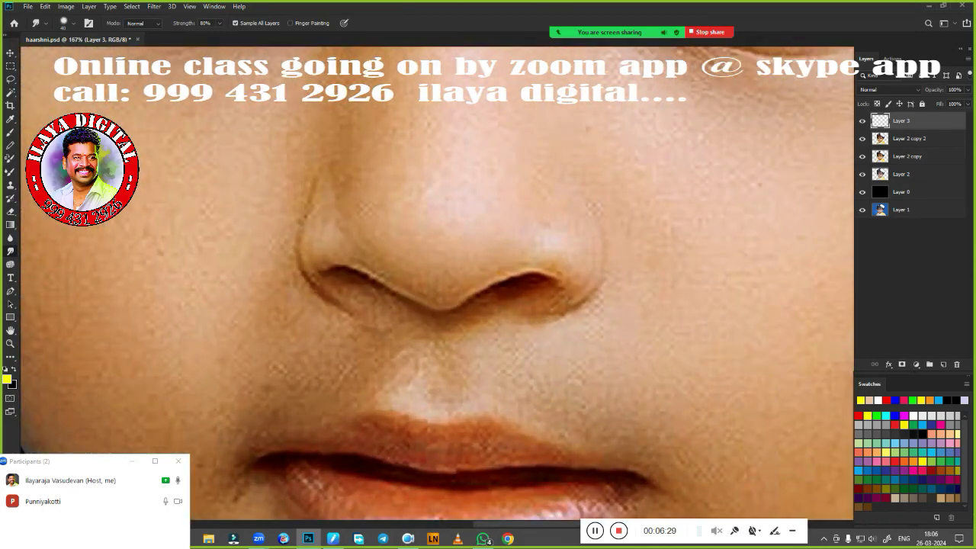
key("b")
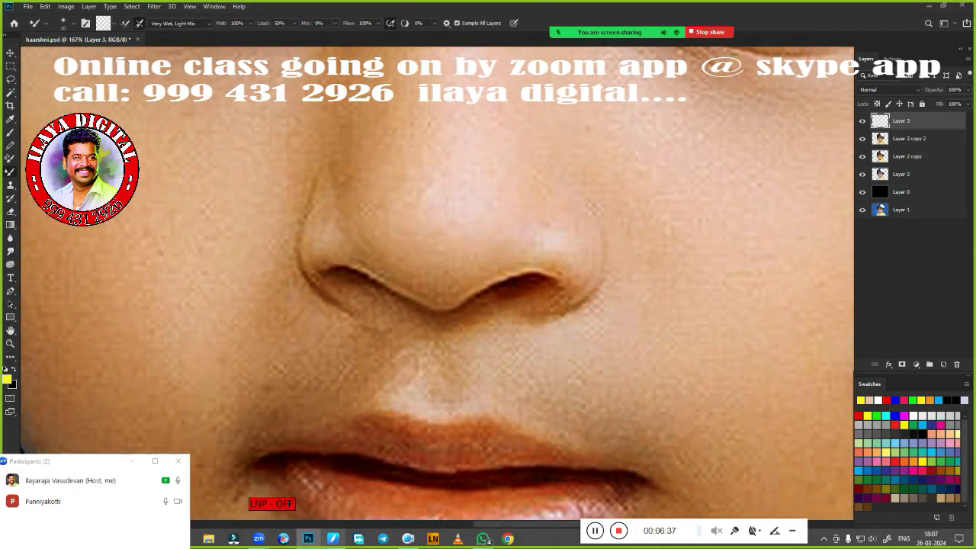
left_click(333, 538)
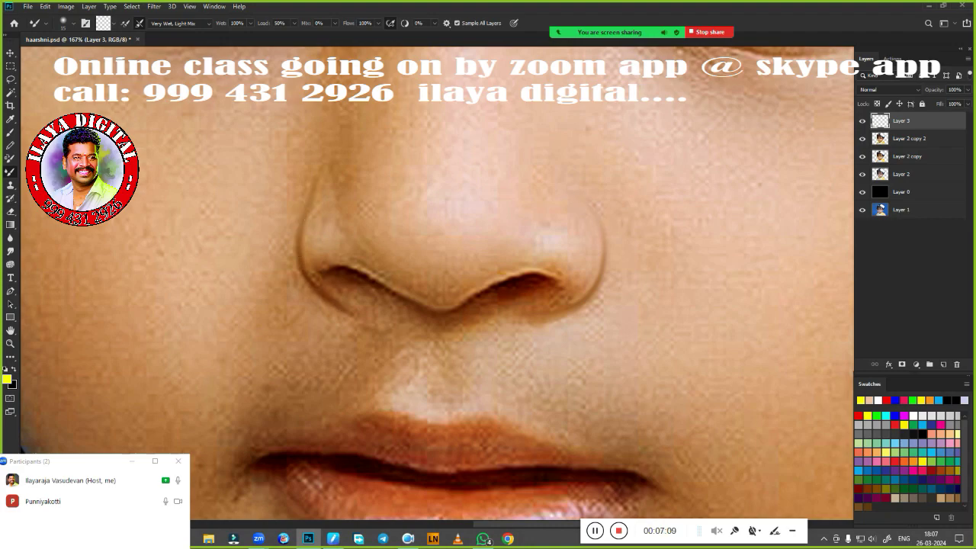
scroll(440, 340, "down", 1)
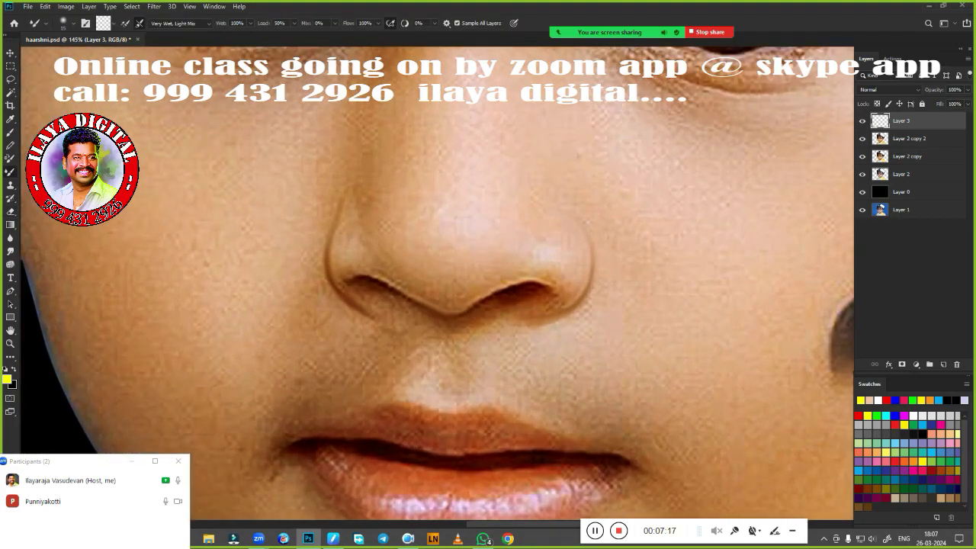
scroll(478, 214, "down", 2)
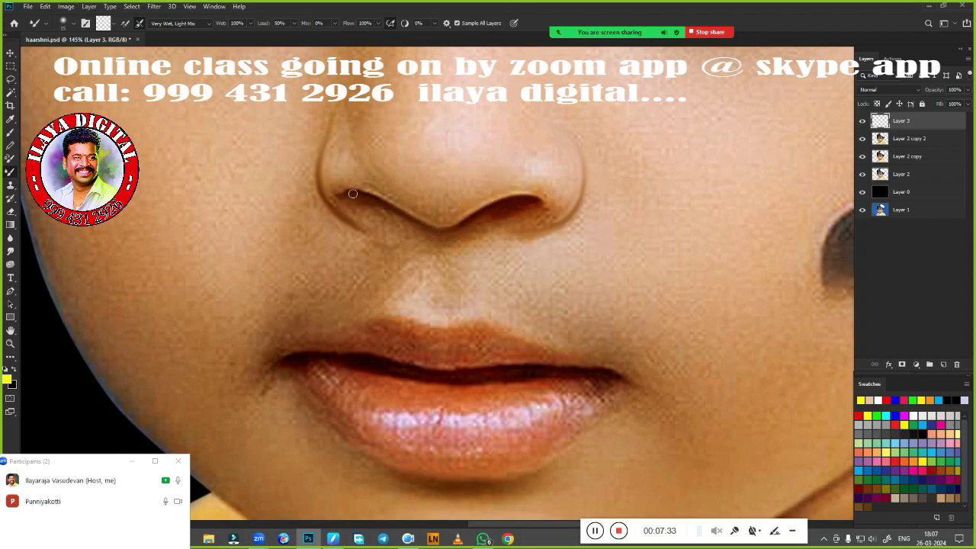
scroll(437, 304, "up", 2)
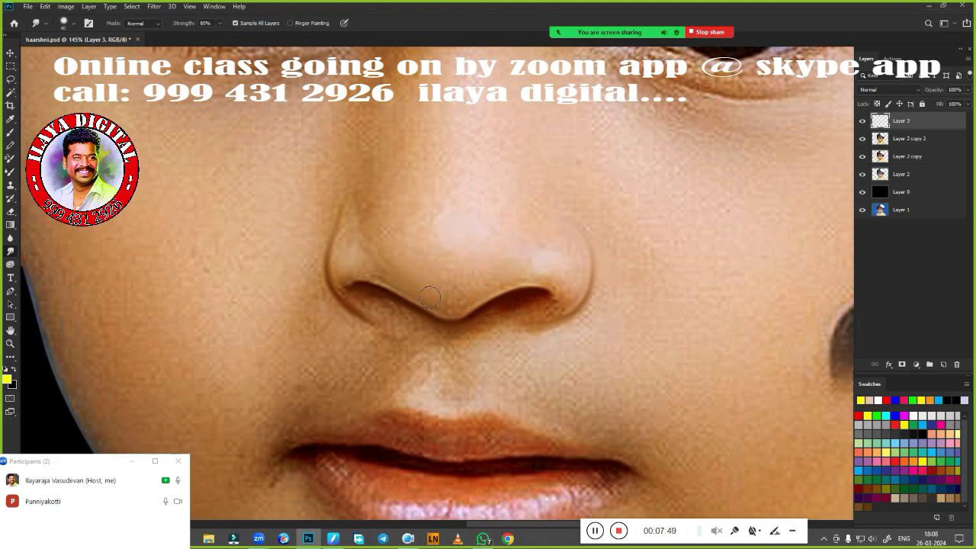
mouse_move(419, 259)
left_mouse_down()
mouse_move(473, 283)
mouse_move(435, 290)
mouse_move(503, 276)
mouse_move(377, 211)
mouse_move(508, 229)
left_mouse_up()
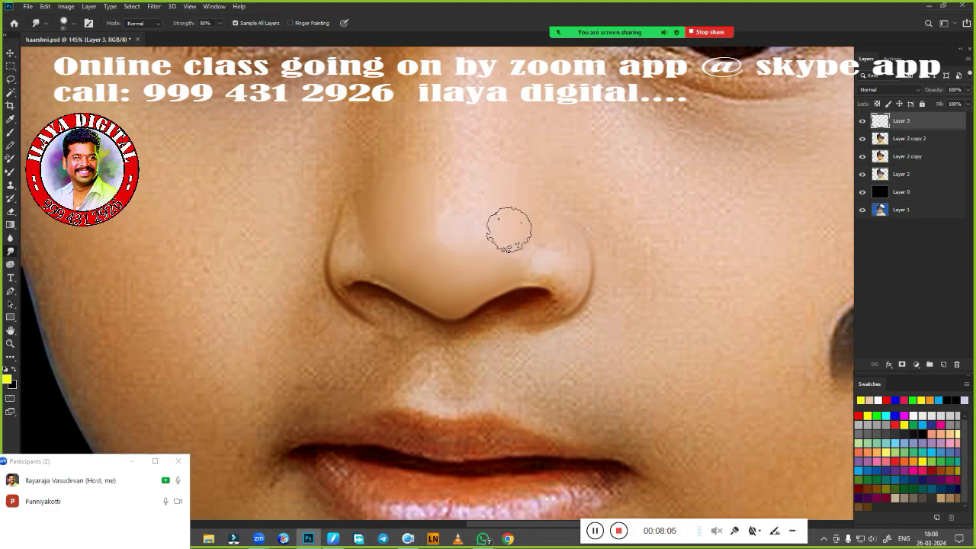
scroll(512, 374, "up", 3)
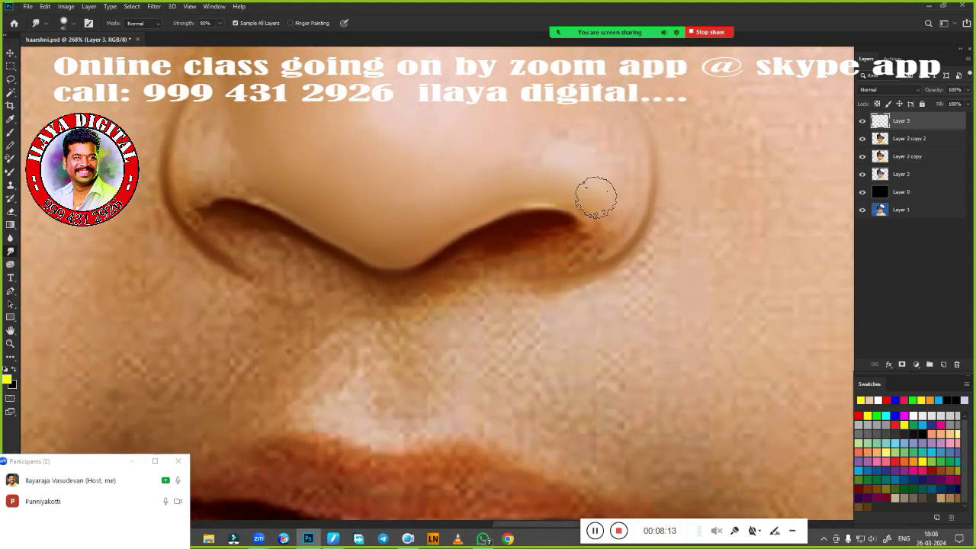
mouse_move(595, 211)
left_mouse_down()
mouse_move(599, 233)
mouse_move(519, 279)
mouse_move(594, 217)
mouse_move(518, 282)
mouse_move(601, 244)
mouse_move(577, 198)
mouse_move(598, 244)
mouse_move(522, 366)
left_mouse_up()
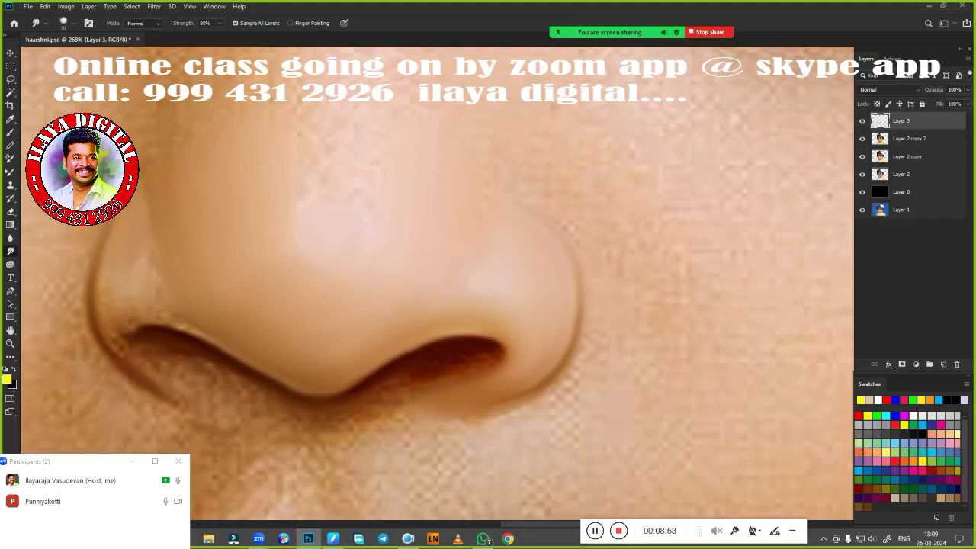
Step: Soften the nostril rim smear, the skin below it, and reddish streaks inside
left_click_drag(228, 319, 495, 288)
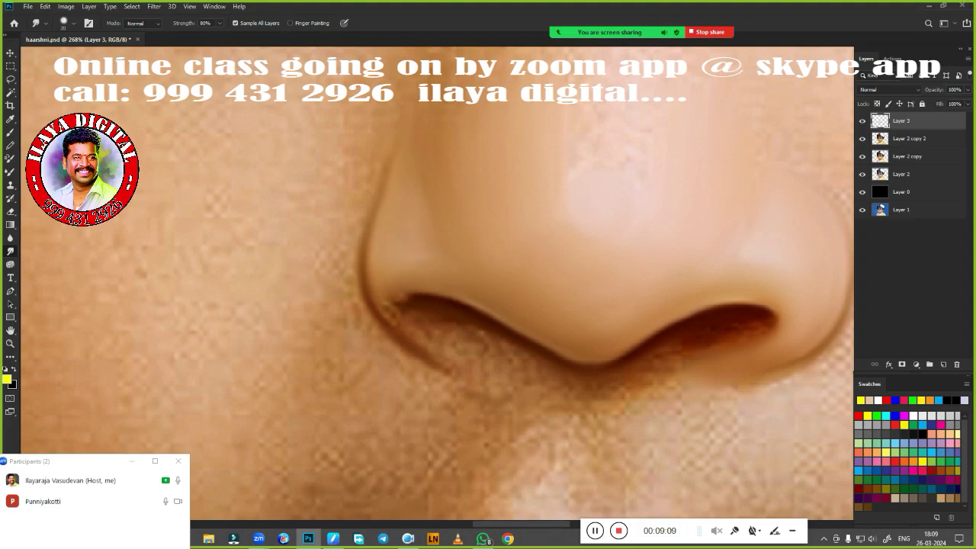
left_click_drag(424, 323, 403, 300)
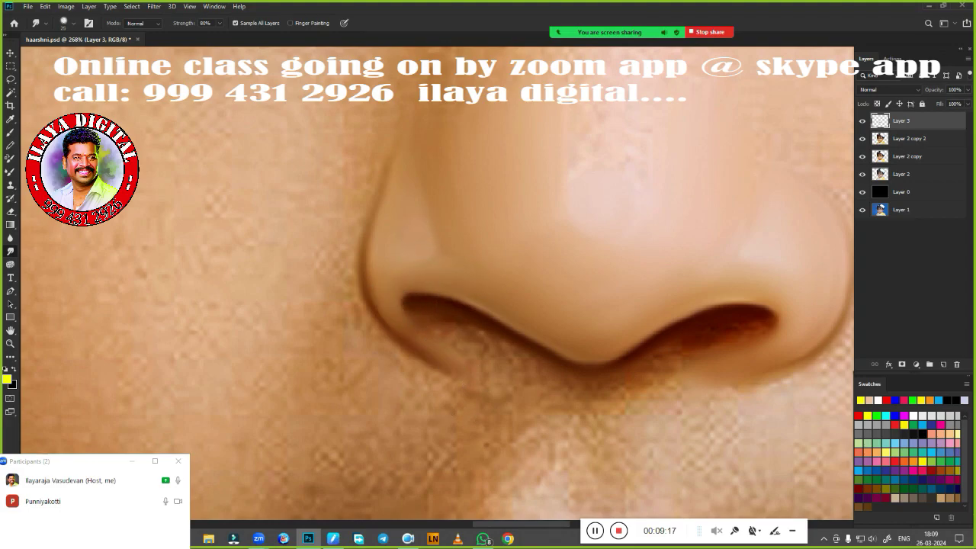
left_click_drag(494, 352, 518, 369)
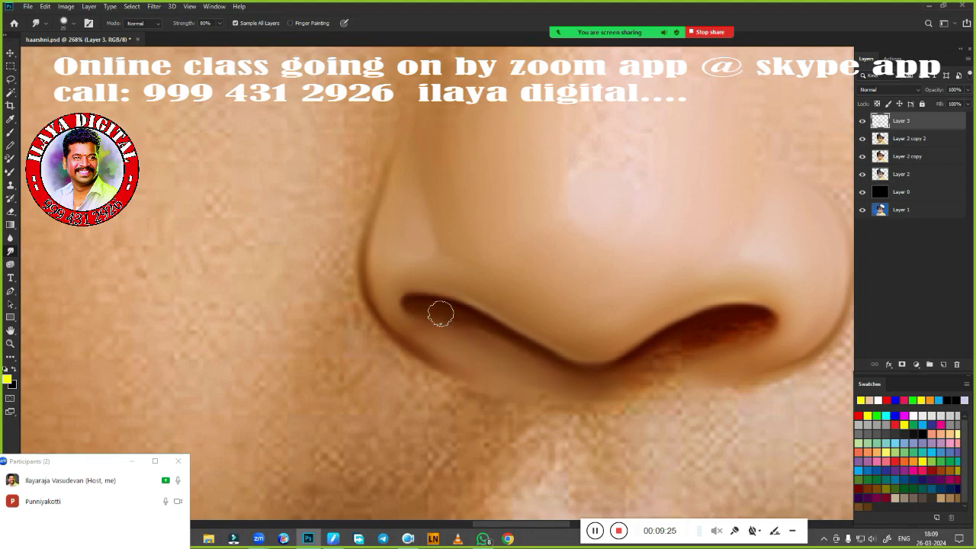
mouse_move(643, 375)
left_mouse_down()
mouse_move(758, 322)
mouse_move(737, 327)
left_mouse_up()
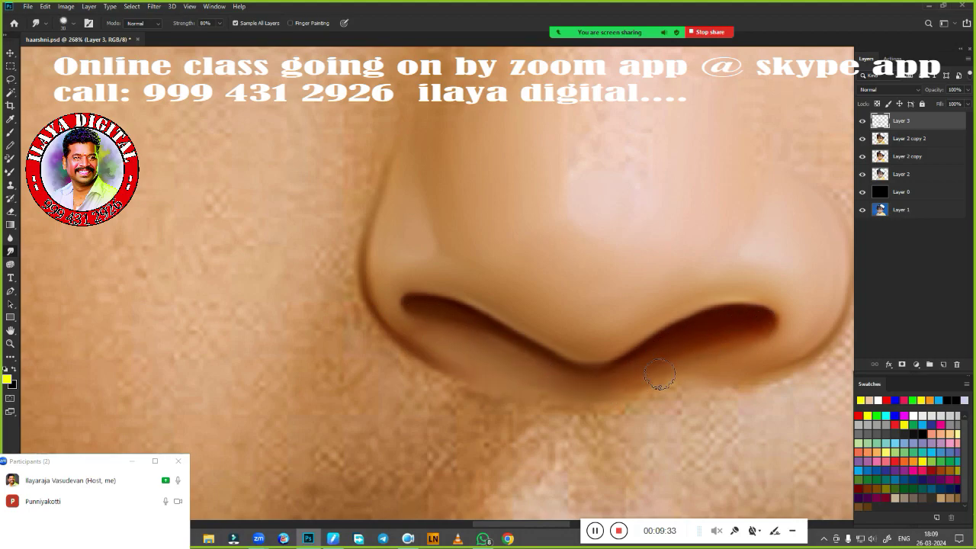
scroll(556, 279, "down", 2)
scroll(525, 309, "down", 2)
Step: Trace a Pen path around the lips and load it as a selection for blending
scroll(499, 253, "down", 2)
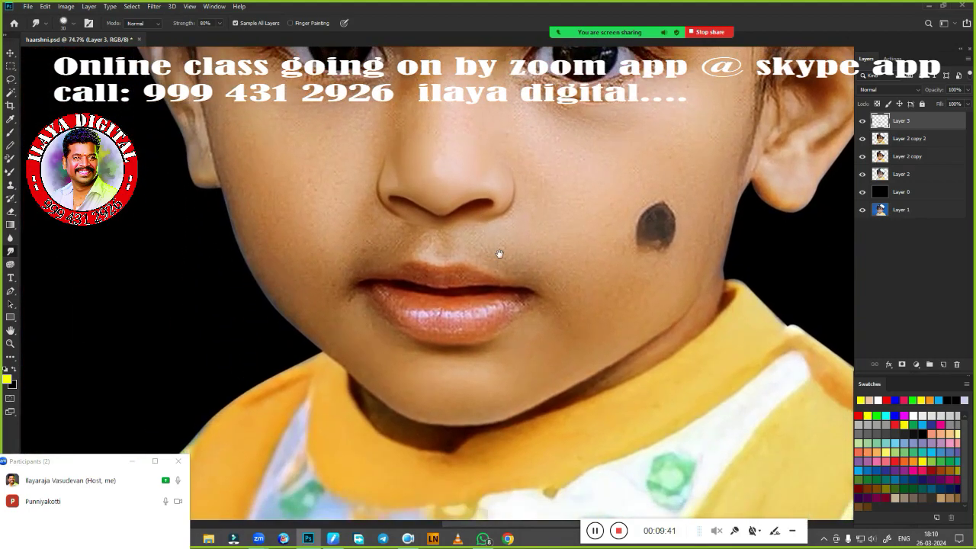
scroll(499, 254, "up", 3)
key("p")
scroll(504, 289, "down", 3)
scroll(298, 248, "up", 2)
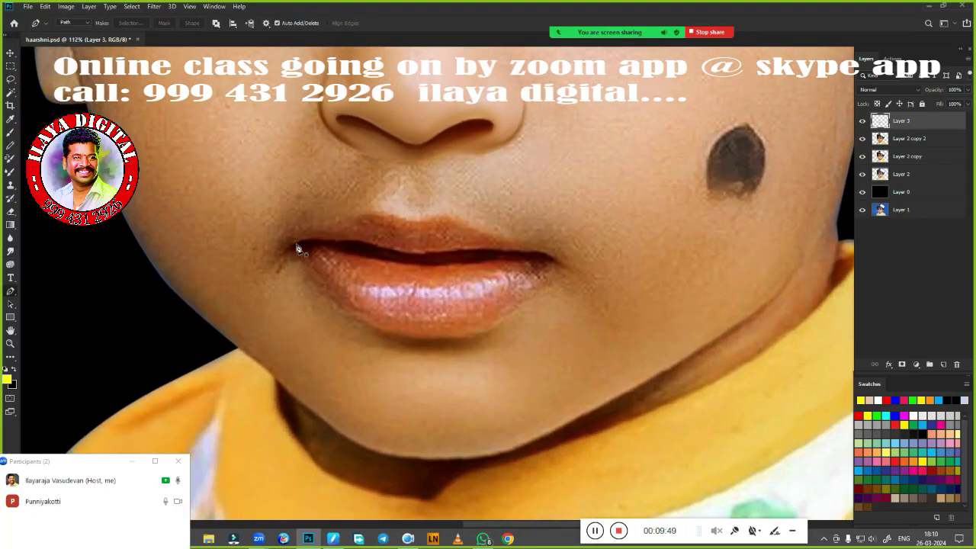
left_click_drag(297, 240, 305, 231)
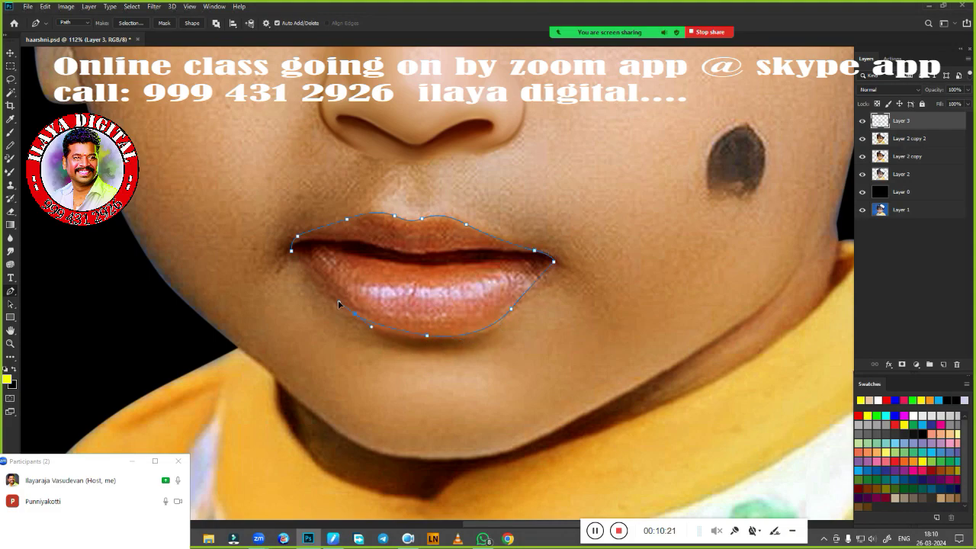
key("Escape")
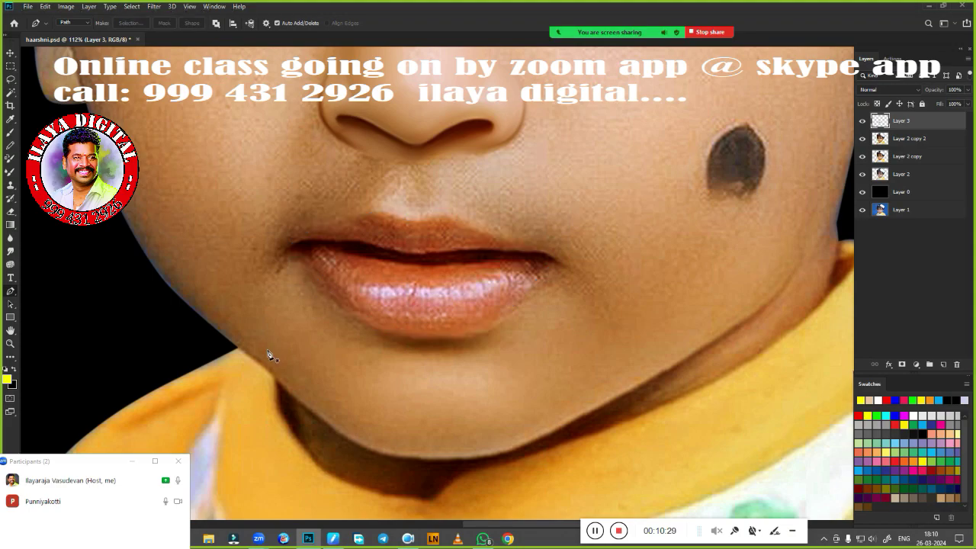
scroll(414, 355, "up", 3)
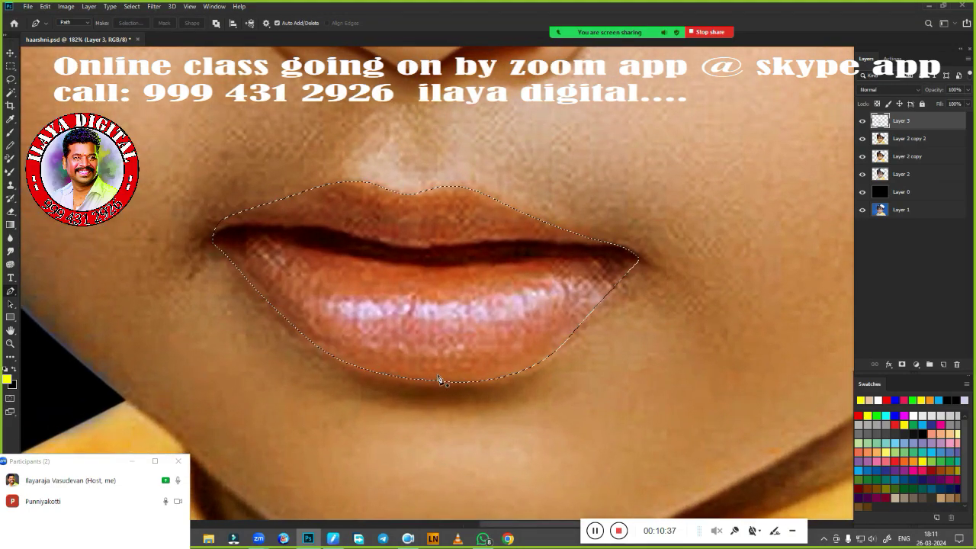
key("b")
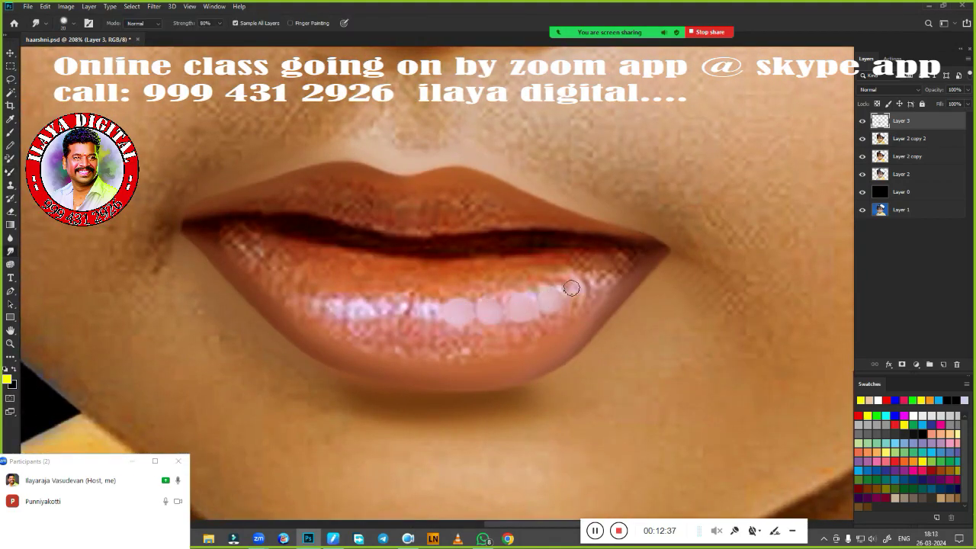
Step: Smudge the teeth, lower lip band, its highlight and the lip line near the right corner
left_click_drag(571, 288, 329, 305)
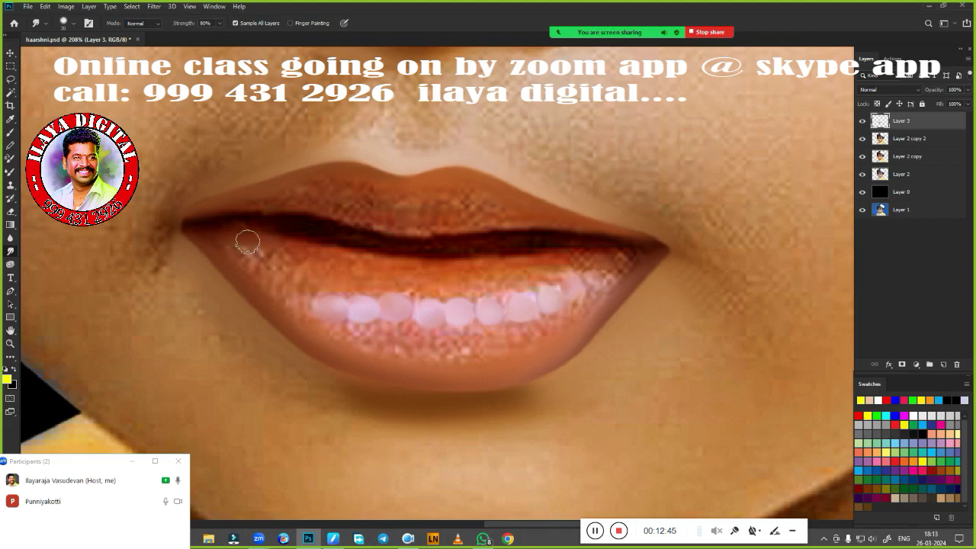
left_click_drag(247, 243, 537, 266)
mouse_move(248, 263)
left_mouse_down()
mouse_move(305, 320)
mouse_move(499, 289)
left_mouse_up()
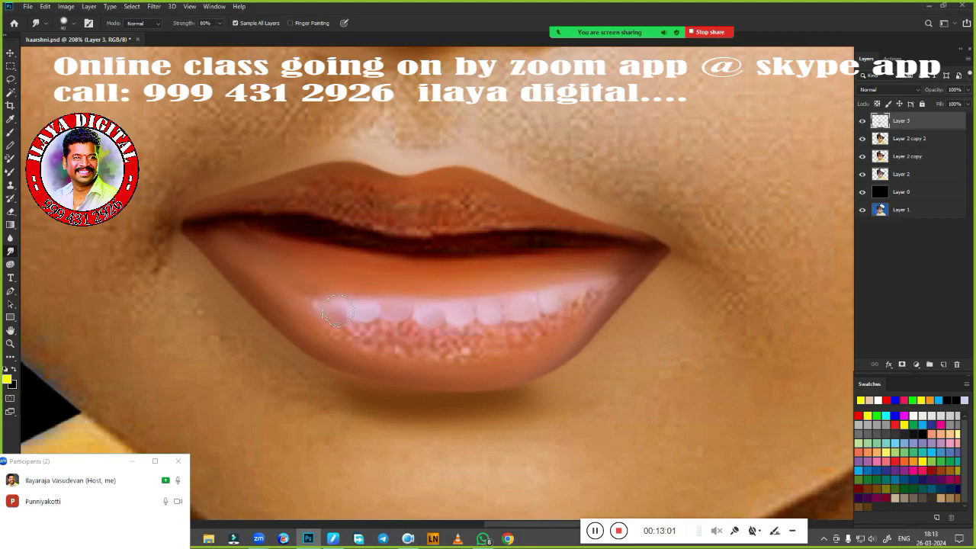
mouse_move(440, 342)
left_mouse_down()
mouse_move(379, 331)
mouse_move(529, 331)
mouse_move(614, 278)
left_mouse_up()
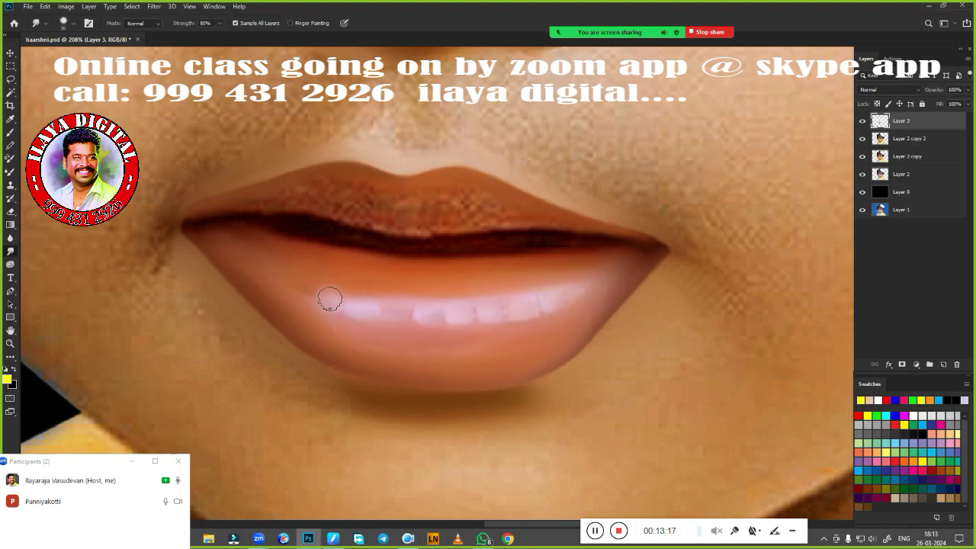
left_click_drag(290, 286, 316, 282)
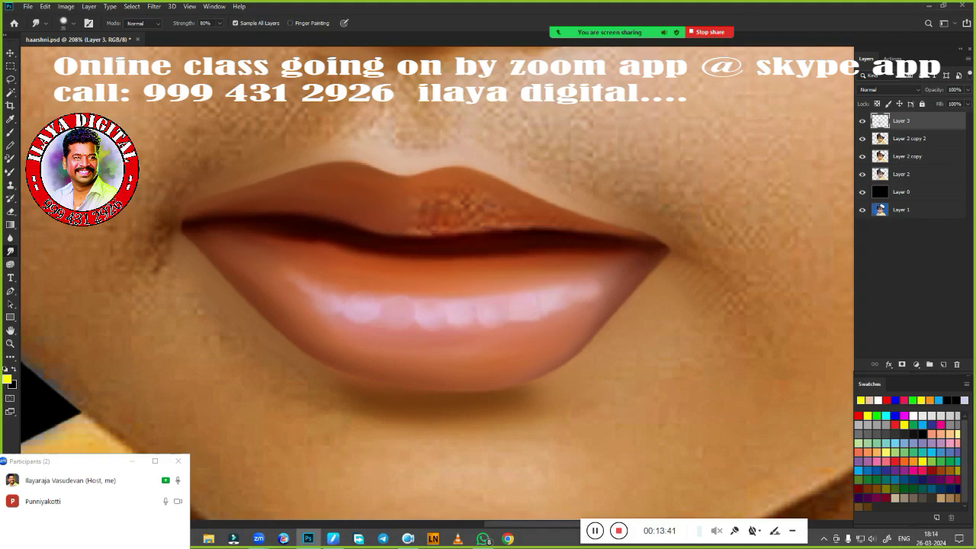
left_click_drag(576, 228, 392, 233)
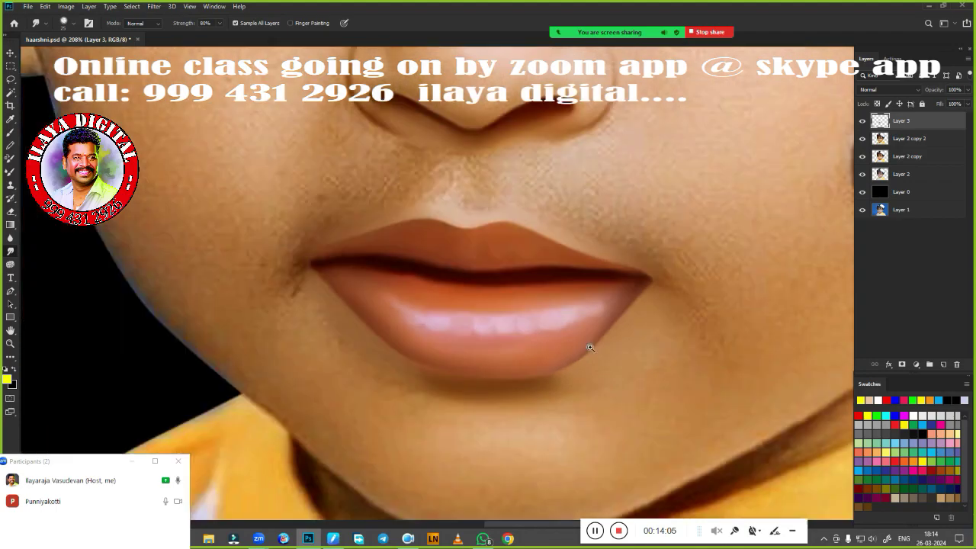
Step: Bring the chin into view and smudge its speckled skin smooth
scroll(588, 344, "down", 5)
scroll(610, 351, "up", 3)
mouse_move(671, 315)
left_mouse_down()
mouse_move(607, 277)
mouse_move(604, 185)
left_mouse_up()
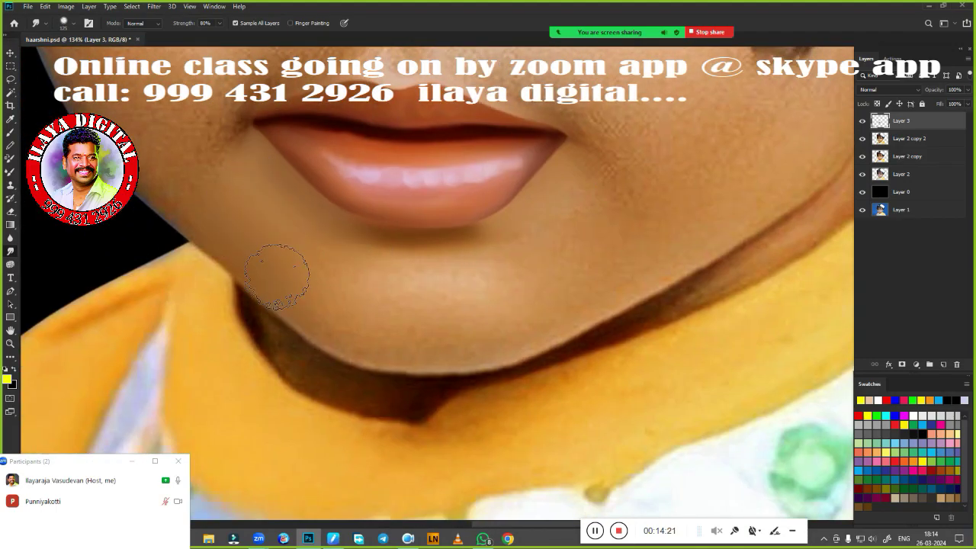
mouse_move(283, 273)
left_mouse_down()
mouse_move(403, 315)
mouse_move(529, 316)
left_mouse_up()
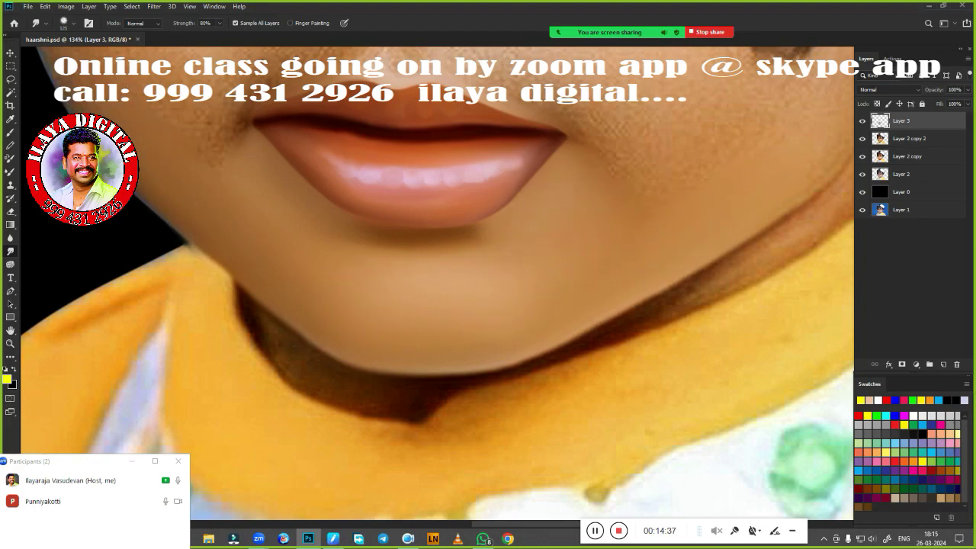
Step: Smooth the skin below the nose and beside both lip corners
scroll(442, 349, "up", 2)
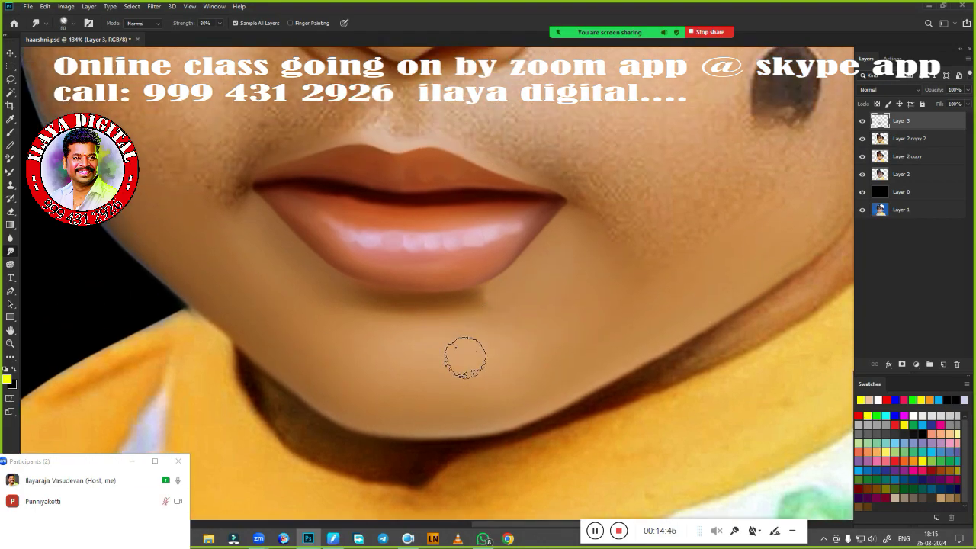
scroll(442, 305, "down", 3)
scroll(468, 296, "up", 4)
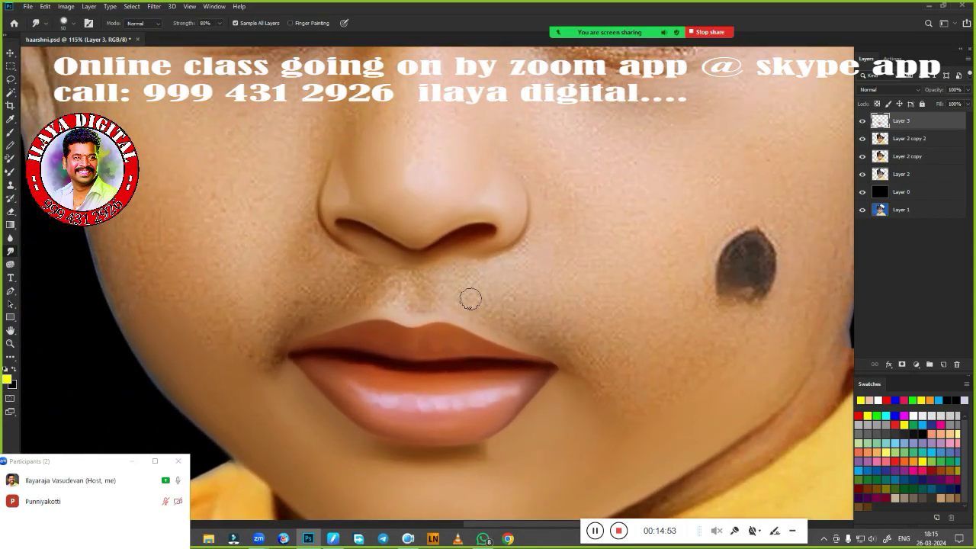
left_click_drag(468, 296, 506, 259)
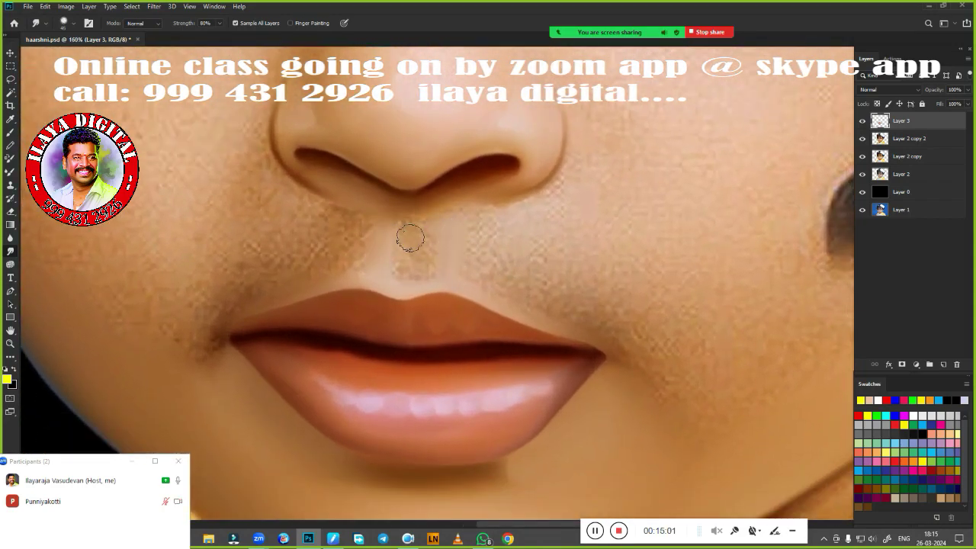
left_click_drag(409, 239, 405, 271)
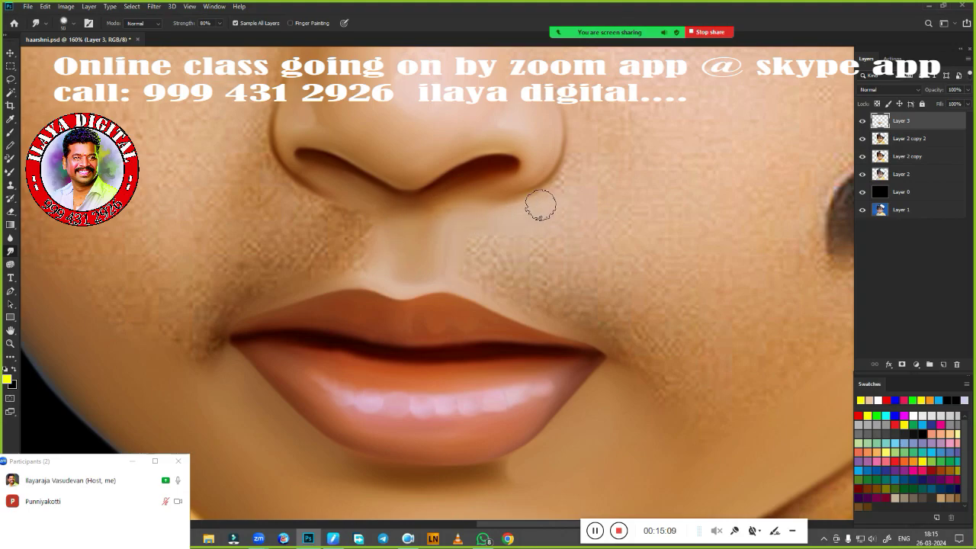
mouse_move(503, 247)
left_mouse_down()
mouse_move(579, 262)
mouse_move(638, 353)
left_mouse_up()
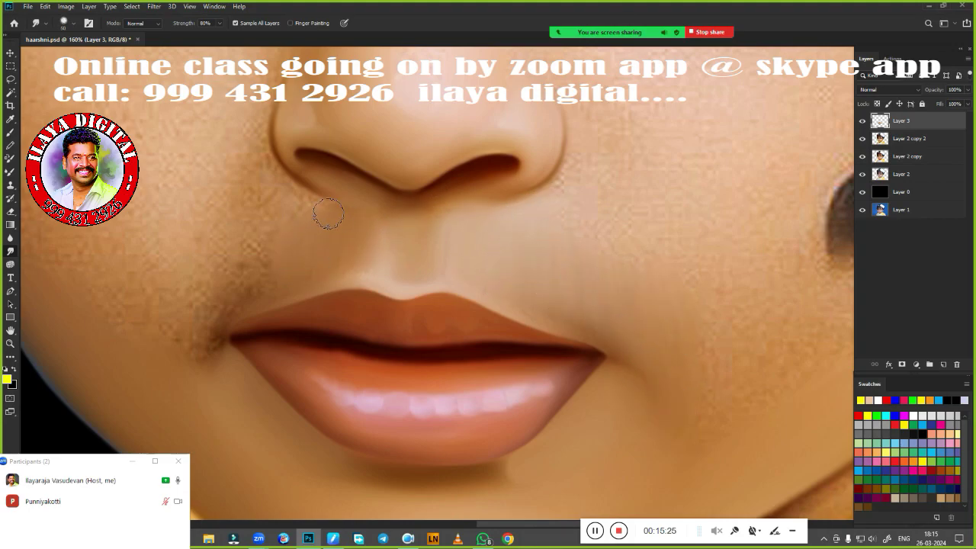
left_click_drag(229, 259, 248, 293)
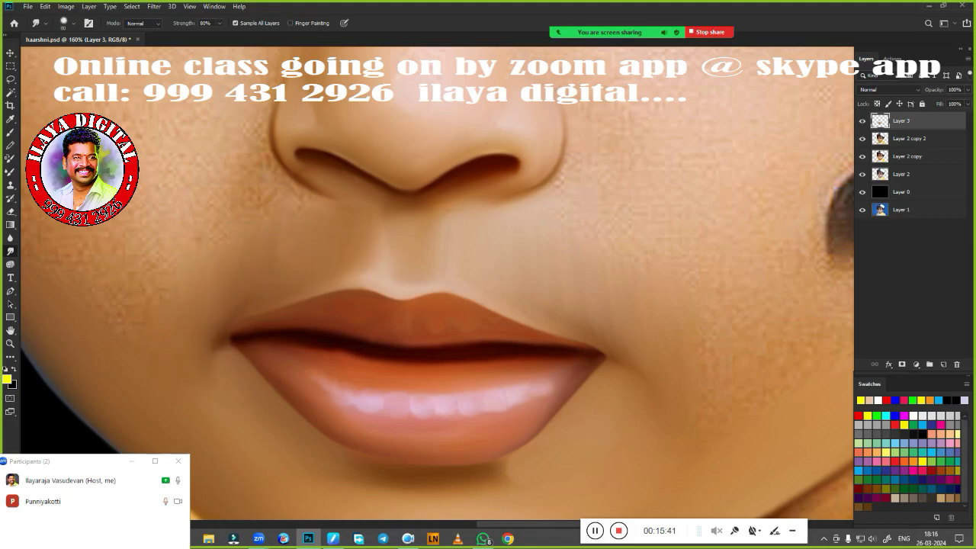
scroll(582, 324, "down", 5)
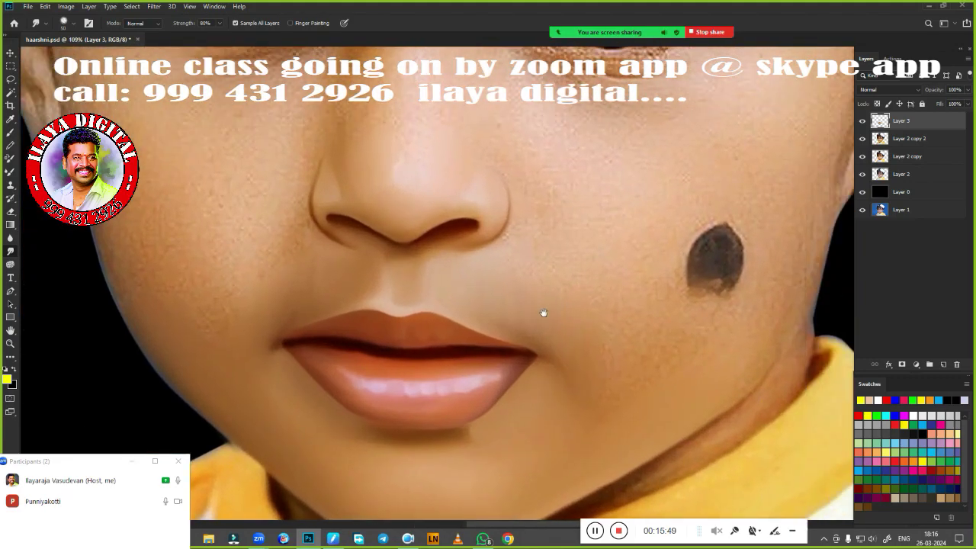
Step: Turn a Pen path on the cheek beside the nose into a feathered selection
key("p")
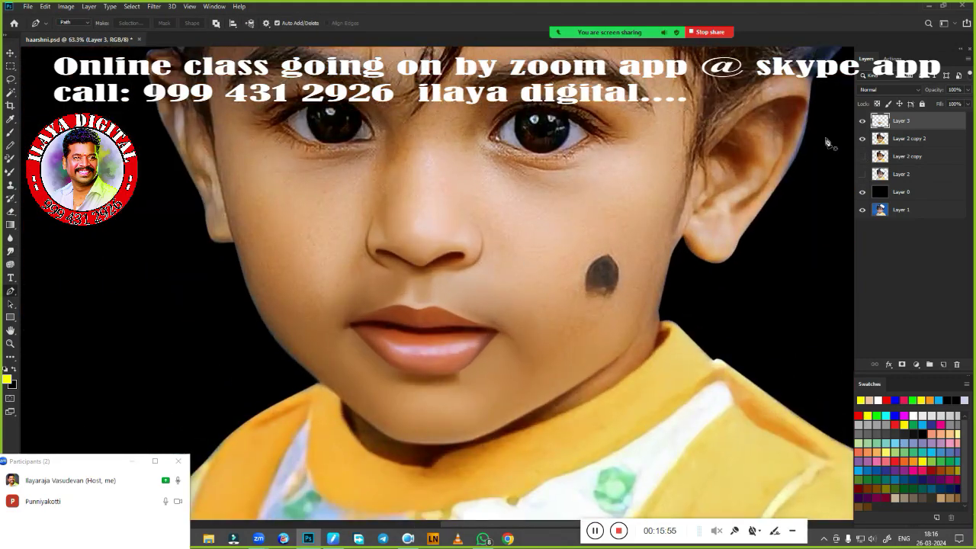
left_click(862, 121)
scroll(490, 210, "up", 2)
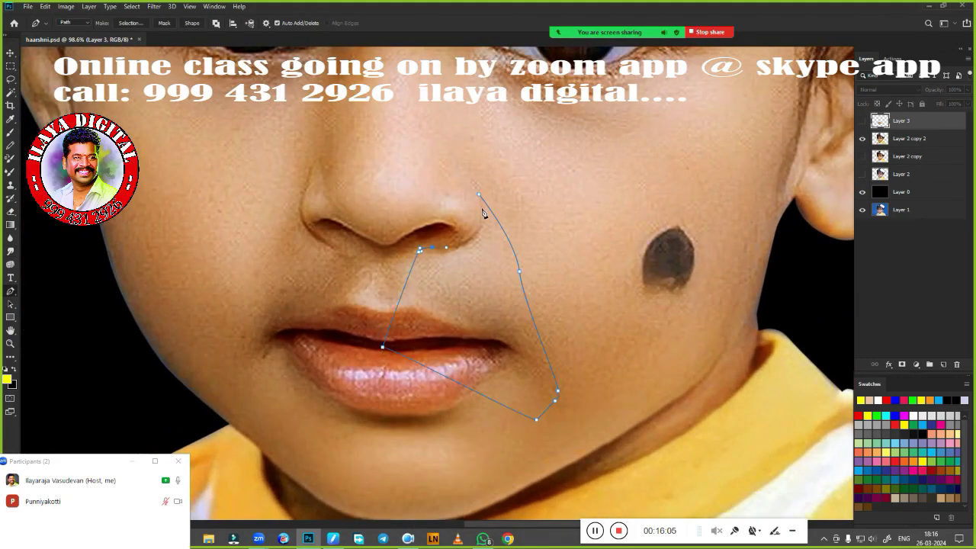
key("Escape")
left_click(862, 121)
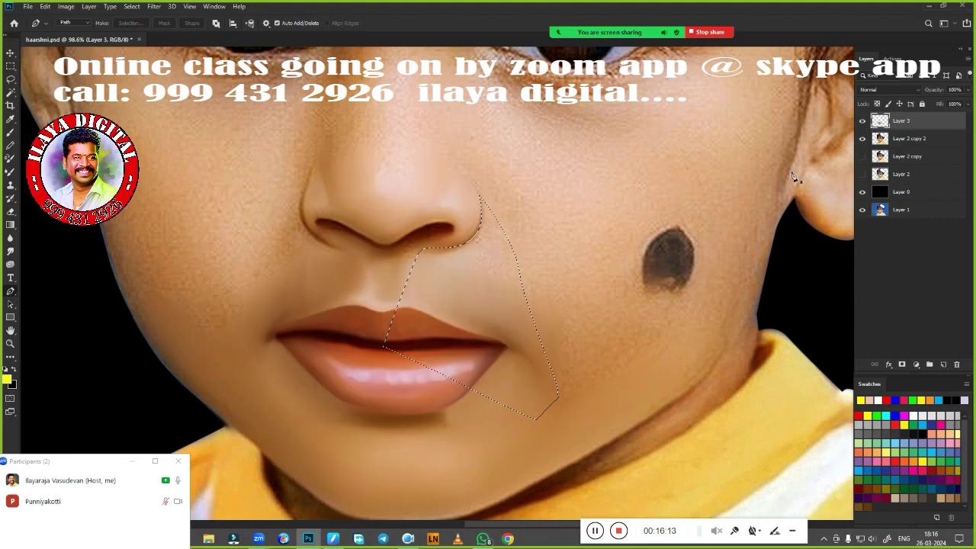
key("b")
scroll(503, 285, "up", 2)
scroll(504, 285, "up", 1)
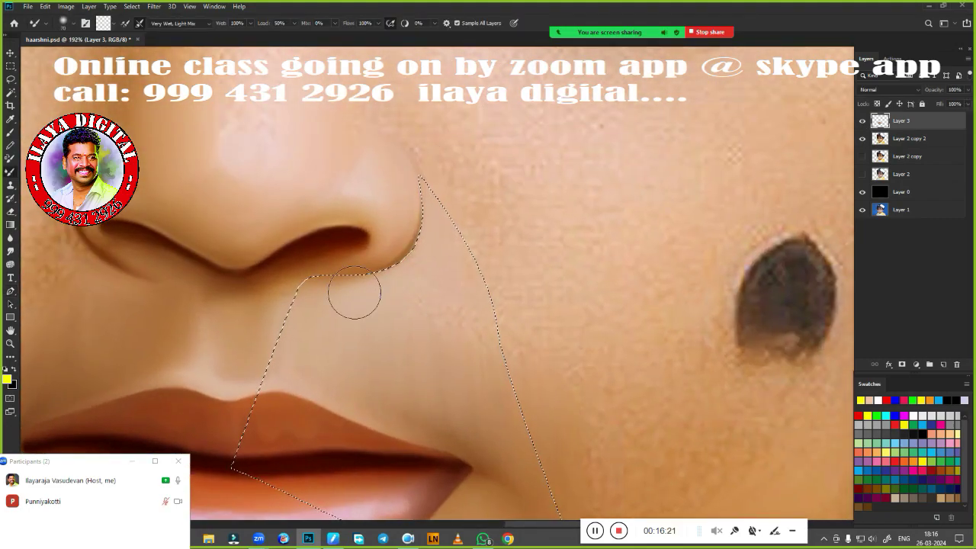
key("shift+F6")
key("Return")
Step: Blend the selected cheek skin with Smudge and Mixer Brush, then deselect
key("r")
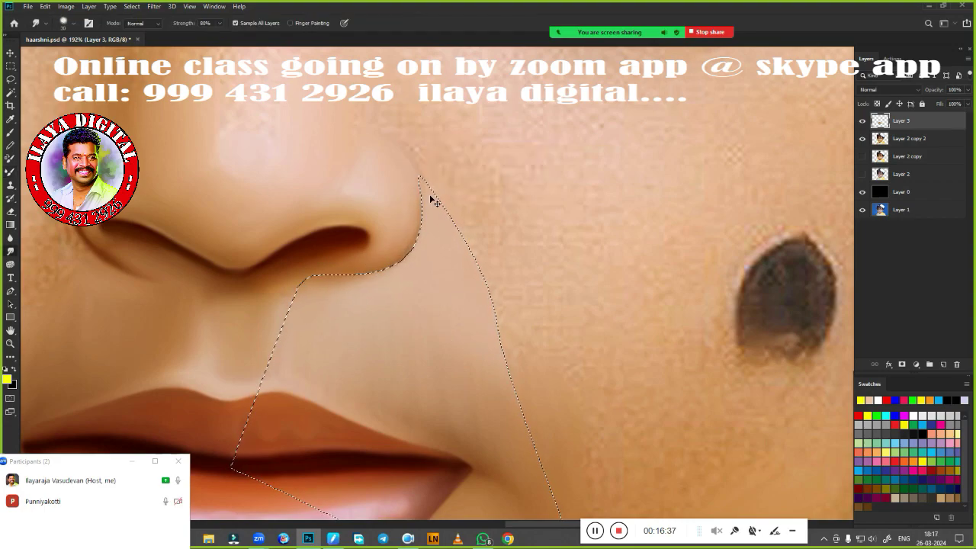
key("b")
scroll(539, 331, "down", 1)
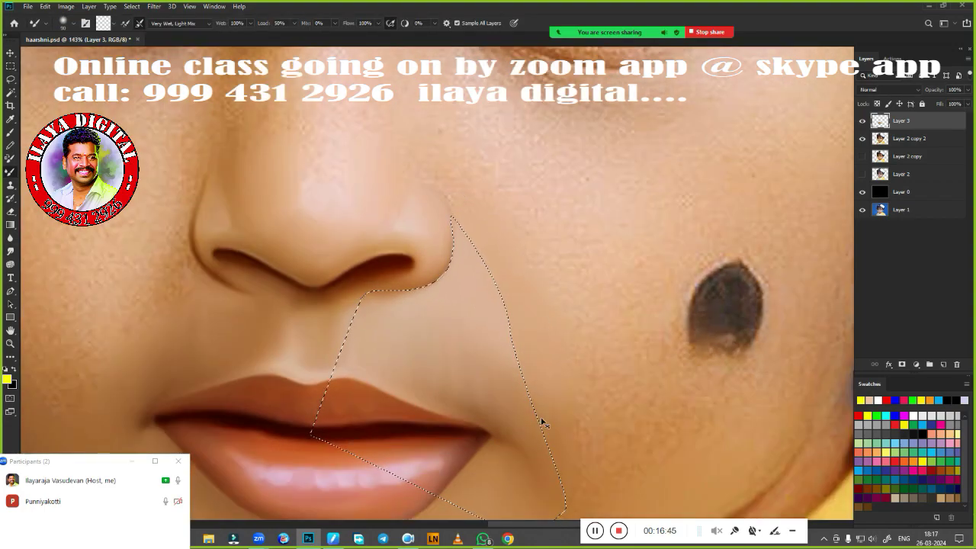
scroll(542, 416, "down", 2)
key("ctrl+d")
scroll(545, 267, "up", 2)
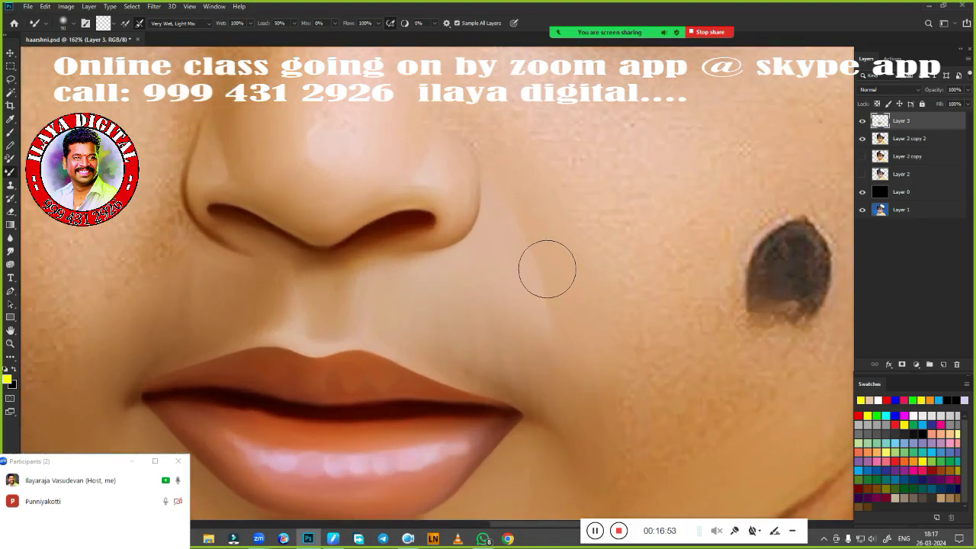
scroll(526, 194, "down", 2)
Step: Load another path beside the nose as a feathered selection with a 104 px brush
key("p")
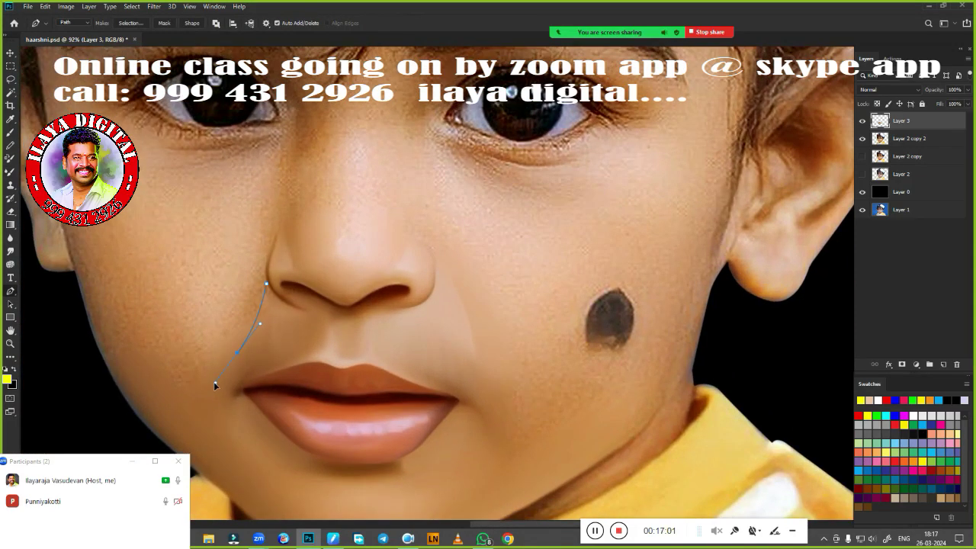
scroll(296, 320, "up", 3)
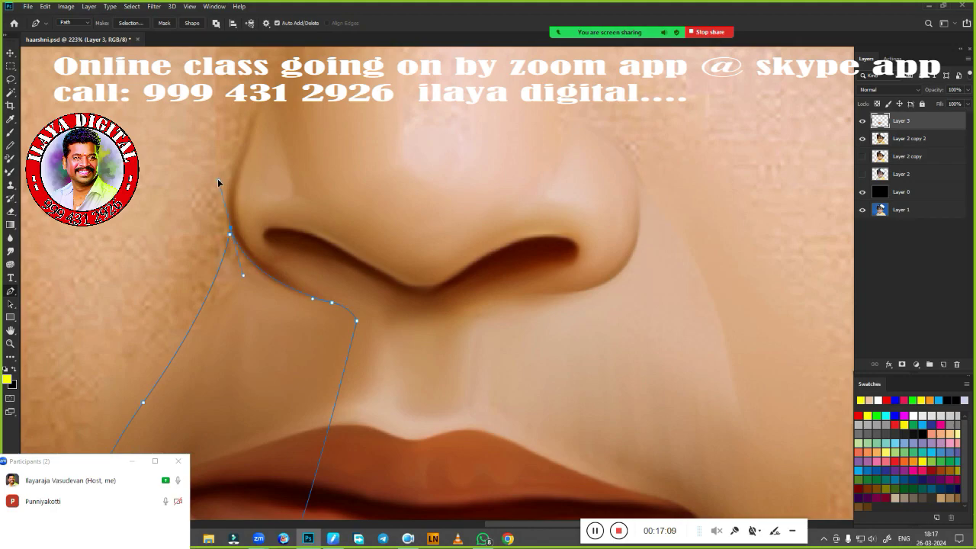
key("ctrl+Return")
left_click_drag(291, 296, 467, 255)
key("b")
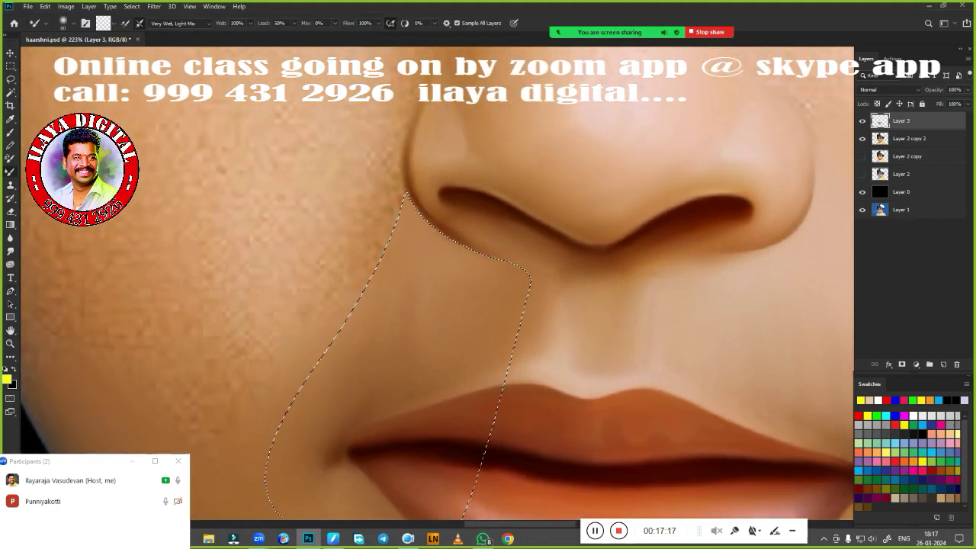
key("shift+F6")
key("Return")
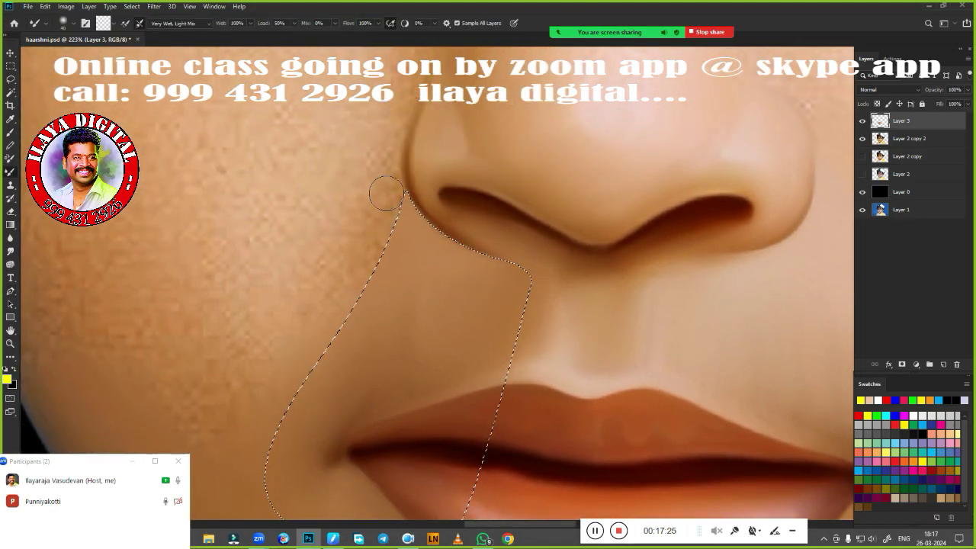
key("bracketright")
key("bracketright")
key("bracketright")
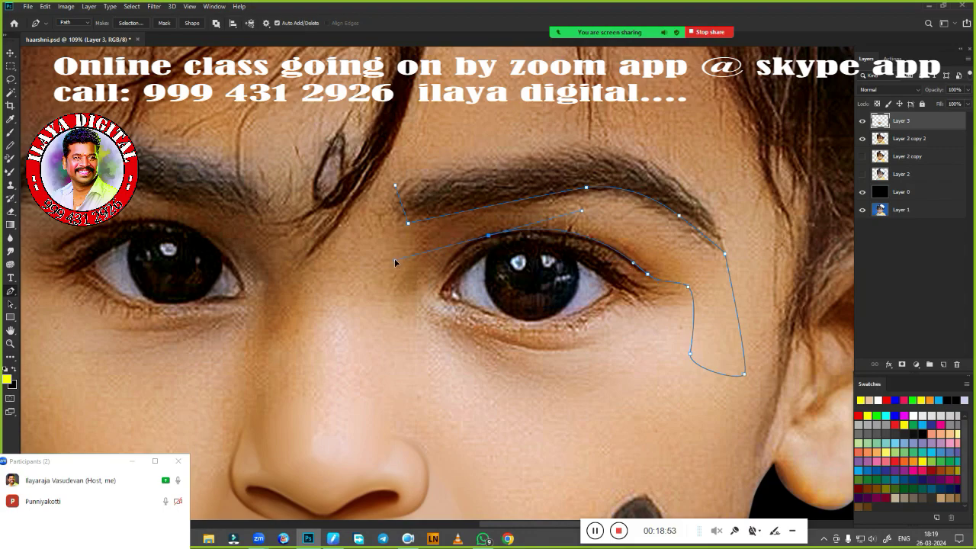
Step: Load the eye-and-eyebrow path as a selection and smudge the skin just under the eyebrow
scroll(438, 321, "down", 3)
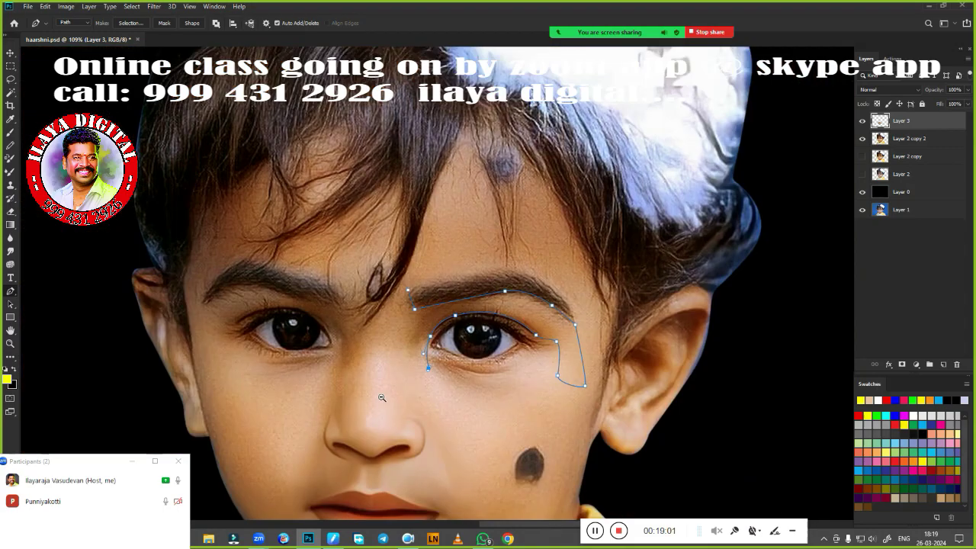
scroll(438, 321, "up", 3)
key("ctrl+Return")
scroll(548, 250, "down", 1)
scroll(549, 251, "up", 1)
key("b")
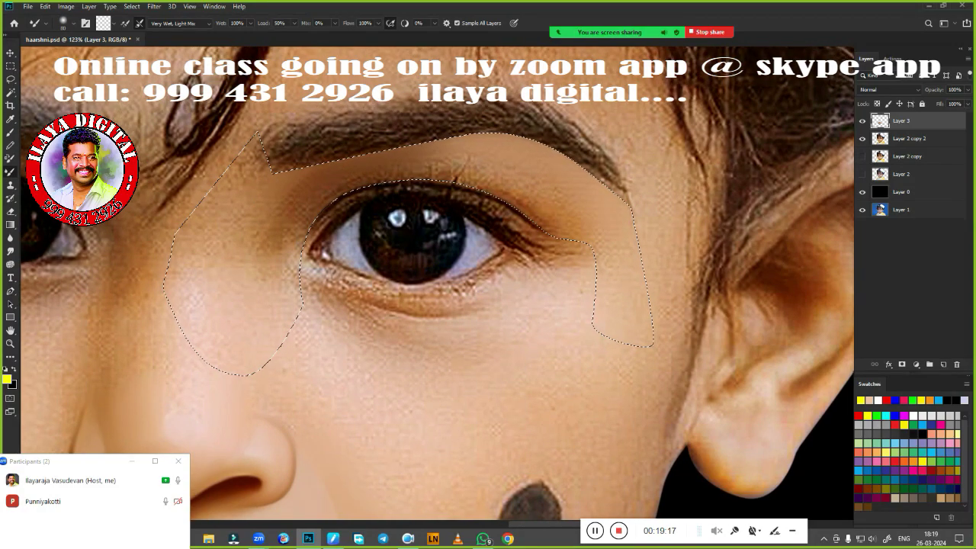
key("r")
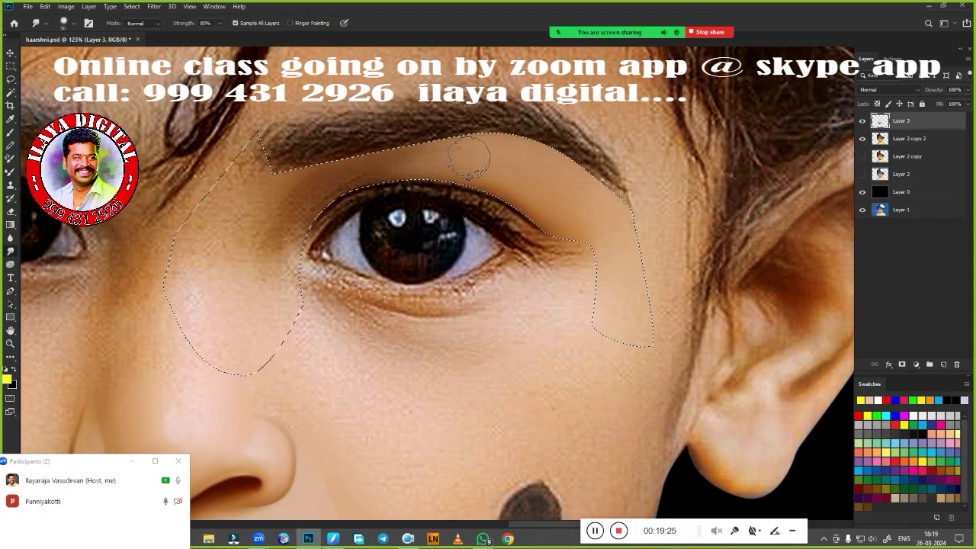
left_click_drag(496, 179, 571, 187)
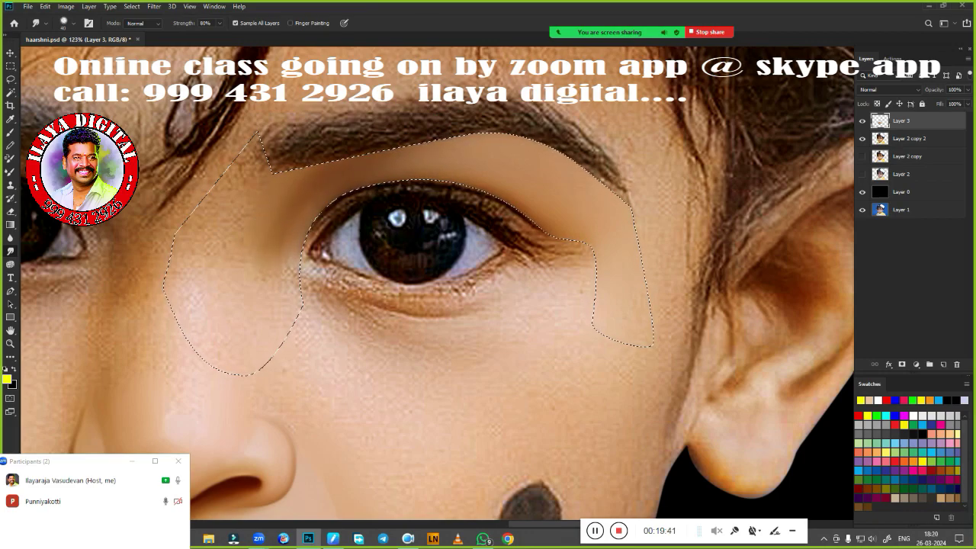
Step: Feather the selection and smear the eyebrow into a smooth painted stroke
key("shift+F6")
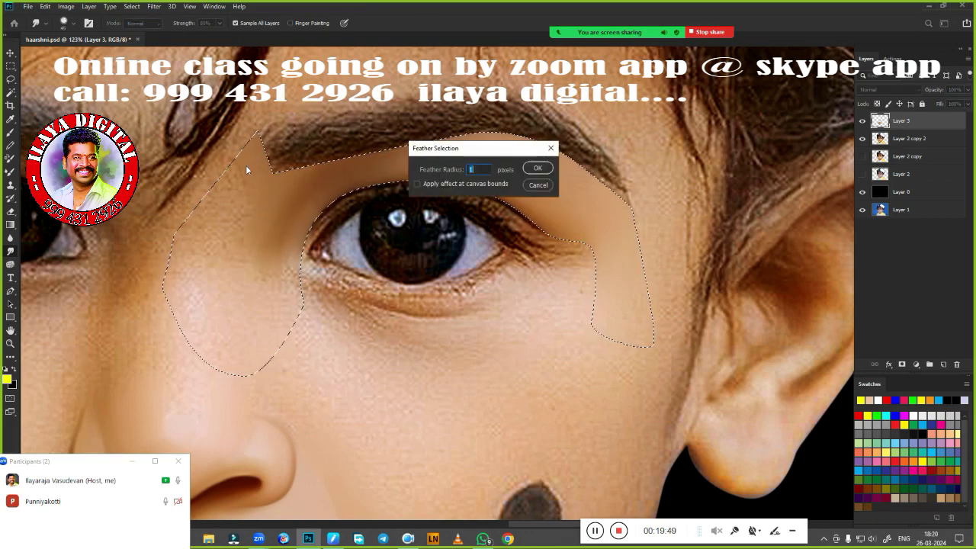
key("Return")
scroll(246, 164, "up", 2)
mouse_move(320, 183)
left_mouse_down()
mouse_move(450, 160)
mouse_move(518, 176)
left_mouse_up()
mouse_move(404, 195)
left_mouse_down()
mouse_move(427, 202)
mouse_move(359, 194)
left_mouse_up()
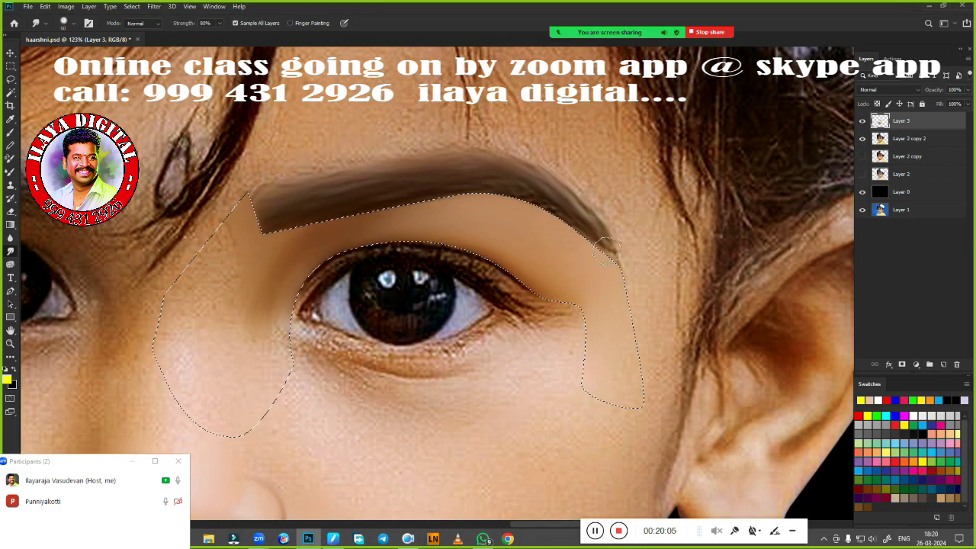
Step: Blend the upper eyelid skin, crease and inner corner with the Mixer Brush
key("b")
scroll(420, 374, "up", 3)
left_click_drag(419, 267, 439, 309)
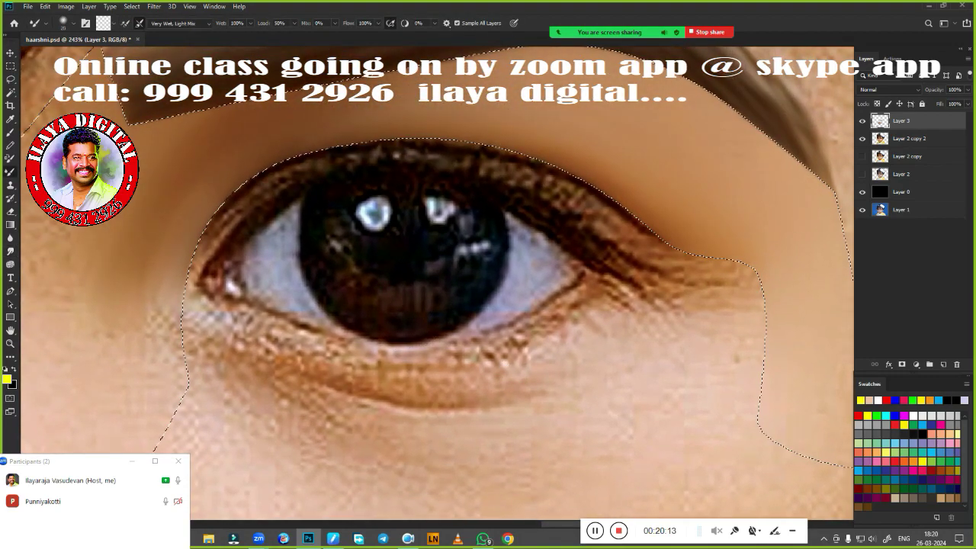
mouse_move(229, 229)
left_mouse_down()
mouse_move(321, 179)
mouse_move(221, 206)
mouse_move(305, 164)
mouse_move(419, 152)
mouse_move(480, 161)
left_mouse_up()
right_click(479, 332)
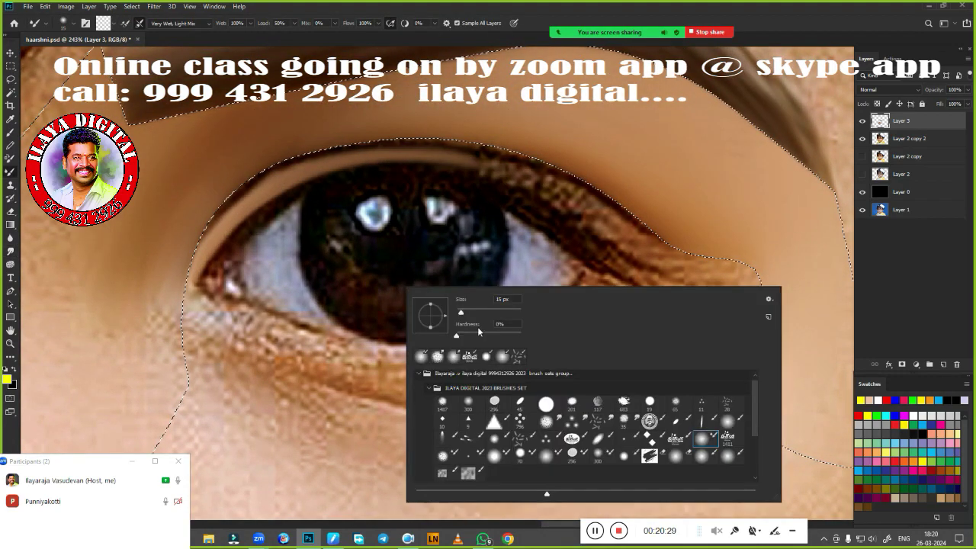
key("Escape")
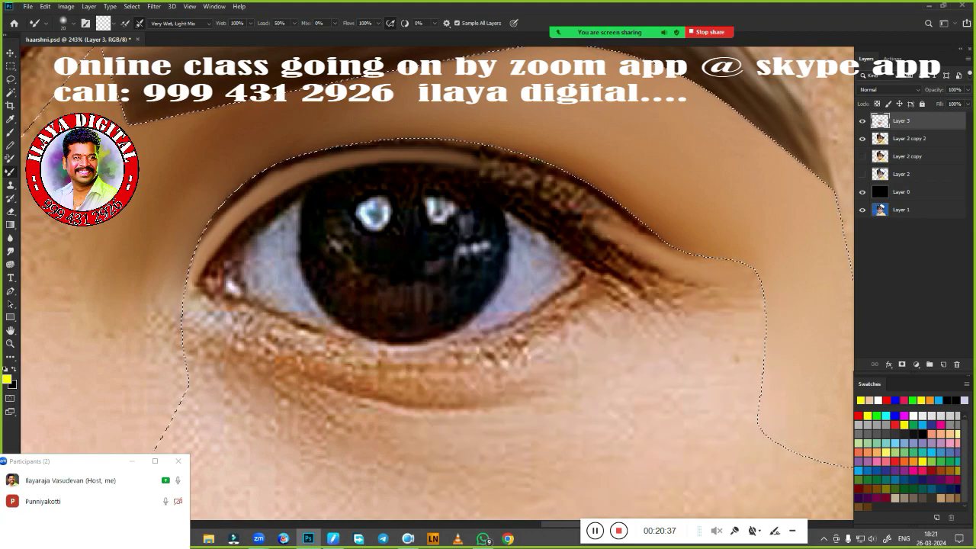
mouse_move(663, 267)
left_mouse_down()
mouse_move(619, 232)
mouse_move(282, 158)
left_mouse_up()
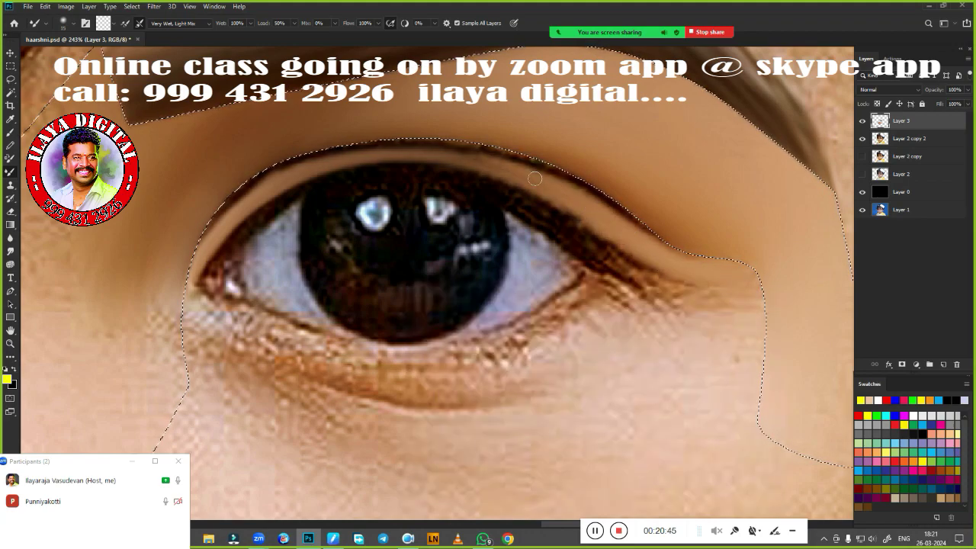
left_click_drag(236, 195, 230, 192)
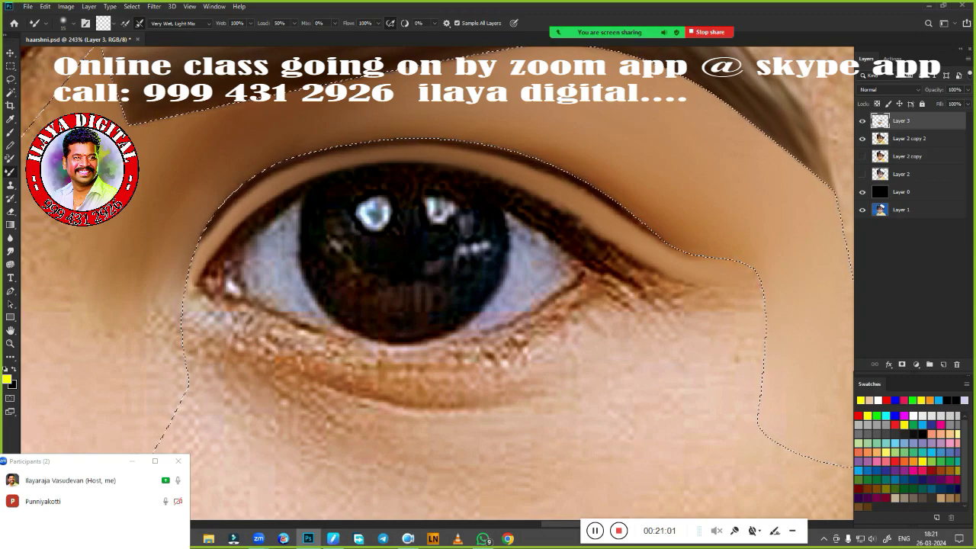
Step: Deselect, soften the left end of the eyebrow, and shrink the brush to 30
key("ctrl+d")
scroll(505, 355, "down", 3)
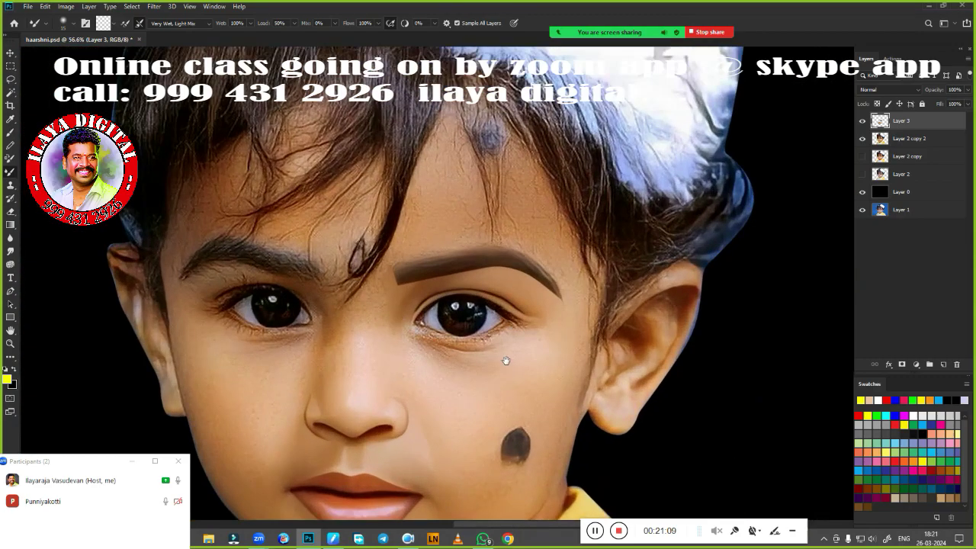
scroll(505, 355, "up", 3)
mouse_move(214, 203)
left_mouse_down()
mouse_move(542, 163)
mouse_move(701, 190)
left_mouse_up()
key("bracketleft")
key("bracketleft")
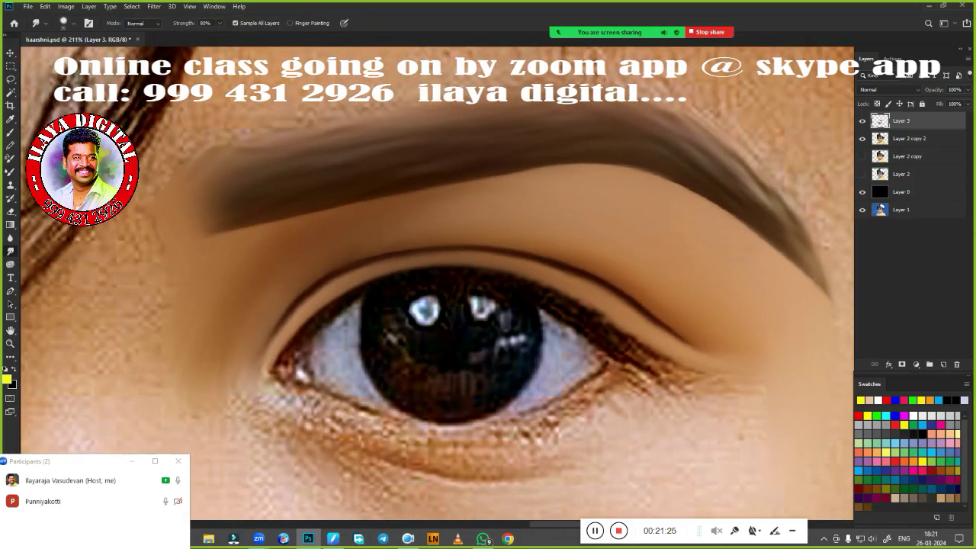
scroll(326, 274, "down", 3)
scroll(457, 274, "up", 2)
key("p")
scroll(398, 337, "down", 1)
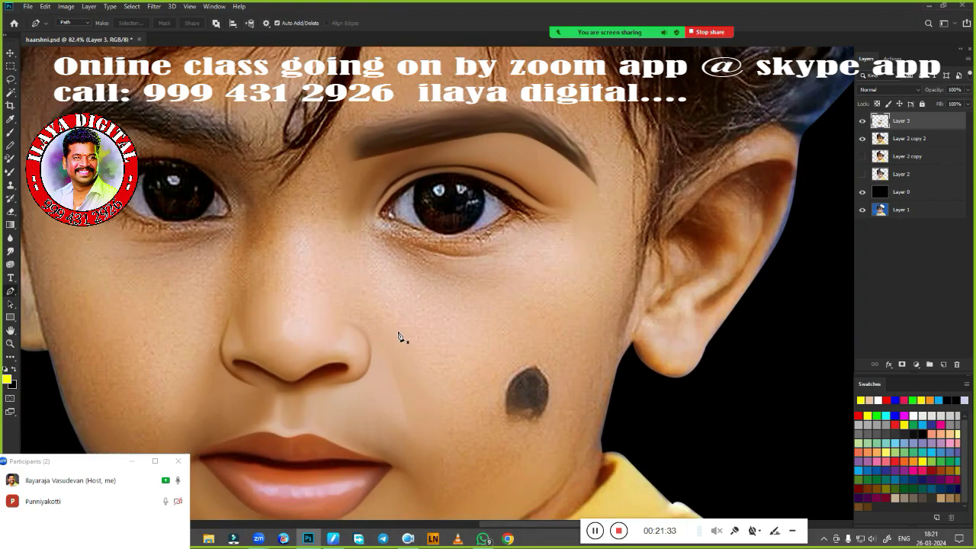
Step: Draw a closed path around the under-eye area and load it as a selection
scroll(460, 309, "up", 1)
scroll(492, 273, "up", 1)
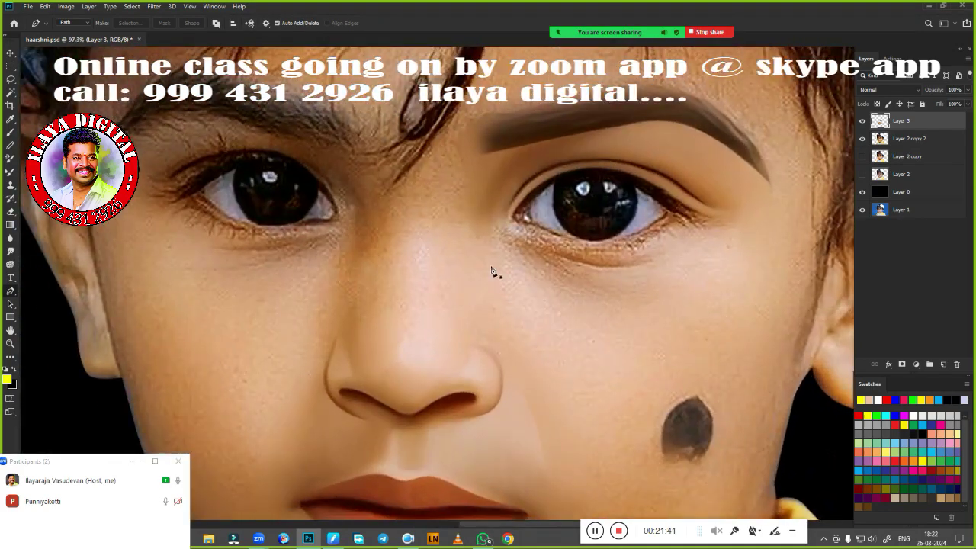
scroll(552, 252, "up", 3)
left_click_drag(590, 302, 610, 296)
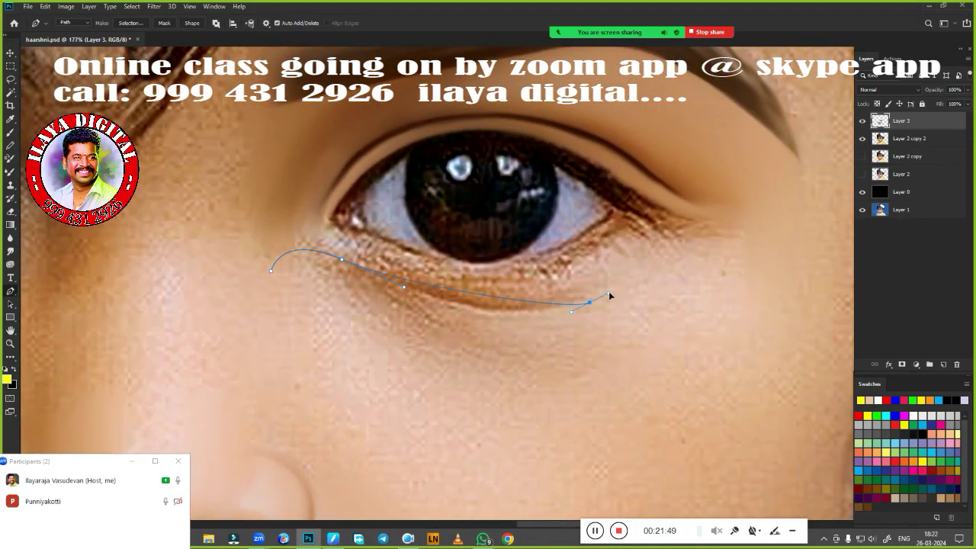
left_click(782, 310)
left_click_drag(773, 386, 763, 411)
left_click_drag(573, 383, 511, 370)
left_click_drag(348, 292, 278, 231)
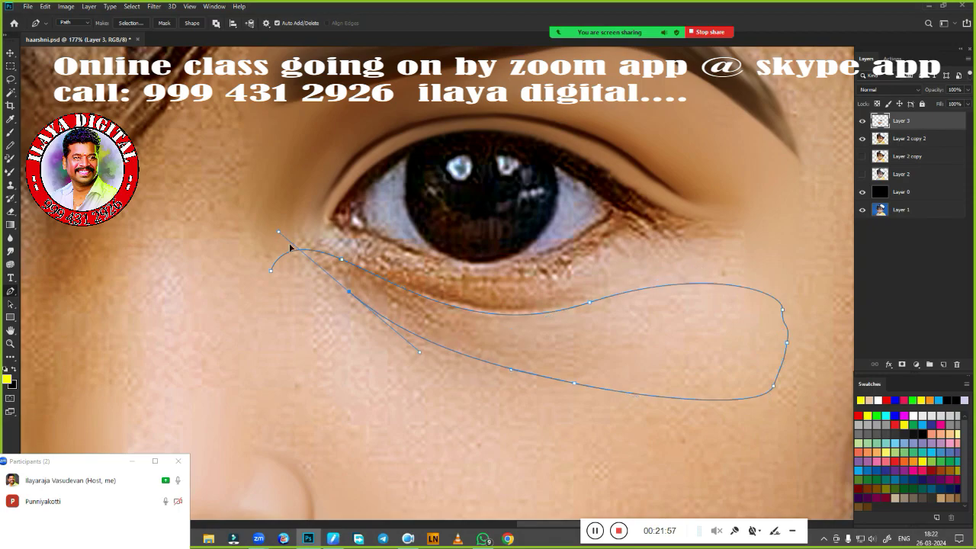
key("ctrl+Return")
Step: Blend the skin under the eye with the Mixer Brush, sampling skin colour, then deselect
scroll(594, 160, "down", 4)
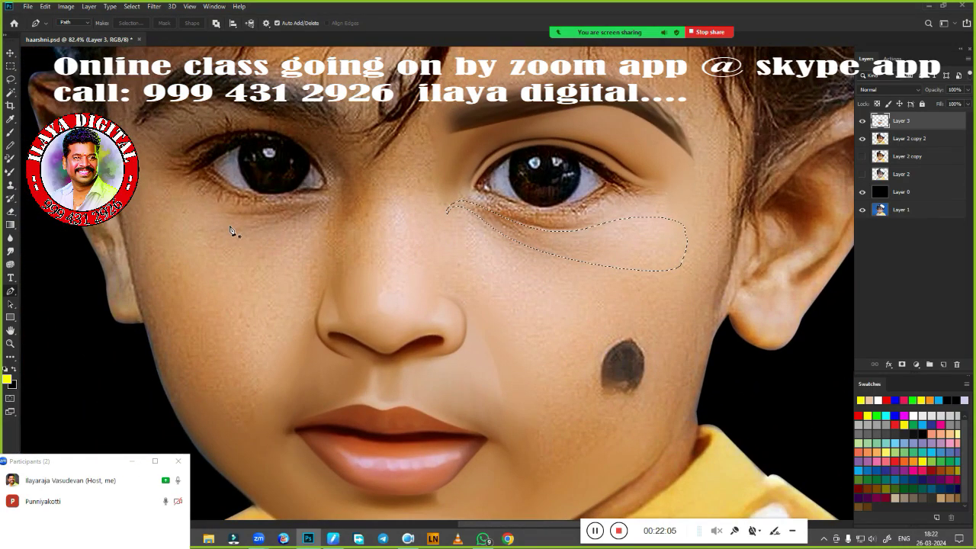
scroll(568, 198, "up", 2)
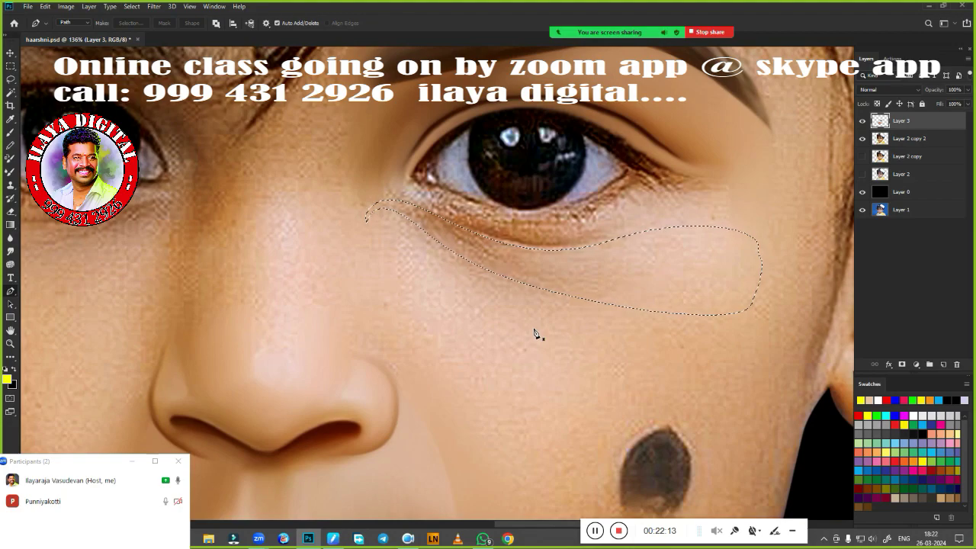
key("b")
scroll(593, 250, "up", 2)
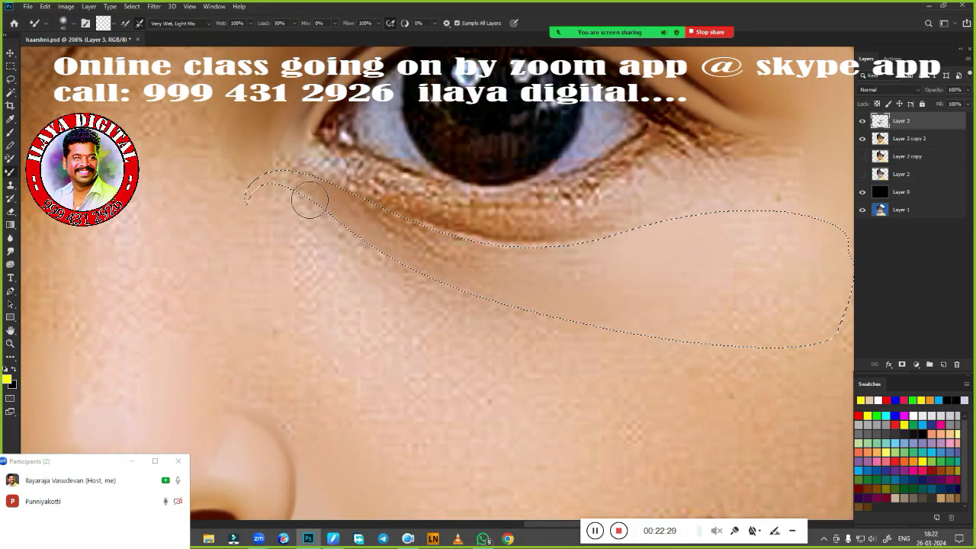
left_click_drag(309, 200, 453, 276)
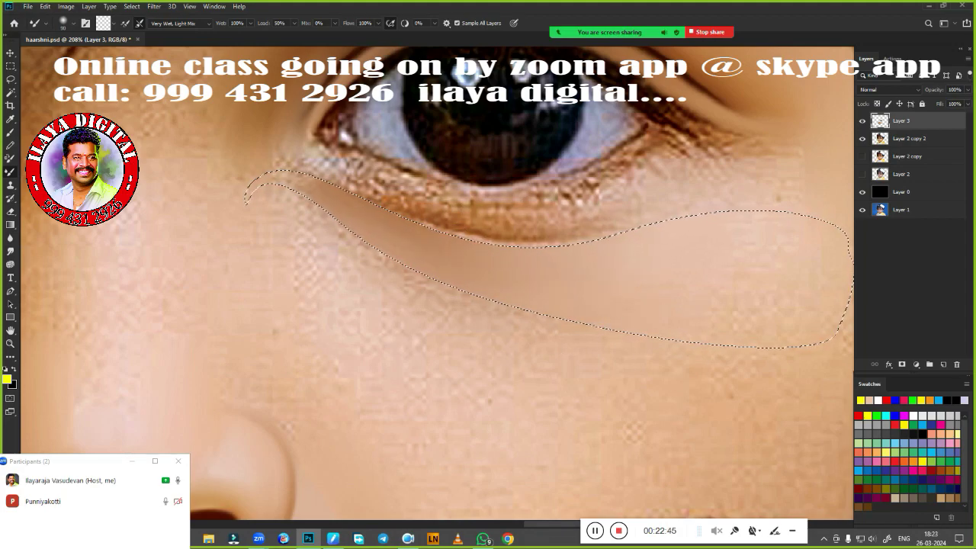
scroll(504, 329, "down", 3)
key("i")
scroll(504, 330, "up", 4)
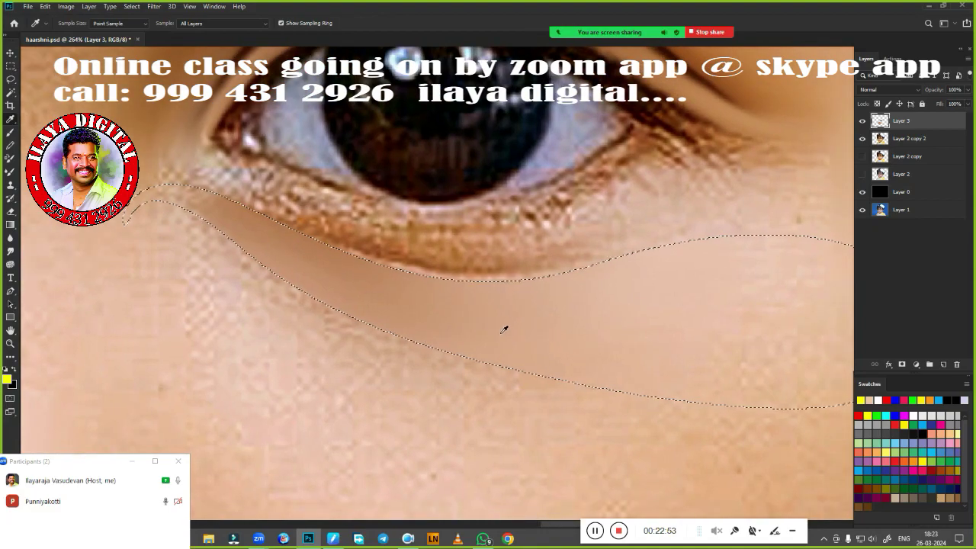
key("b")
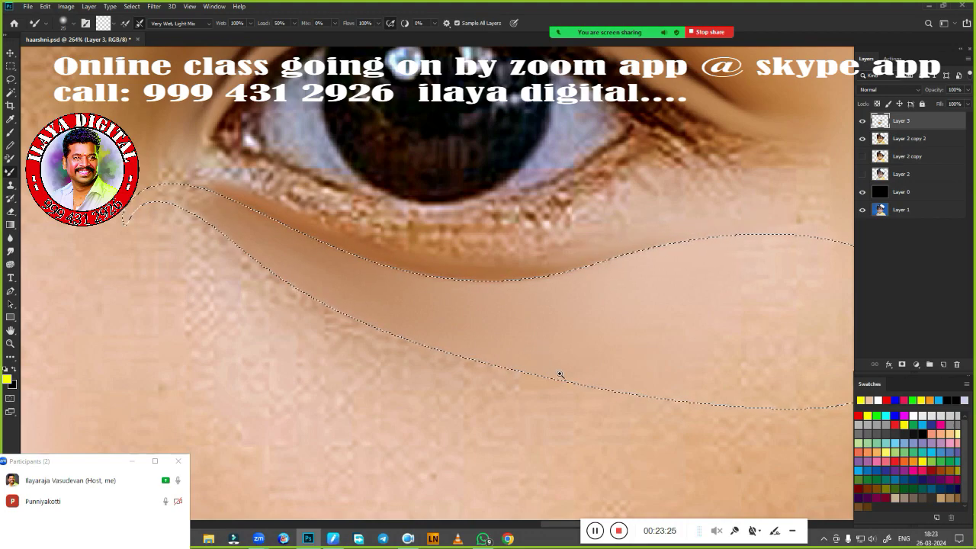
scroll(559, 375, "down", 1)
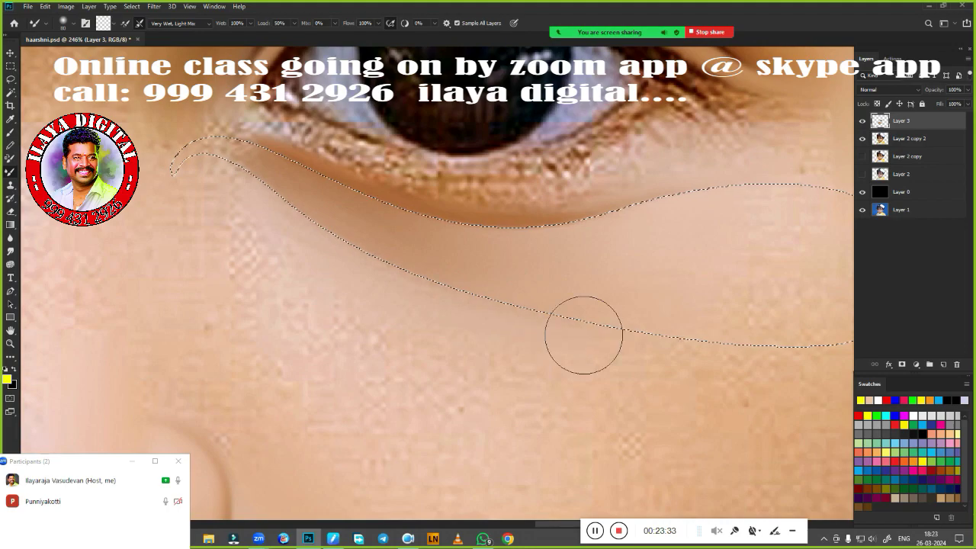
key("ctrl+d")
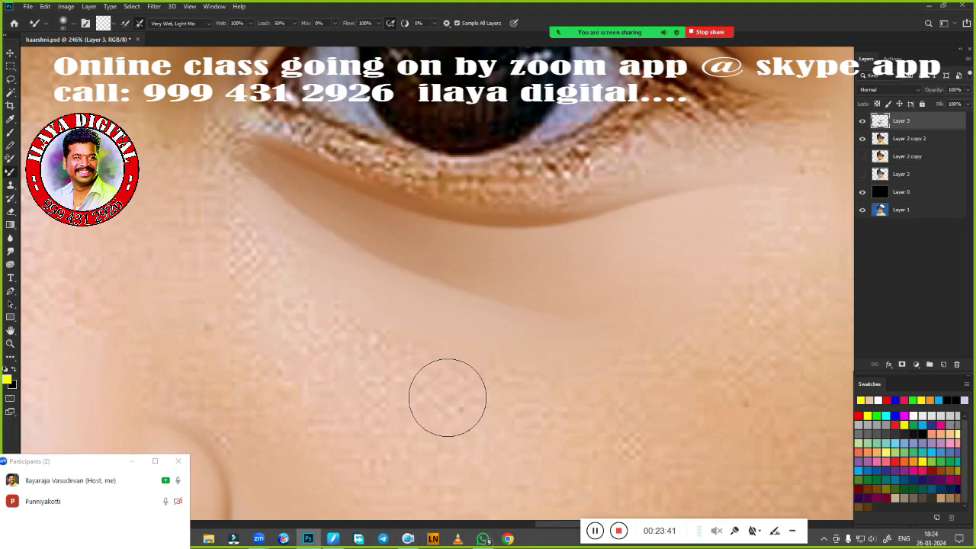
Step: Smudge the under-eye crease, inner corner and lower eyelid line smooth at 80% strength
scroll(448, 397, "down", 3)
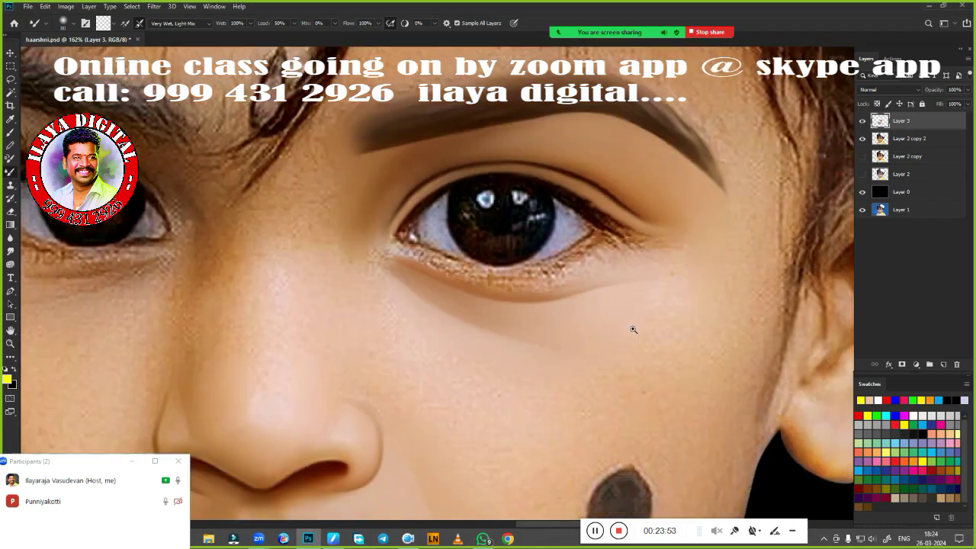
left_click_drag(631, 327, 573, 269)
scroll(572, 269, "up", 2)
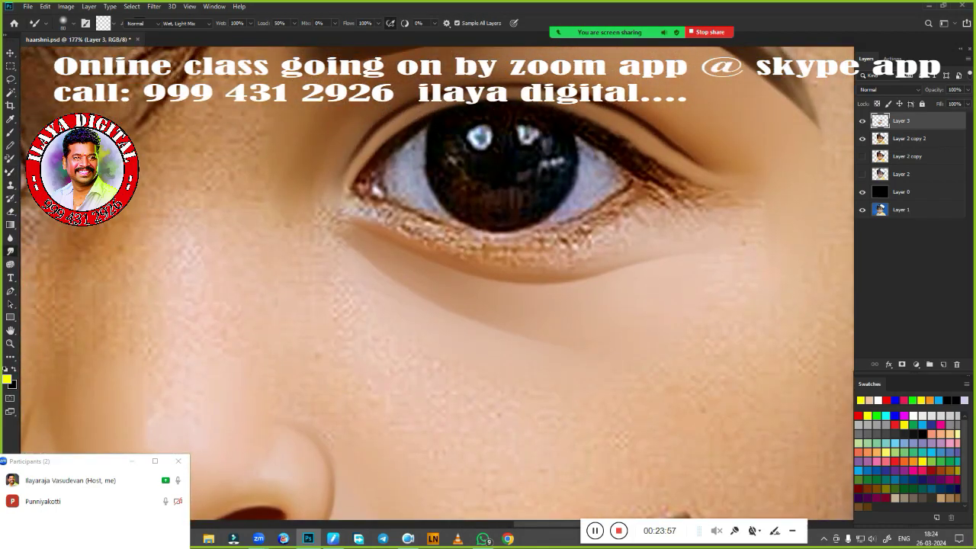
key("r")
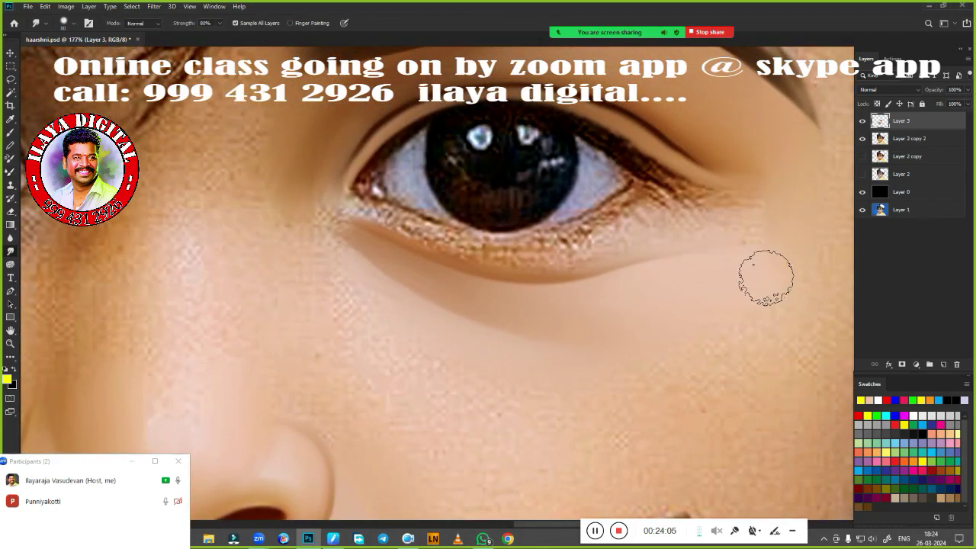
left_click_drag(719, 218, 729, 218)
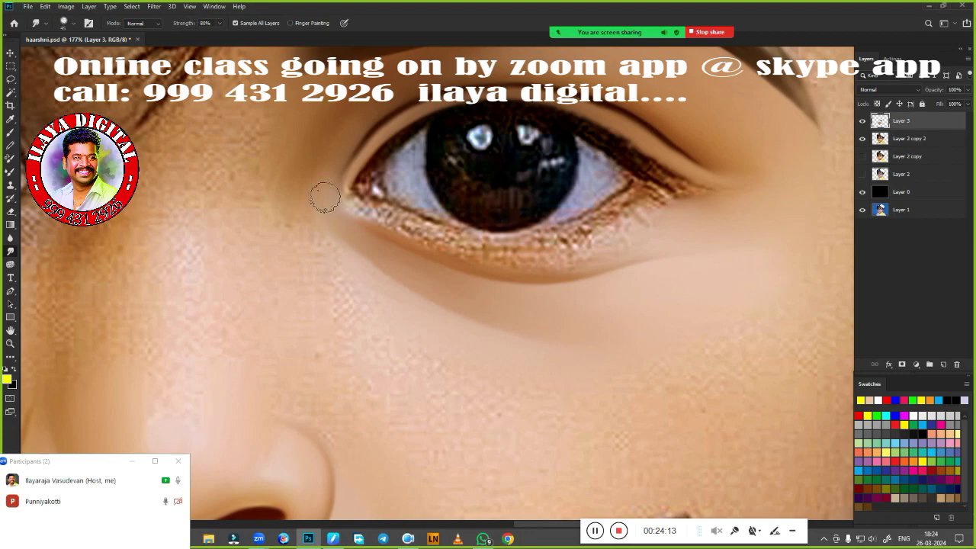
left_click_drag(324, 197, 334, 164)
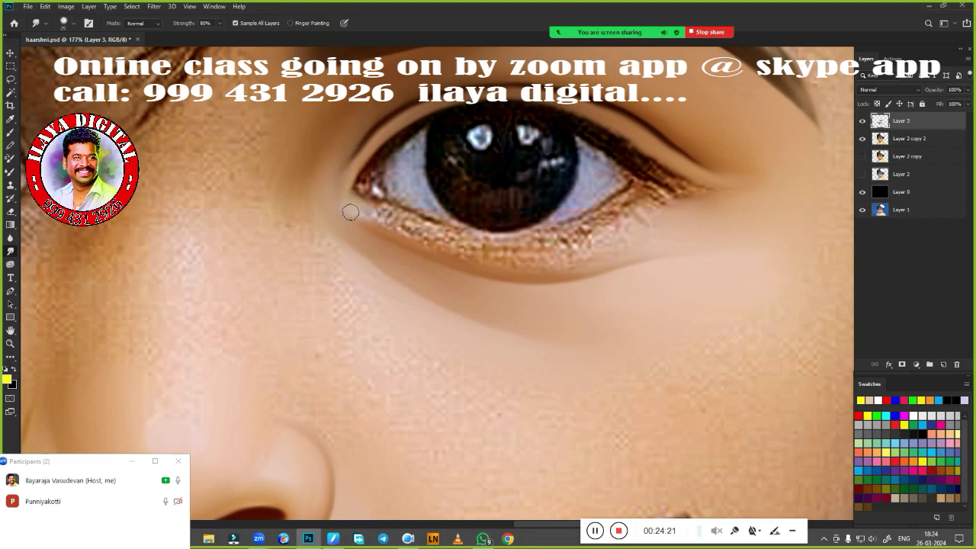
left_click_drag(377, 216, 416, 235)
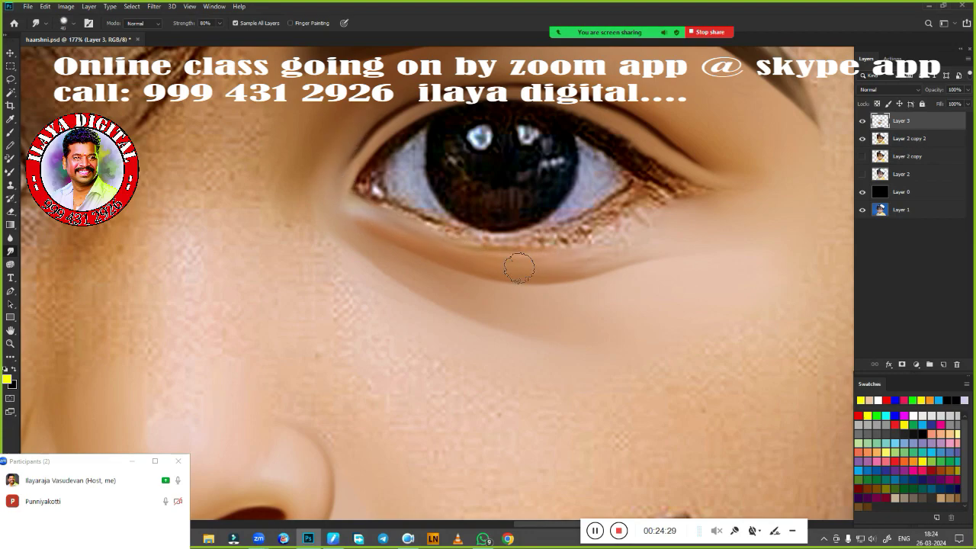
left_click_drag(652, 232, 540, 257)
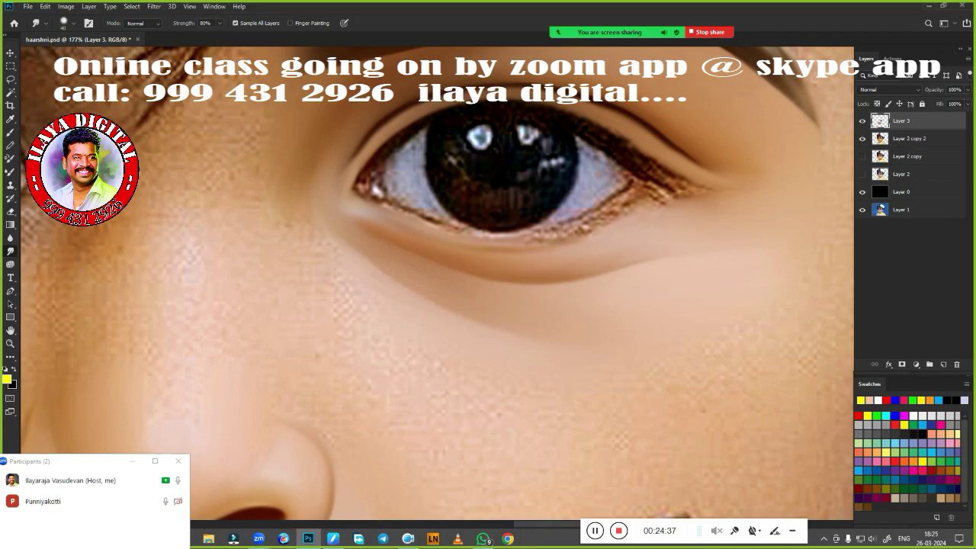
scroll(490, 277, "down", 2)
scroll(534, 279, "up", 3)
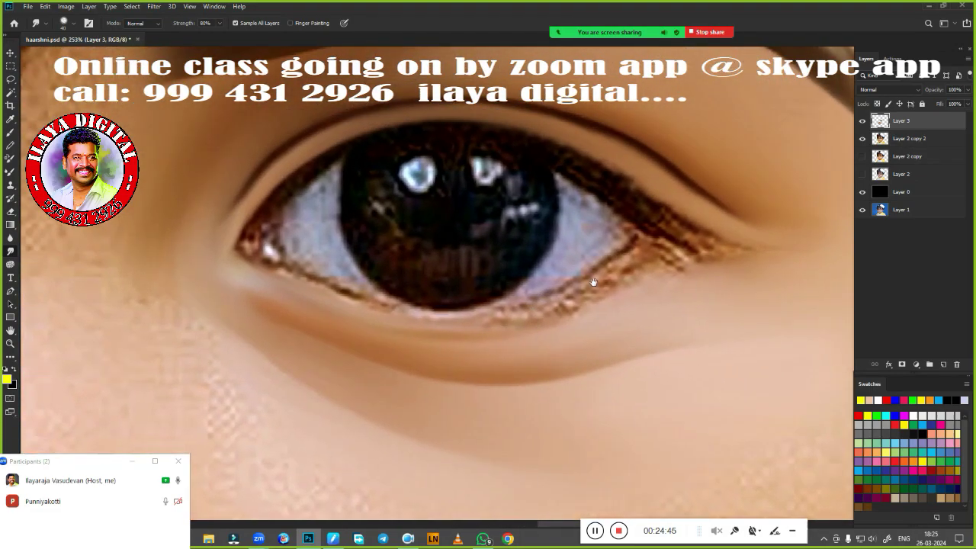
Step: Outline the eye white with a path, turn it into a selection and feather it
key("p")
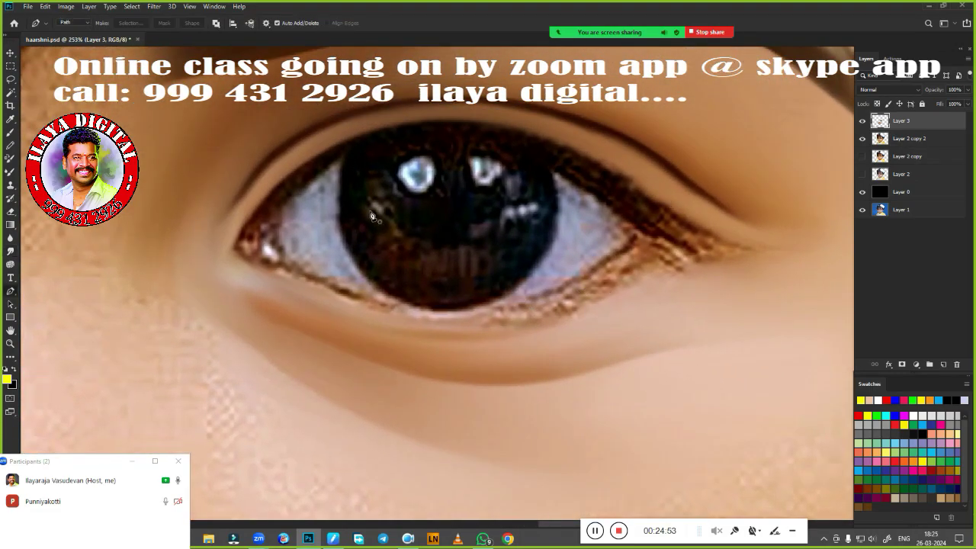
left_click(862, 120)
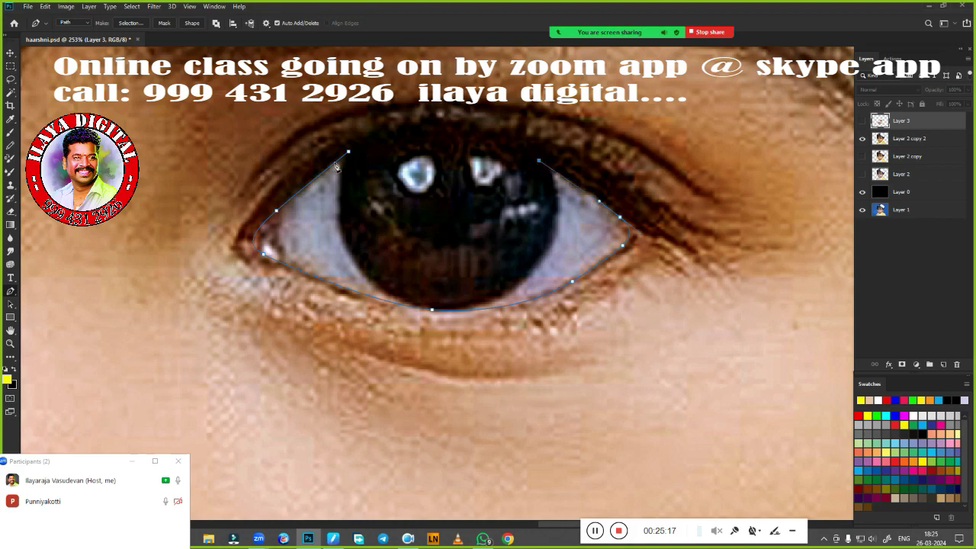
key("Escape")
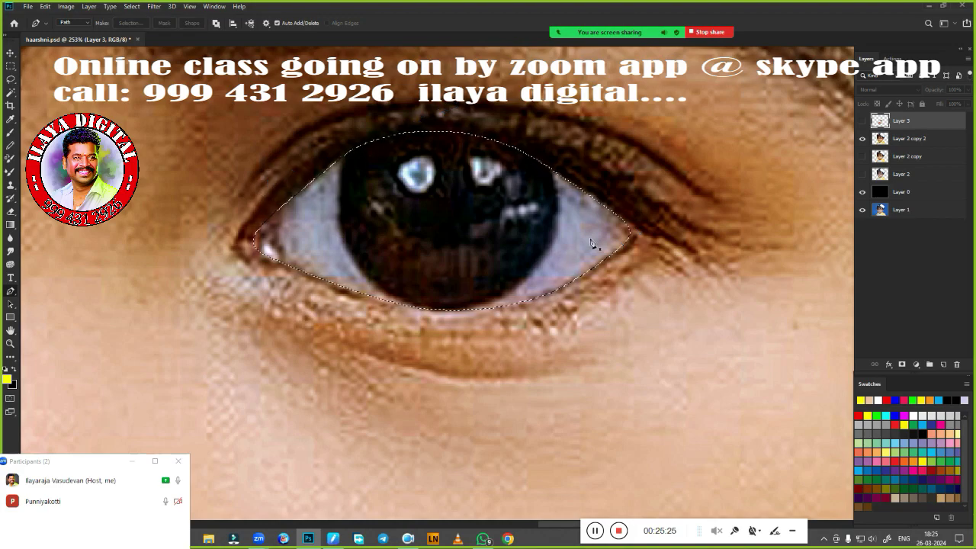
key("shift+F6")
key("Return")
Step: Lighten and smooth the eye whites on both sides of the iris with the Mixer Brush
key("b")
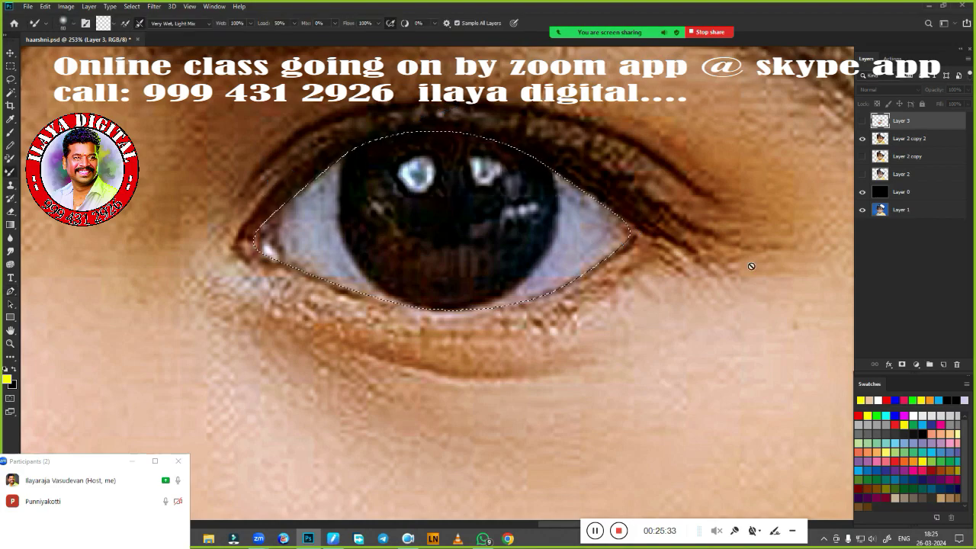
key("ctrl+comma")
left_click_drag(574, 296, 590, 263)
key("bracketleft")
key("bracketleft")
key("bracketleft")
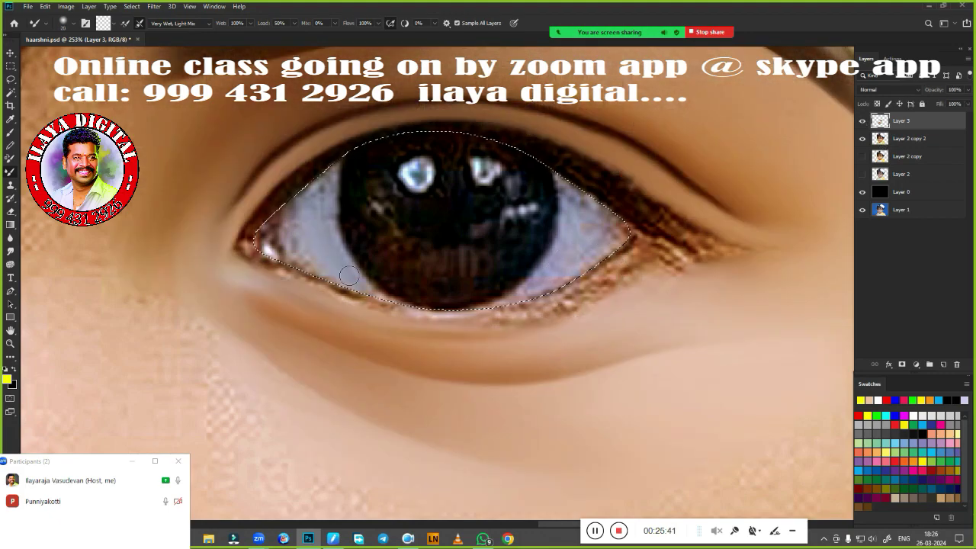
left_click_drag(328, 272, 343, 228)
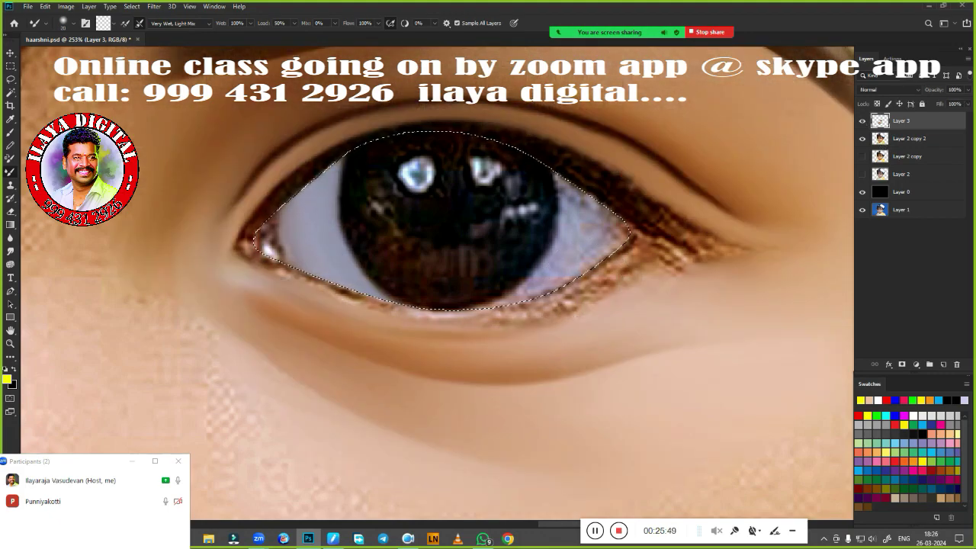
left_click_drag(571, 282, 583, 200)
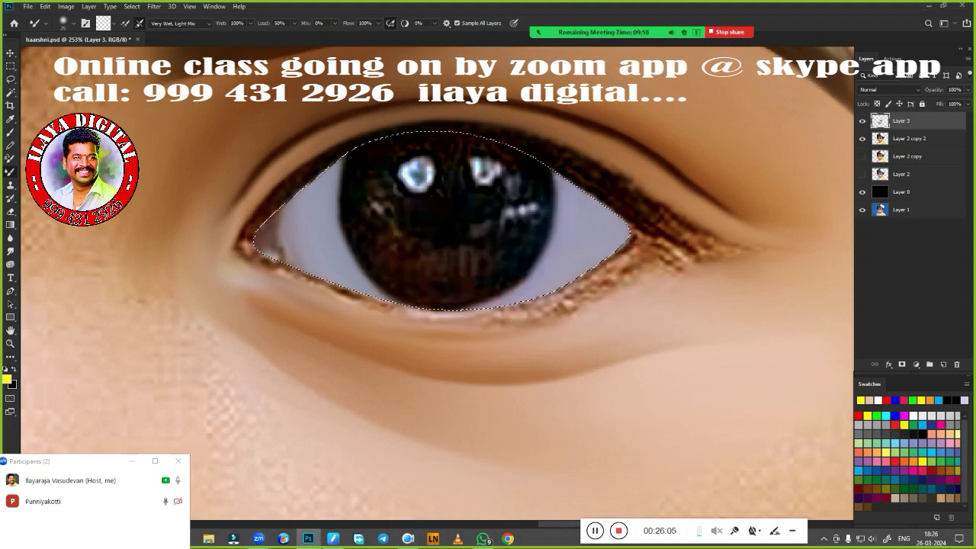
left_click(858, 415)
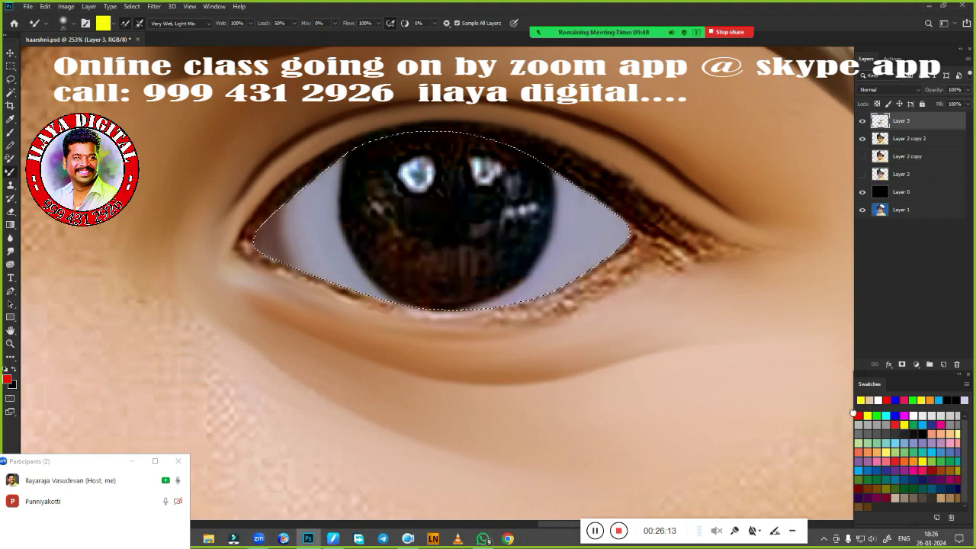
Step: Paint red into the inner eye corner and smudge it soft
left_click_drag(283, 222, 266, 251)
key("r")
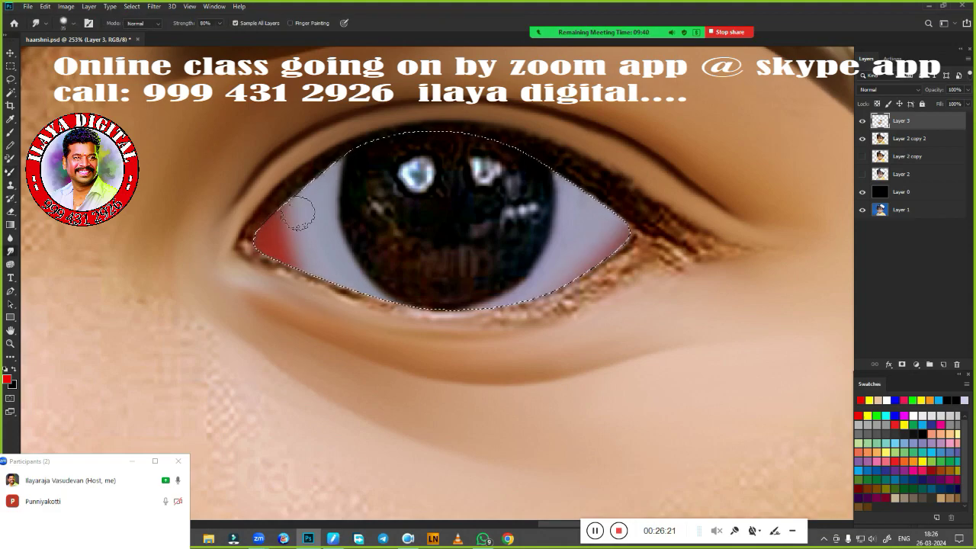
left_click_drag(305, 206, 283, 240)
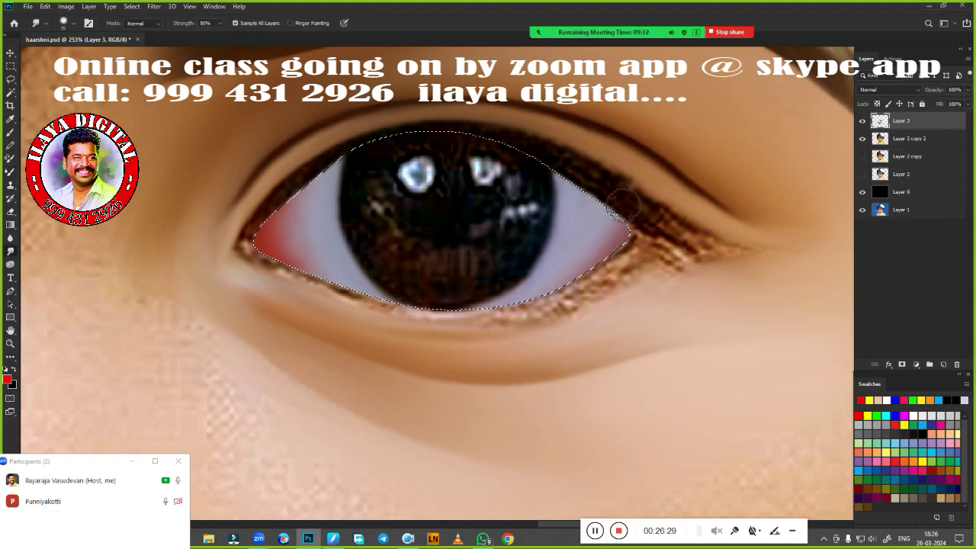
Step: Paint light blue into the eye white left of the iris and feather the selection
key("b")
left_click(887, 425)
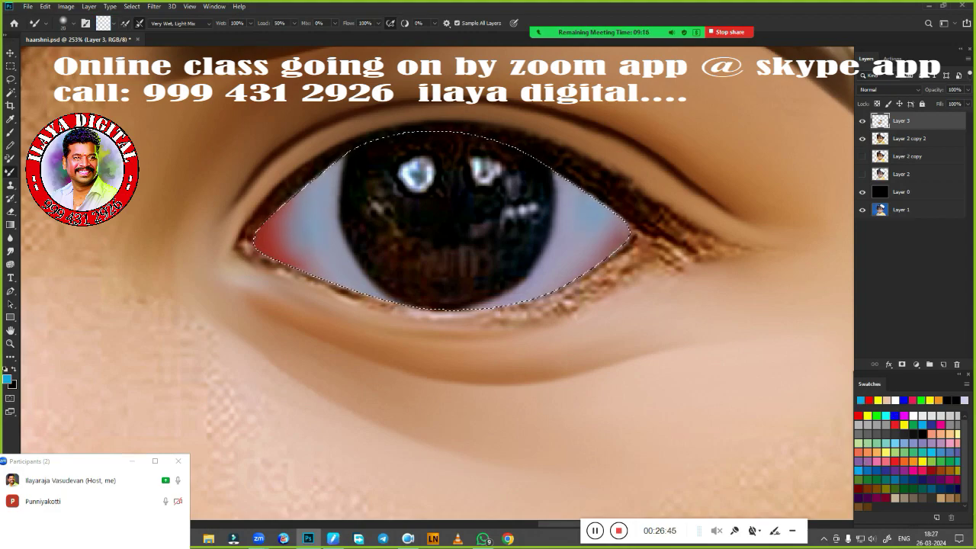
left_click_drag(344, 191, 332, 233)
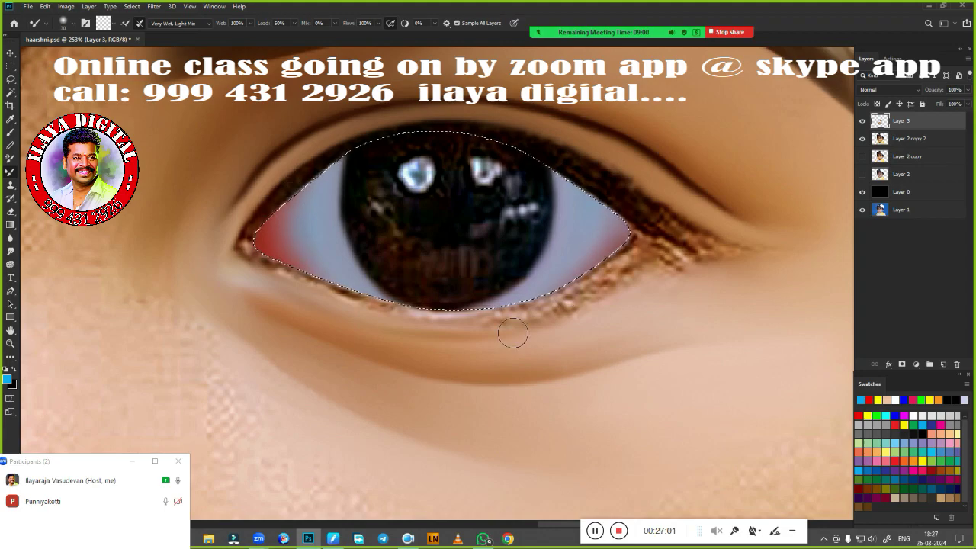
key("shift+F6")
key("Return")
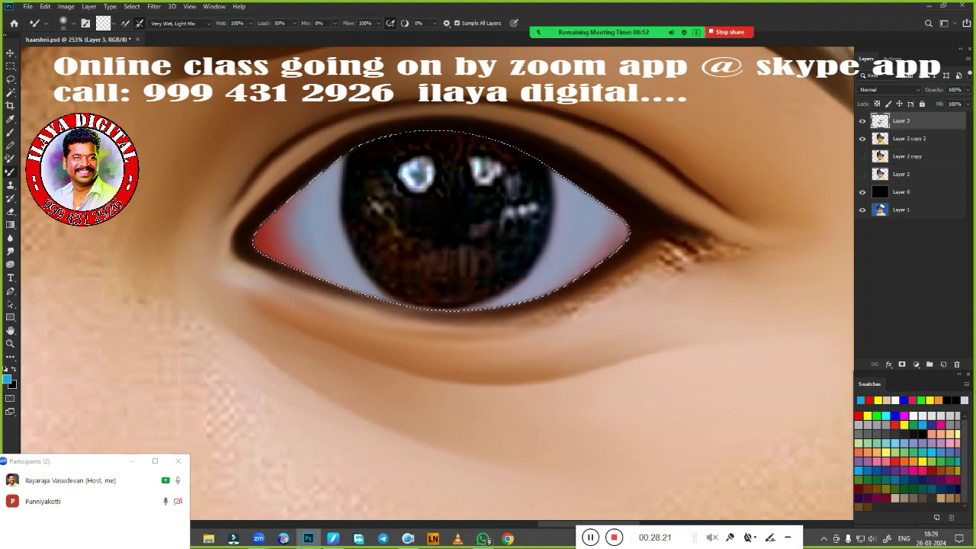
Step: Darken the lower eyelid edge and smudge away lash sparkles at the outer corner
mouse_move(513, 306)
left_mouse_down()
mouse_move(400, 314)
mouse_move(266, 276)
left_mouse_up()
key("ctrl+0")
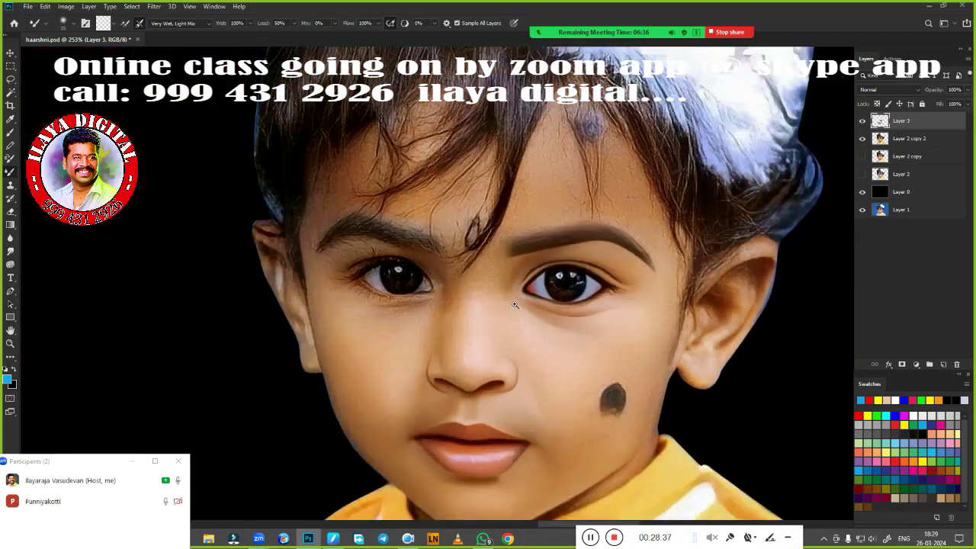
scroll(475, 274, "up", 5)
key("r")
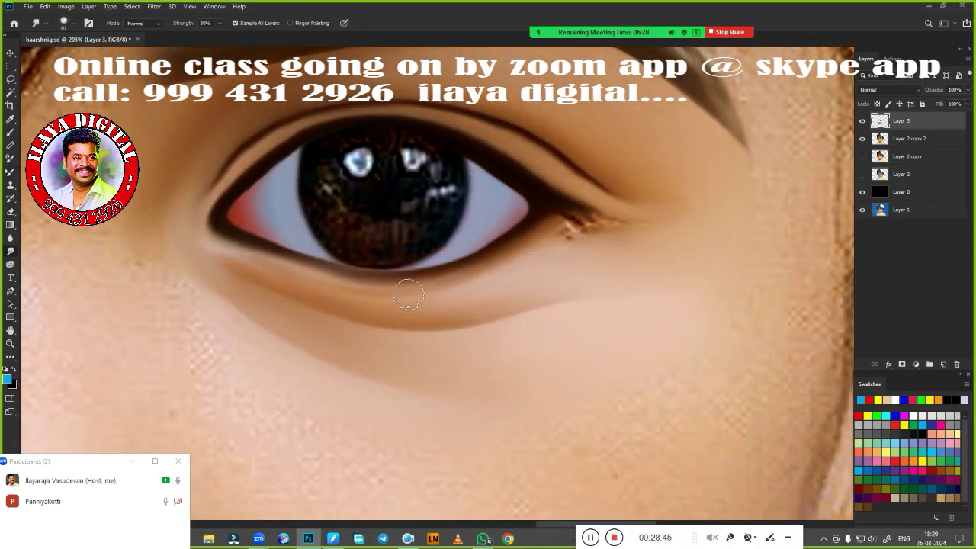
left_click_drag(556, 229, 606, 223)
mouse_move(534, 244)
left_mouse_down()
mouse_move(614, 221)
mouse_move(584, 244)
left_mouse_up()
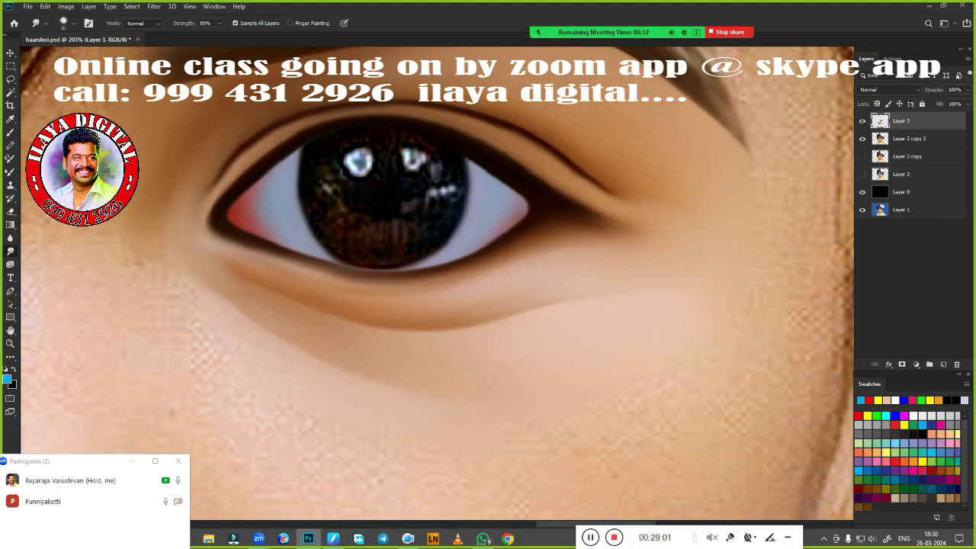
key("ctrl+comma")
Step: Draw a circular selection around the iris and show the painted layer again
left_click(11, 67)
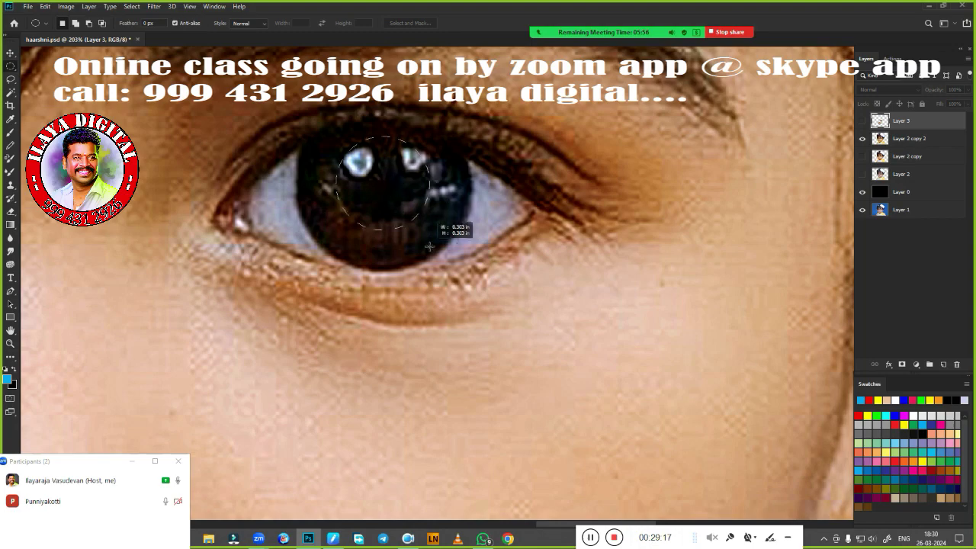
left_click_drag(429, 245, 473, 271)
key("ctrl+comma")
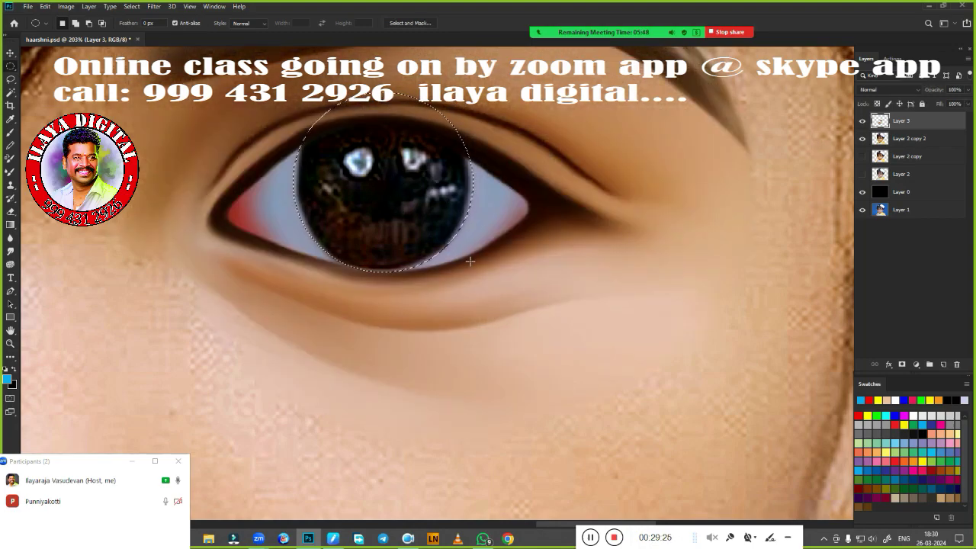
scroll(442, 263, "up", 2)
key("r")
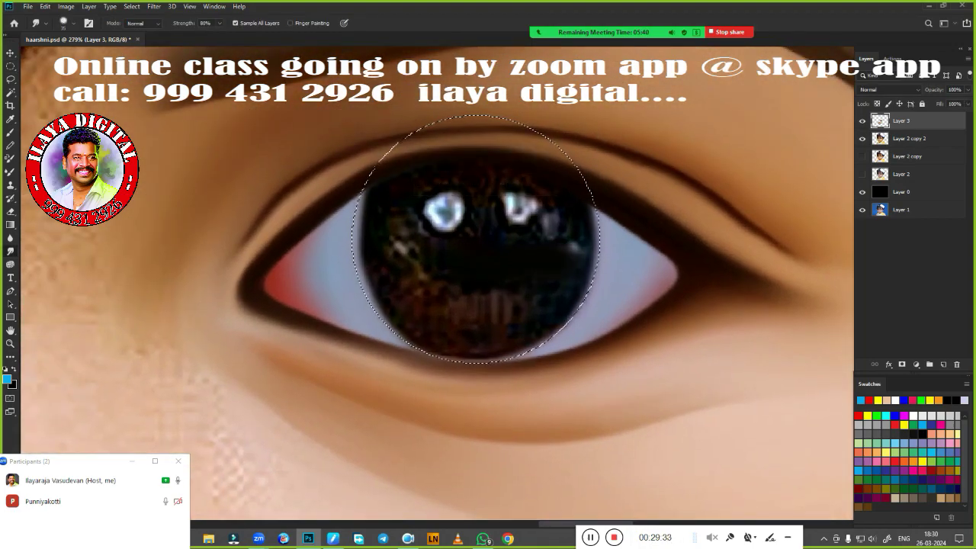
Step: Smudge the iris into smooth solid black, removing its catch-lights
mouse_move(587, 274)
left_mouse_down()
mouse_move(490, 312)
mouse_move(272, 272)
left_mouse_up()
left_click_drag(381, 305, 473, 335)
left_click_drag(458, 153, 534, 344)
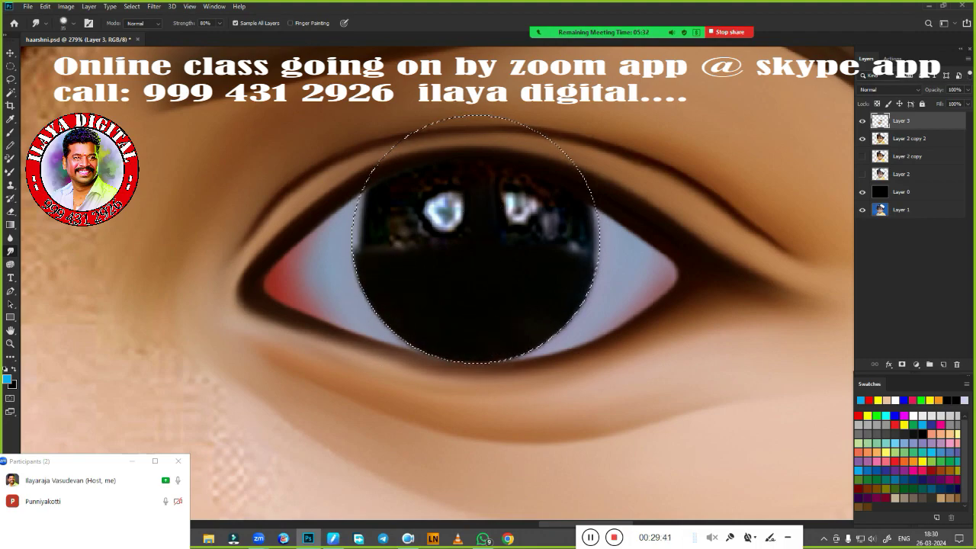
mouse_move(568, 229)
left_mouse_down()
mouse_move(503, 191)
mouse_move(370, 221)
left_mouse_up()
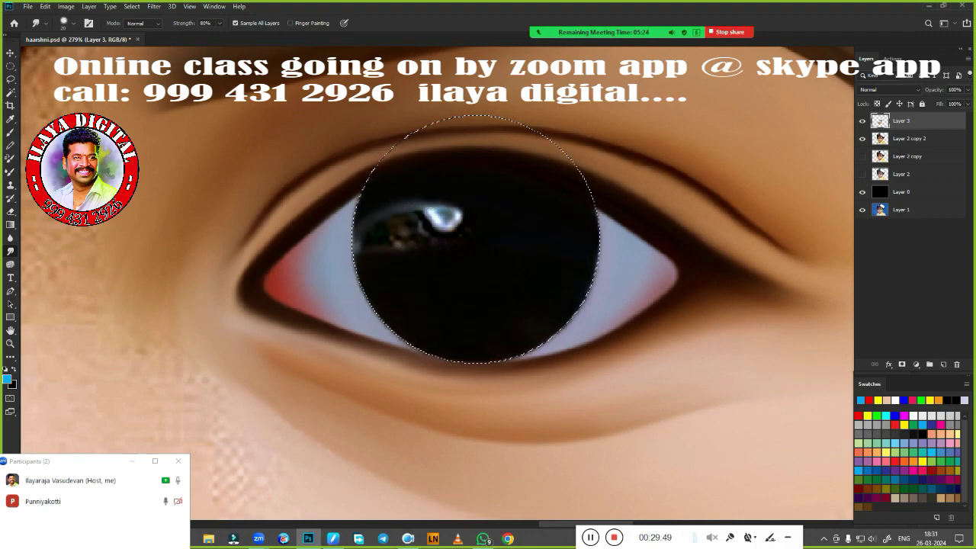
left_click_drag(465, 217, 369, 221)
Step: Dismiss the Feather dialog and add a new empty layer on top
key("shift+F6")
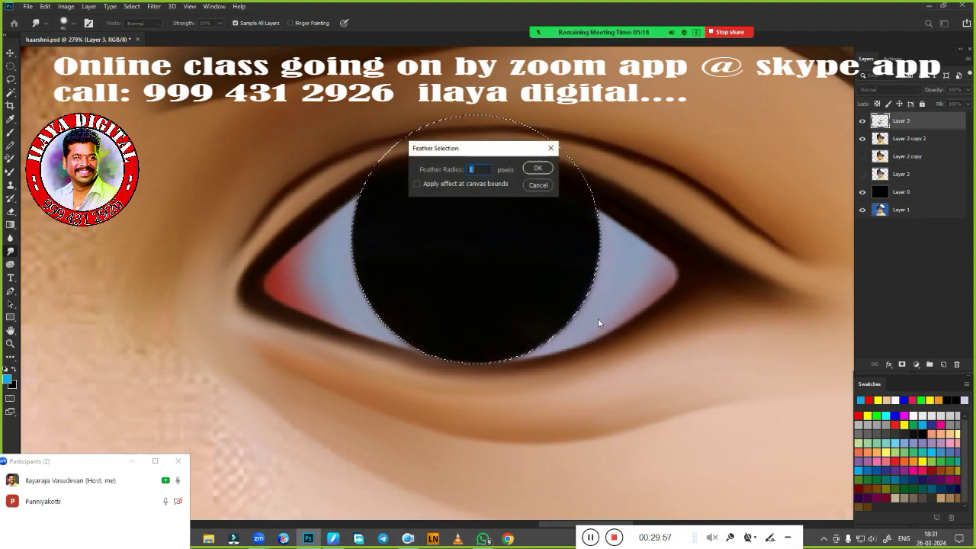
key("Return")
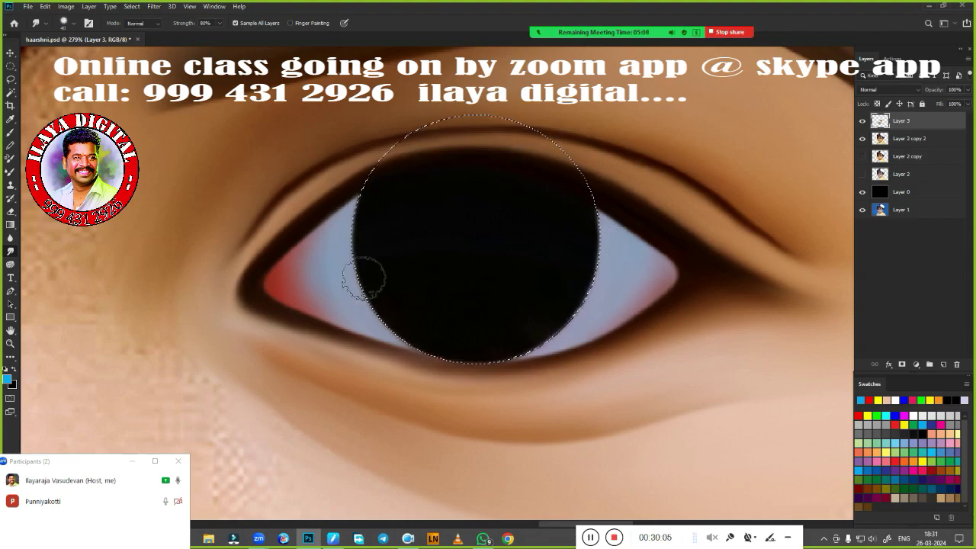
scroll(579, 337, "down", 5)
scroll(498, 216, "up", 6)
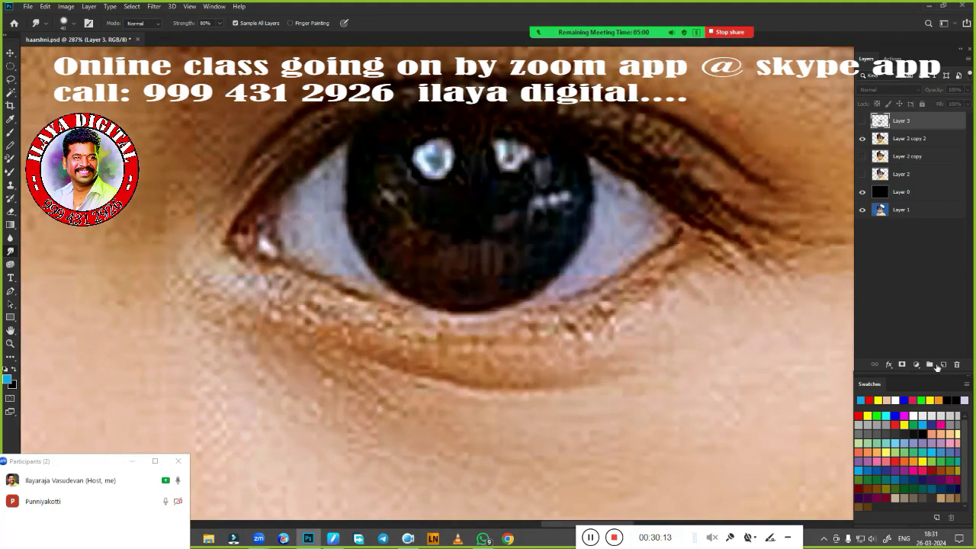
key("ctrl+j")
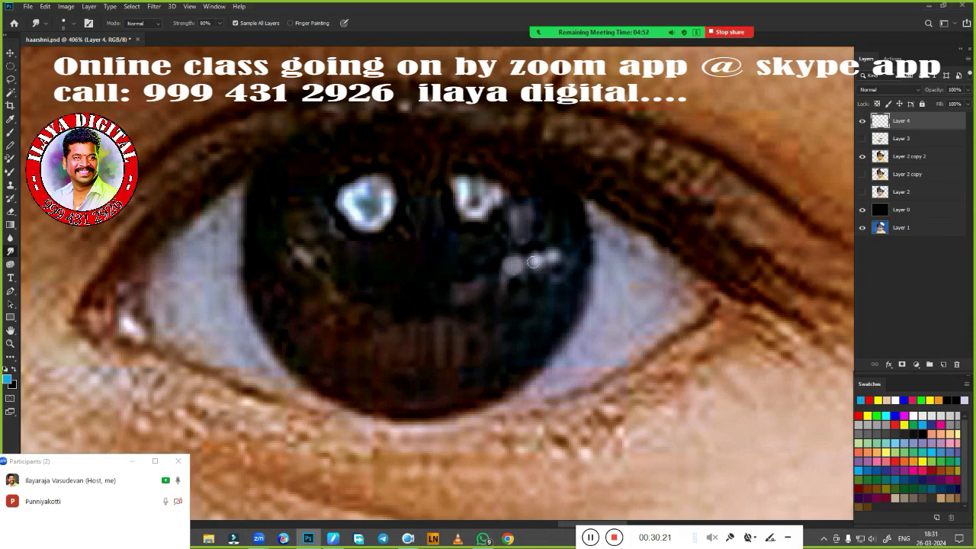
Step: Show Layer 3, round the two catch-lights into white dots, and soften the red inner corner
left_click(863, 138)
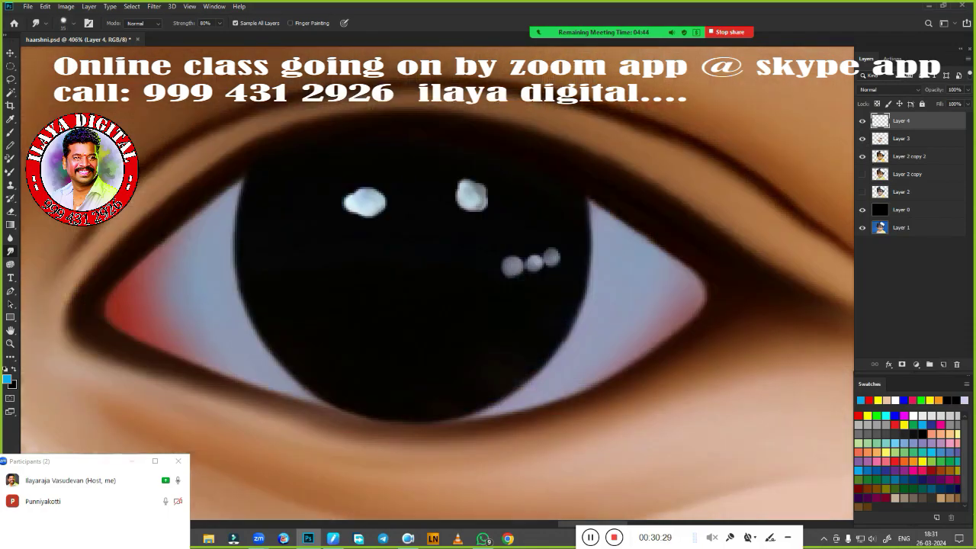
left_click_drag(362, 206, 366, 207)
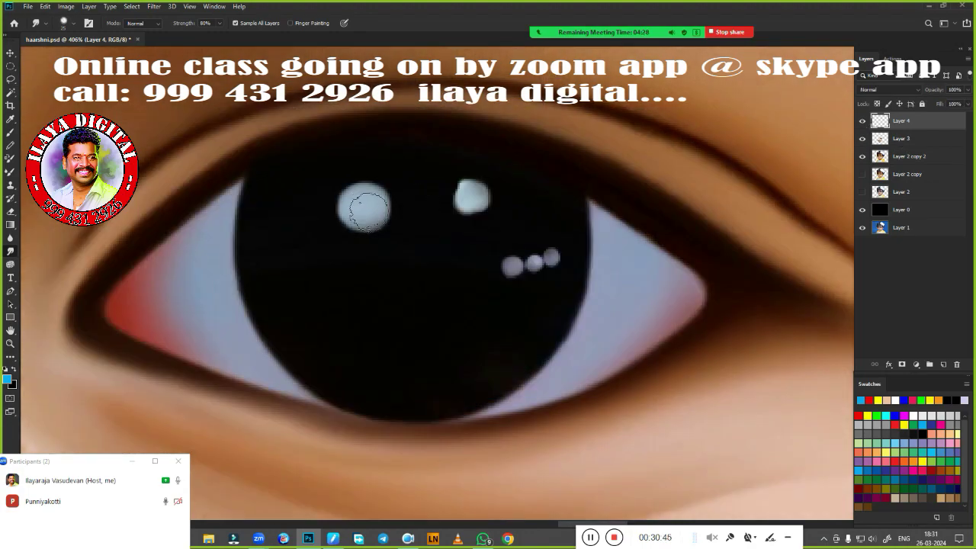
left_click_drag(467, 192, 474, 199)
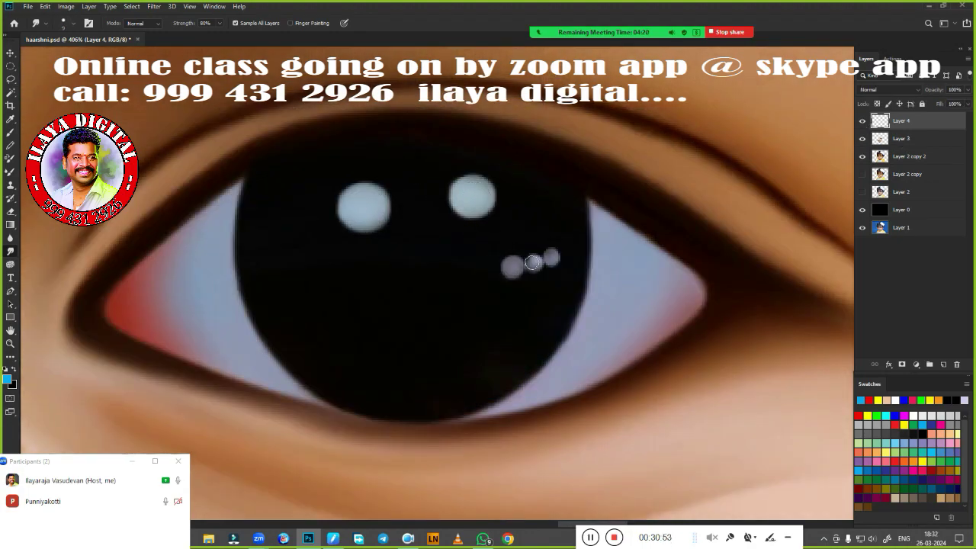
left_click_drag(234, 314, 246, 314)
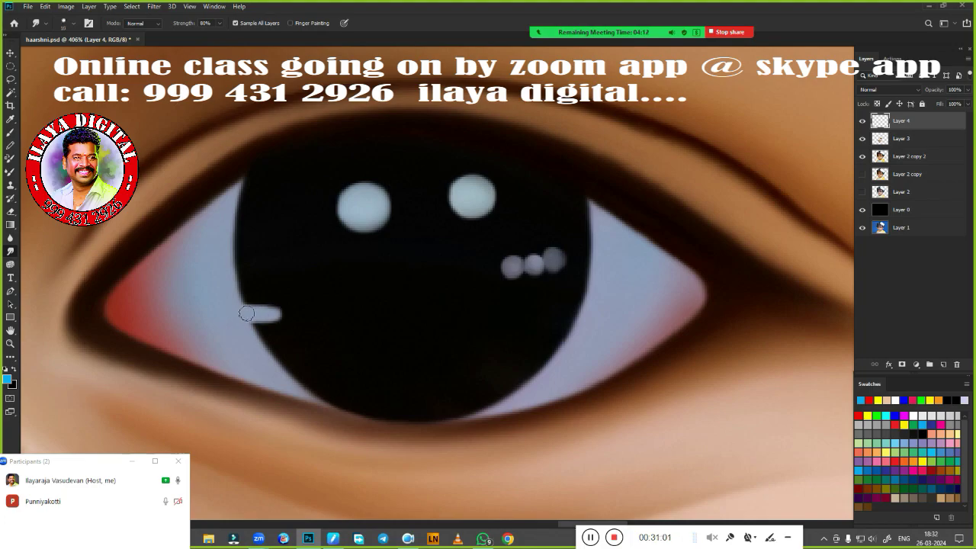
left_click_drag(164, 287, 156, 303)
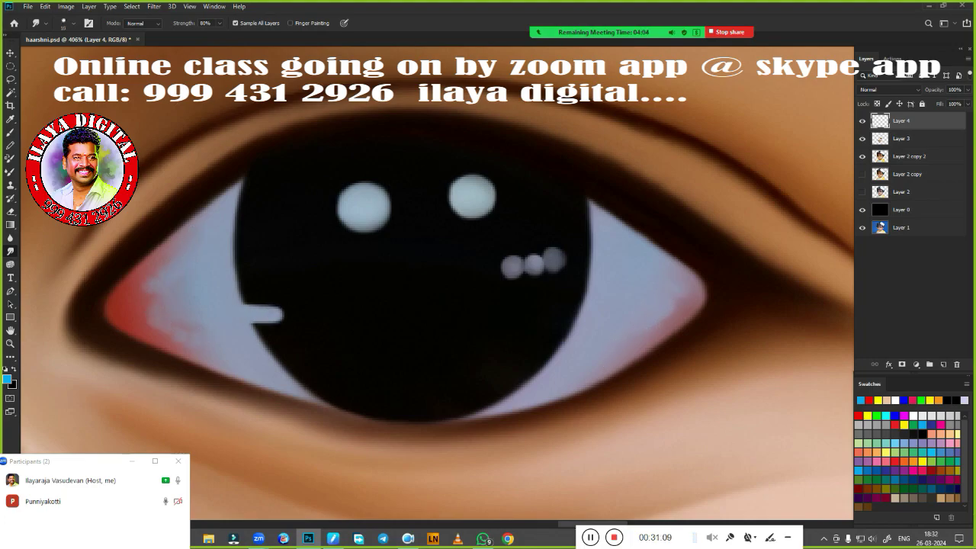
scroll(706, 299, "down", 3)
scroll(706, 299, "down", 2)
scroll(706, 300, "up", 2)
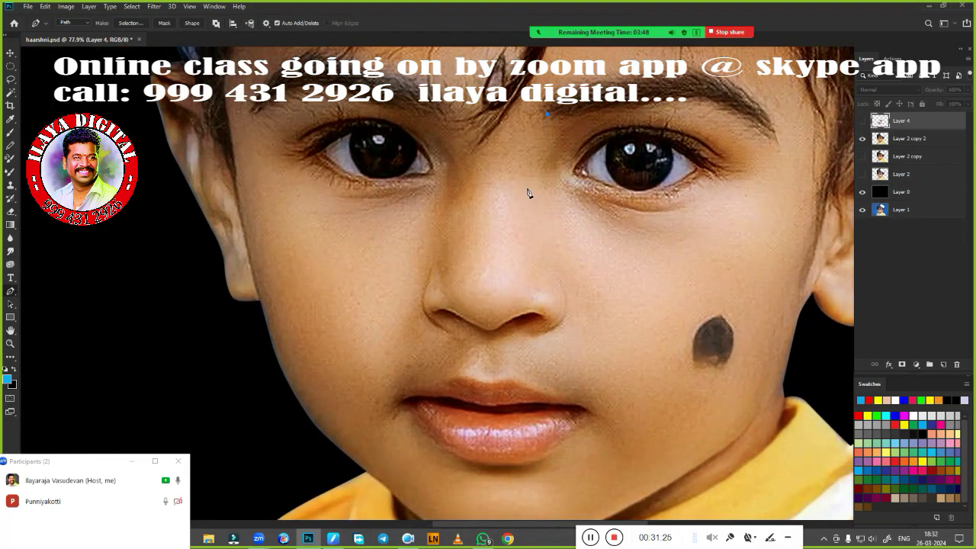
Step: Smudge the cheek texture and the skin before the ear, and round the mole into a soft dark spot
scroll(442, 248, "up", 2)
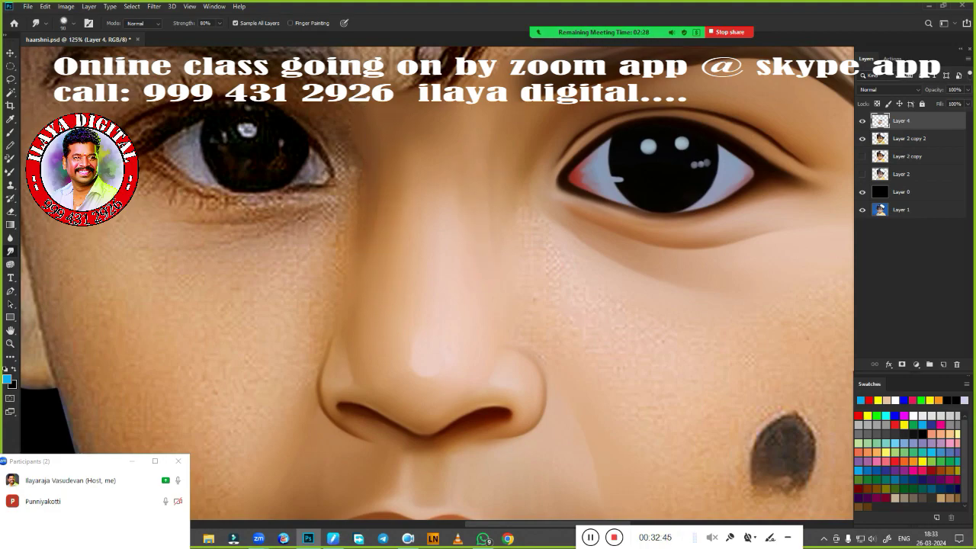
scroll(475, 349, "down", 5)
scroll(534, 321, "up", 4)
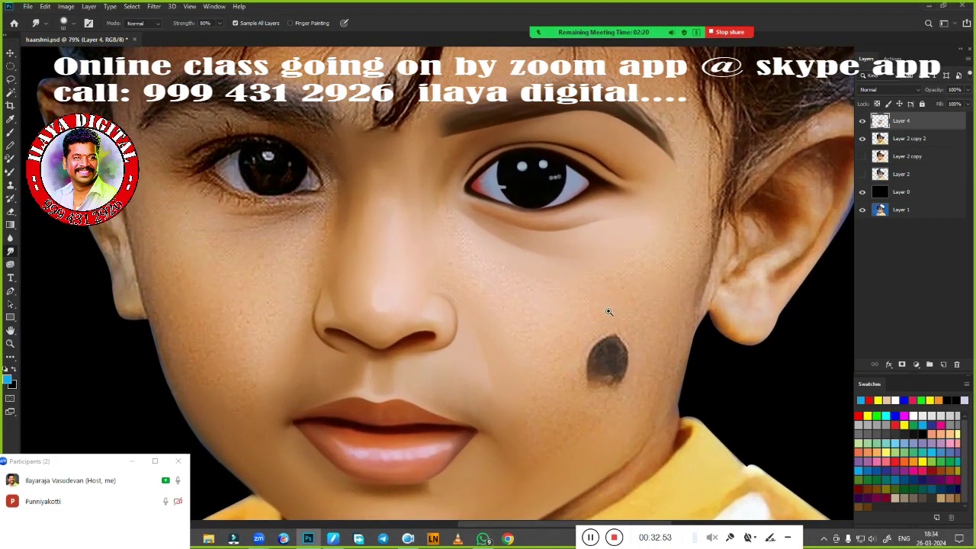
mouse_move(400, 212)
left_mouse_down()
mouse_move(404, 263)
mouse_move(412, 226)
mouse_move(544, 298)
mouse_move(525, 379)
left_mouse_up()
mouse_move(499, 501)
left_mouse_down()
mouse_move(496, 387)
mouse_move(401, 456)
left_mouse_up()
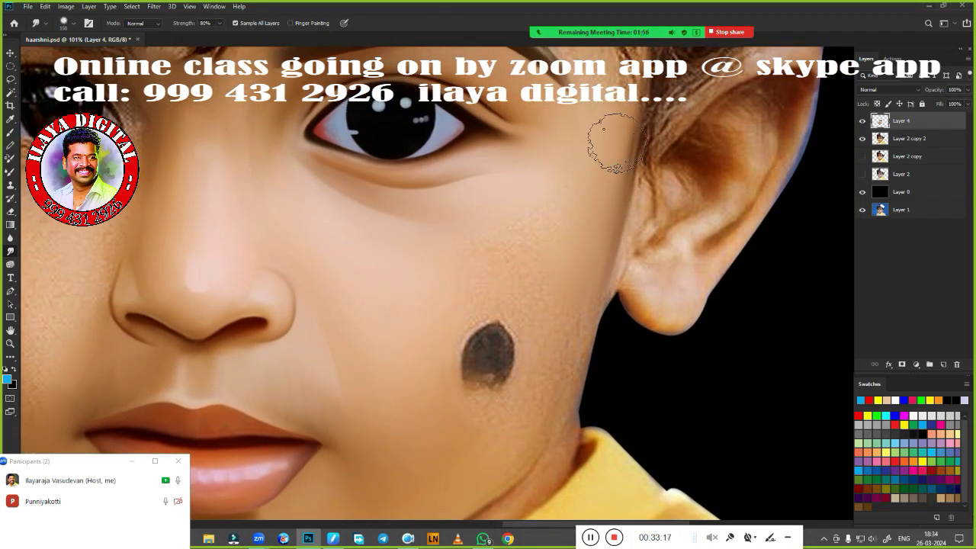
left_click_drag(609, 244, 608, 312)
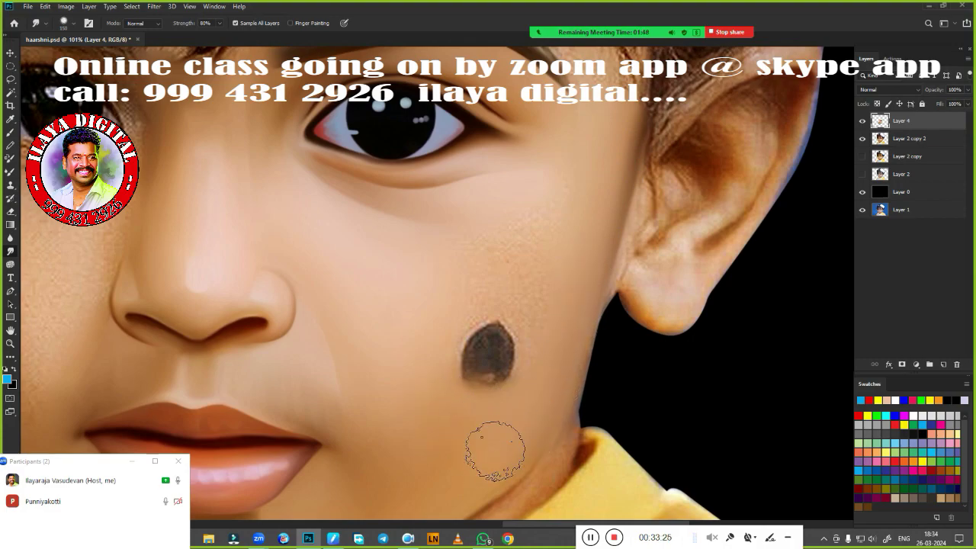
scroll(518, 347, "down", 3)
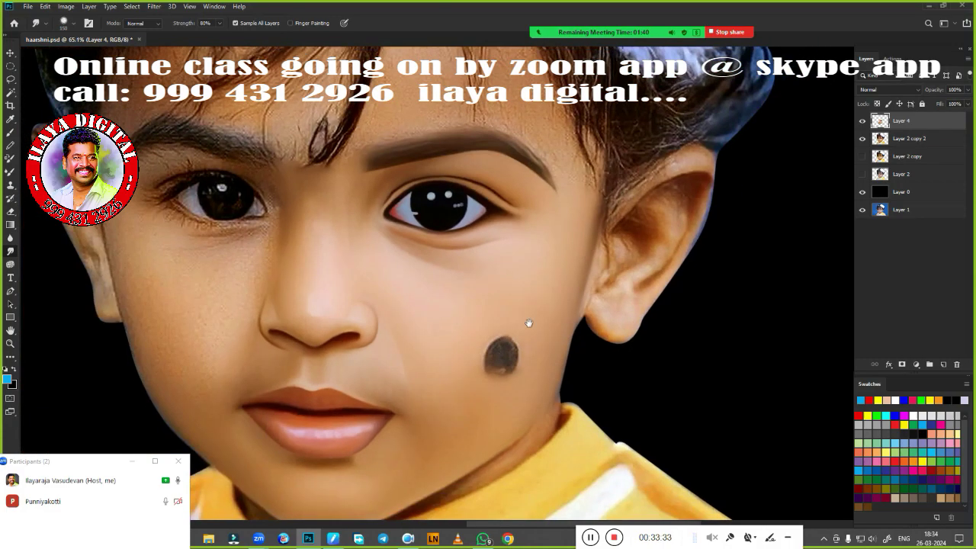
scroll(526, 252, "up", 4)
mouse_move(572, 227)
left_mouse_down()
mouse_move(525, 230)
mouse_move(534, 218)
left_mouse_up()
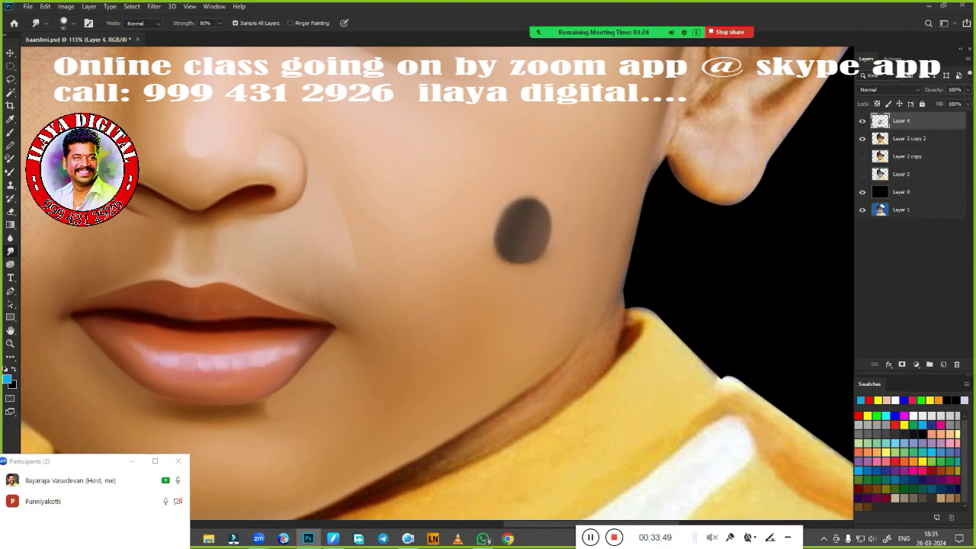
scroll(553, 336, "down", 3)
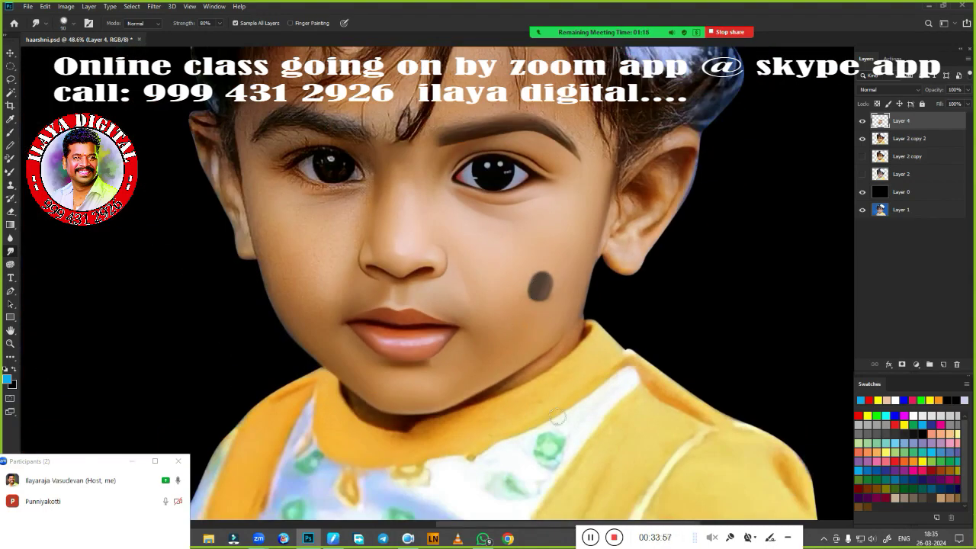
Step: Hide and re-show the Layer 2 copy 2 photo to compare it with the painting
left_click(862, 138)
left_click(863, 138)
scroll(488, 305, "up", 2)
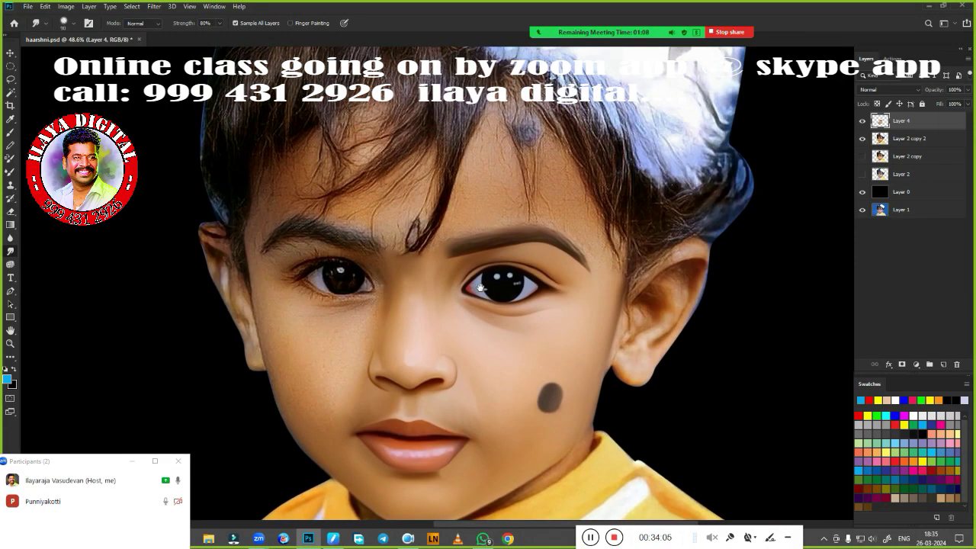
scroll(488, 305, "up", 2)
scroll(448, 377, "up", 3)
Step: Trace a closed Pen path around the forehead from the painted eyebrow up to the hairline
key("p")
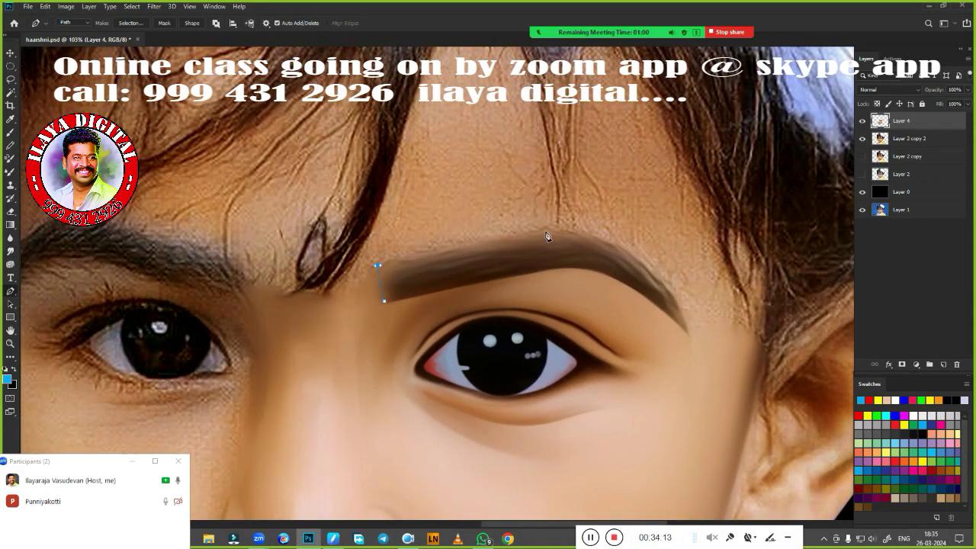
left_click(549, 231)
left_click(768, 307)
left_click(721, 205)
scroll(721, 204, "up", 3)
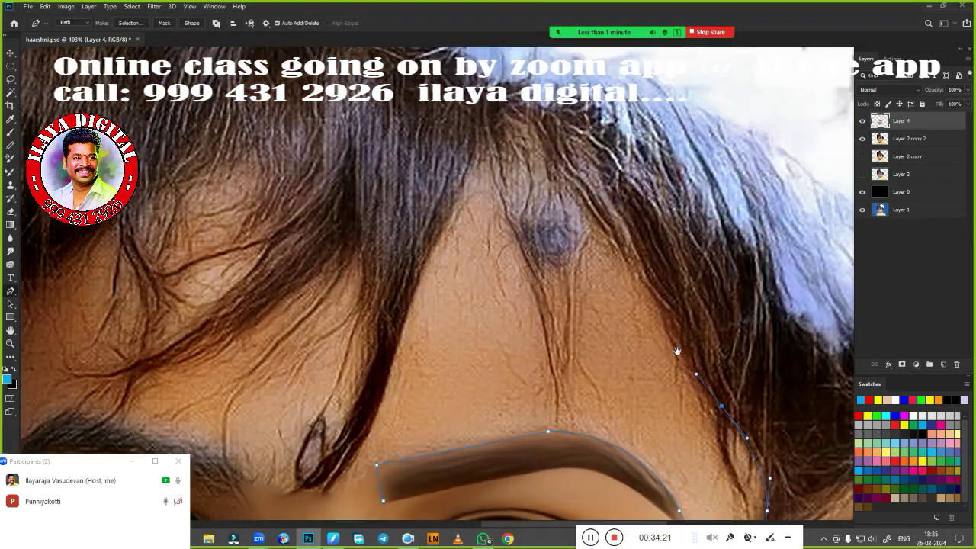
left_click(660, 299)
left_click(623, 245)
left_click(587, 191)
left_click(406, 290)
left_click(393, 335)
left_click(379, 379)
scroll(410, 327, "down", 3)
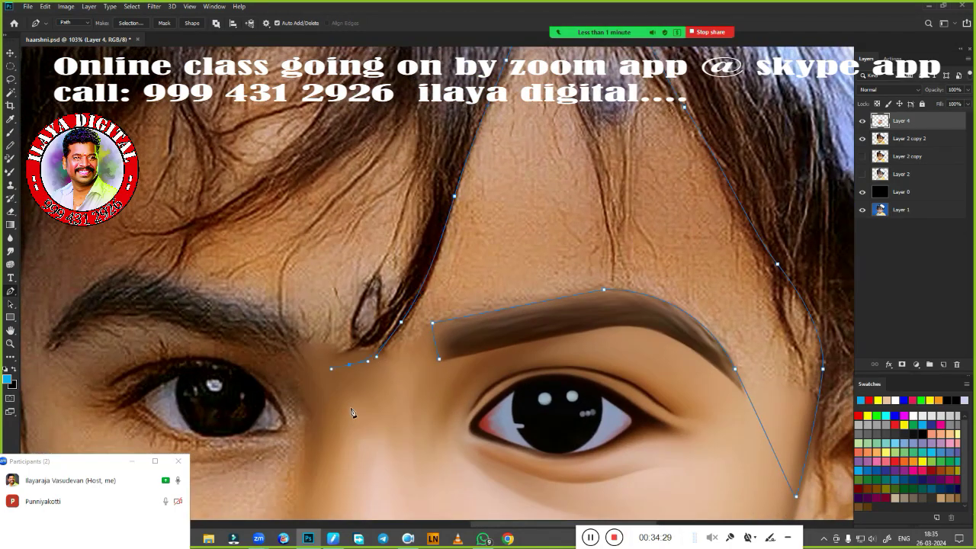
left_click(440, 358)
Step: Convert the forehead Pen path into a selection
right_click(480, 353)
key("Return")
key("b")
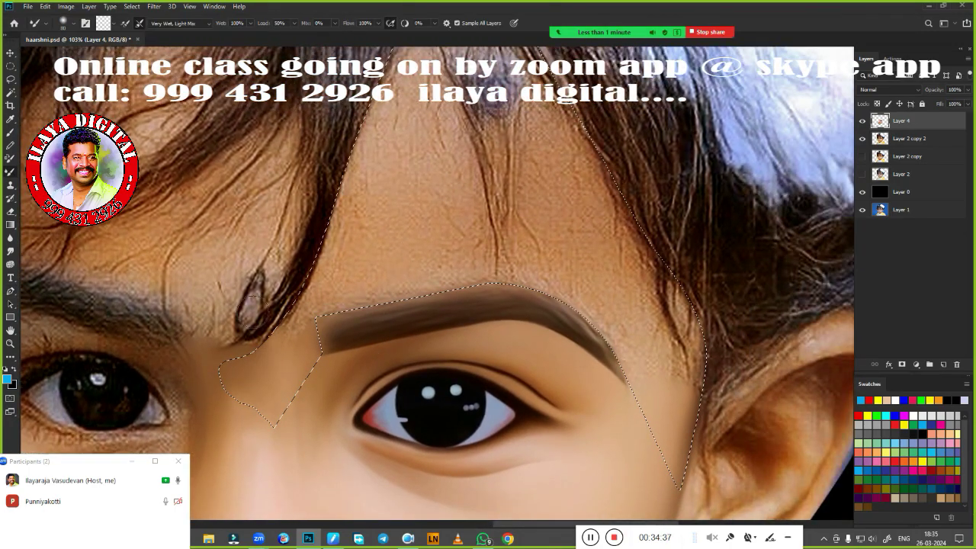
Step: Blend the hairline strands and the mid-forehead blue-grey patch into skin with Mixer Brush and Smudge
mouse_move(670, 244)
left_mouse_down()
mouse_move(686, 427)
mouse_move(653, 316)
mouse_move(628, 282)
mouse_move(594, 153)
left_mouse_up()
key("r")
left_click_drag(364, 164, 379, 250)
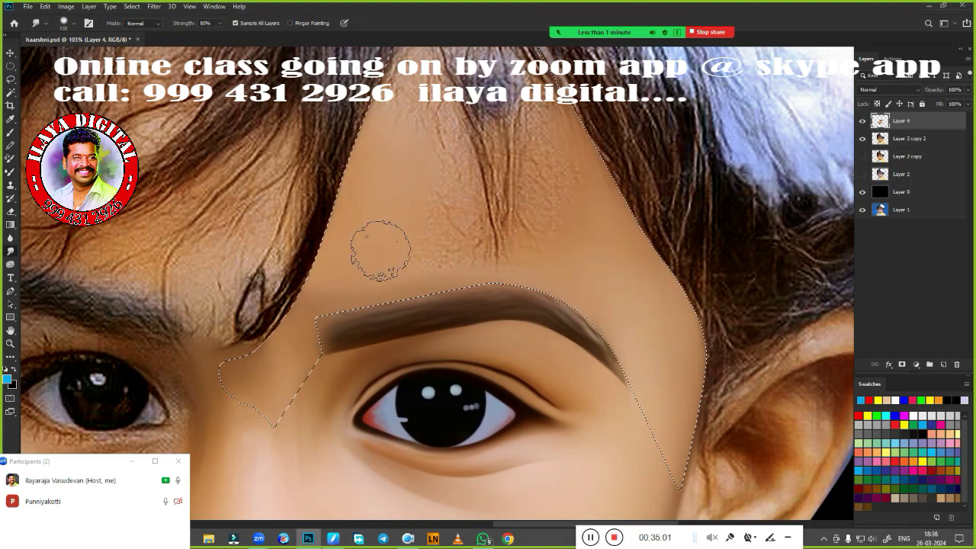
left_click_drag(397, 137, 362, 253)
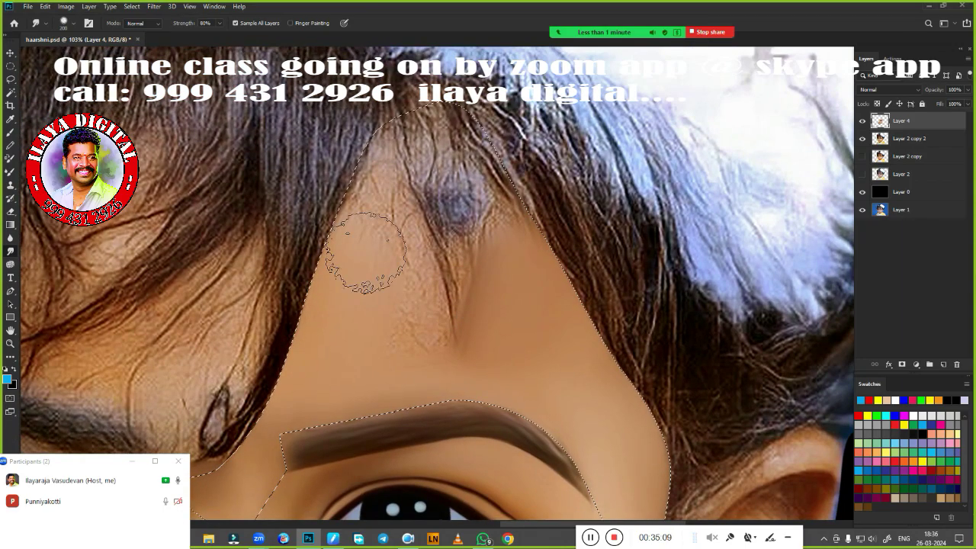
mouse_move(450, 138)
left_mouse_down()
mouse_move(465, 259)
mouse_move(450, 359)
left_mouse_up()
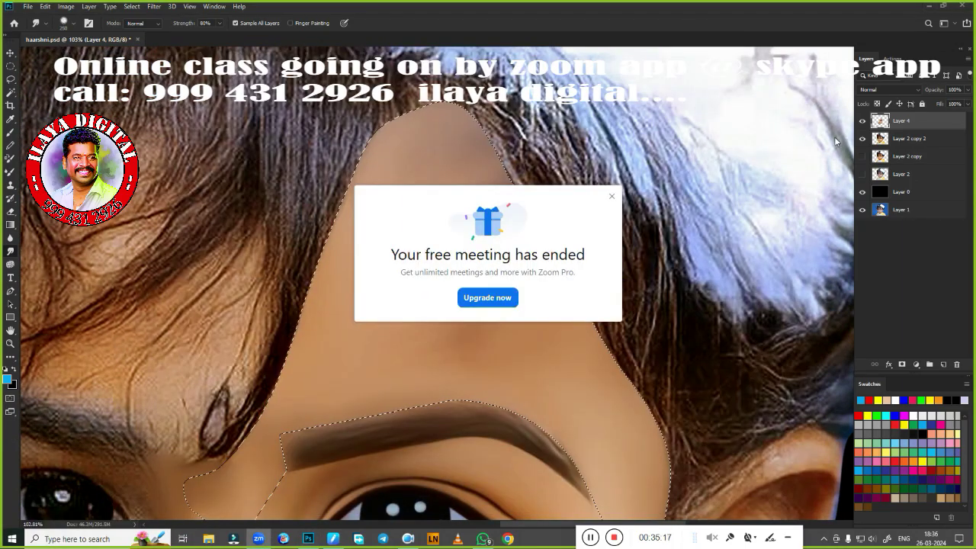
Step: Even out the forehead shading with smudge strokes, then deselect
left_click_drag(465, 145, 435, 327)
left_click_drag(378, 198, 389, 305)
left_click_drag(458, 114, 381, 283)
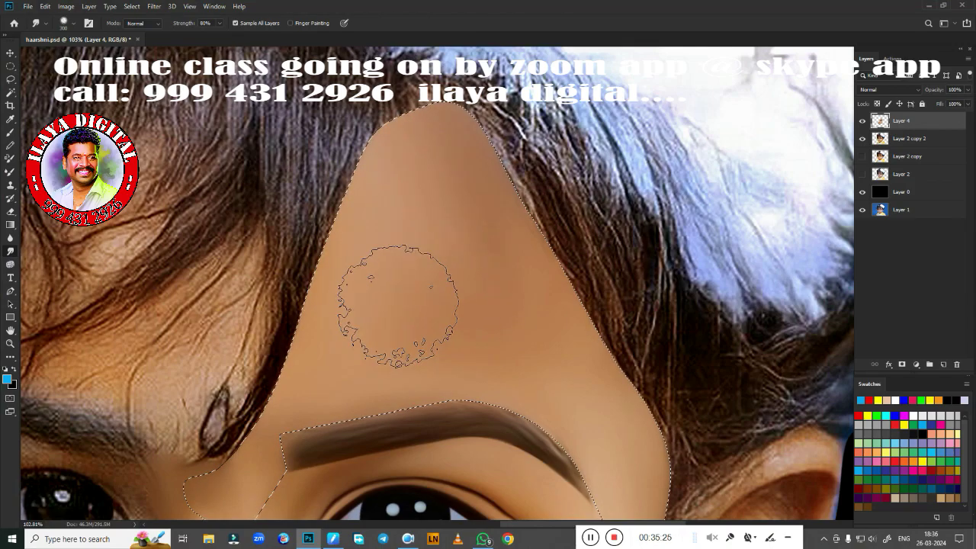
left_click_drag(381, 152, 396, 358)
key("ctrl+d")
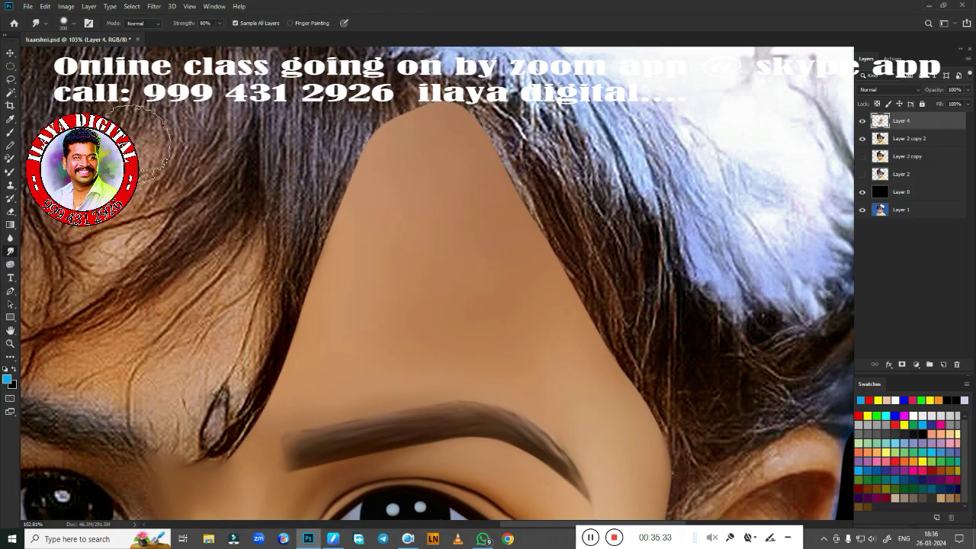
right_click(460, 307)
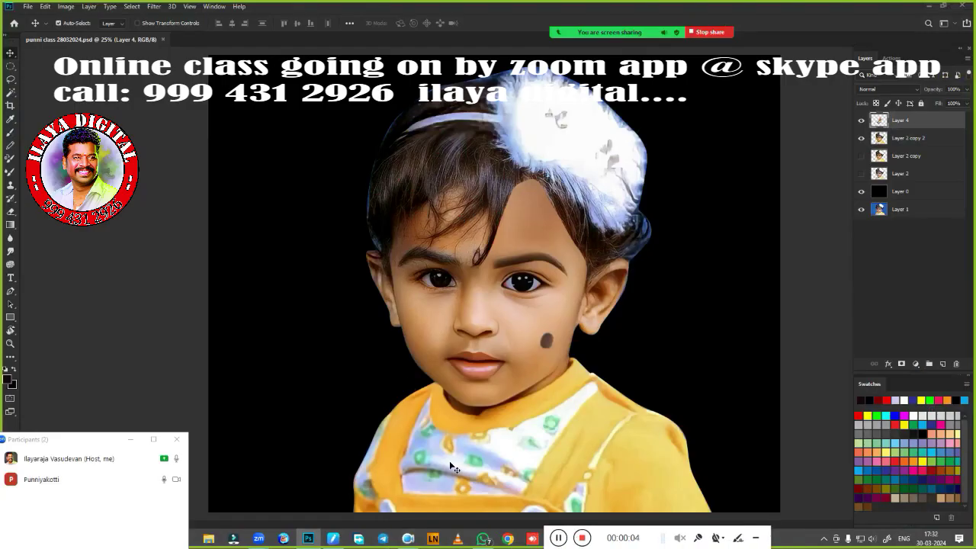
Step: Start a Lasso outline of the forehead beside the ear
scroll(449, 461, "up", 3)
scroll(503, 427, "up", 2)
key("l")
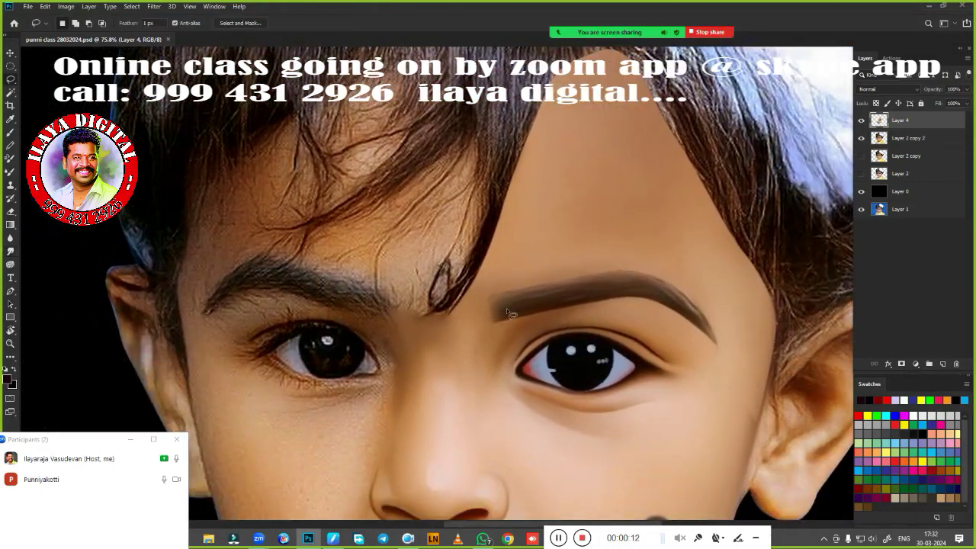
scroll(455, 293, "up", 1)
scroll(456, 293, "up", 1)
left_click_drag(309, 379, 304, 336)
Step: Close the lasso around the forehead under the fringe and begin smudging the skin
scroll(369, 113, "up", 3)
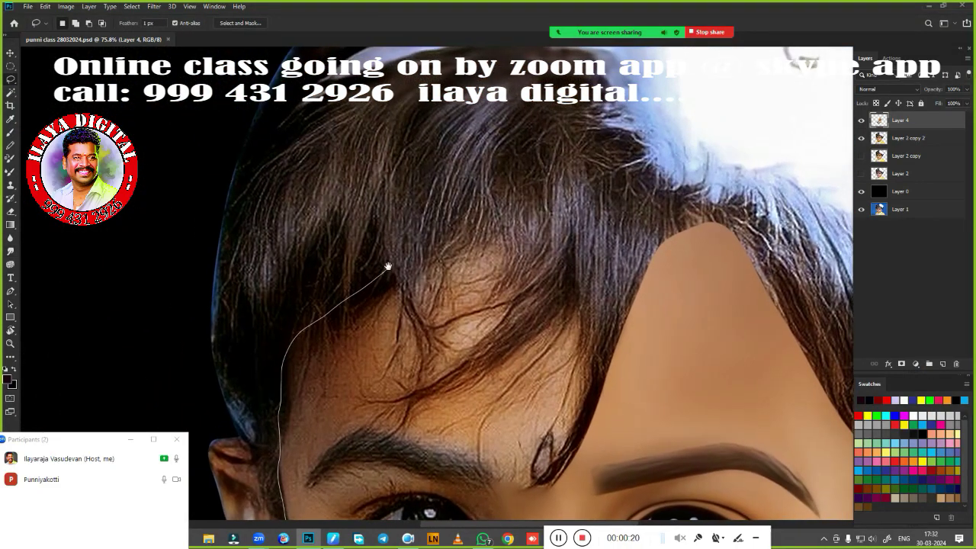
left_click_drag(369, 113, 449, 227)
scroll(557, 472, "down", 3)
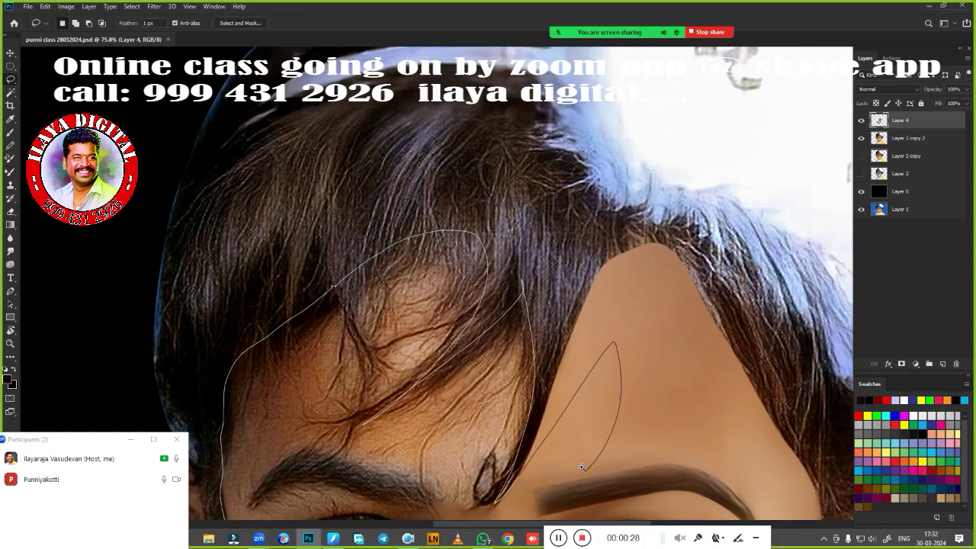
left_click_drag(415, 401, 330, 416)
scroll(330, 417, "up", 2)
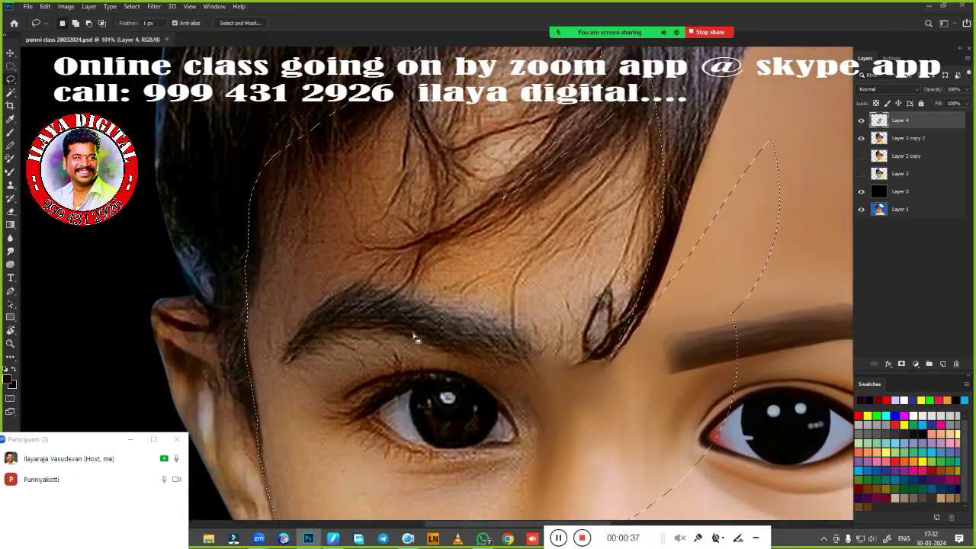
key("r")
left_click_drag(299, 287, 310, 279)
Step: Smudge the left and upper-left forehead hair and the inner-eyebrow area into skin with a larger brush
key("bracketright")
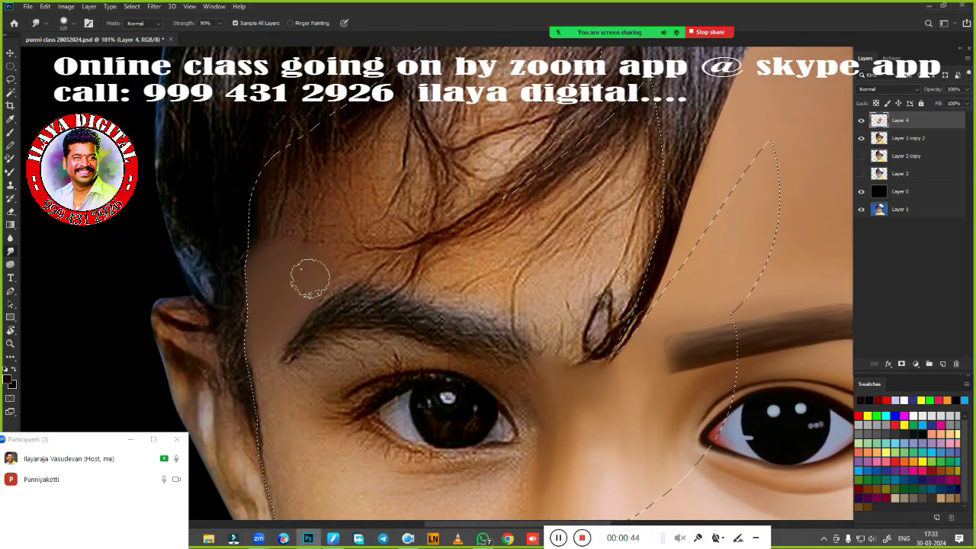
left_click_drag(278, 236, 305, 153)
key("bracketright")
key("bracketright")
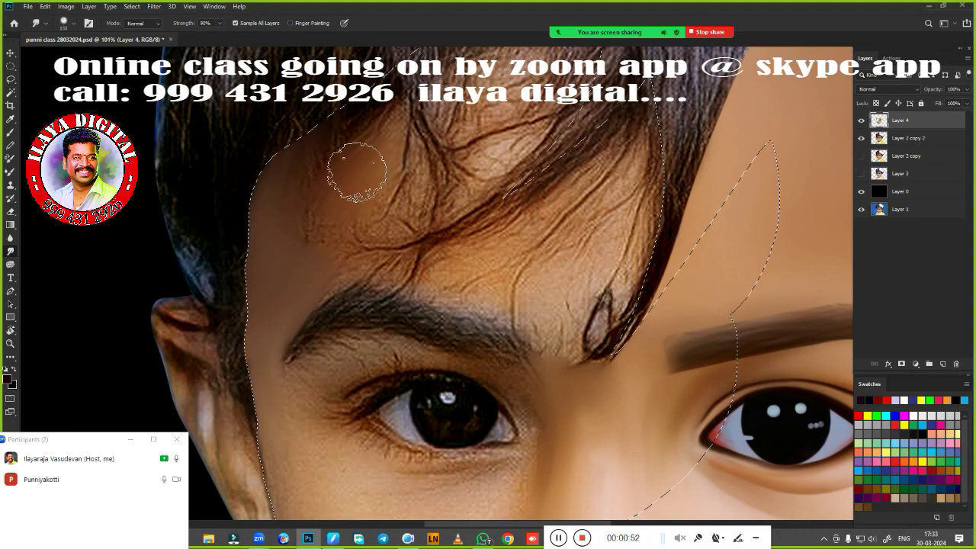
left_click_drag(350, 191, 366, 107)
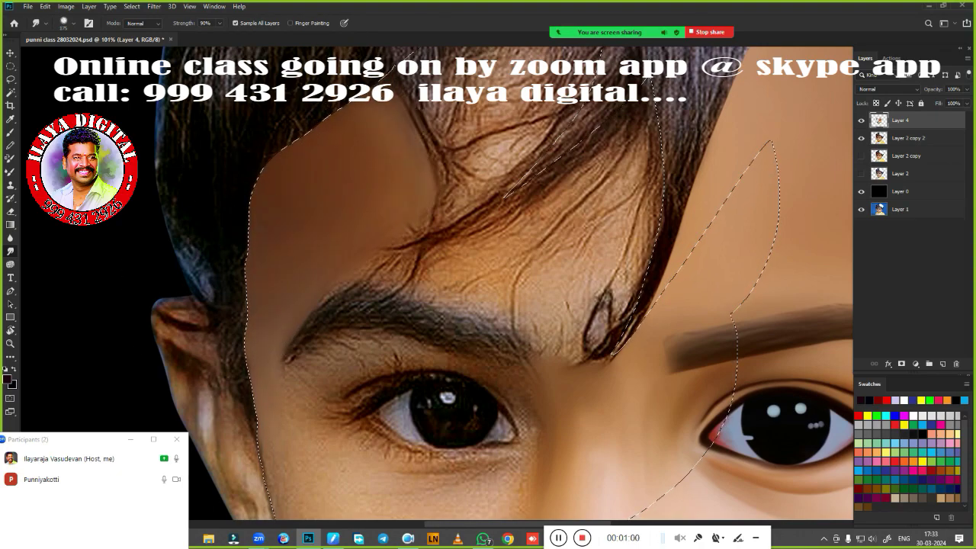
left_click_drag(506, 285, 414, 262)
mouse_move(535, 325)
left_mouse_down()
mouse_move(591, 301)
mouse_move(586, 340)
left_mouse_up()
Step: Smudge the remaining and central hair strands inside the selection into skin tone
key("bracketright")
key("bracketright")
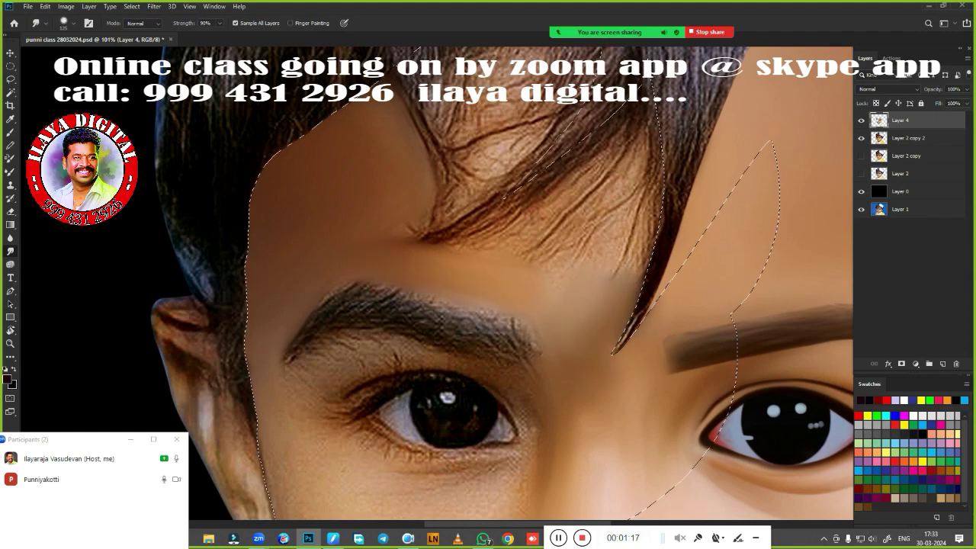
left_click_drag(642, 323, 562, 400)
left_click_drag(397, 305, 458, 168)
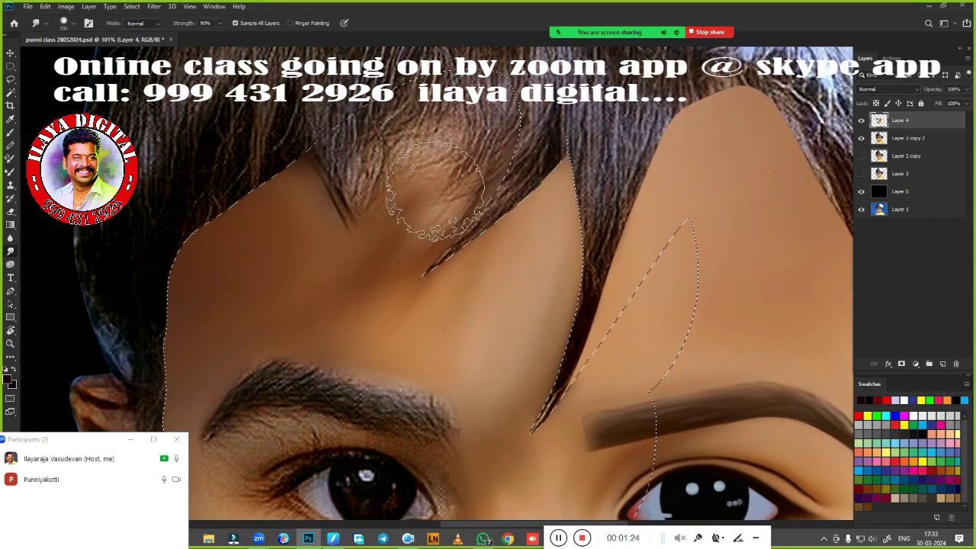
left_click_drag(488, 99, 305, 191)
key("]")
left_click_drag(229, 244, 350, 335)
key("[")
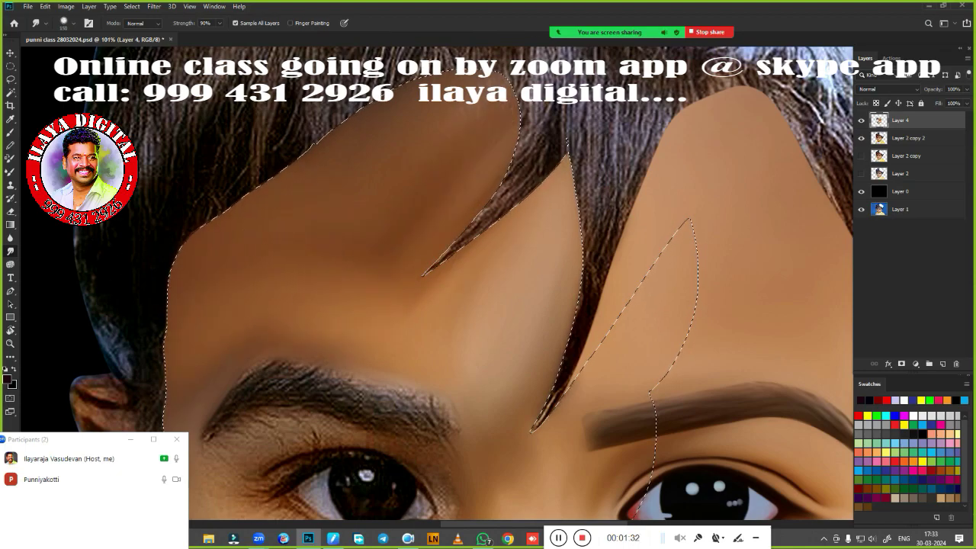
left_click_drag(366, 289, 473, 244)
key("]")
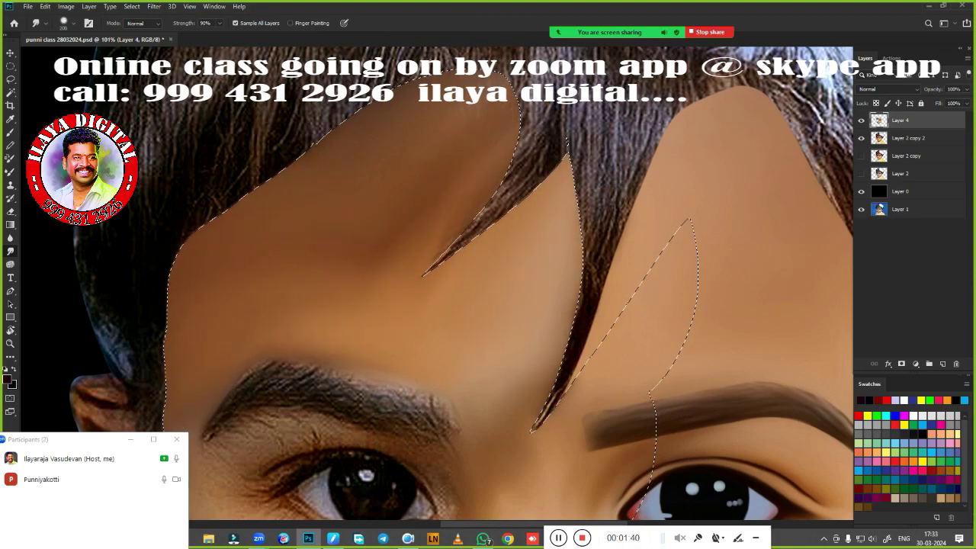
left_click_drag(424, 206, 381, 114)
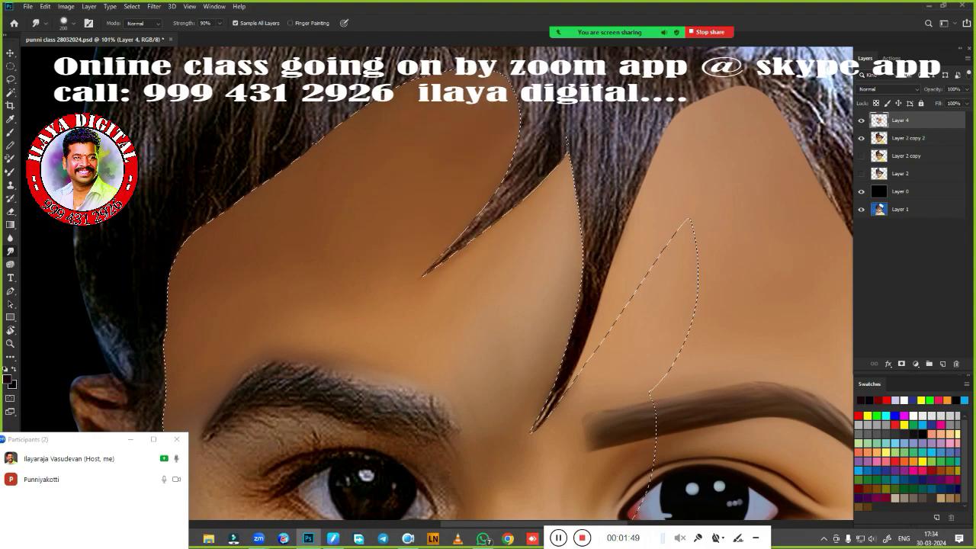
Step: Blend the hair wedges between forehead patches and smooth the bump along the hairline
key("[")
key("ctrl+minus")
left_click_drag(482, 149, 472, 271)
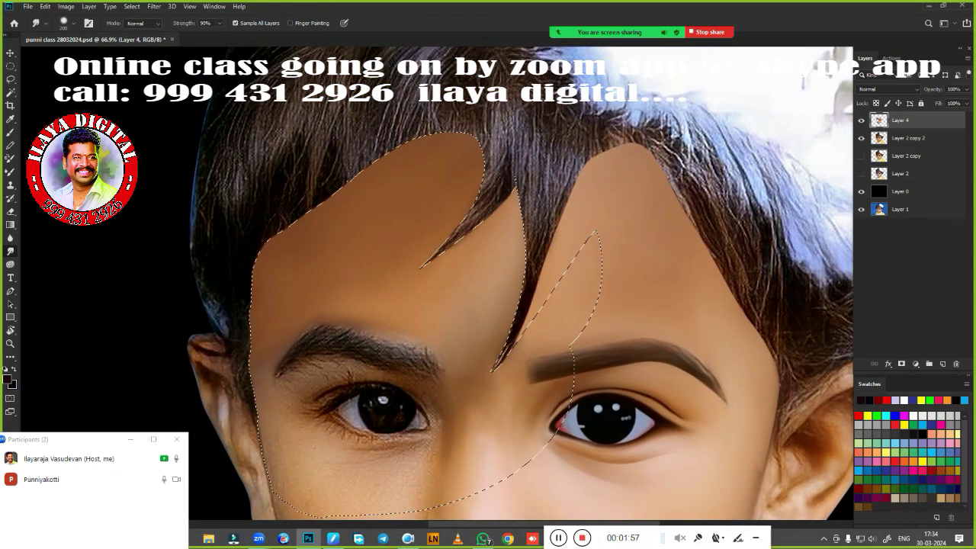
key("]")
left_click_drag(462, 210, 549, 134)
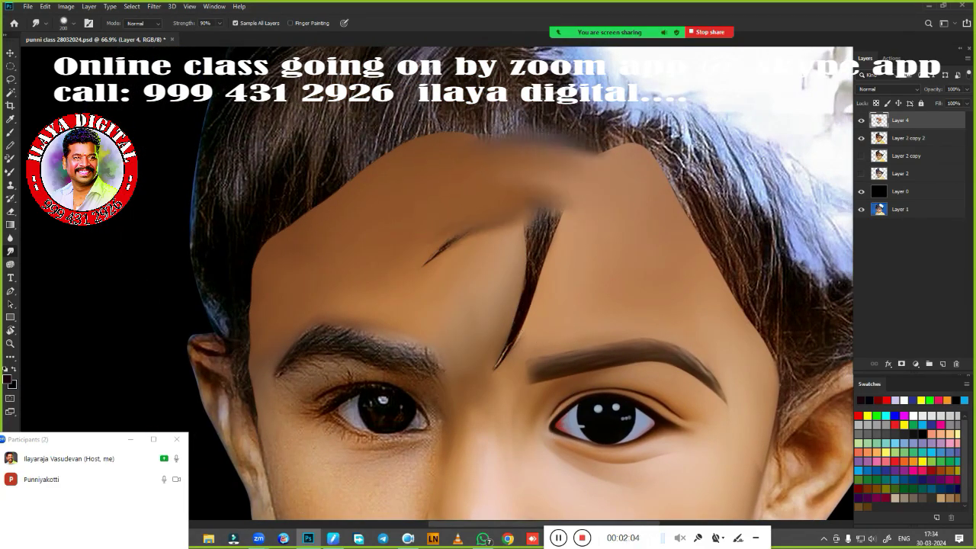
mouse_move(523, 211)
left_mouse_down()
mouse_move(518, 321)
mouse_move(462, 340)
left_mouse_up()
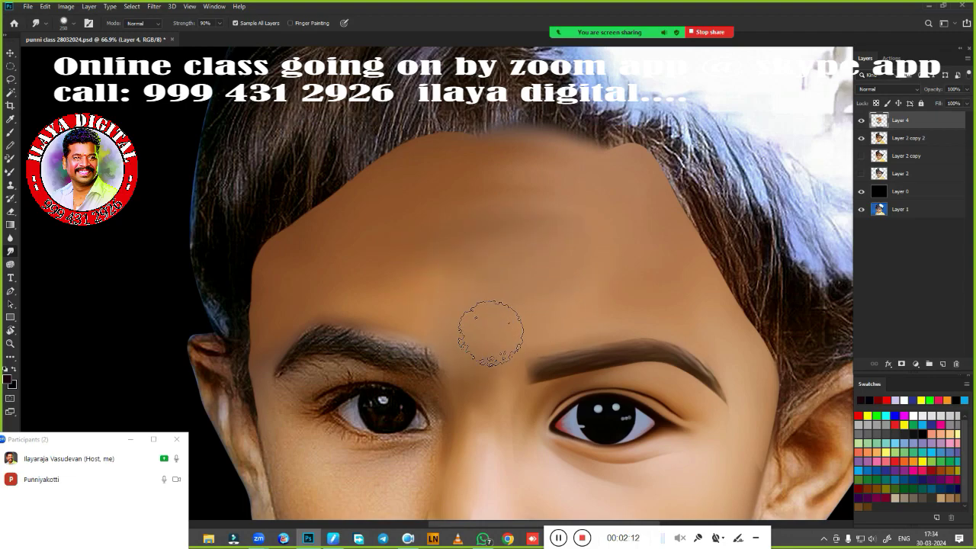
left_click_drag(435, 186, 577, 175)
key("[")
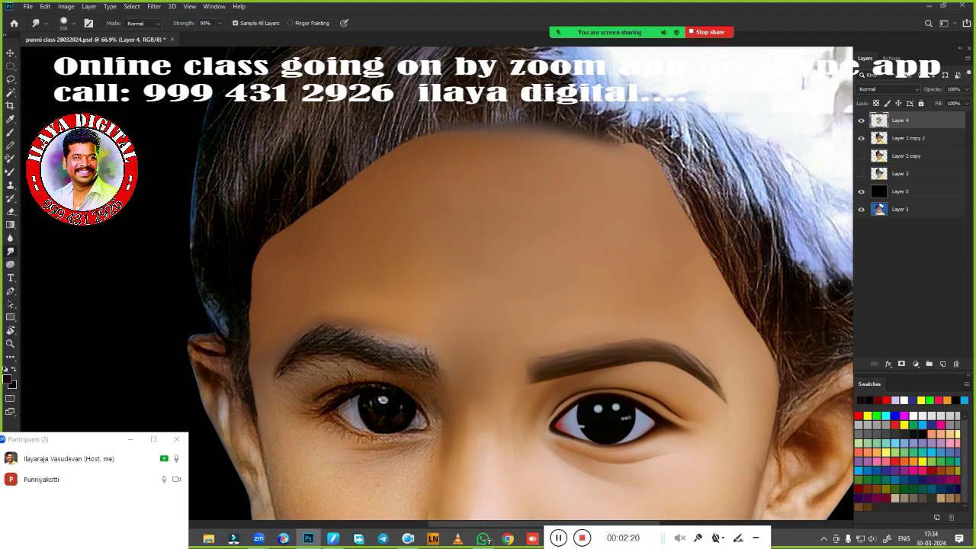
scroll(366, 211, "down", 3)
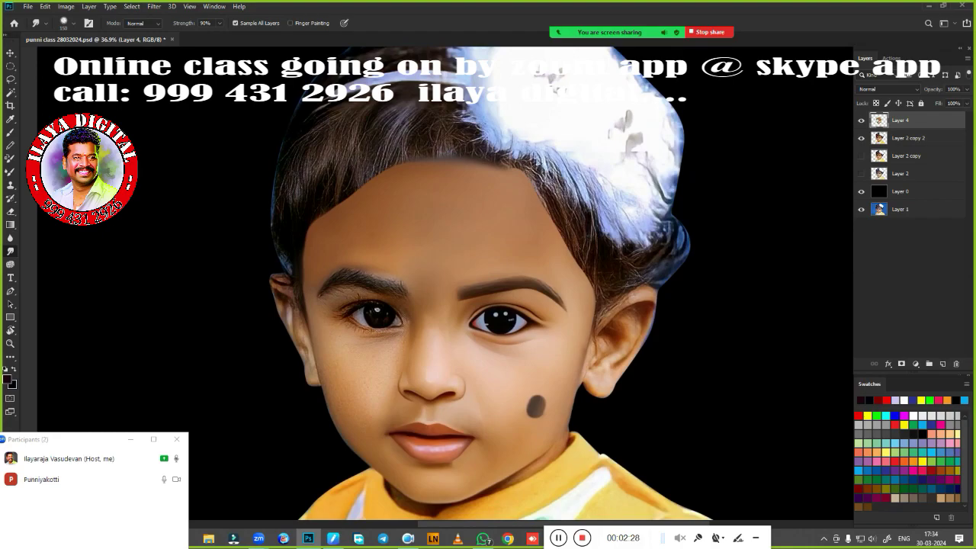
Step: Lower Layer 4's fill and hide Layer 4
scroll(341, 317, "up", 3)
key("e")
left_click_drag(967, 103, 956, 122)
scroll(519, 282, "up", 2)
left_click_drag(504, 343, 528, 253)
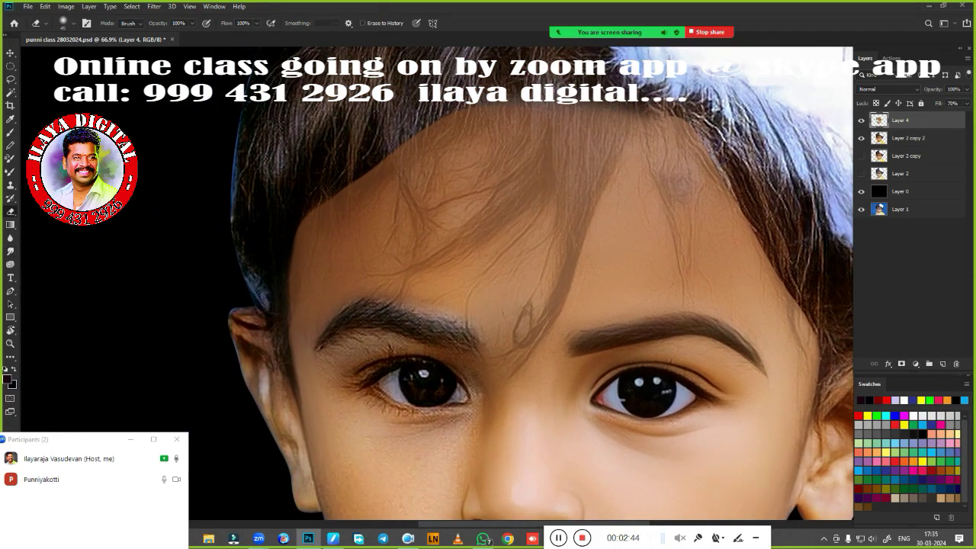
left_click(860, 119)
Step: Add new Layer 5 and smear the forehead hair into long, smooth diagonal streaks
left_click(942, 364)
left_click(11, 237)
scroll(557, 268, "up", 2)
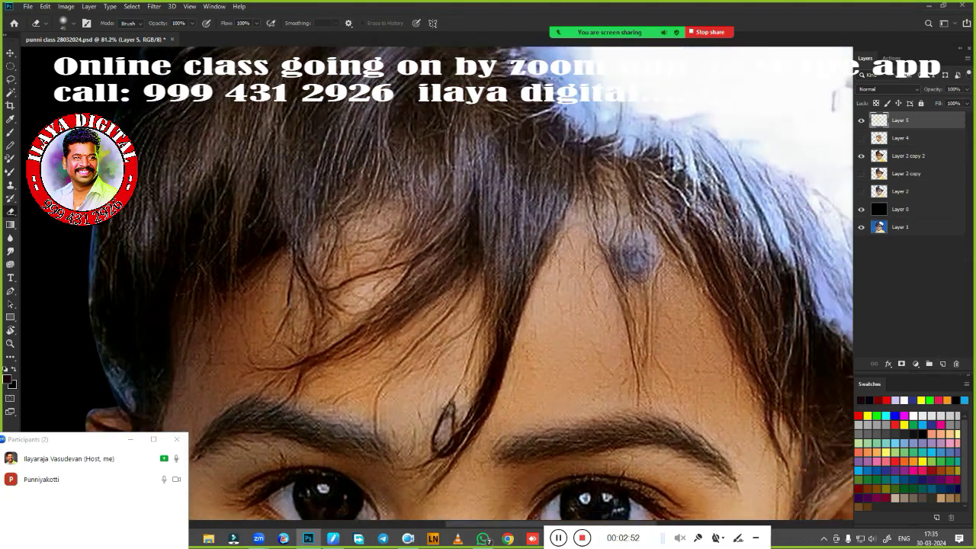
mouse_move(456, 199)
left_mouse_down()
mouse_move(435, 257)
mouse_move(358, 335)
left_mouse_up()
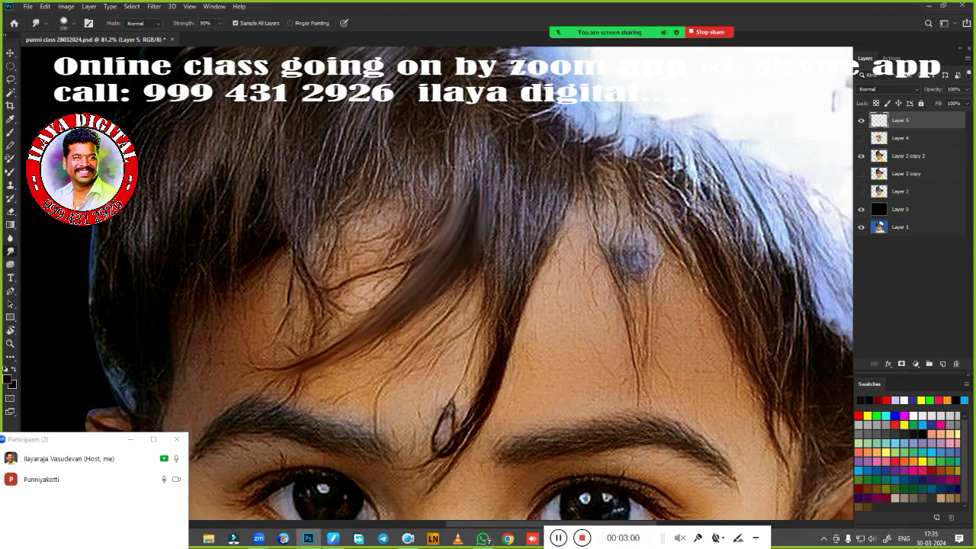
left_click_drag(460, 115, 462, 236)
mouse_move(511, 137)
left_mouse_down()
mouse_move(562, 168)
mouse_move(465, 450)
left_mouse_up()
left_click_drag(496, 290, 465, 381)
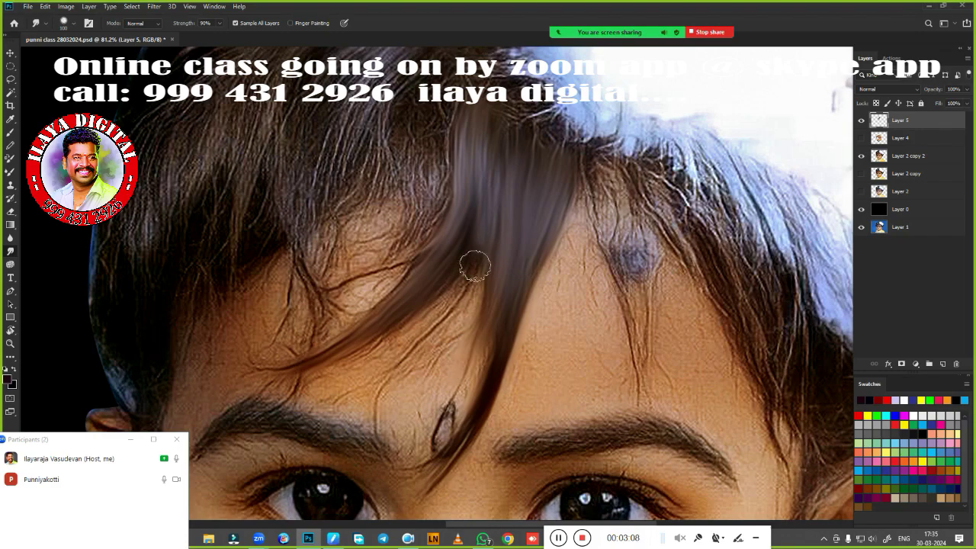
Step: Smooth the right-side hair strands and darken the hair near the ear
left_click_drag(474, 265, 404, 327)
left_click_drag(564, 152, 621, 289)
mouse_move(602, 160)
left_mouse_down()
mouse_move(740, 328)
mouse_move(793, 465)
mouse_move(564, 270)
left_mouse_up()
left_click_drag(587, 187, 651, 282)
left_click_drag(763, 327, 472, 293)
left_click_drag(442, 175, 564, 381)
mouse_move(503, 304)
left_mouse_down()
mouse_move(625, 348)
mouse_move(632, 211)
mouse_move(534, 274)
mouse_move(519, 449)
left_mouse_up()
left_click_drag(602, 251, 584, 270)
Step: Smear the top-of-head hair toward the white ornament and smooth the fringe strands
scroll(584, 305, "up", 5)
scroll(584, 305, "up", 3)
scroll(584, 305, "up", 3)
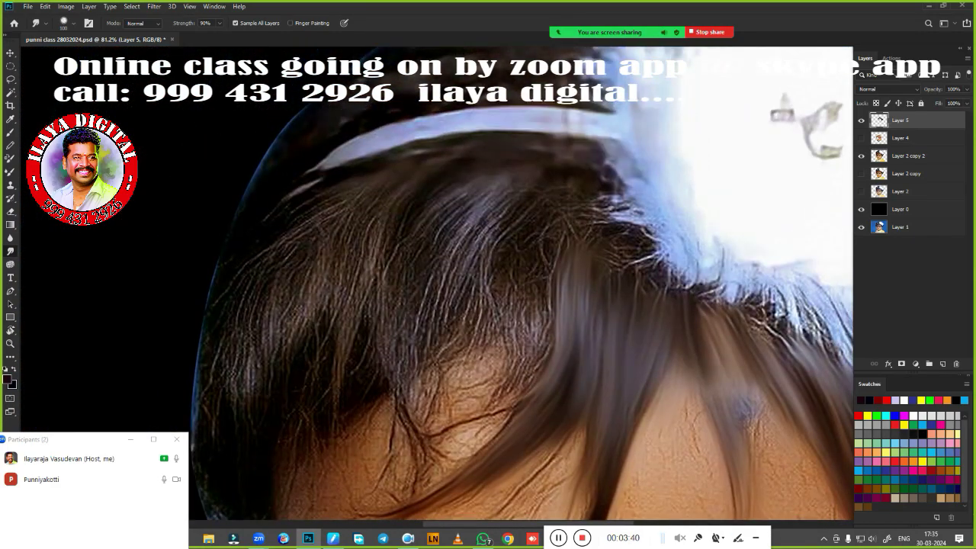
left_click_drag(473, 290, 496, 196)
mouse_move(573, 196)
left_mouse_down()
mouse_move(587, 229)
mouse_move(647, 259)
mouse_move(610, 199)
mouse_move(544, 152)
mouse_move(315, 182)
left_mouse_up()
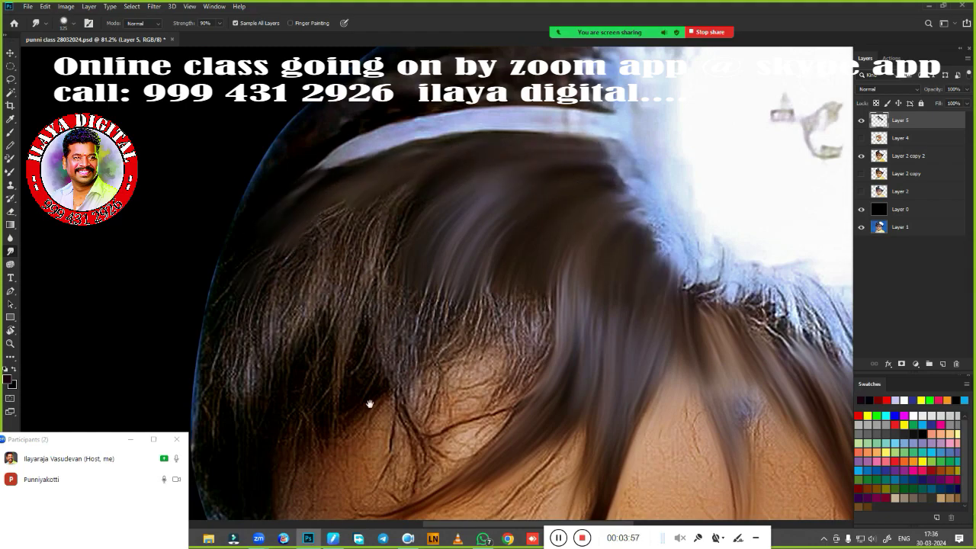
left_click_drag(369, 404, 369, 312)
mouse_move(273, 219)
left_mouse_down()
mouse_move(320, 248)
mouse_move(391, 257)
mouse_move(404, 113)
mouse_move(358, 55)
left_mouse_up()
mouse_move(351, 340)
left_mouse_down()
mouse_move(429, 186)
mouse_move(483, 207)
mouse_move(421, 292)
left_mouse_up()
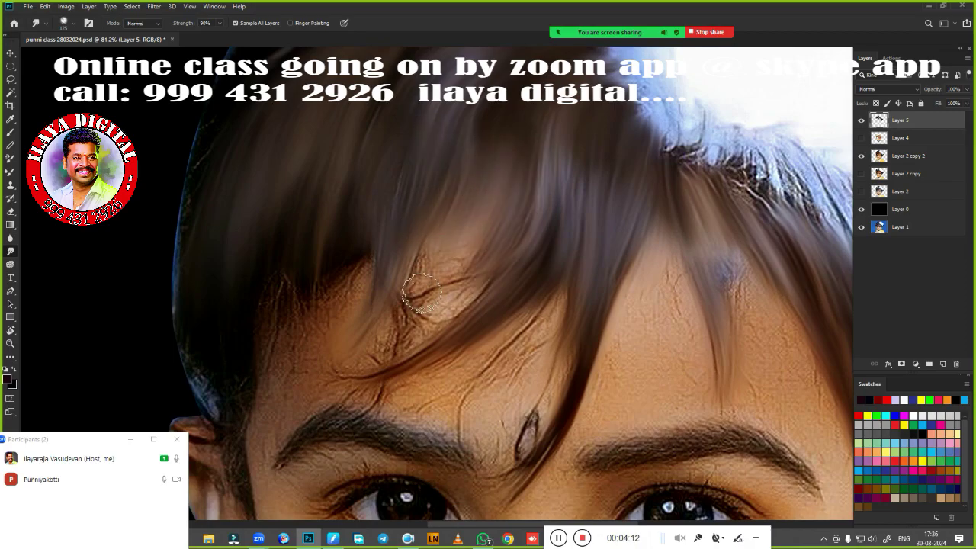
scroll(421, 292, "down", 3)
Step: Smooth the hair strands along the top of the forehead
scroll(453, 369, "down", 2)
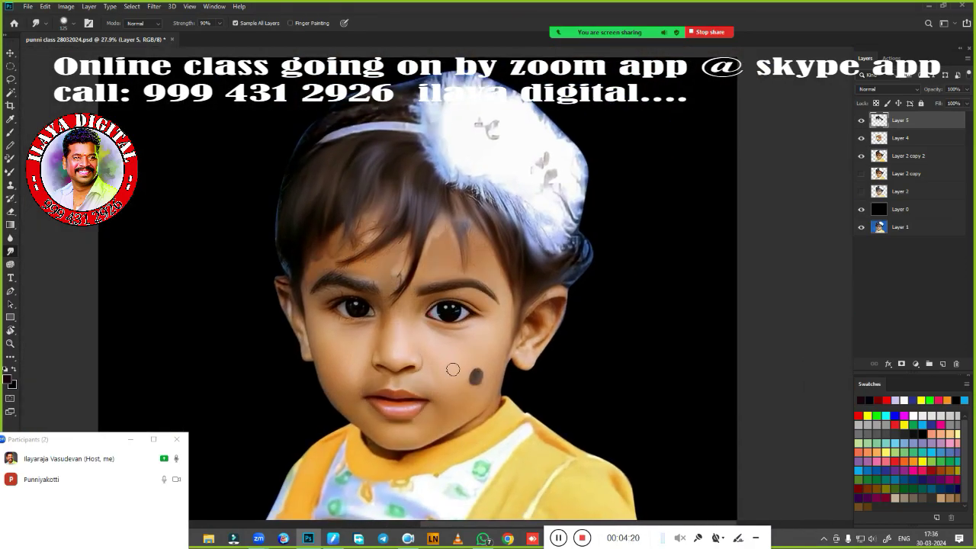
scroll(452, 369, "up", 5)
left_click_drag(519, 184, 497, 360)
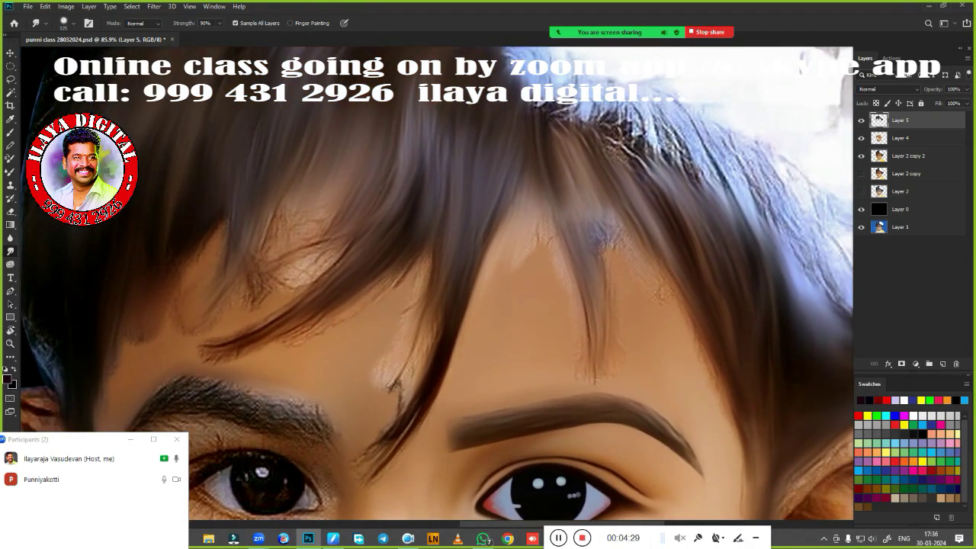
left_click_drag(522, 255, 538, 173)
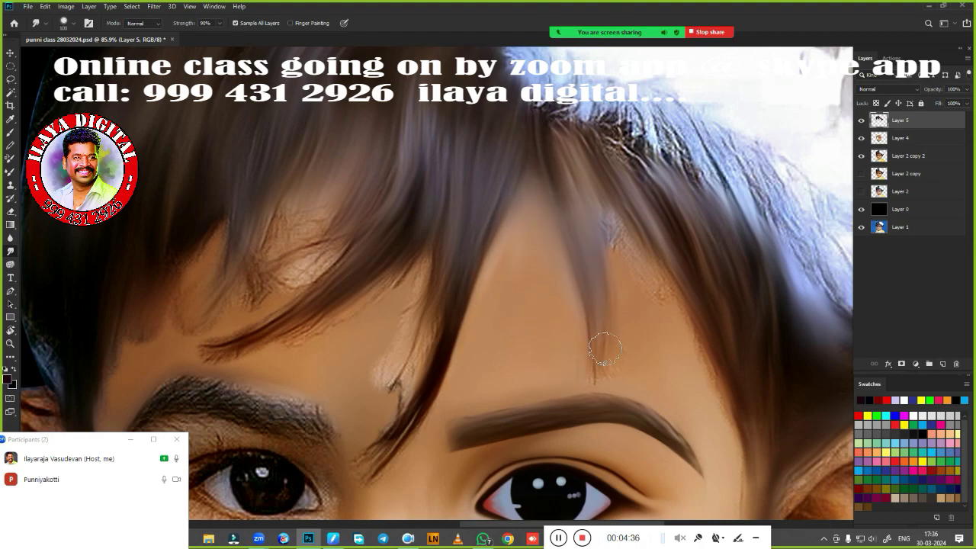
left_click_drag(567, 143, 538, 97)
left_click_drag(640, 179, 580, 98)
left_click_drag(698, 192, 621, 114)
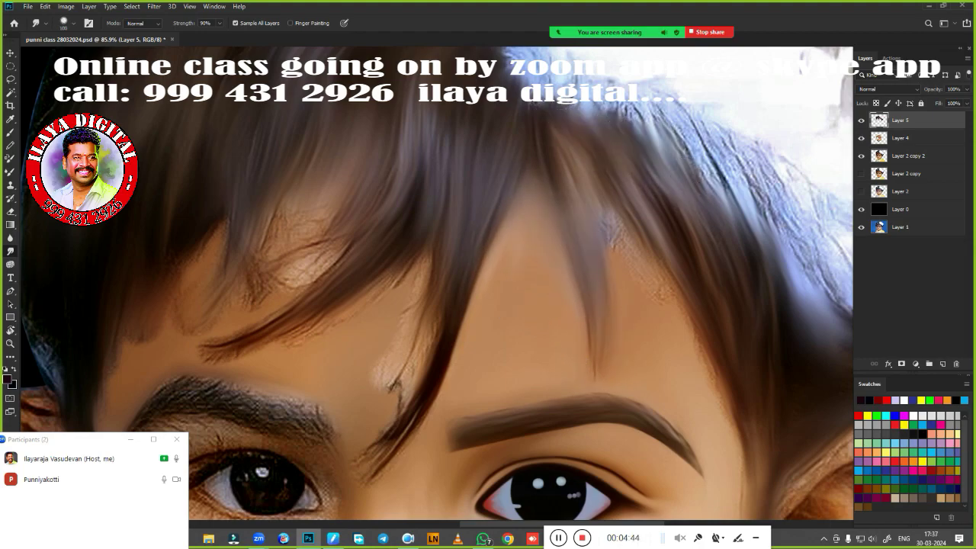
Step: Smudge the fringe strands and the wisps between the eyebrows
scroll(621, 267, "right", 3)
scroll(664, 236, "right", 3)
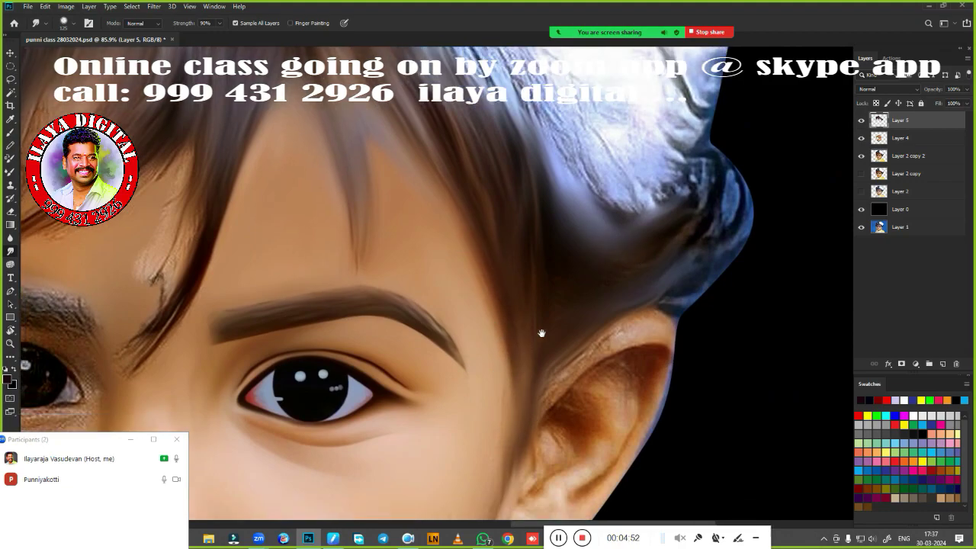
scroll(540, 331, "down", 4)
scroll(435, 305, "up", 4)
scroll(436, 305, "left", 3)
left_click_drag(472, 191, 450, 373)
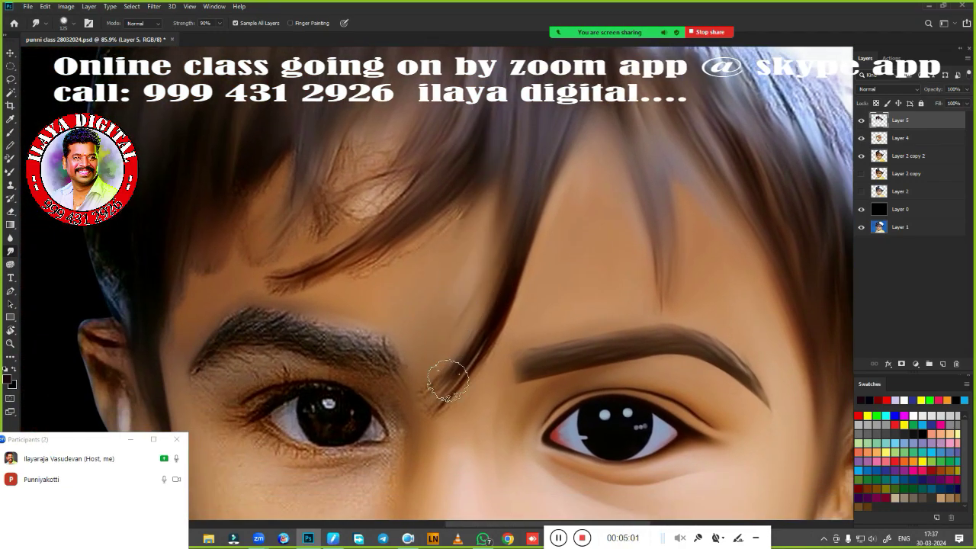
left_click_drag(520, 250, 633, 288)
left_click_drag(625, 276, 568, 211)
left_click_drag(454, 340, 523, 291)
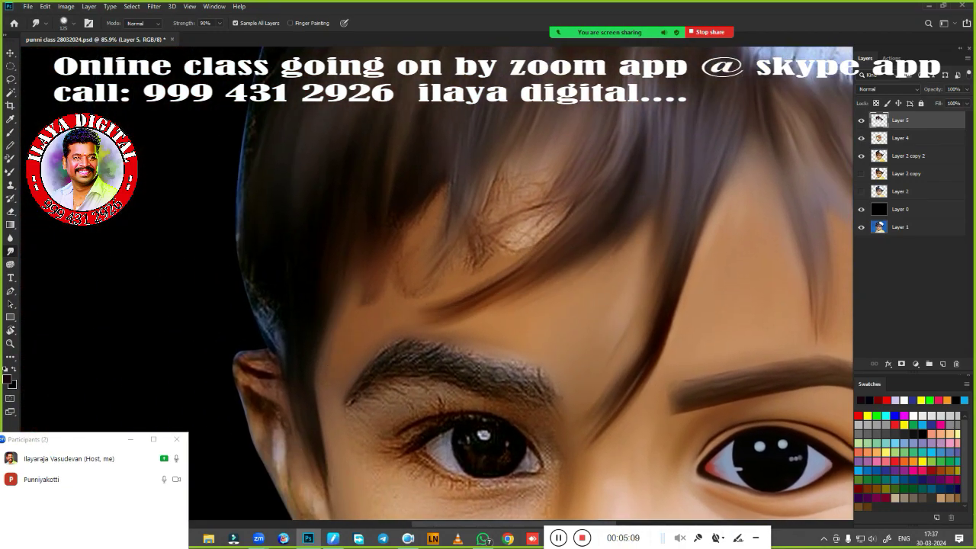
Step: Blend the wispy strands above the left eyebrow and just above the forehead
scroll(359, 266, "up", 3)
scroll(359, 267, "right", 2)
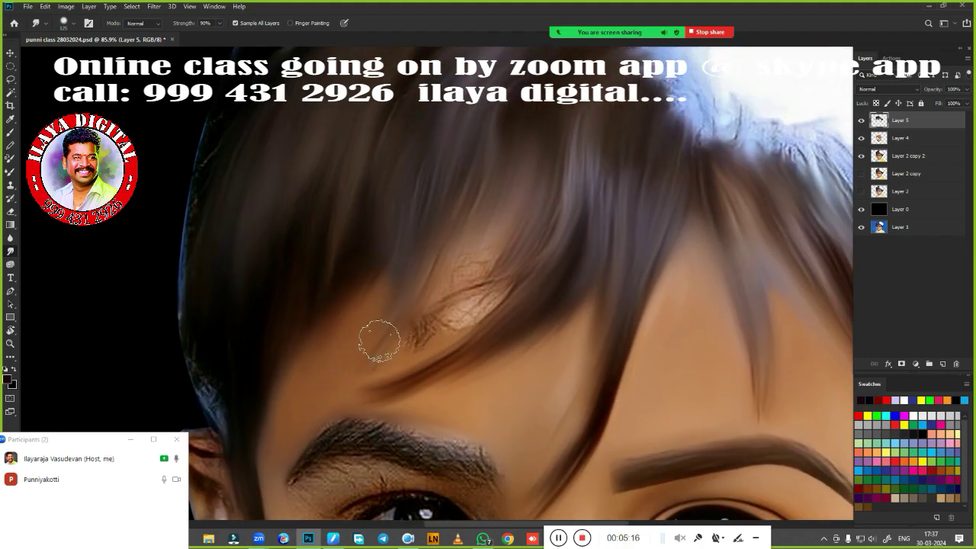
left_click_drag(380, 339, 477, 251)
left_click_drag(458, 327, 510, 278)
left_click_drag(392, 328, 359, 282)
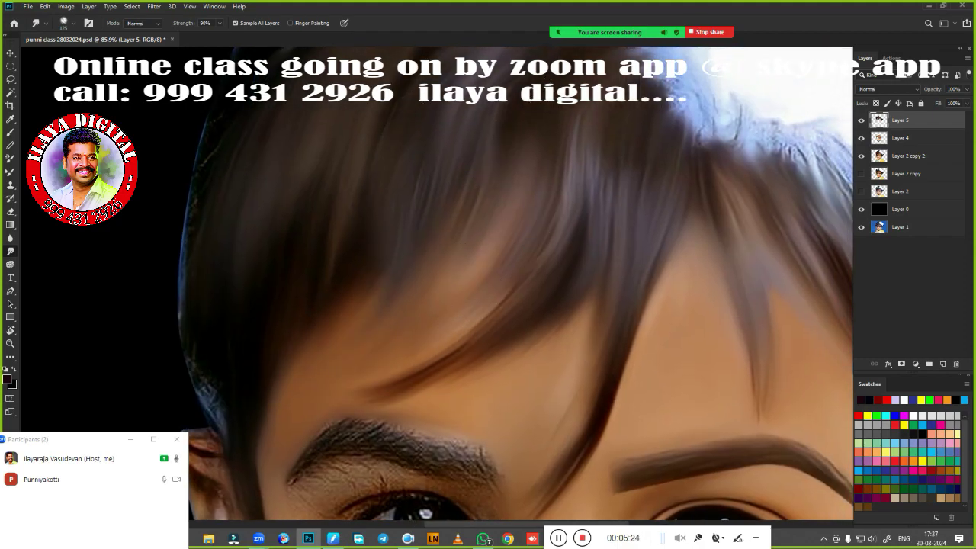
left_click_drag(526, 135, 475, 276)
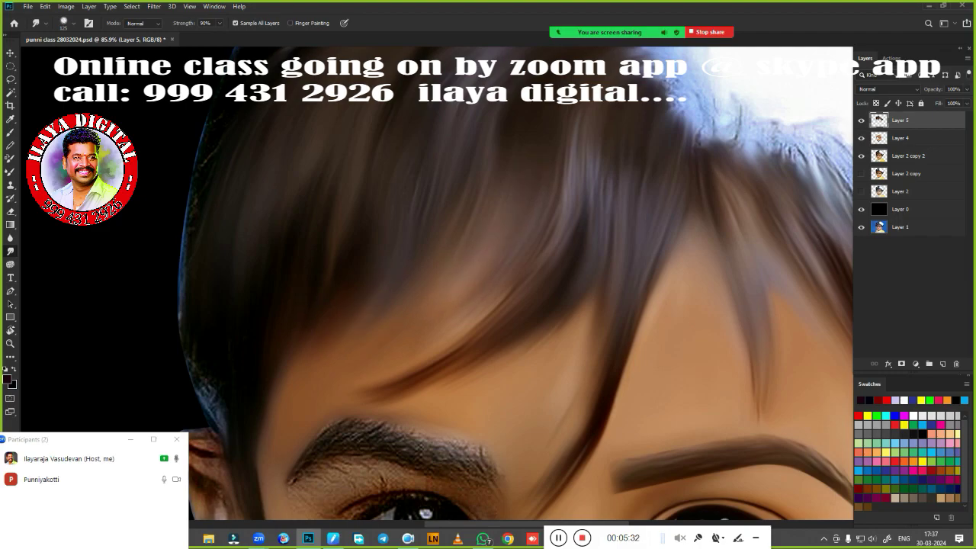
Step: Smooth the right hair edge and the blue-white hair edge near the headband
scroll(566, 203, "down", 5)
scroll(572, 160, "up", 3)
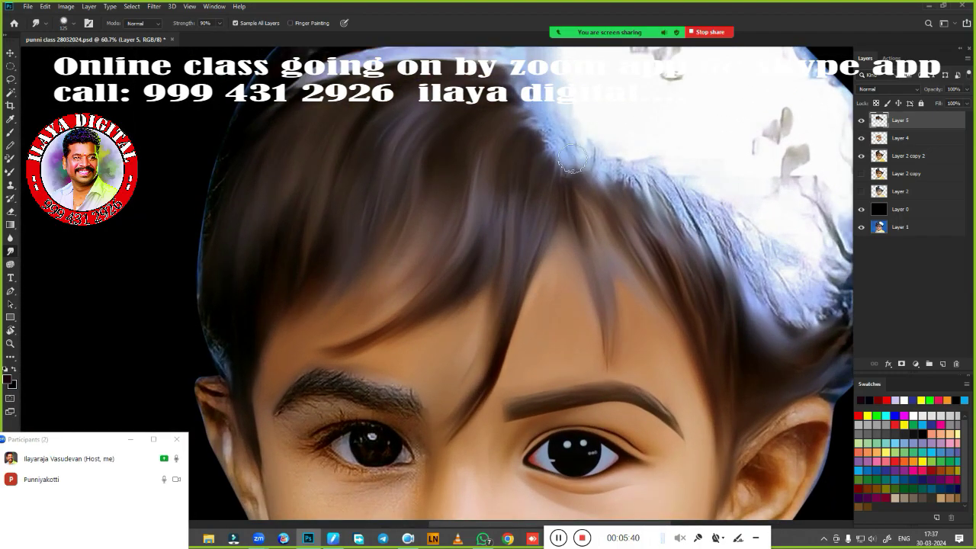
mouse_move(574, 161)
left_mouse_down()
mouse_move(790, 305)
mouse_move(553, 320)
left_mouse_up()
mouse_move(628, 371)
left_mouse_down()
mouse_move(589, 321)
mouse_move(614, 338)
mouse_move(609, 353)
left_mouse_up()
scroll(610, 353, "up", 3)
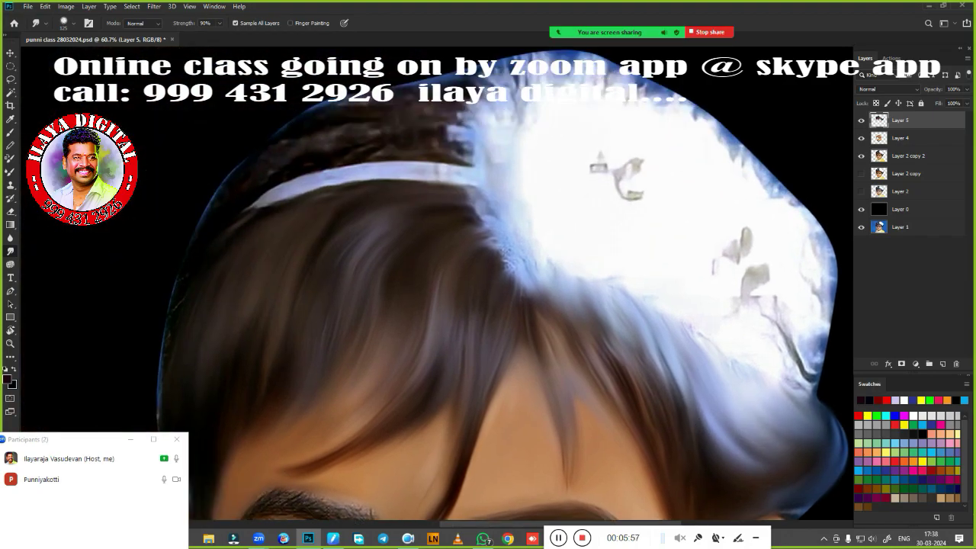
mouse_move(475, 224)
left_mouse_down()
mouse_move(508, 276)
mouse_move(526, 239)
mouse_move(737, 344)
mouse_move(540, 228)
left_mouse_up()
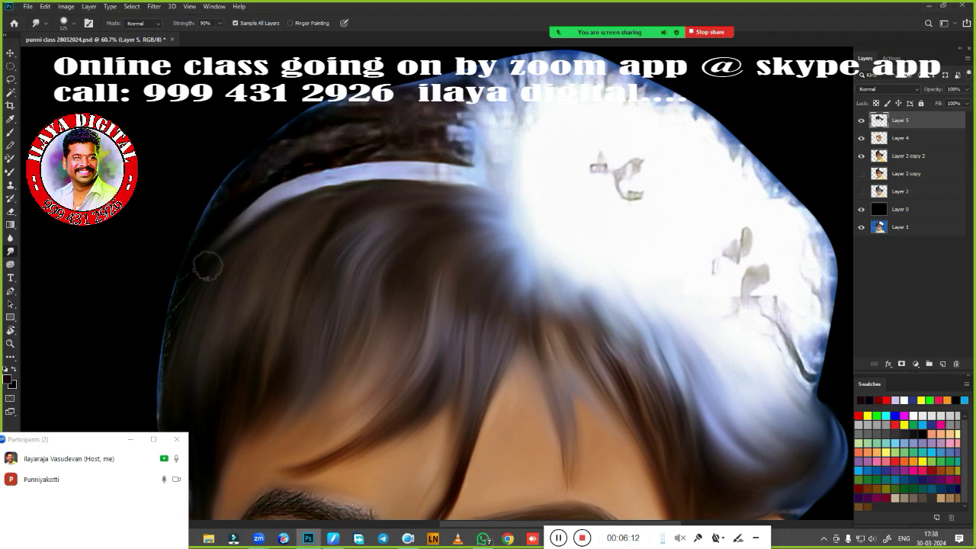
scroll(315, 127, "down", 3)
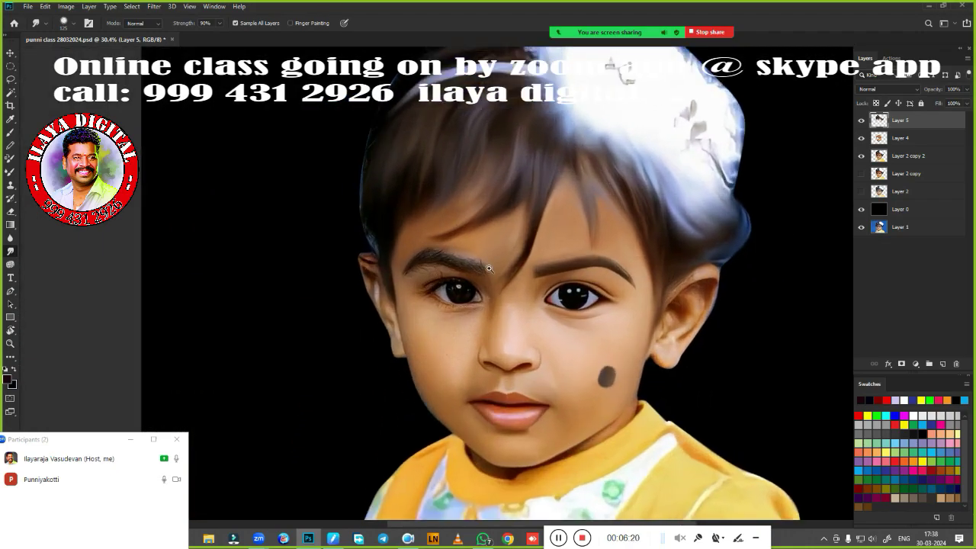
Step: Delete Layer 4 and hide the painted Layer 5 to reveal the original photo
scroll(489, 268, "up", 3)
scroll(488, 268, "up", 2)
left_click_drag(912, 137, 956, 363)
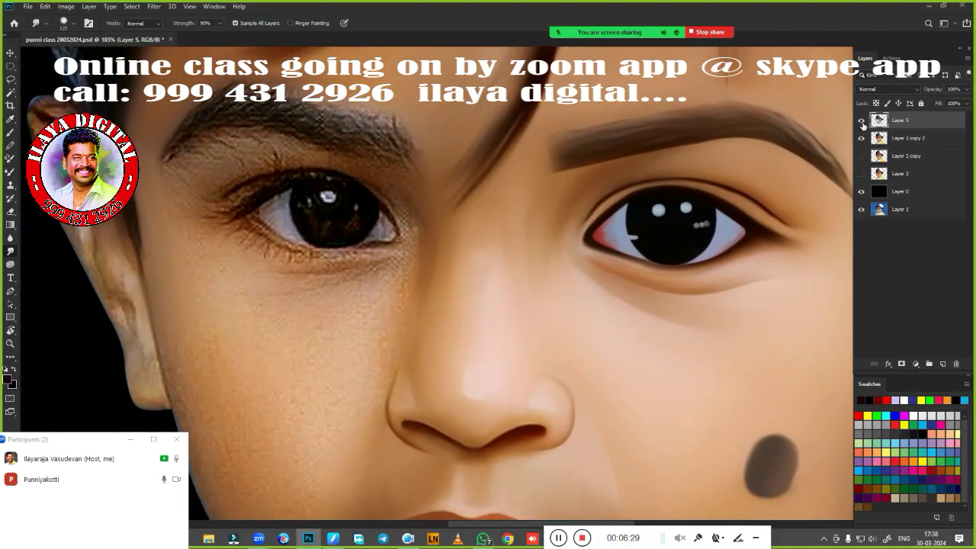
left_click(861, 120)
Step: Trace the left eyebrow with a Pen path, then add an empty Layer 6 on top
key("p")
scroll(458, 342, "up", 2)
scroll(480, 259, "up", 2)
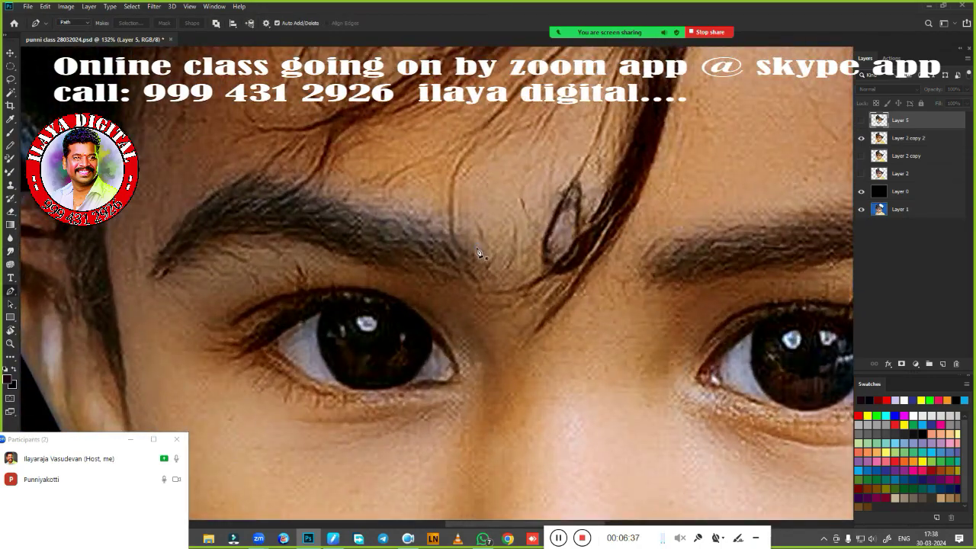
scroll(481, 256, "up", 2)
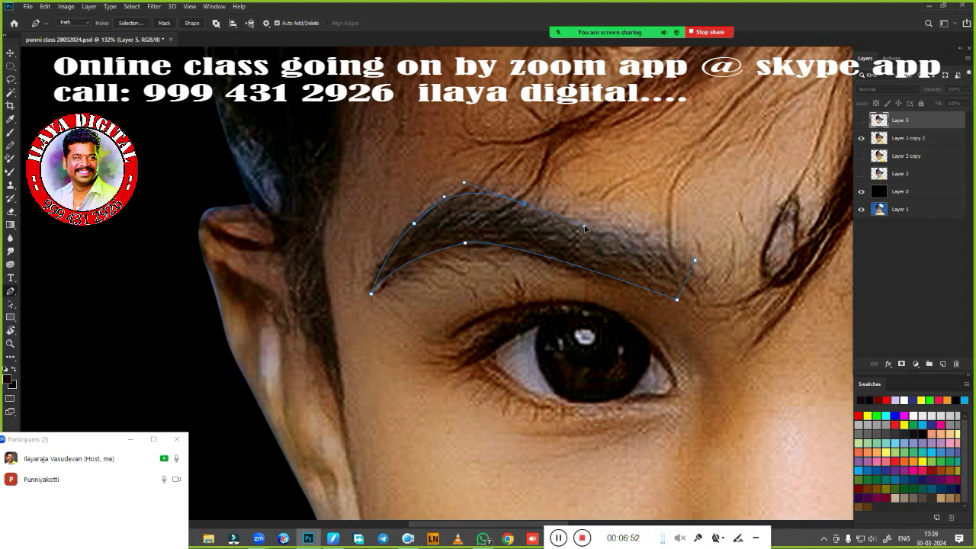
scroll(690, 274, "down", 1)
scroll(690, 275, "down", 1)
key("ctrl+Return")
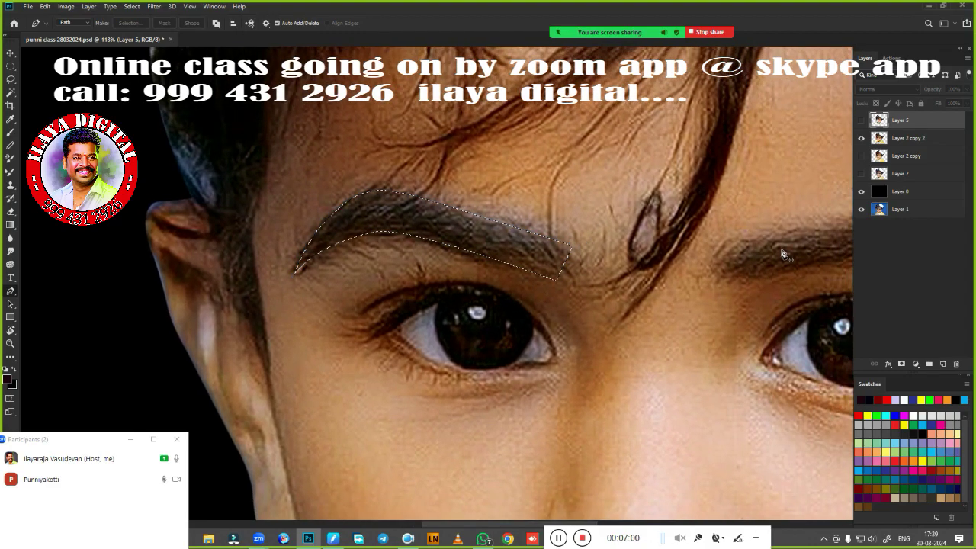
key("ctrl+z")
left_click(943, 364)
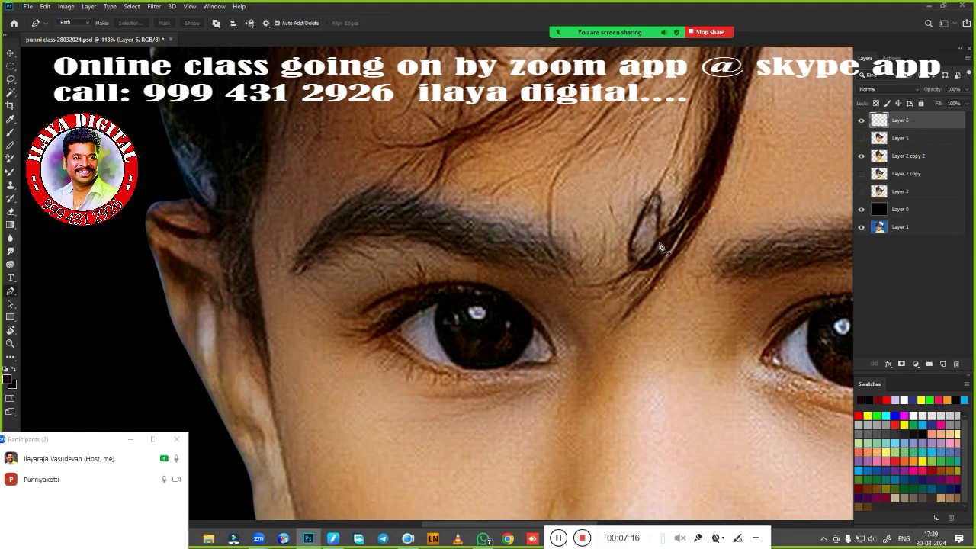
Step: Try smudging the forehead hair above the eyebrow with Sample All Layers, then discard it
left_click_drag(660, 246, 621, 328)
key("r")
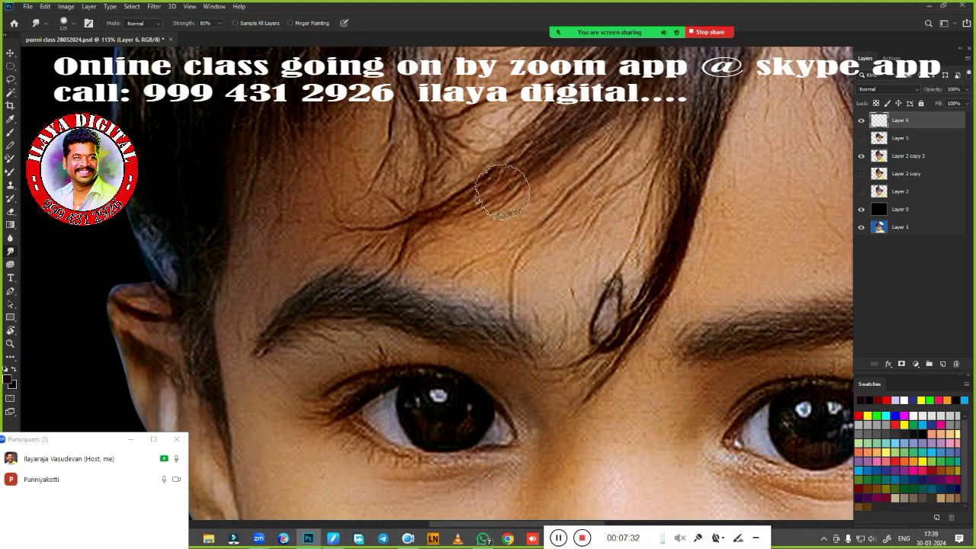
right_click(467, 276)
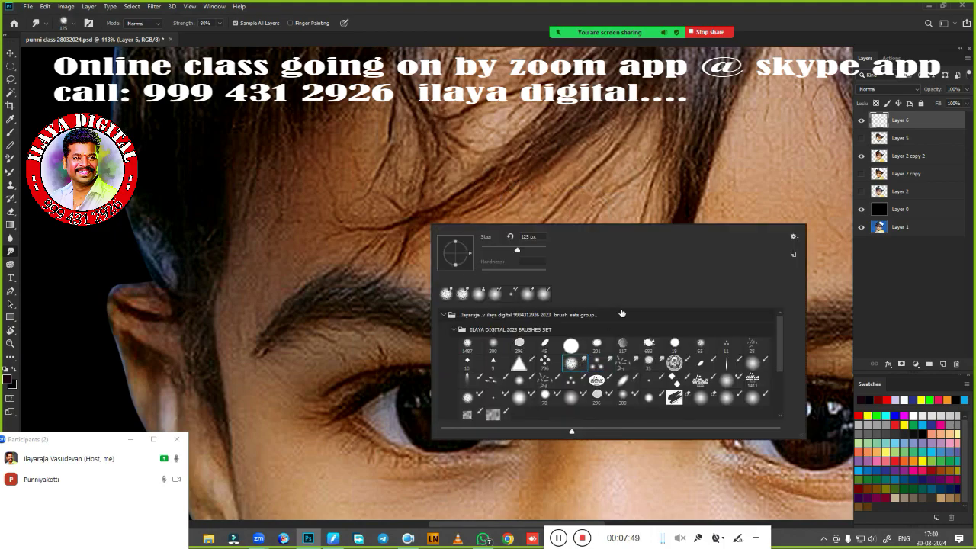
left_click(236, 24)
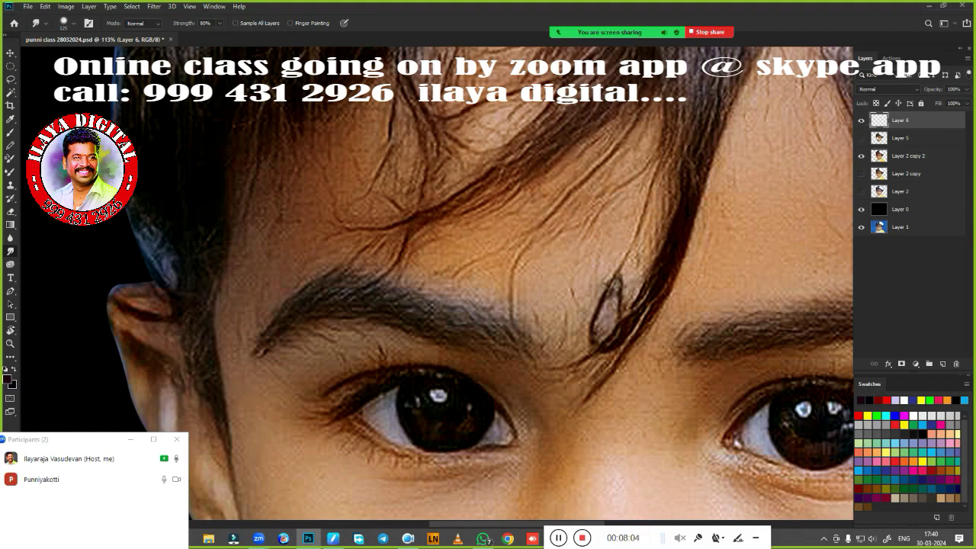
right_click(434, 165)
left_click(236, 23)
key("Escape")
left_click_drag(431, 137, 622, 180)
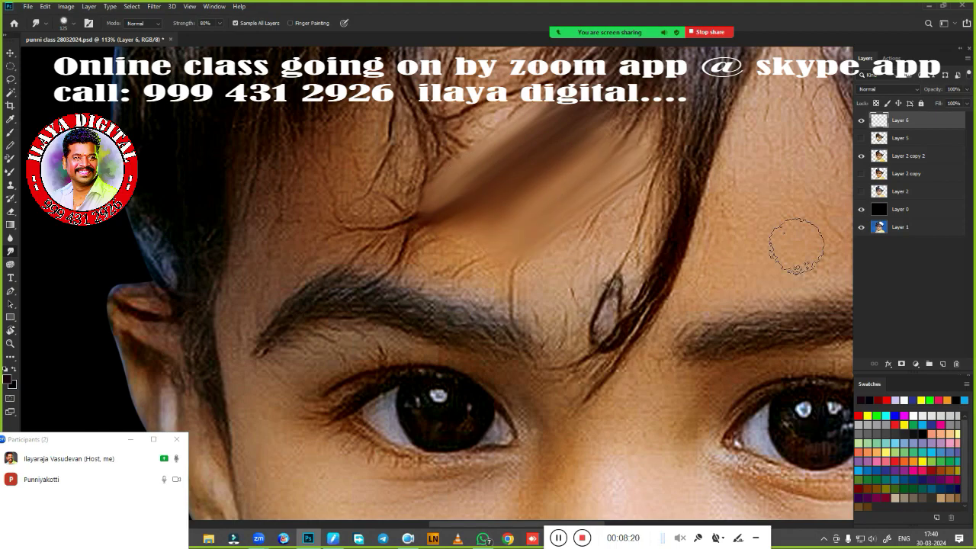
key("Delete")
Step: Re-smudge the hair above the left eyebrow at 80% on a fresh layer, then delete it
left_click(942, 364)
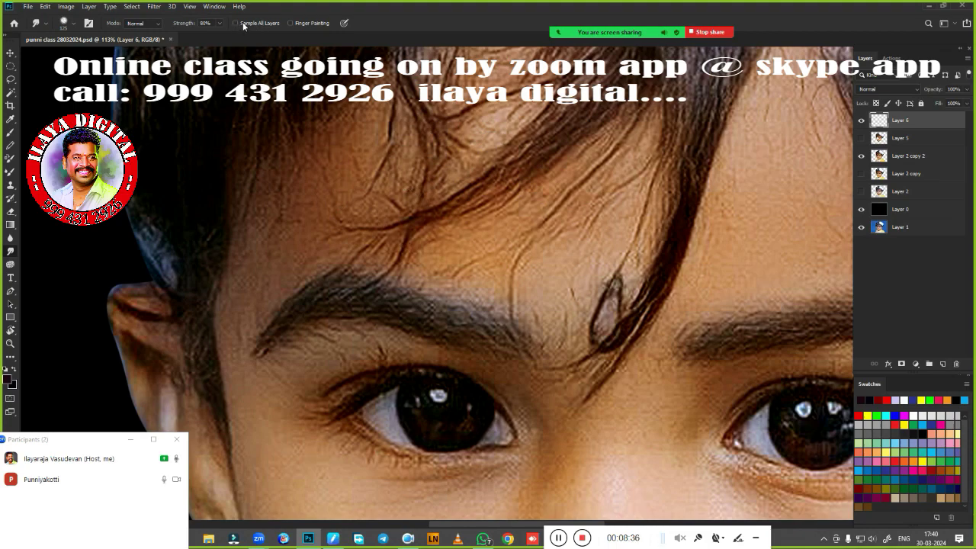
left_click(234, 23)
left_click_drag(385, 144, 564, 206)
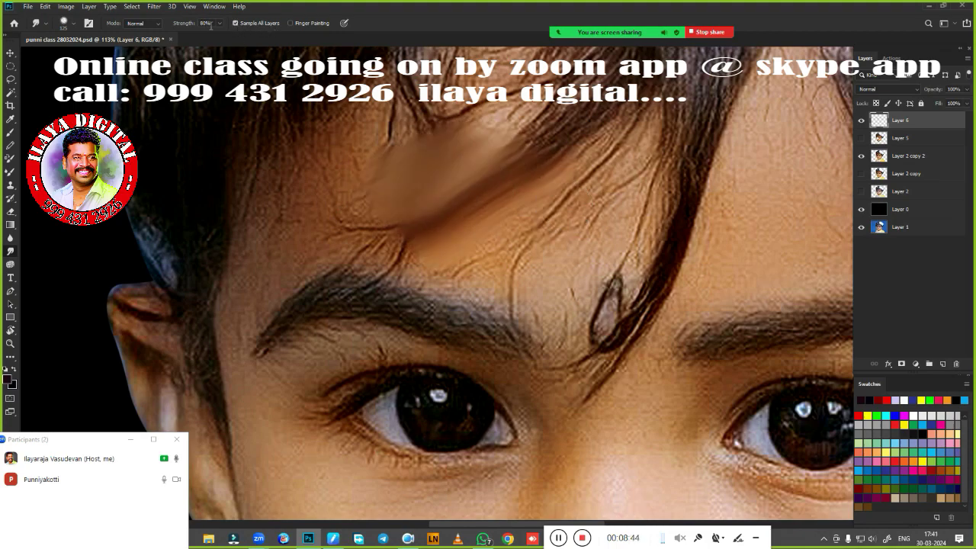
left_click_drag(412, 91, 365, 175)
mouse_move(571, 314)
left_mouse_down()
mouse_move(608, 299)
mouse_move(632, 272)
mouse_move(602, 198)
left_mouse_up()
key("8")
left_click_drag(404, 259, 335, 324)
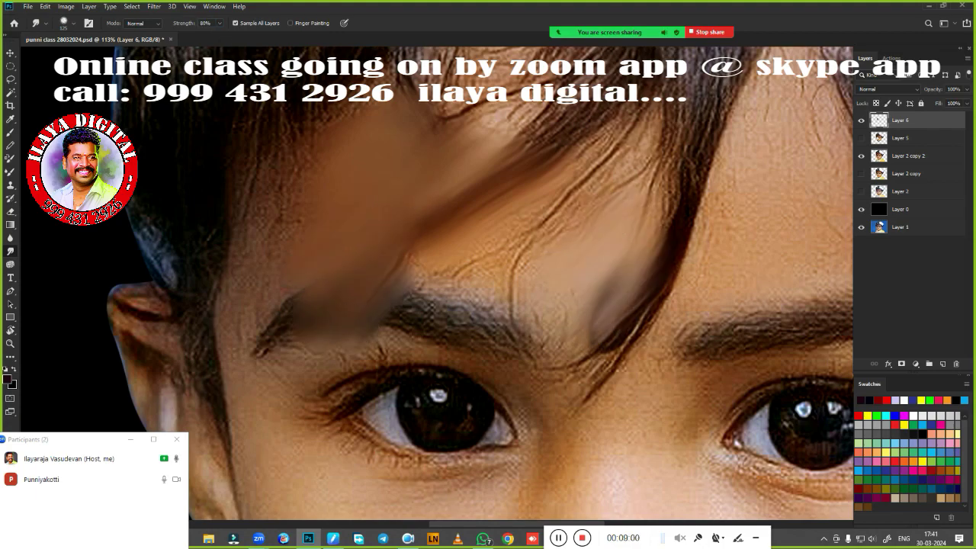
left_click(956, 364)
left_click(442, 200)
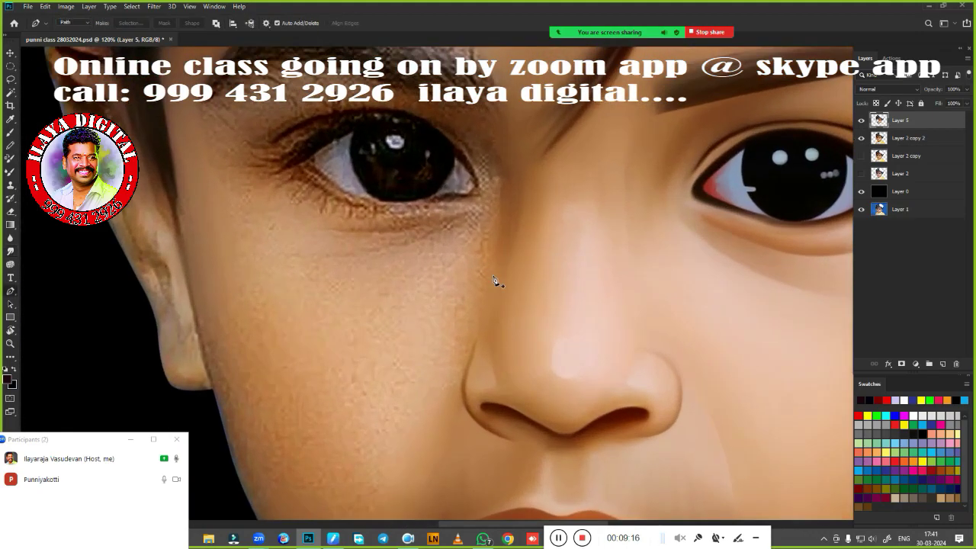
left_click_drag(301, 190, 355, 366)
Step: Turn the eyebrow path into a 1-pixel feathered selection and show the painted layer again
scroll(546, 251, "down", 3)
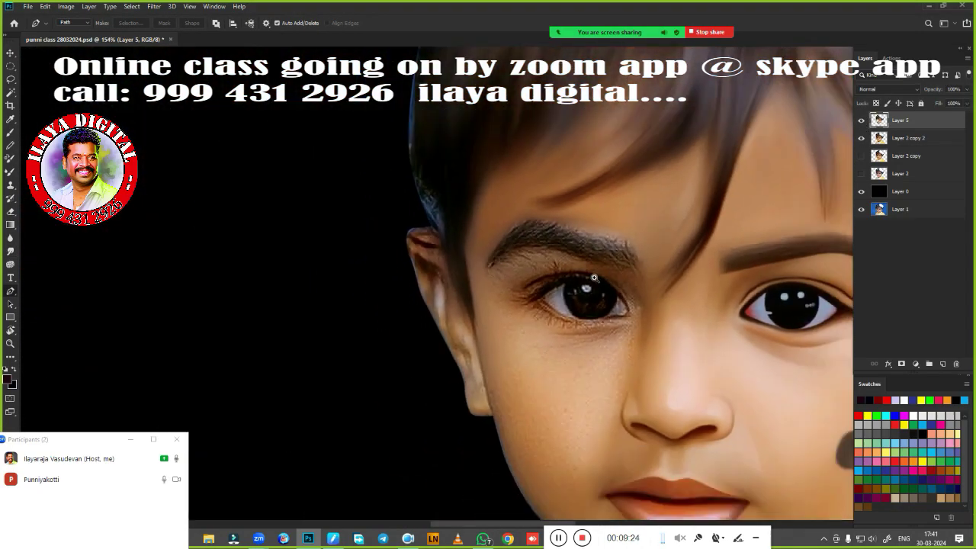
scroll(547, 252, "up", 3)
key("ctrl+comma")
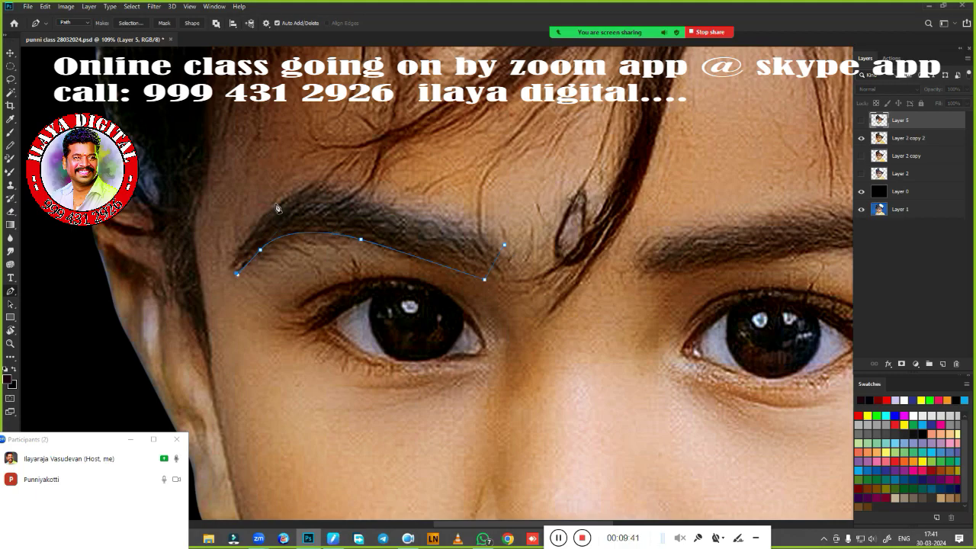
key("shift+F6")
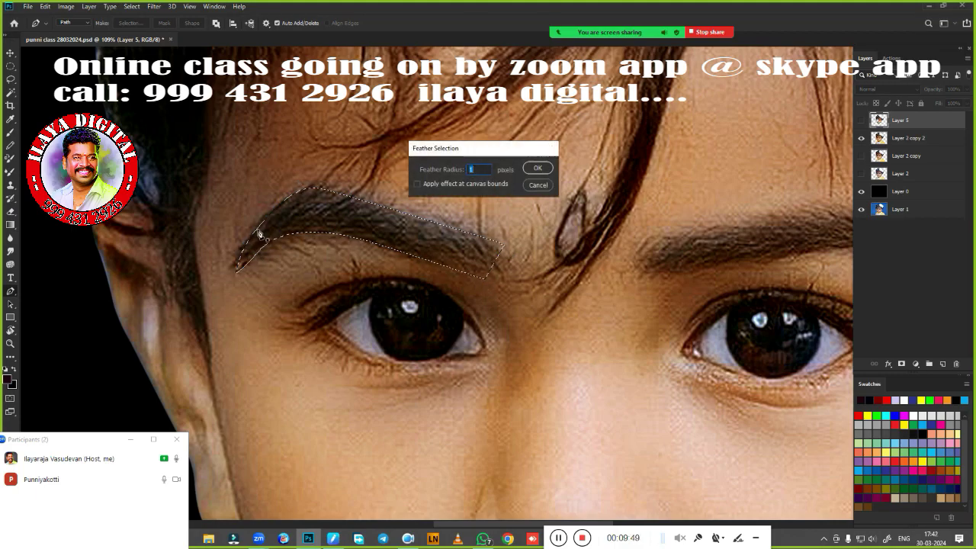
key("Return")
key("ctrl+comma")
key("ctrl+plus")
Step: Smudge the left eyebrow inside the selection into a smooth dark band
right_click(585, 238)
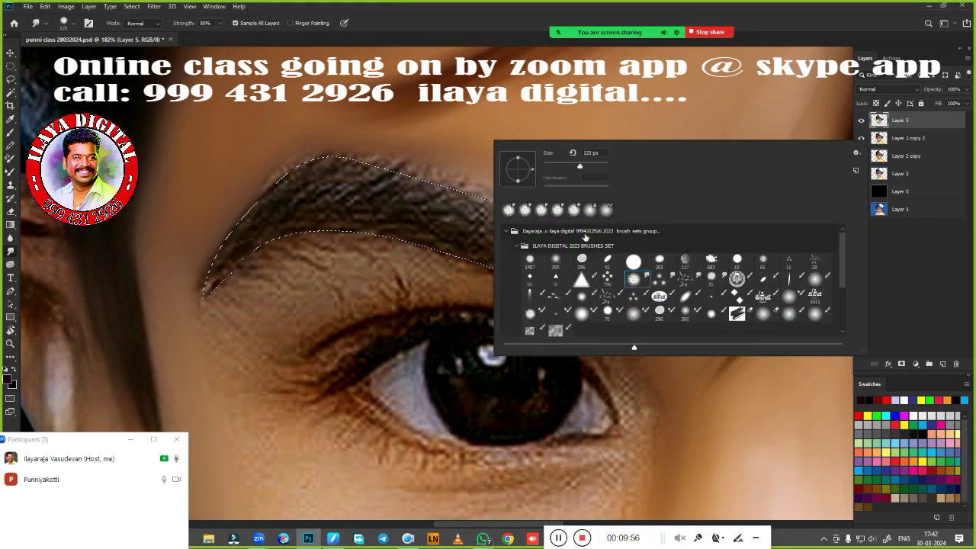
left_click(529, 278)
key("b")
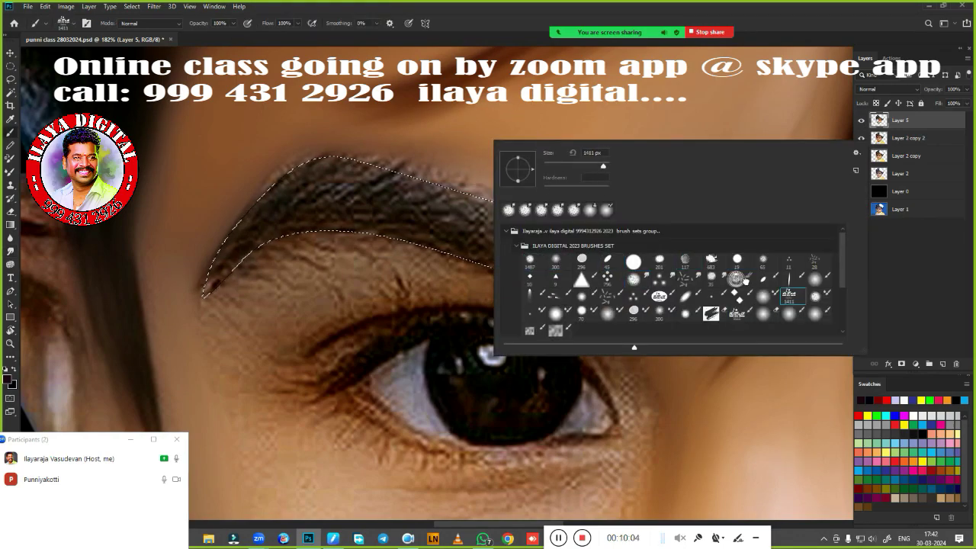
key("r")
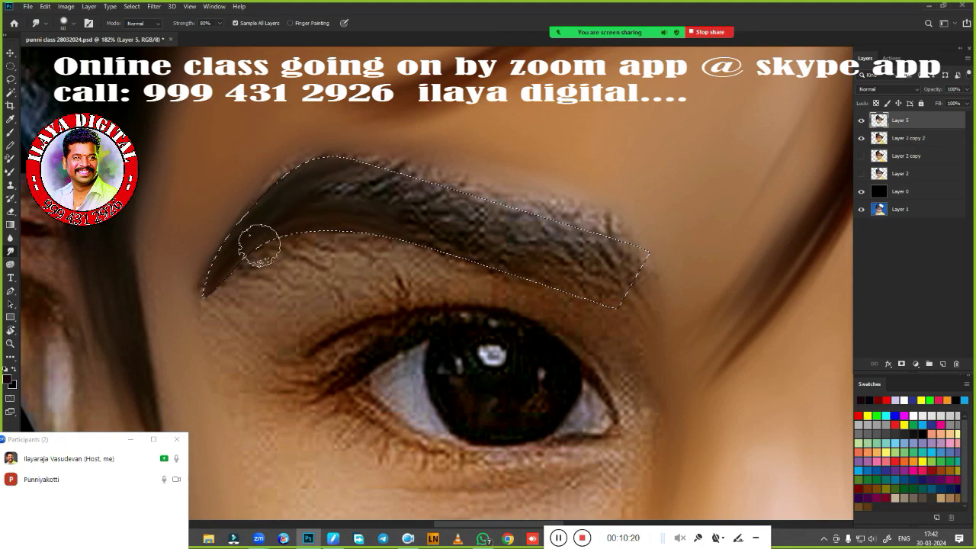
mouse_move(259, 244)
left_mouse_down()
mouse_move(580, 251)
mouse_move(544, 218)
left_mouse_up()
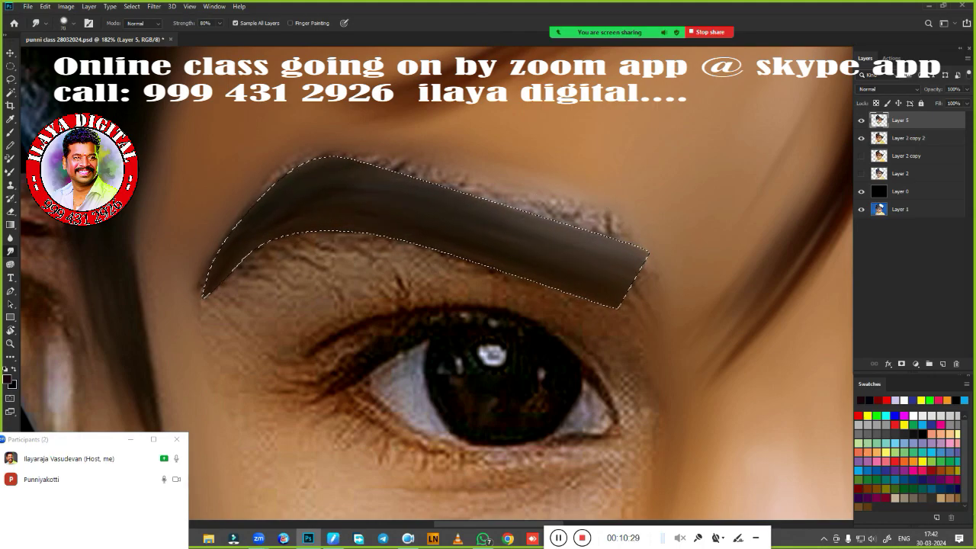
key("shift+F6")
key("Return")
left_click_drag(603, 225, 401, 162)
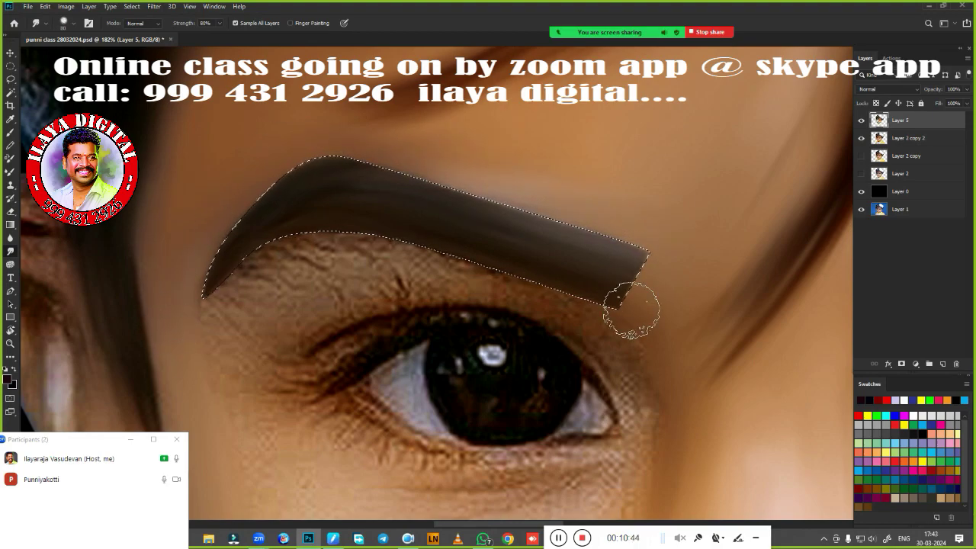
mouse_move(225, 296)
left_mouse_down()
mouse_move(414, 260)
mouse_move(514, 272)
mouse_move(610, 301)
left_mouse_up()
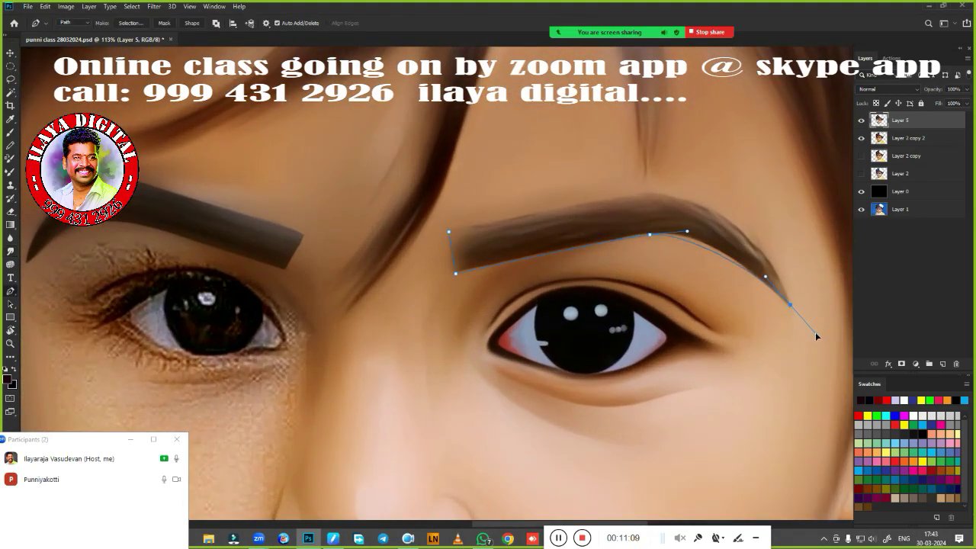
Step: Make a selection from the other brow path and zoom in on the left eye
right_click(502, 224)
left_click(526, 248)
key("Return")
key("r")
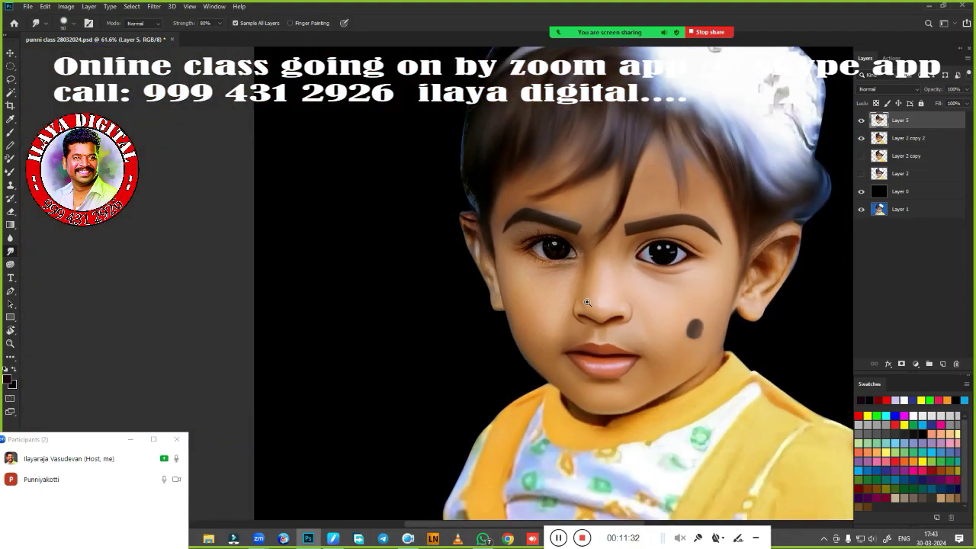
left_click(586, 302)
key("p")
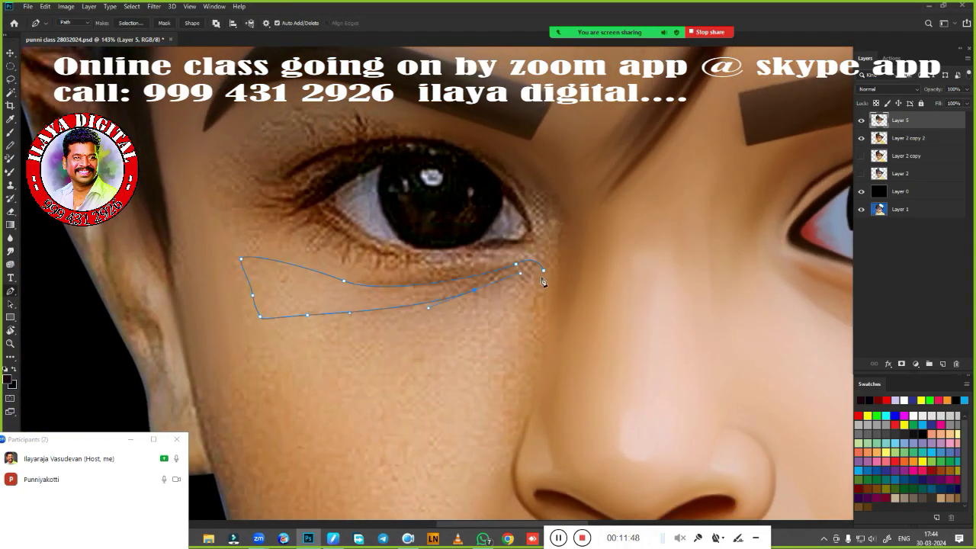
Step: Blend the under-eye selection smooth with a soft round wet Mixer Brush, then deselect
key("ctrl+Return")
key("b")
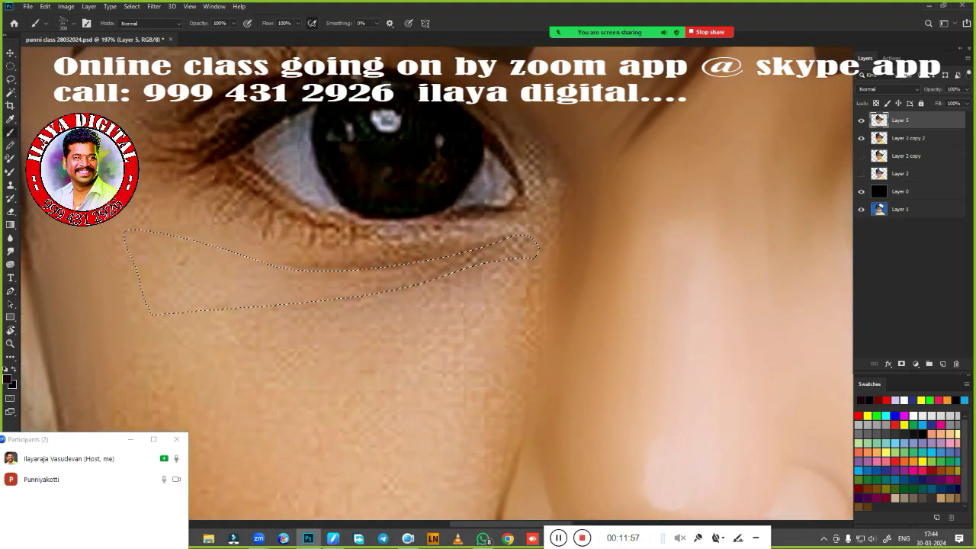
right_click(503, 305)
double_click(708, 433)
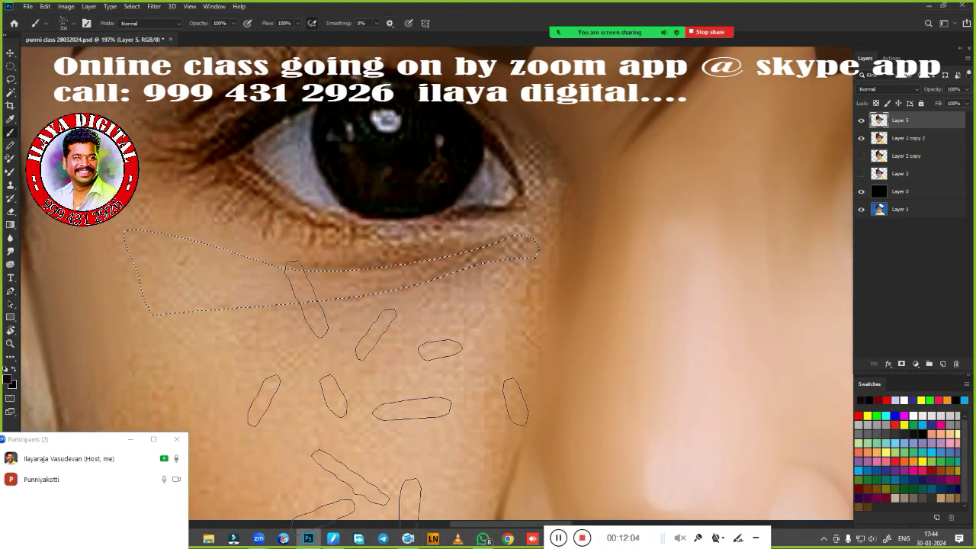
right_click(453, 381)
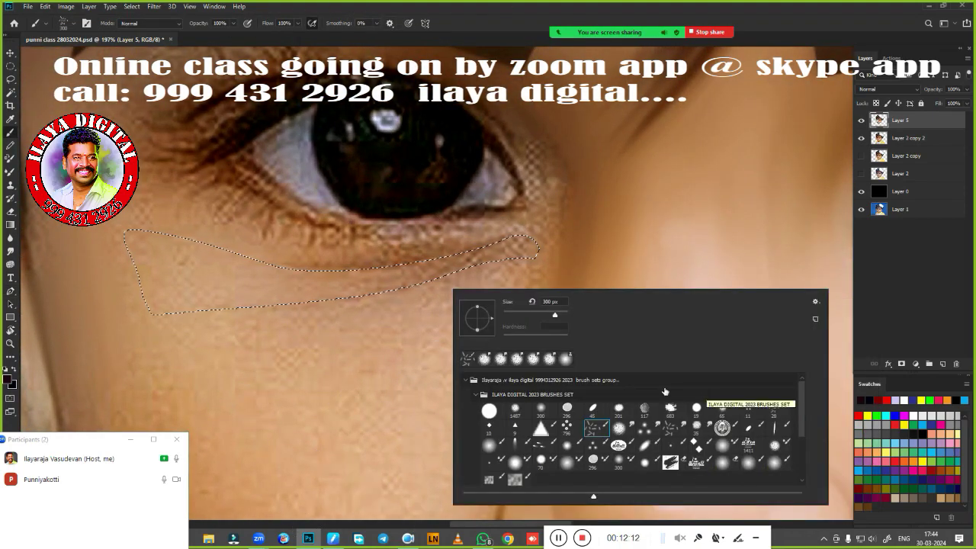
left_click(722, 444)
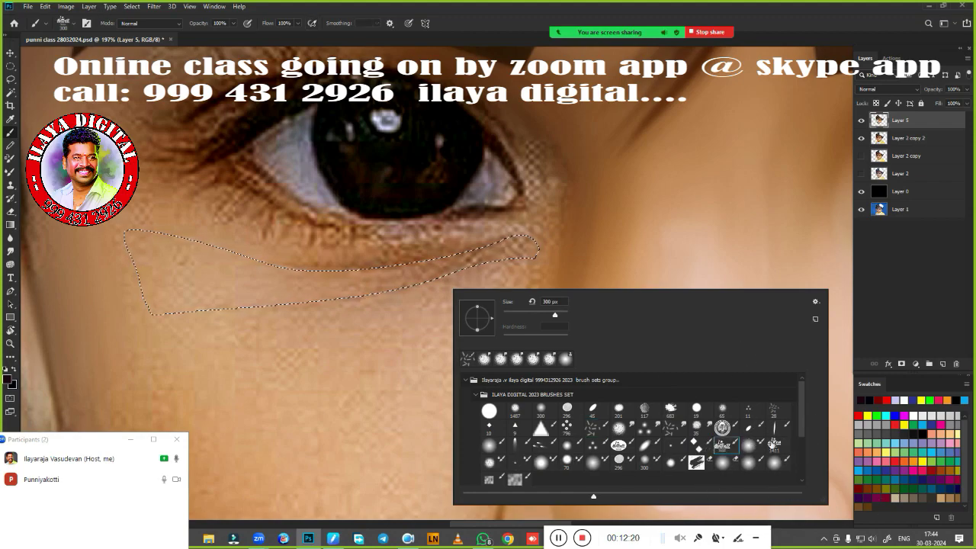
key("shift+b")
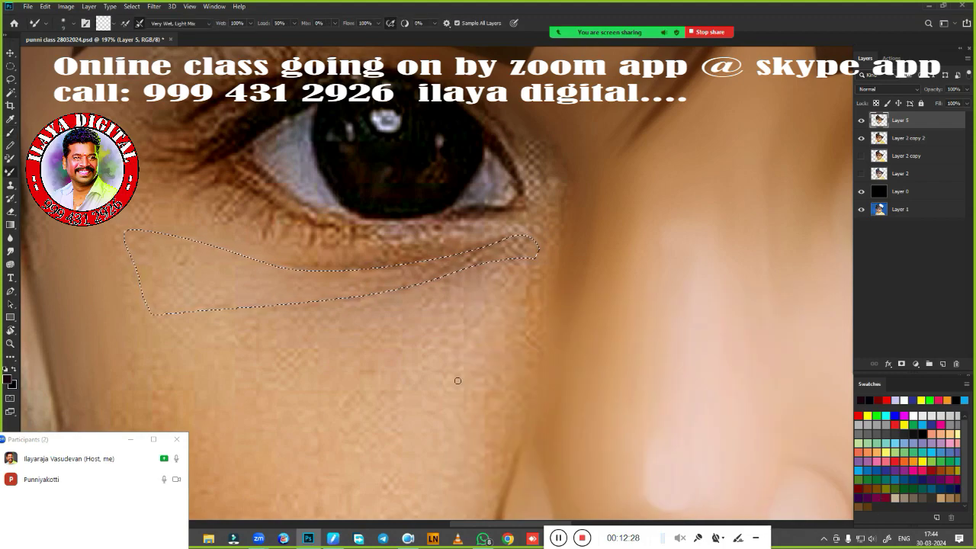
left_click_drag(261, 305, 542, 220)
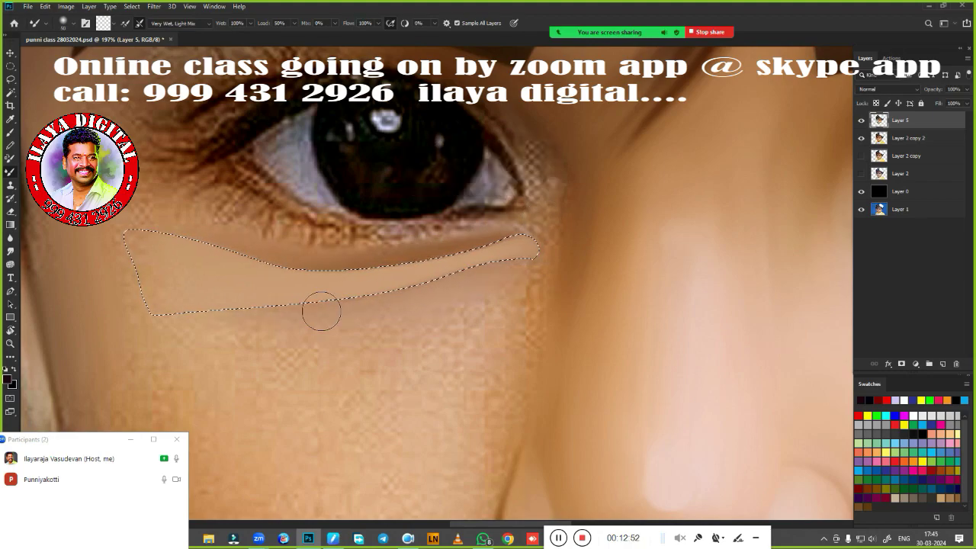
key("ctrl+d")
scroll(501, 338, "down", 3)
scroll(501, 338, "up", 2)
key("p")
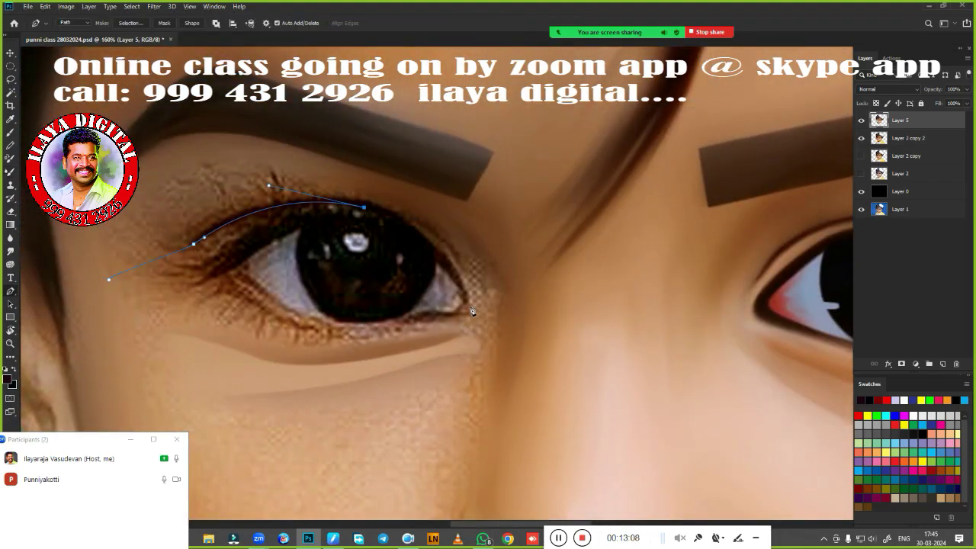
Step: Select the upper eyelid with a Pen path and blend its edge with the Mixer Brush
left_click_drag(472, 264, 528, 277)
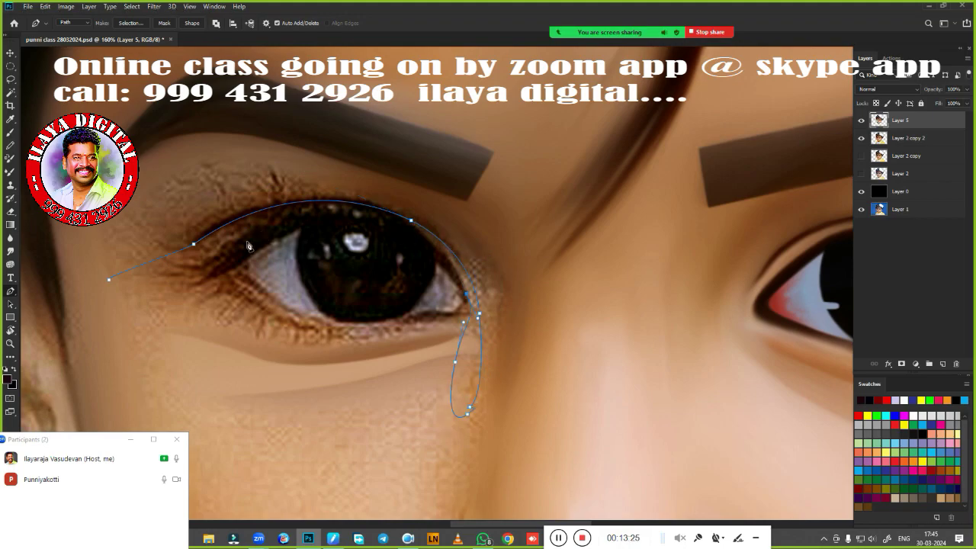
key("ctrl+Return")
scroll(138, 309, "down", 3)
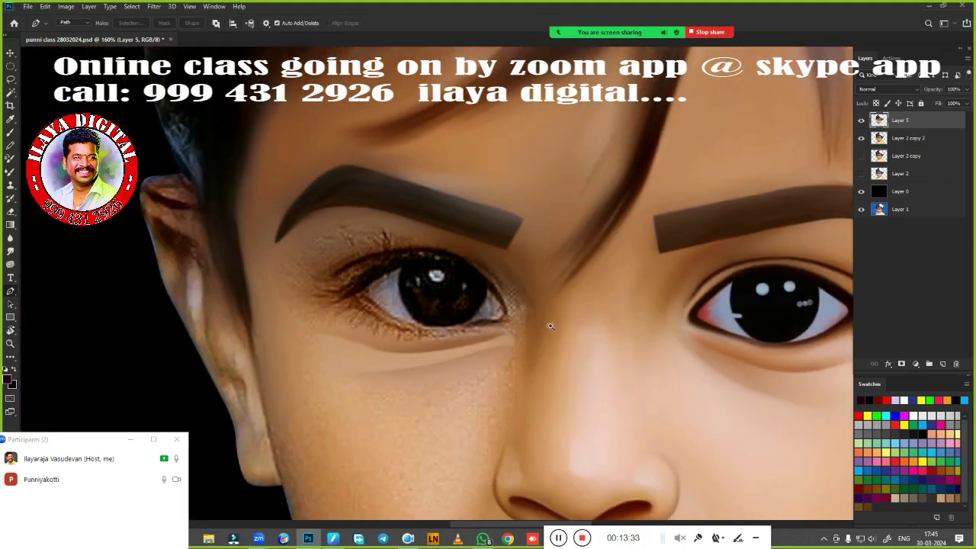
scroll(469, 294, "up", 2)
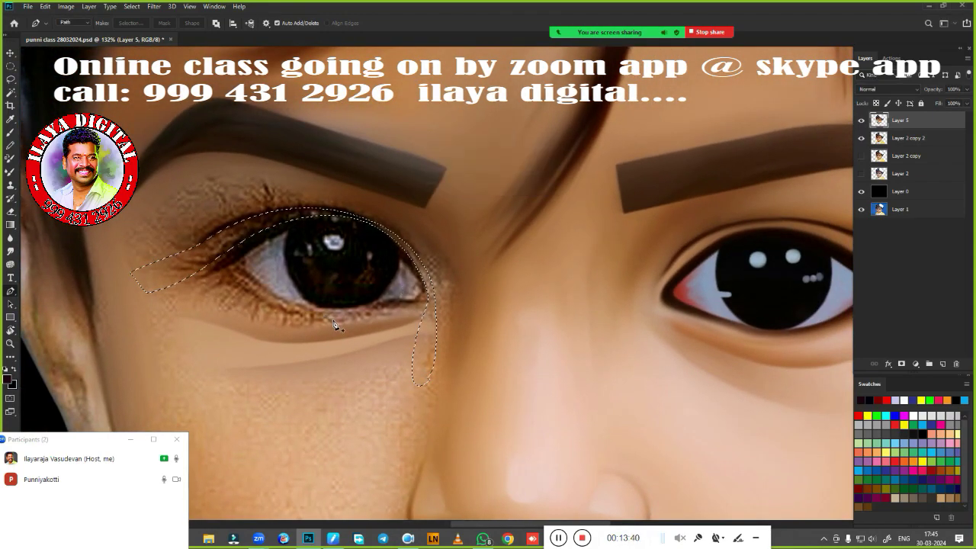
key("b")
left_click_drag(162, 276, 202, 254)
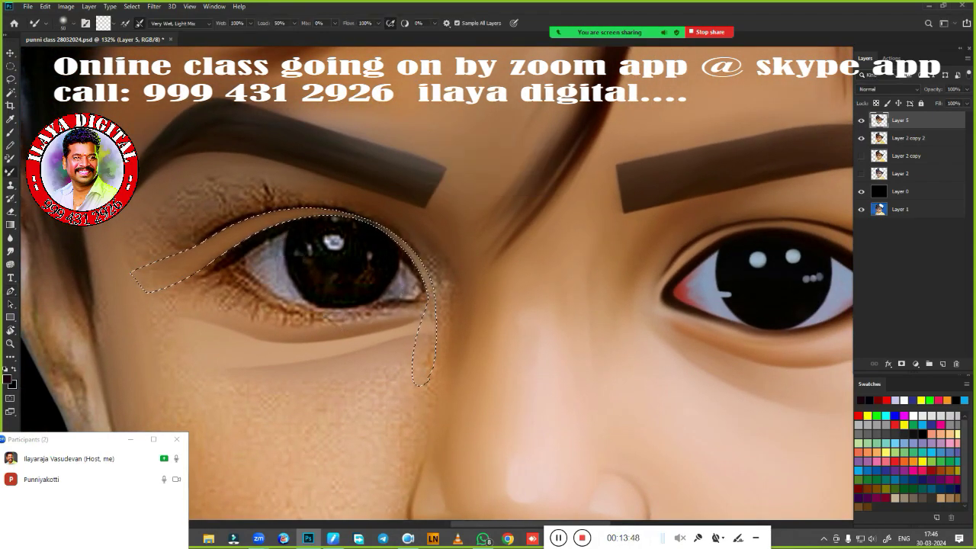
Step: Feather the eyelid selection, keep blending the lid and inner corner, then drop the selection
key("shift+F6")
key("Return")
left_click(10, 237)
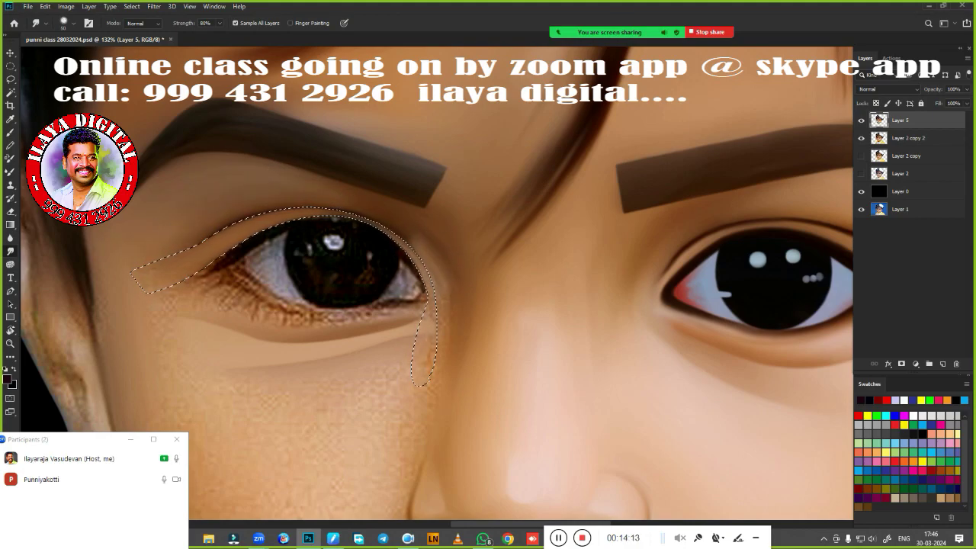
key("b")
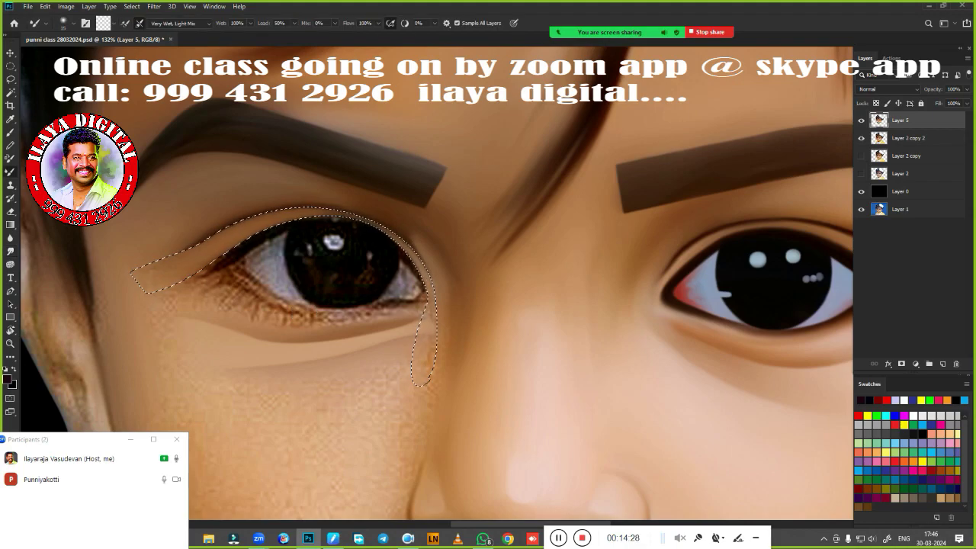
scroll(188, 289, "up", 4)
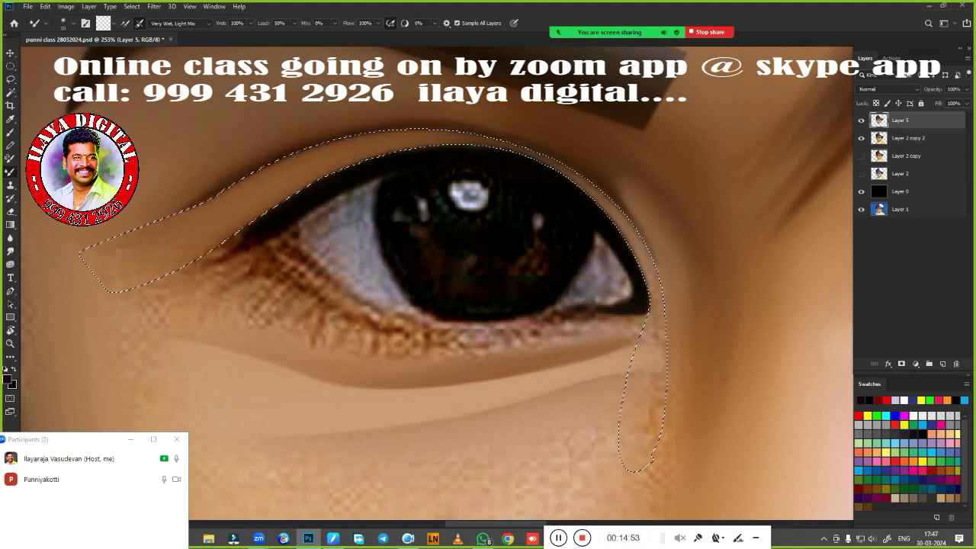
key("ctrl+0")
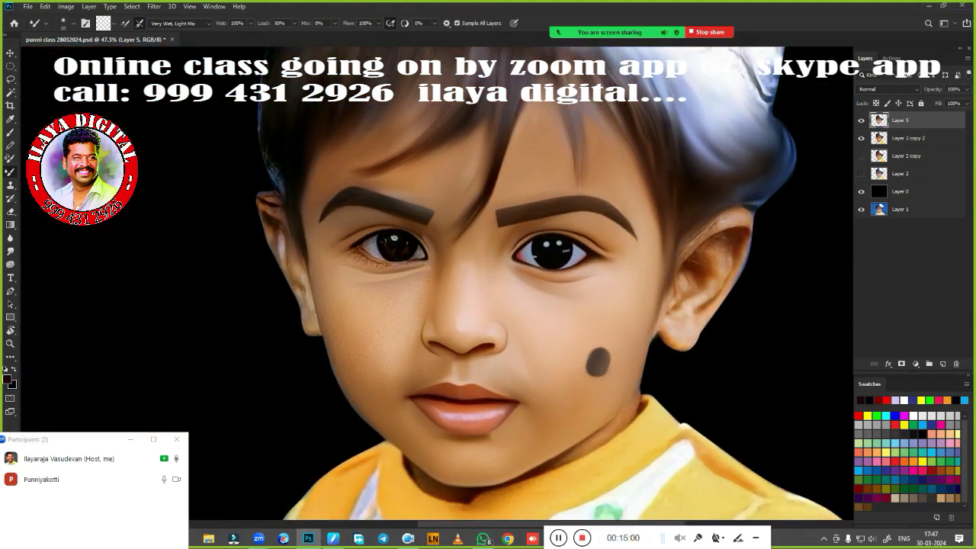
scroll(511, 246, "up", 3)
key("r")
key("ctrl+0")
Step: Hide Layer 5 and turn a Pen path around the left eye white into a selection
scroll(295, 197, "up", 4)
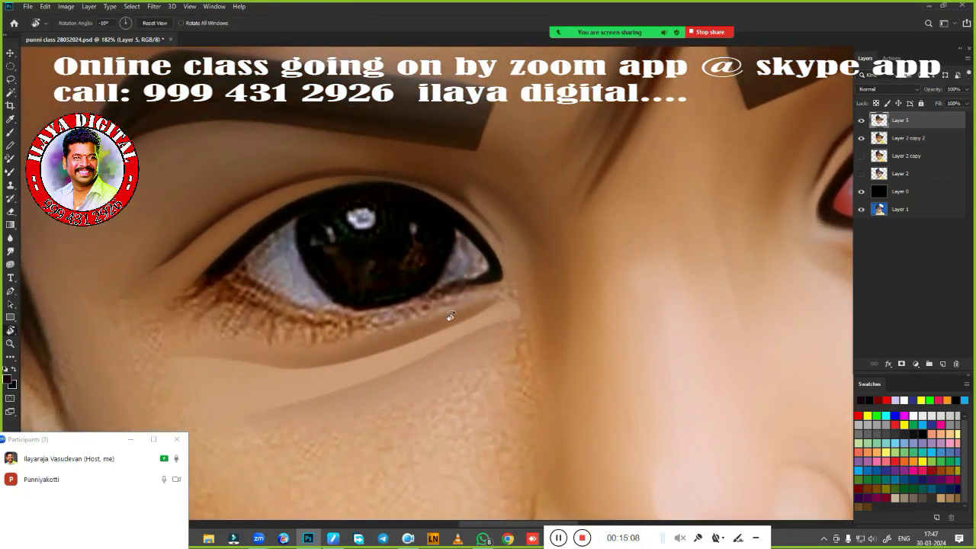
left_click(861, 120)
key("p")
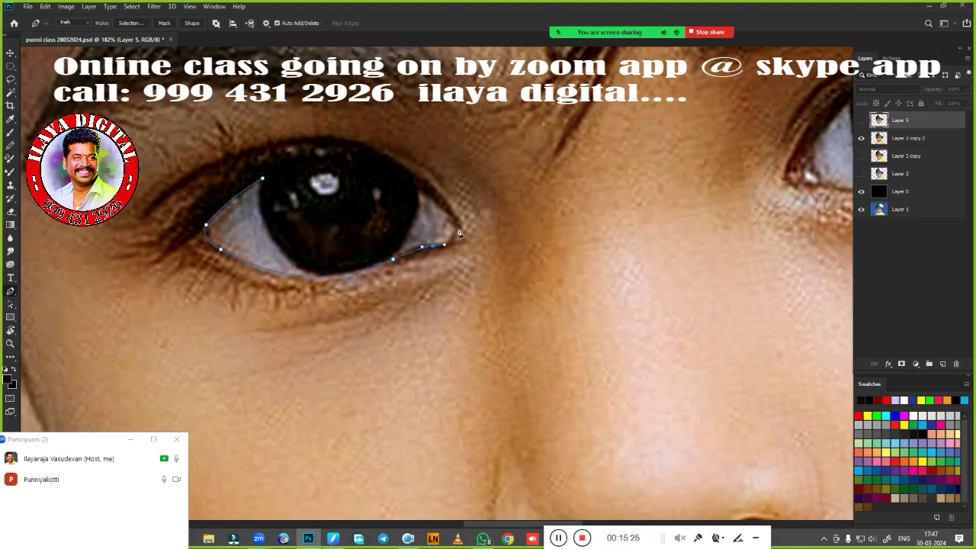
right_click(431, 270)
left_click(424, 257)
key("Return")
Step: Show Layer 5 and paint the eye white light blue-grey with the Mixer Brush
key("i")
left_click(8, 381)
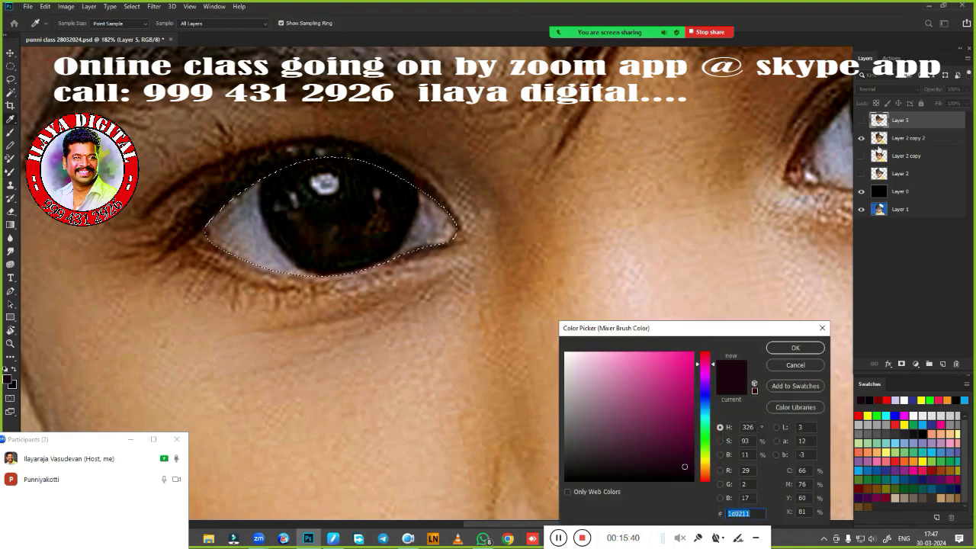
scroll(327, 213, "up", 2)
left_click(861, 120)
left_click(592, 388)
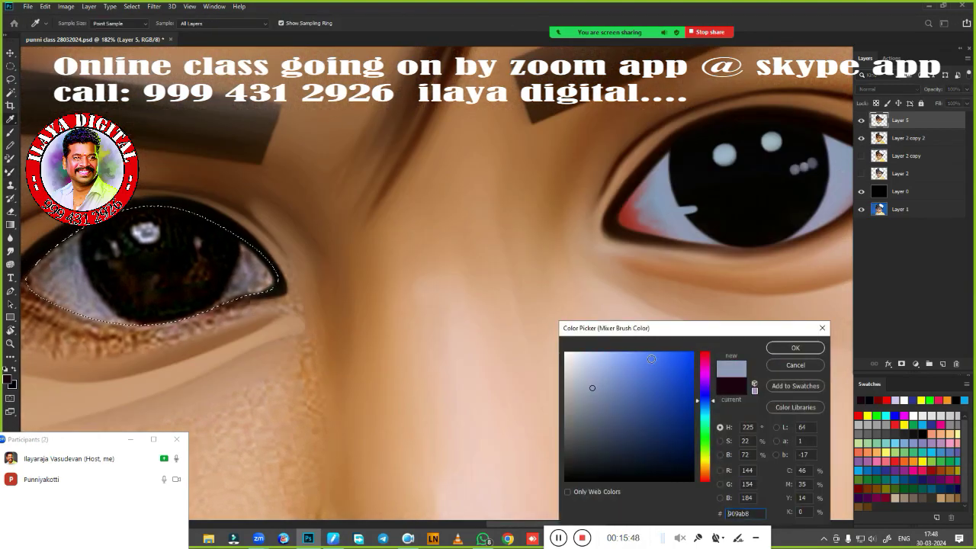
left_click(794, 347)
key("b")
left_click_drag(229, 267, 442, 237)
left_click_drag(252, 229, 458, 214)
left_click_drag(244, 252, 335, 290)
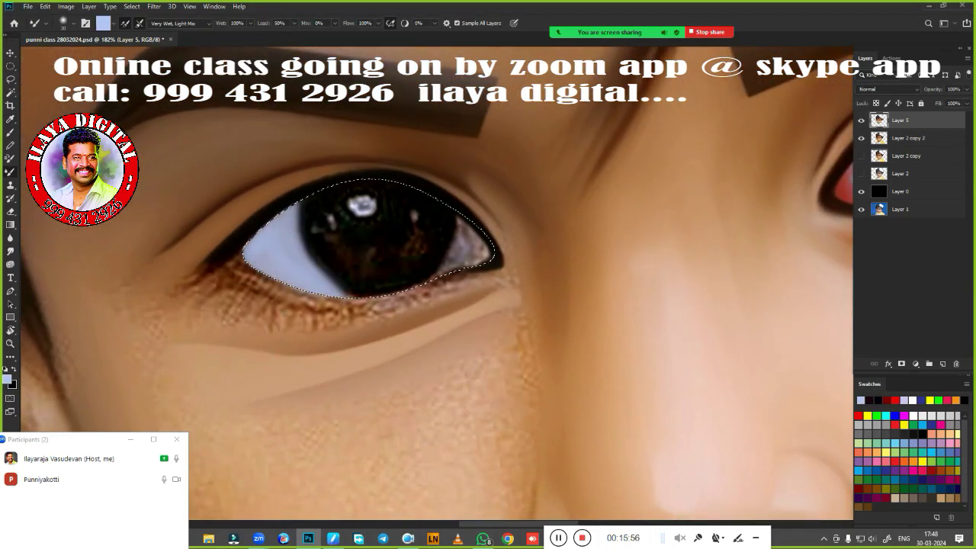
left_click_drag(411, 228, 488, 259)
Step: Paint red into the left and right corners of the eye white
scroll(506, 302, "right", 3)
left_click(103, 23)
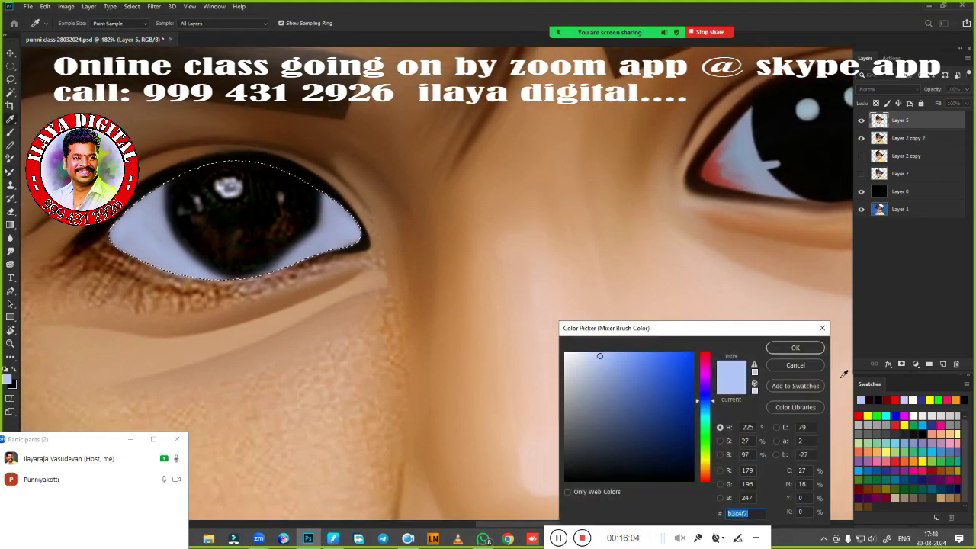
left_click(897, 400)
left_click(794, 348)
left_click_drag(359, 244, 347, 202)
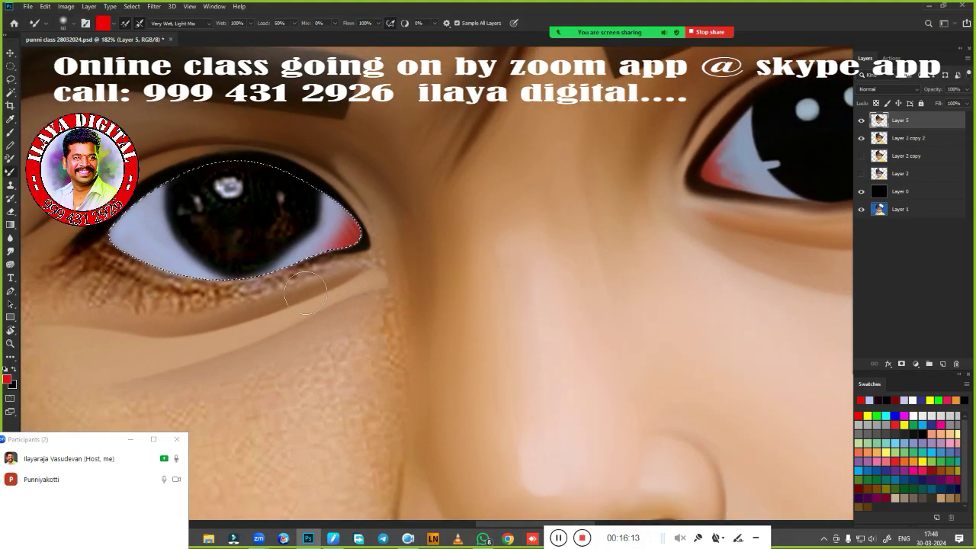
left_click_drag(114, 229, 153, 267)
Step: Smudge the red corners softly into the white and zoom out to the whole face
scroll(229, 252, "left", 5)
key("r")
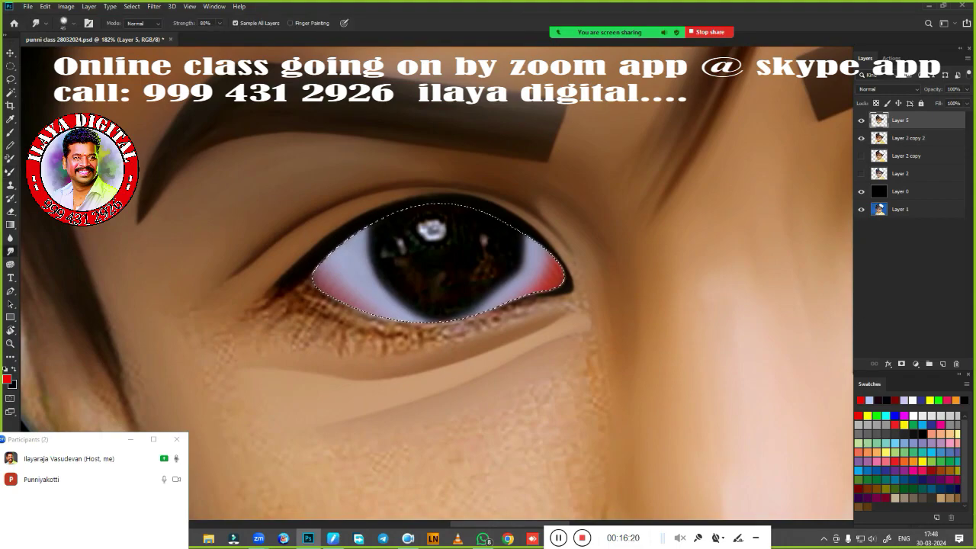
left_click_drag(328, 289, 324, 252)
left_click_drag(541, 264, 488, 305)
scroll(439, 324, "down", 3)
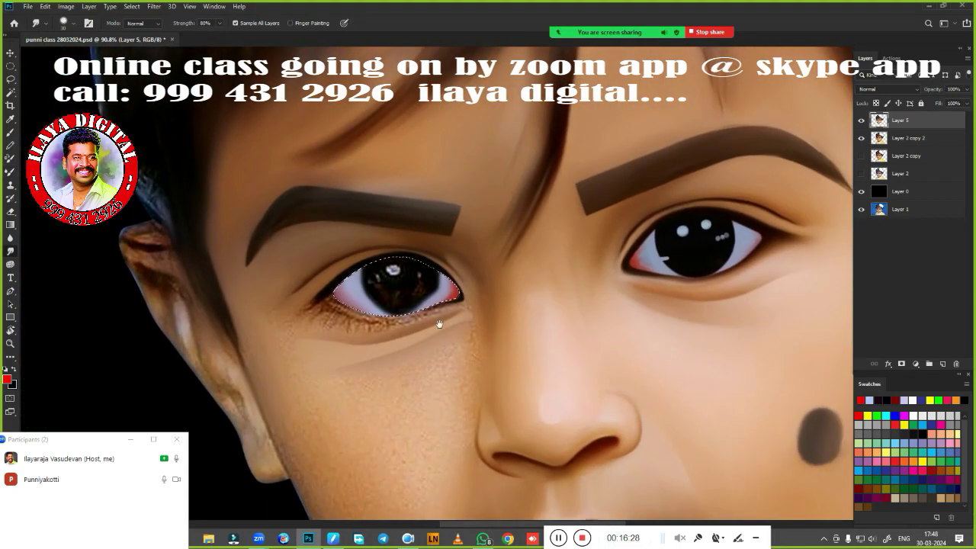
scroll(444, 284, "up", 3)
key("b")
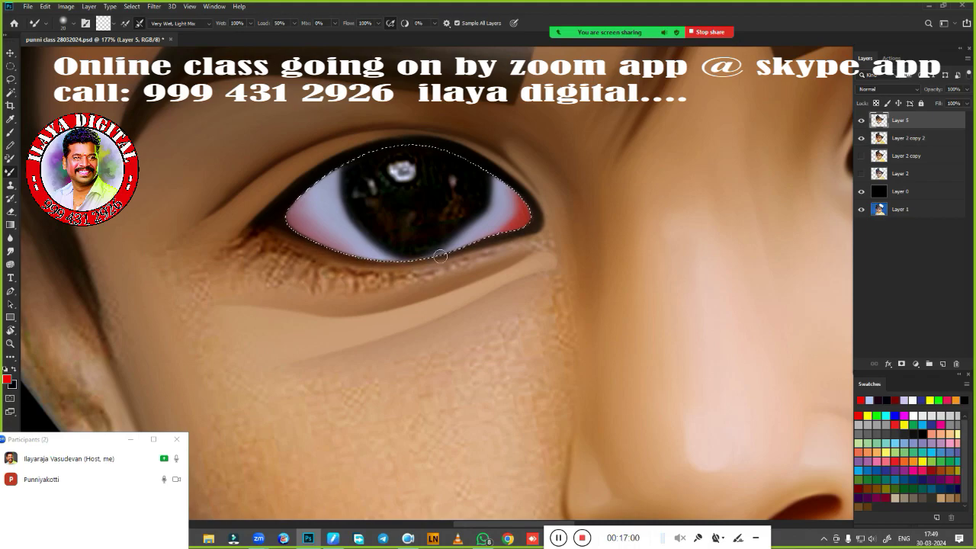
key("ctrl+0")
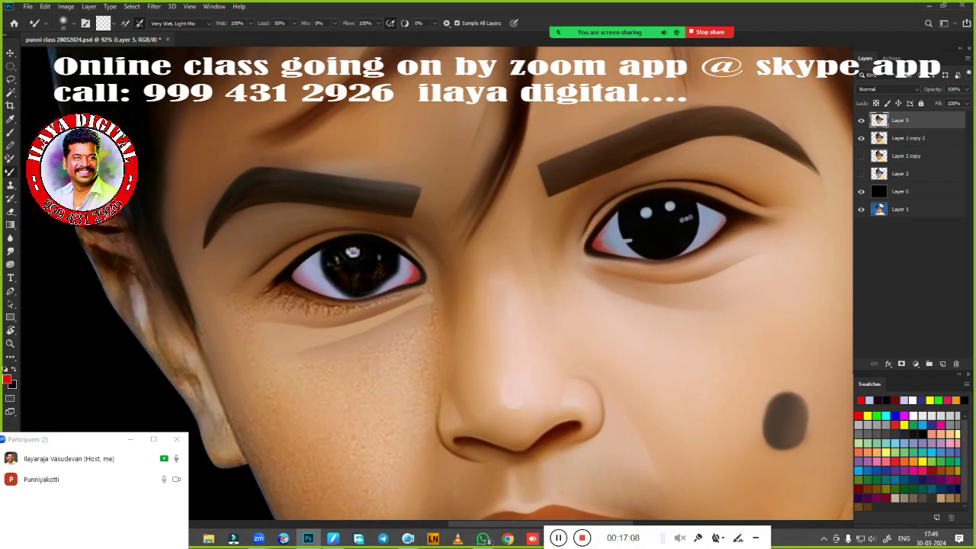
key("l")
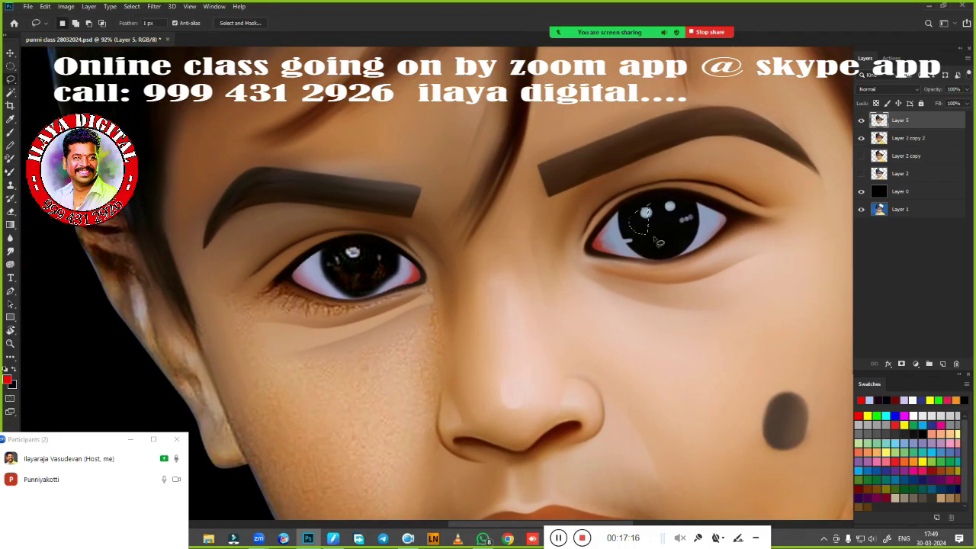
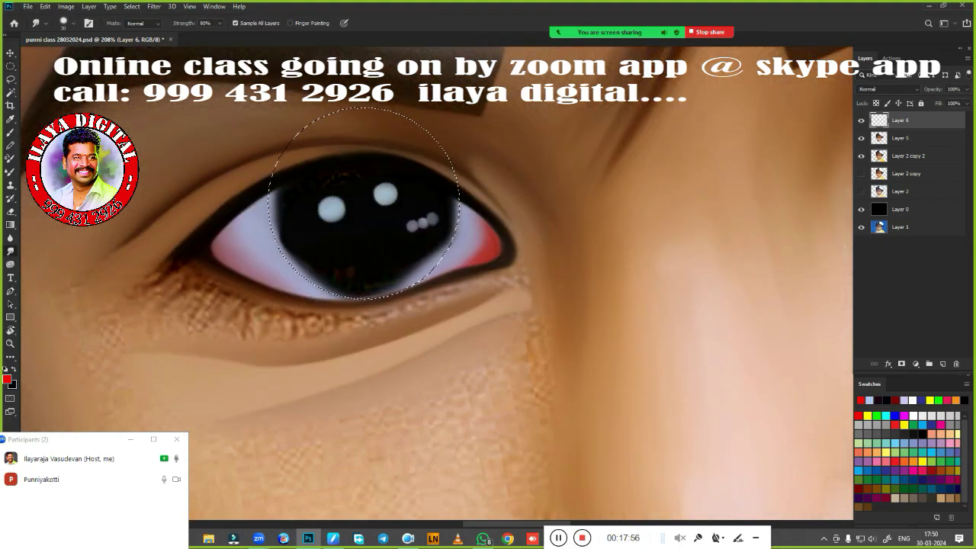
Step: Smudge the lower iris and the eye white's red corner smooth, then deselect
left_click_drag(377, 264, 320, 278)
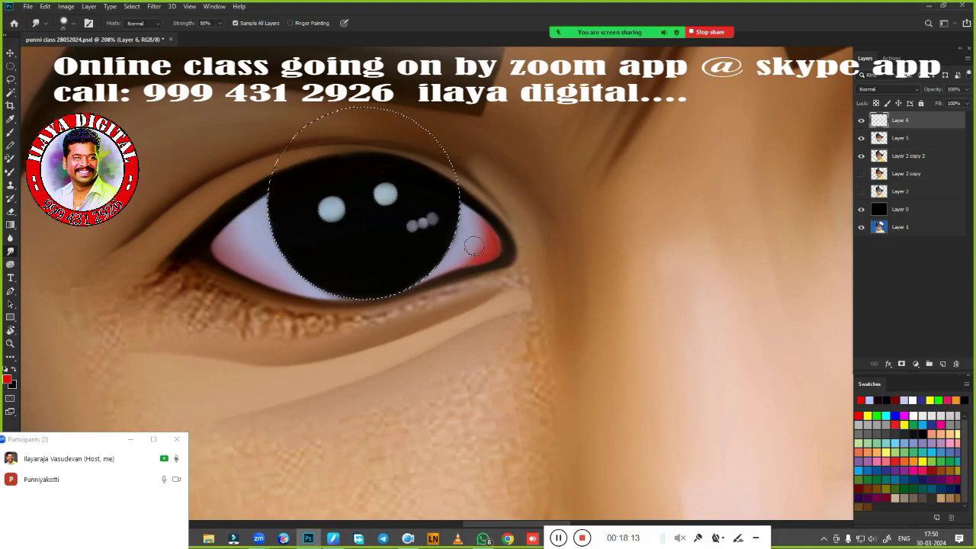
left_click_drag(427, 244, 473, 229)
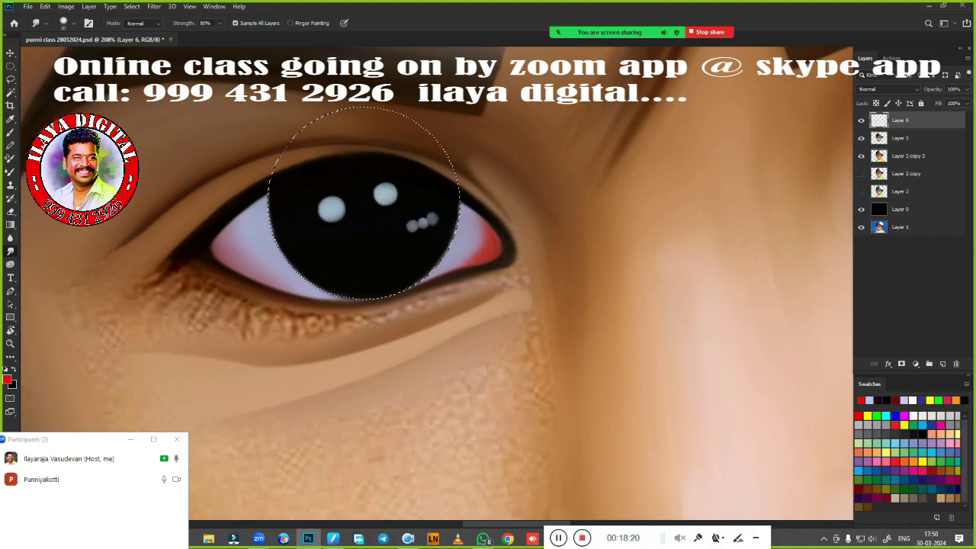
key("ctrl+d")
Step: Smudge away the lash texture along the lower lid and eye corner
scroll(226, 356, "down", 3)
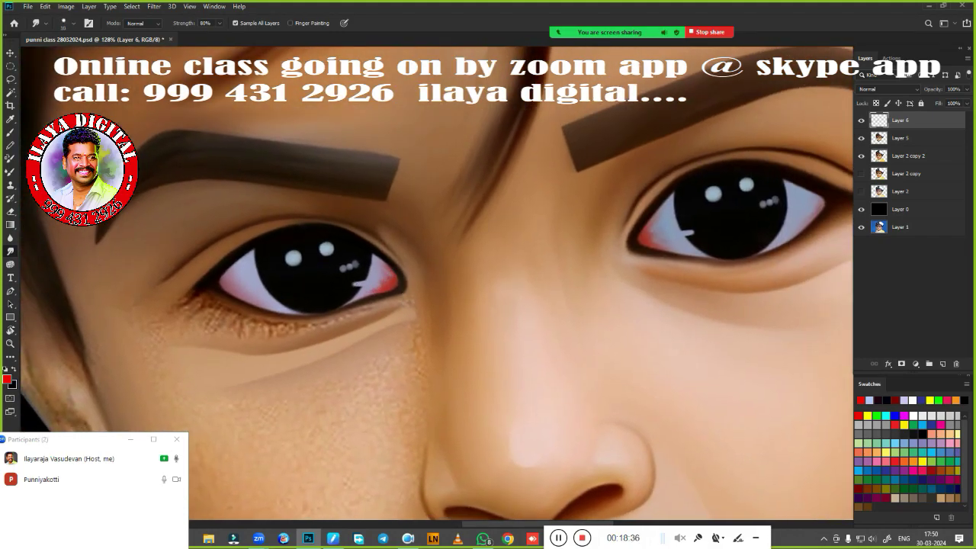
scroll(275, 307, "up", 2)
scroll(276, 306, "up", 2)
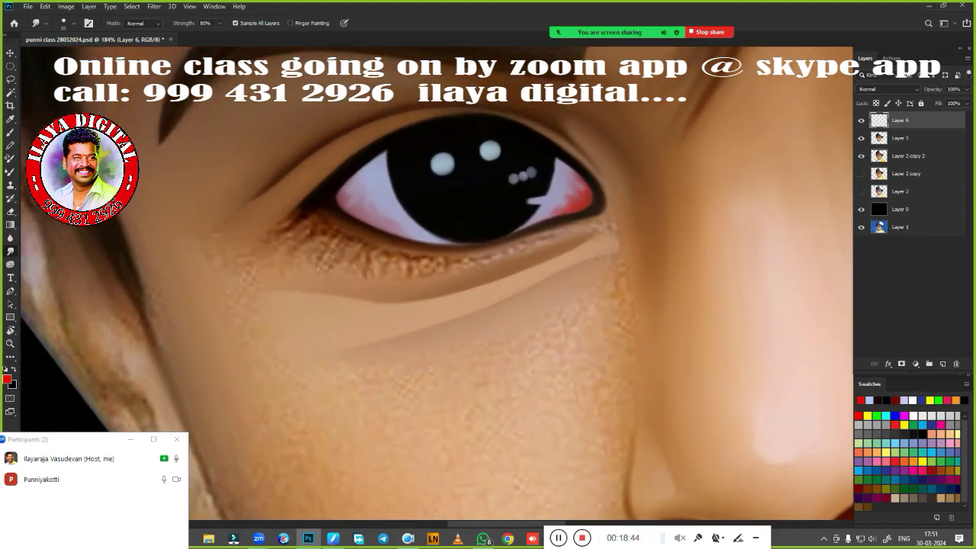
scroll(275, 306, "up", 2)
left_click_drag(237, 199, 273, 211)
left_click_drag(397, 241, 262, 211)
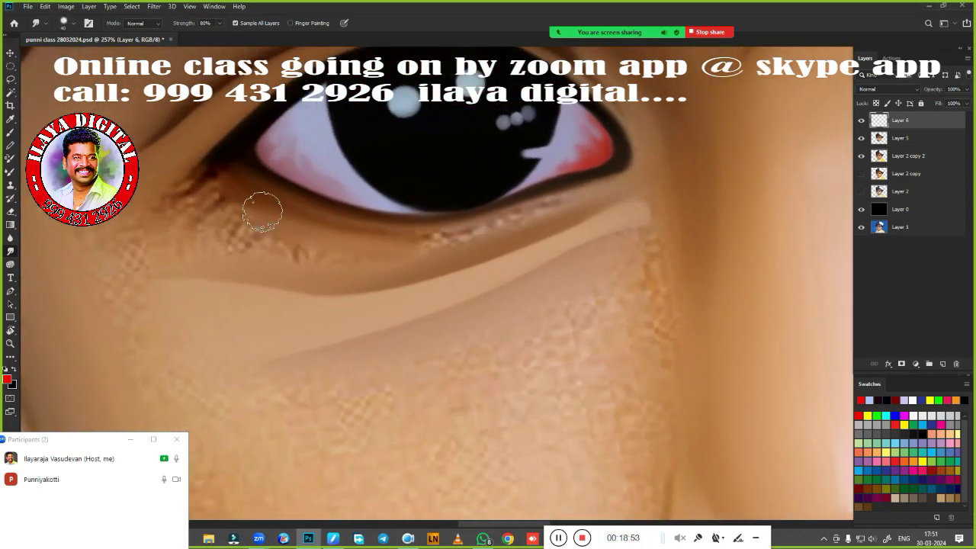
left_click_drag(396, 246, 543, 221)
mouse_move(247, 269)
left_mouse_down()
mouse_move(218, 246)
mouse_move(200, 195)
left_mouse_up()
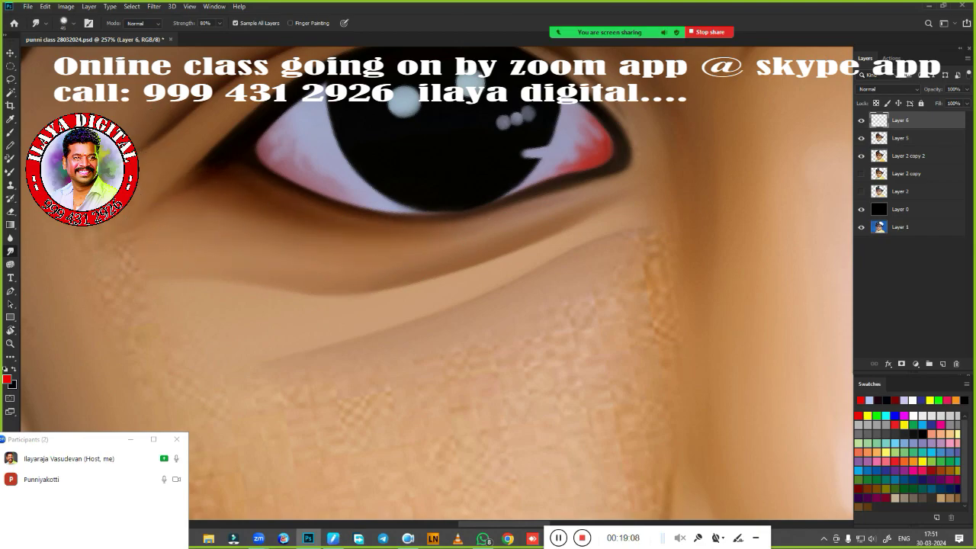
Step: Load the face outline selection from Layer 2 and enlarge the smudge brush to 125
scroll(170, 254, "down", 3)
scroll(252, 305, "down", 2)
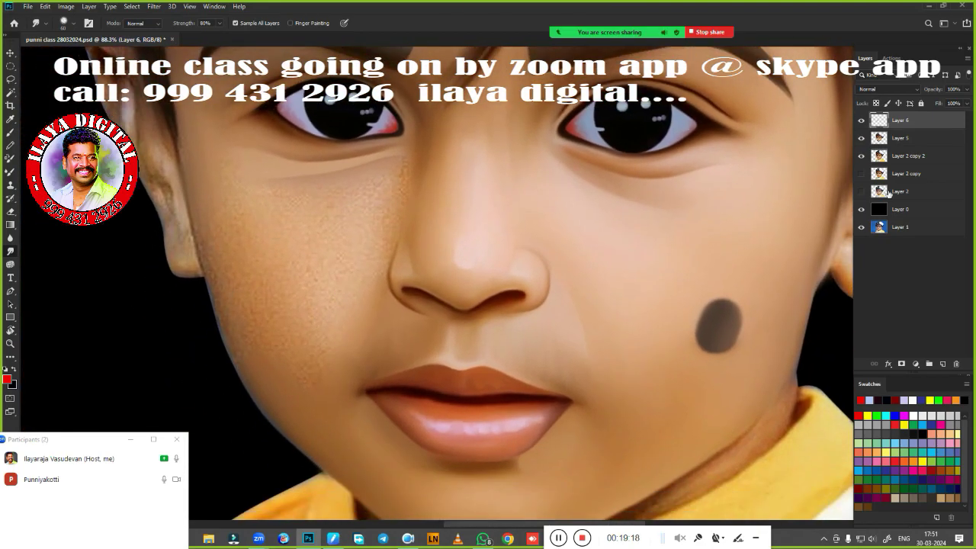
left_click(879, 190, "ctrl")
scroll(468, 287, "down", 2)
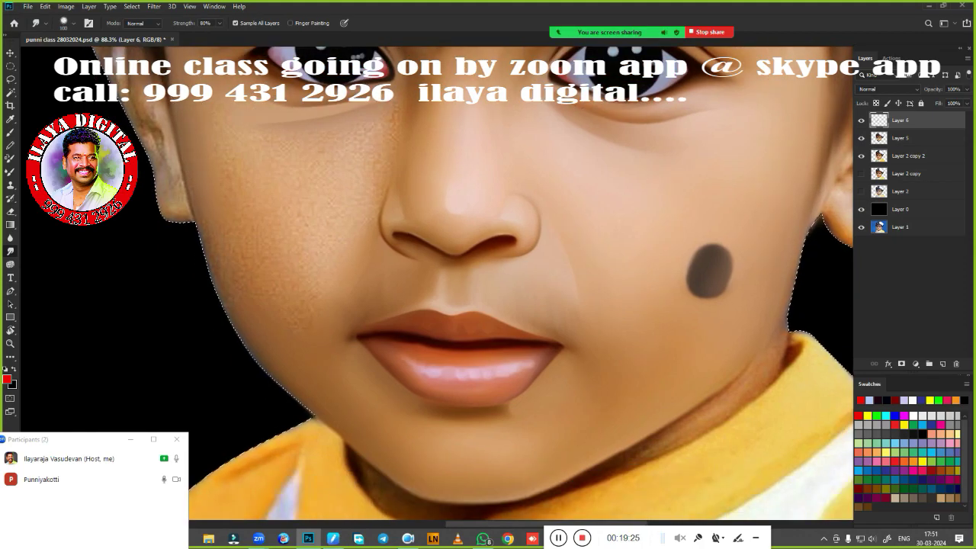
key("bracketright")
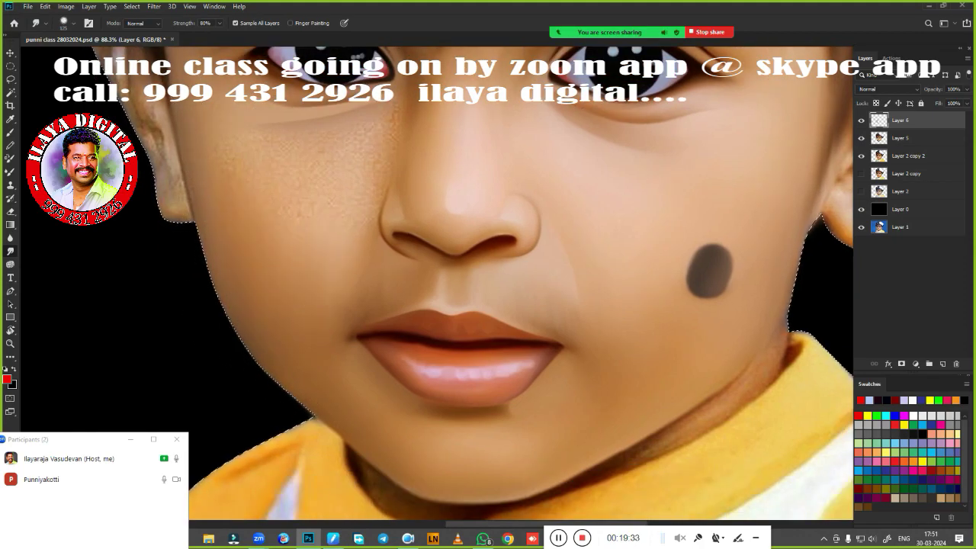
scroll(327, 274, "up", 2)
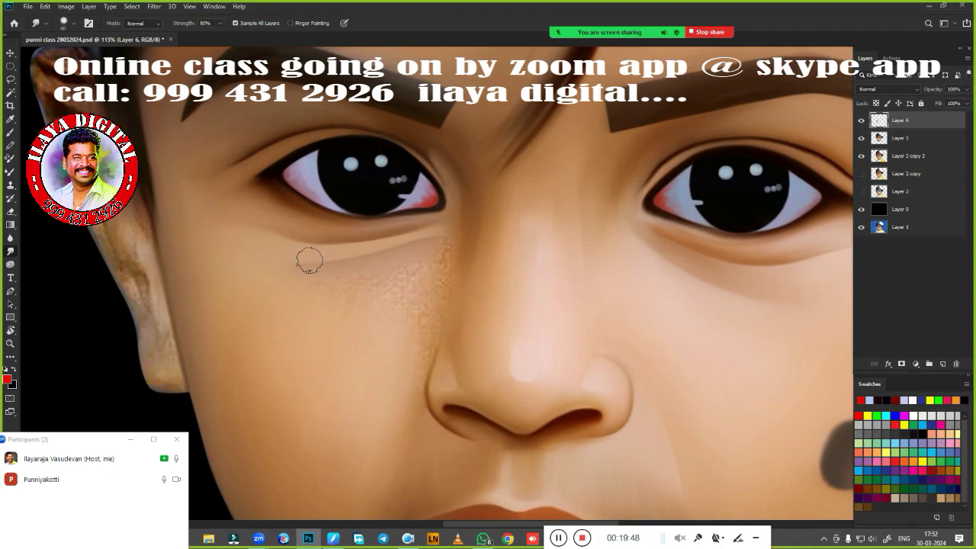
Step: Smudge away the left cheek's dotted texture and soften the ear's front edge
left_click_drag(413, 390, 308, 298)
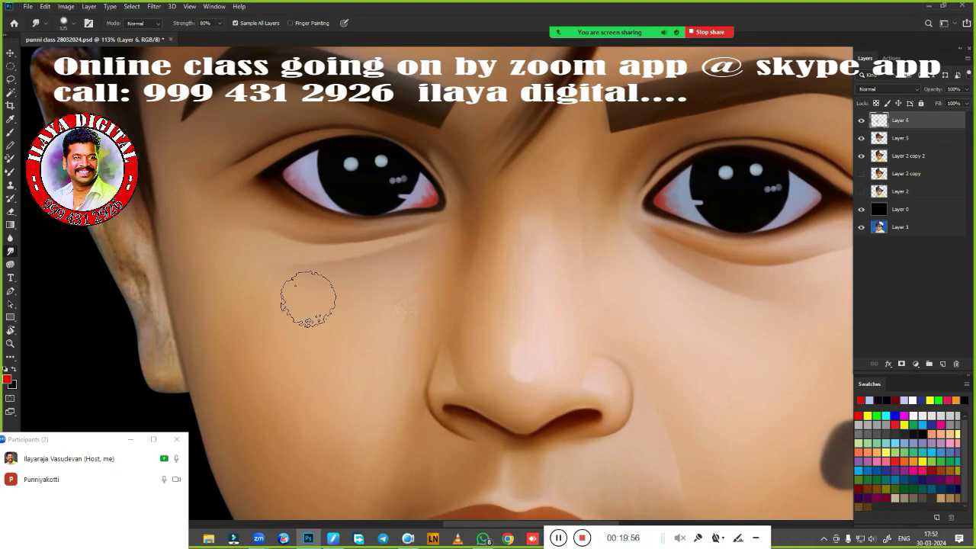
scroll(308, 295, "down", 3)
scroll(354, 316, "up", 1)
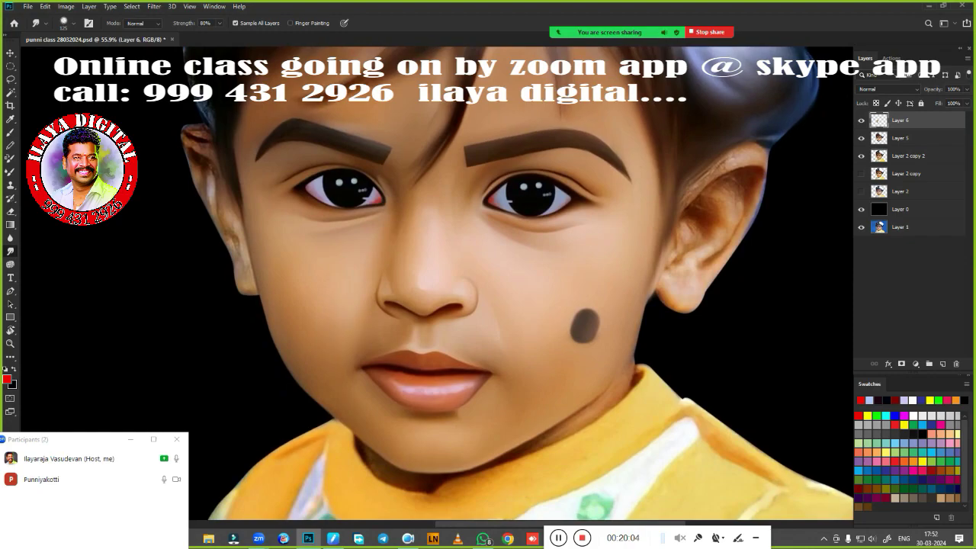
scroll(499, 261, "down", 2)
scroll(500, 260, "down", 1)
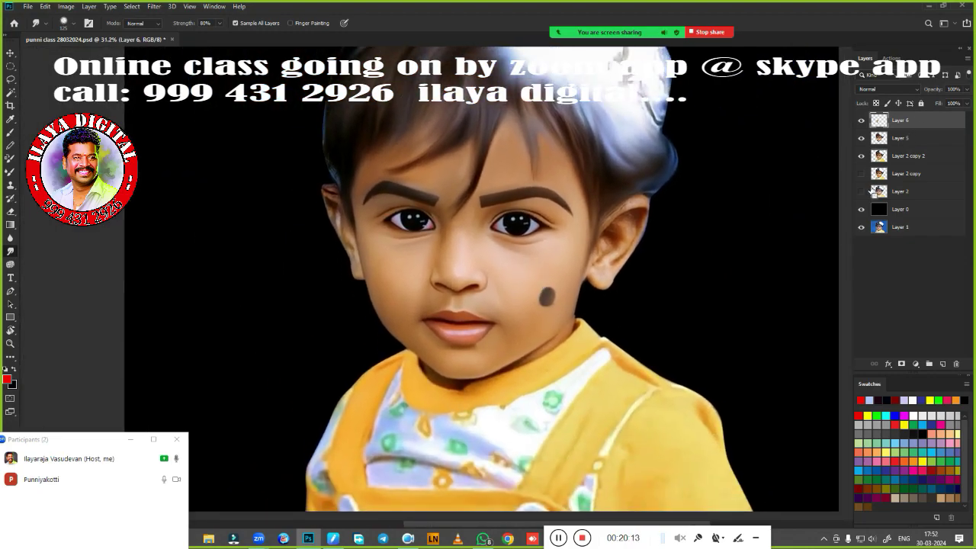
scroll(566, 262, "up", 3)
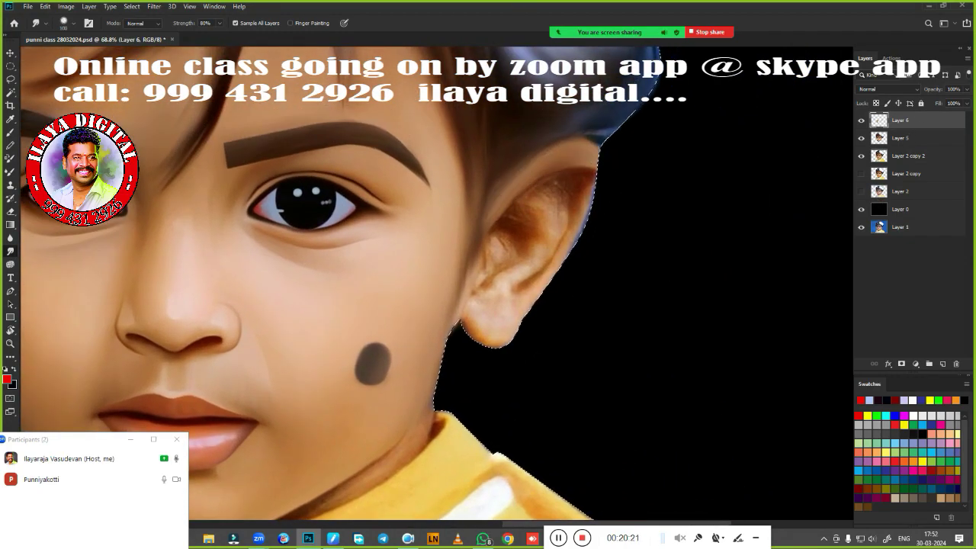
left_click_drag(480, 238, 475, 296)
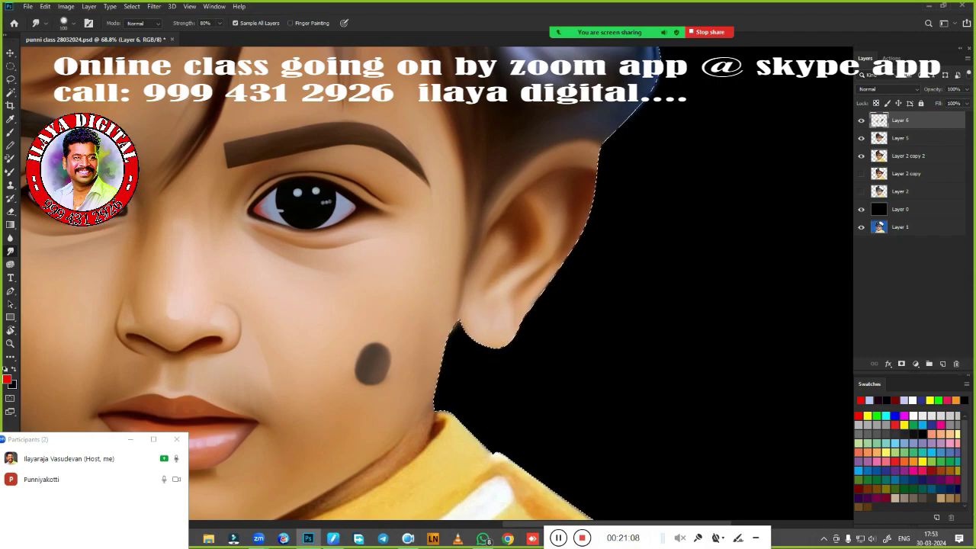
left_click_drag(442, 382, 591, 139)
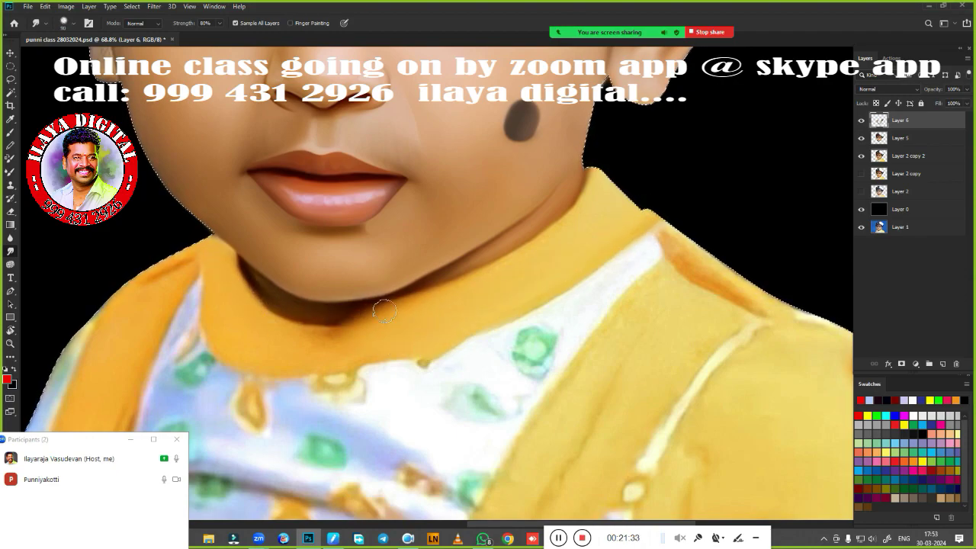
Step: Smooth the shadow under the chin and blend the ear's highlight into the skin
left_click_drag(320, 311, 450, 284)
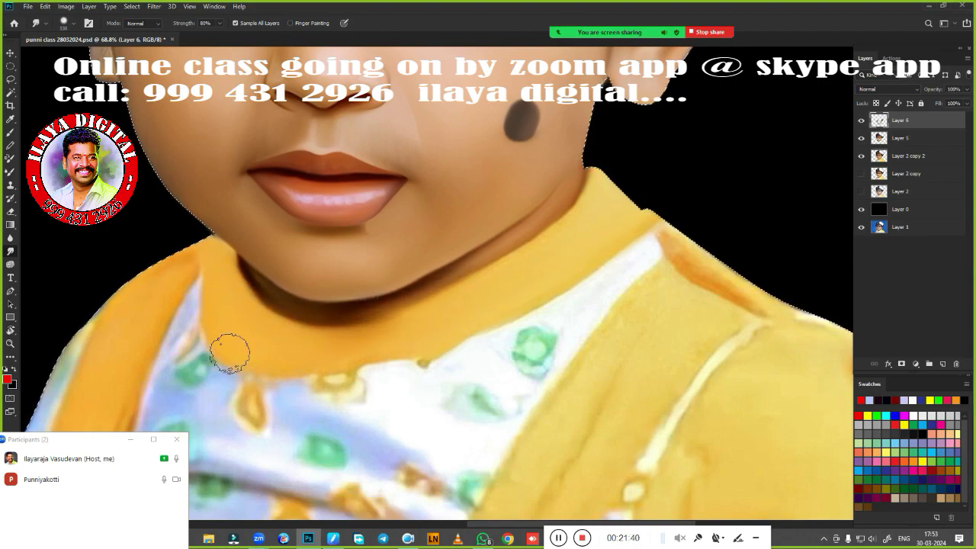
scroll(459, 352, "down", 5)
scroll(459, 352, "up", 5)
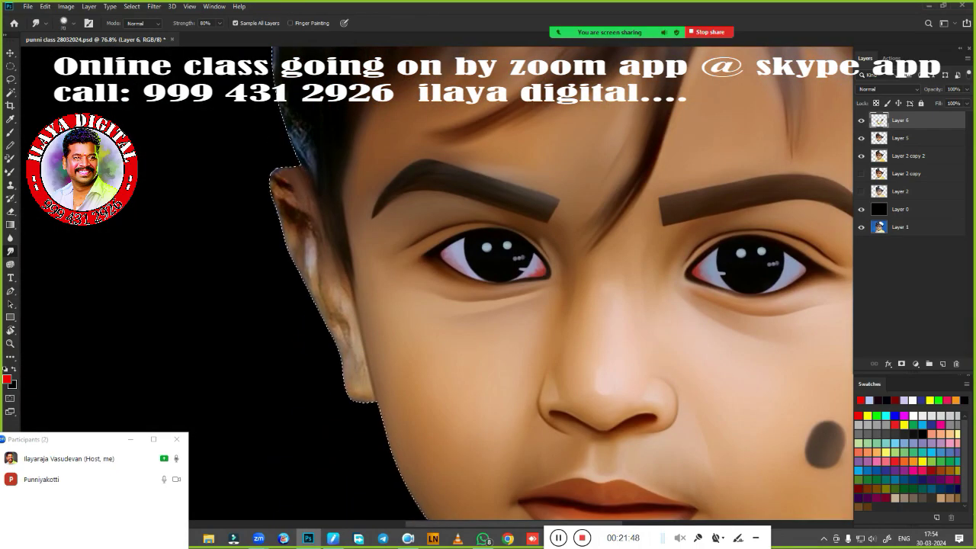
mouse_move(321, 251)
left_mouse_down()
mouse_move(351, 381)
mouse_move(385, 446)
left_mouse_up()
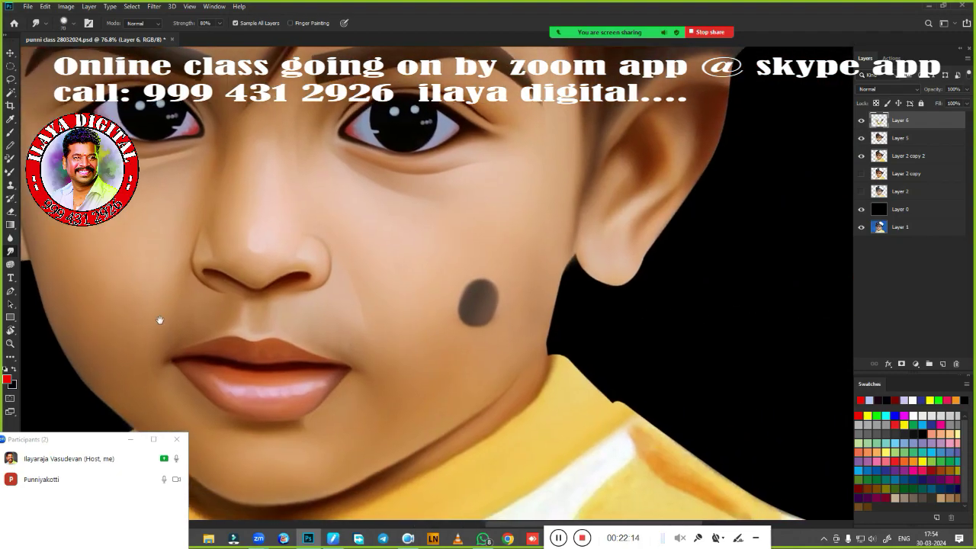
Step: Blend the edges of the white hair region smooth
left_click_drag(160, 320, 506, 226)
scroll(401, 237, "down", 5)
scroll(401, 237, "up", 5)
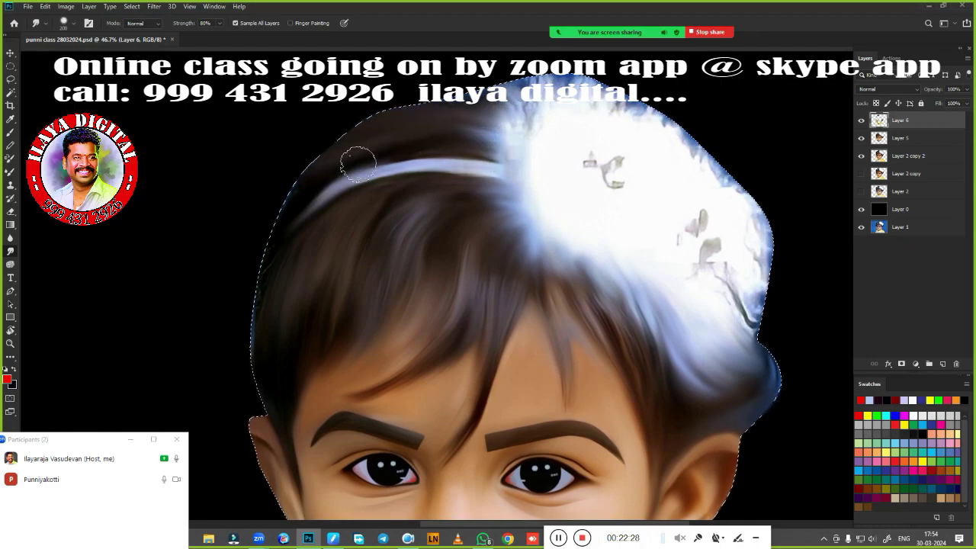
left_click_drag(733, 374, 762, 320)
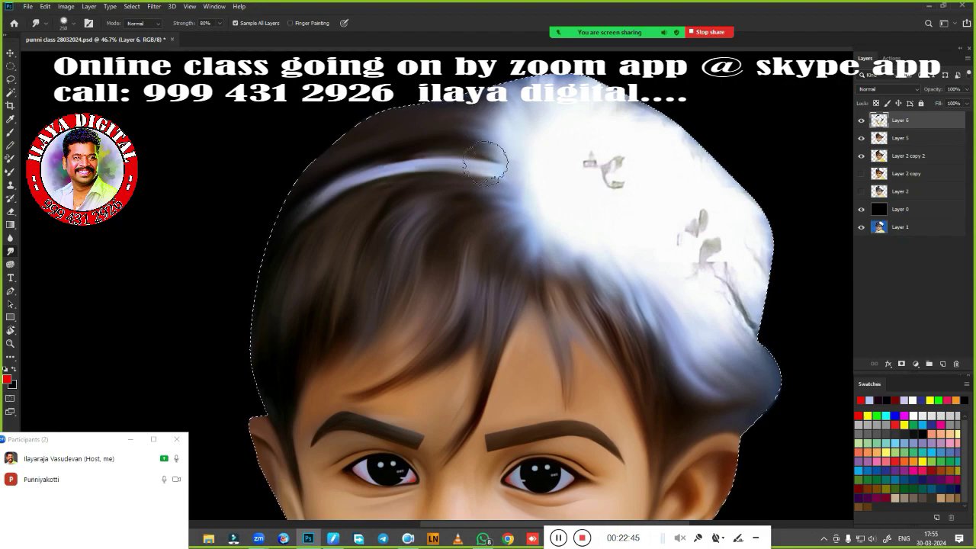
scroll(305, 198, "down", 4)
scroll(320, 191, "down", 4)
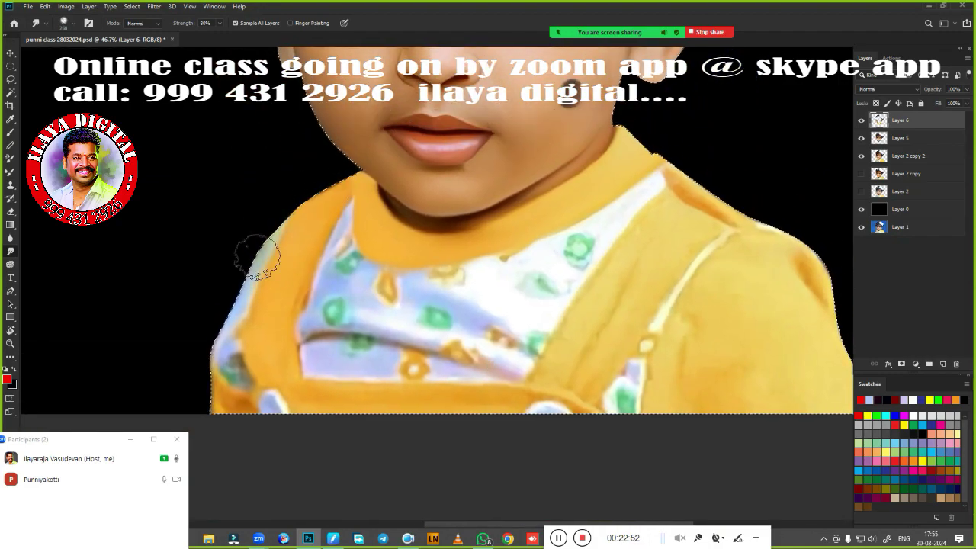
Step: Smear blue-white patches, the white stripe and dark orange patches off both shoulders
mouse_move(252, 257)
left_mouse_down()
mouse_move(221, 359)
mouse_move(224, 397)
mouse_move(215, 277)
left_mouse_up()
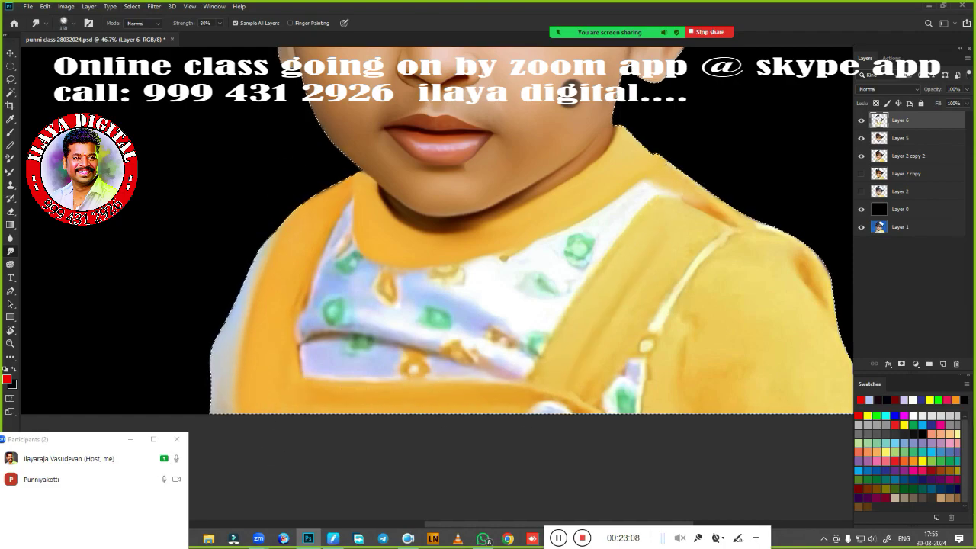
mouse_move(743, 230)
left_mouse_down()
mouse_move(591, 429)
mouse_move(453, 404)
mouse_move(229, 321)
left_mouse_up()
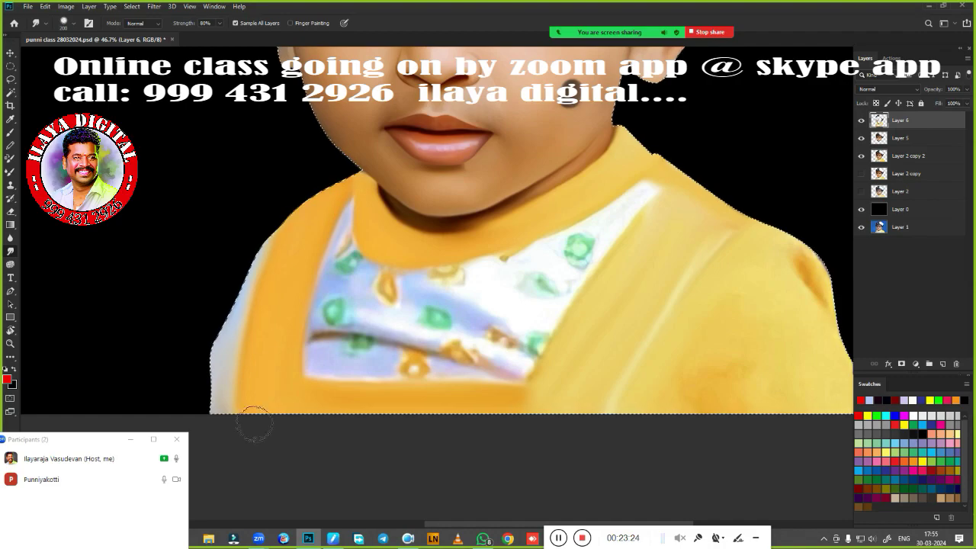
left_click_drag(251, 414, 23, 373)
left_click_drag(453, 354, 515, 328)
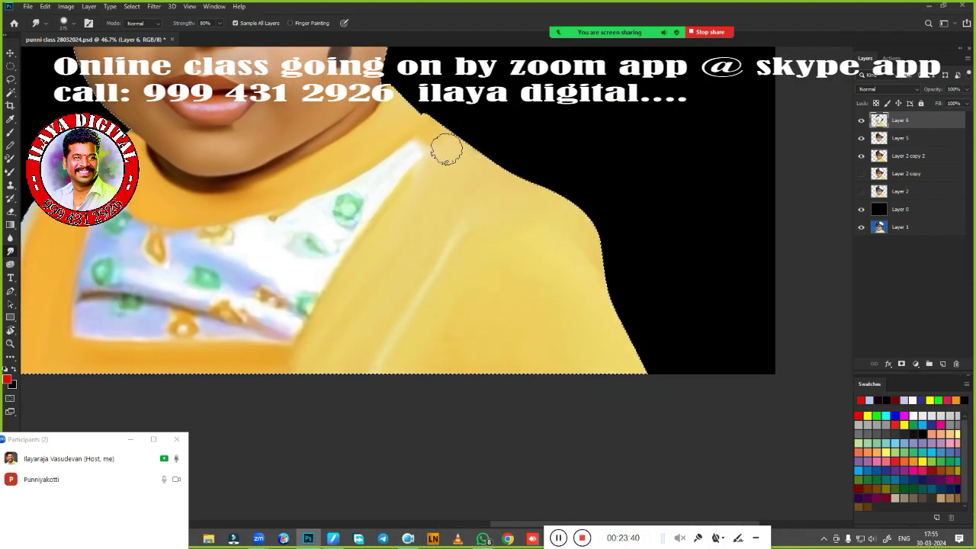
Step: Smear away the collar's dots and blend its orange and yellow edges
left_click_drag(447, 153, 622, 156)
mouse_move(496, 211)
left_mouse_down()
mouse_move(518, 207)
mouse_move(320, 229)
mouse_move(300, 208)
left_mouse_up()
left_click_drag(293, 158, 266, 309)
mouse_move(290, 234)
left_mouse_down()
mouse_move(453, 244)
mouse_move(439, 233)
mouse_move(338, 305)
mouse_move(479, 295)
left_mouse_up()
left_click_drag(313, 228, 408, 221)
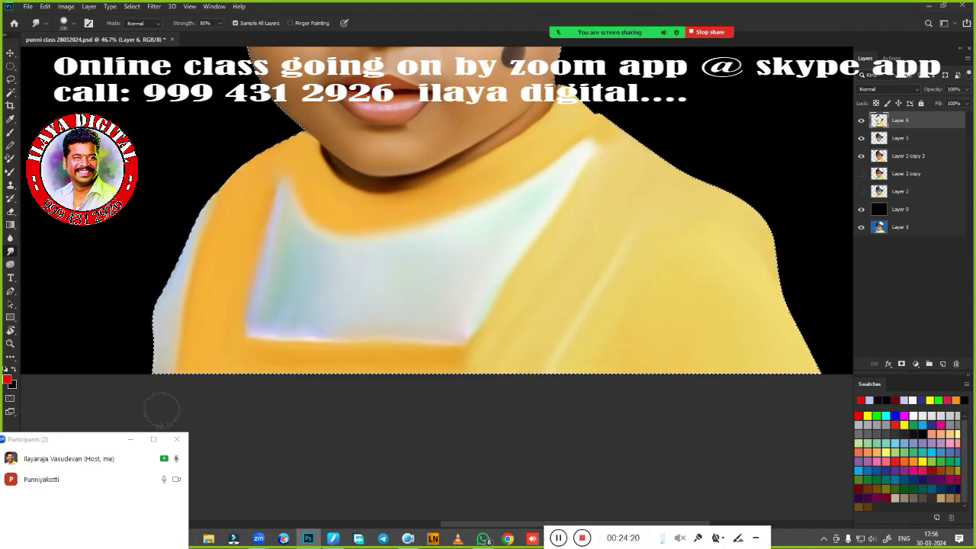
left_click_drag(471, 355, 515, 328)
left_click_drag(551, 209, 500, 319)
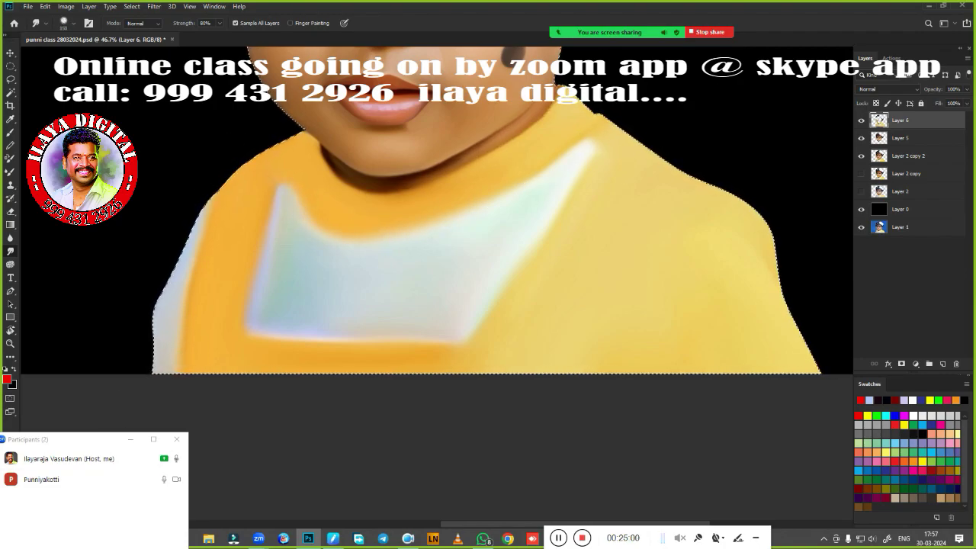
Step: Duplicate Layer 6 and make the black background and painted child layers visible
key("ctrl+0")
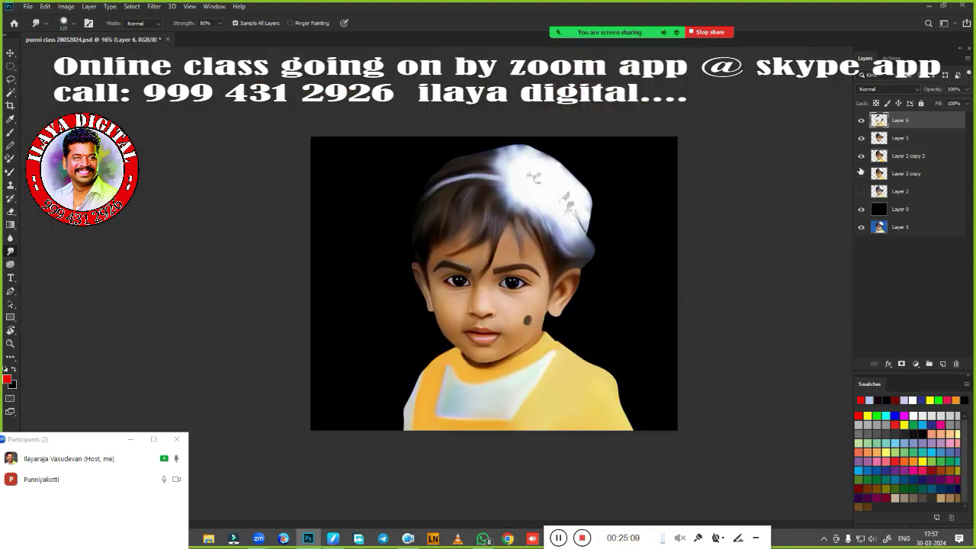
key("ctrl+j")
left_click(861, 209, "alt")
key("ctrl+plus")
left_click(862, 191)
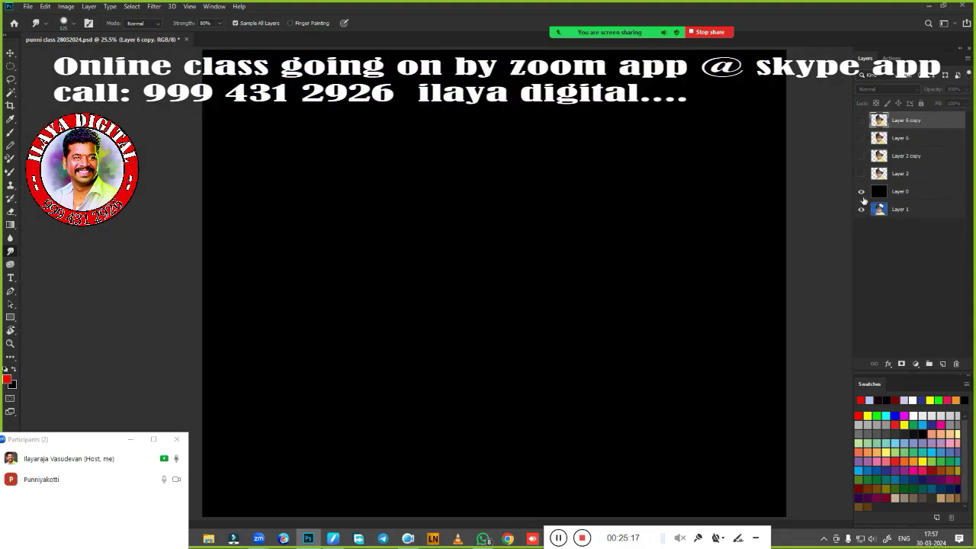
left_click(861, 173)
left_click(861, 156)
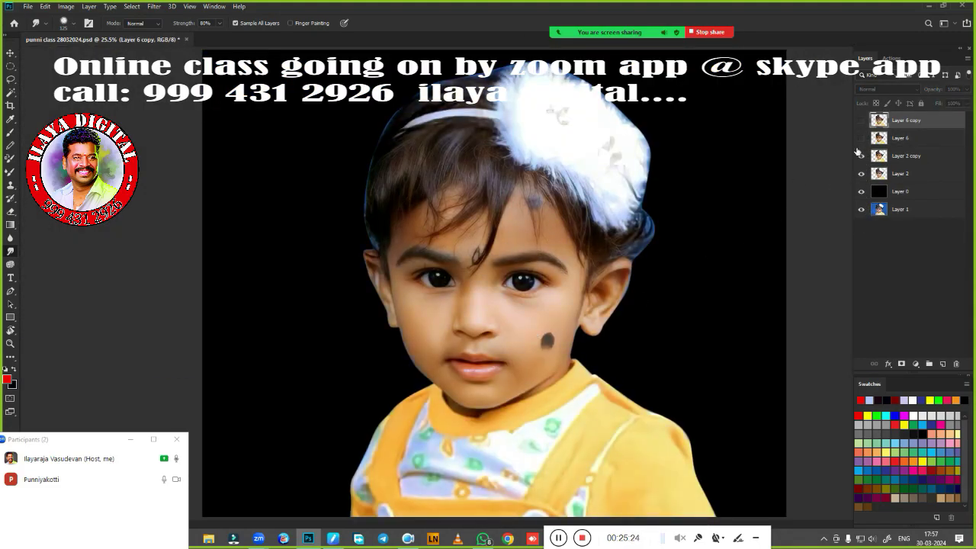
left_click(861, 137)
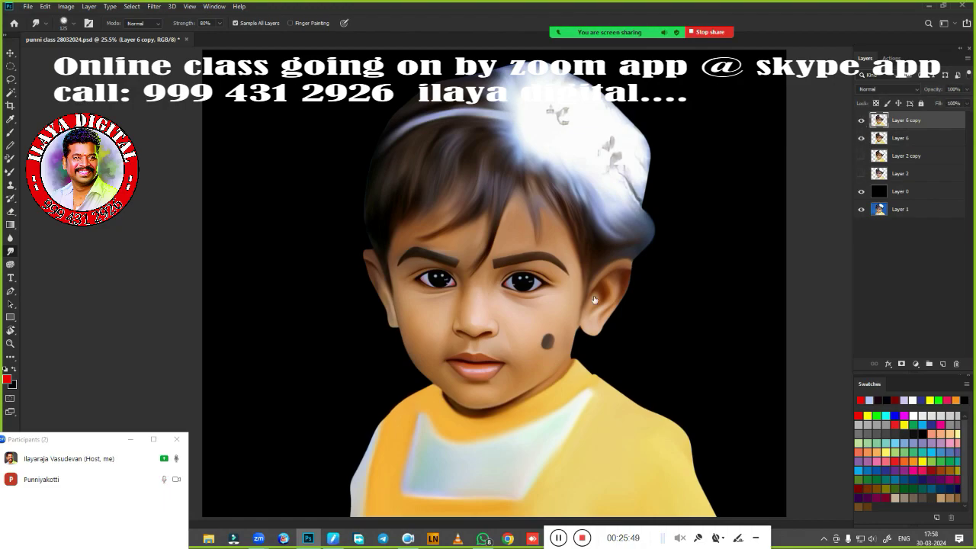
left_click_drag(595, 300, 690, 284)
Step: Select the portrait's Highlights with Color Range
left_click(131, 6)
left_click(145, 108)
left_click(717, 87)
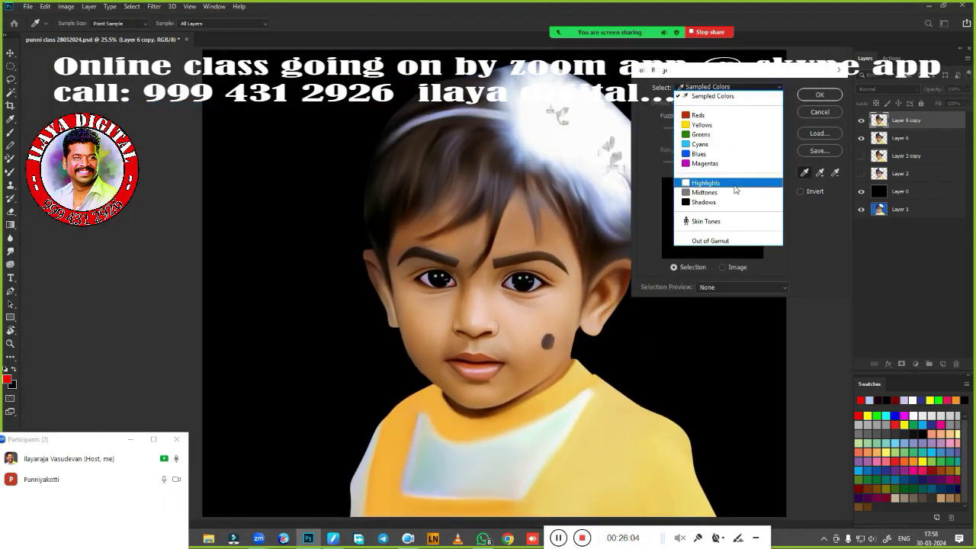
left_click(717, 221)
key("Return")
Step: Tint the highlights slightly magenta and blue with Color Balance, then deselect
key("ctrl+b")
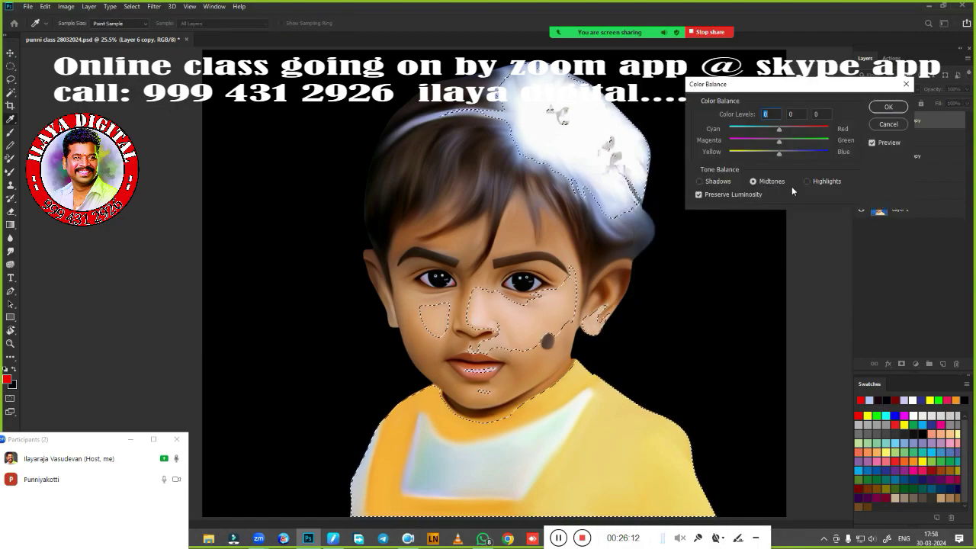
left_click(806, 181)
mouse_move(779, 154)
left_mouse_down()
mouse_move(790, 153)
mouse_move(777, 140)
left_mouse_up()
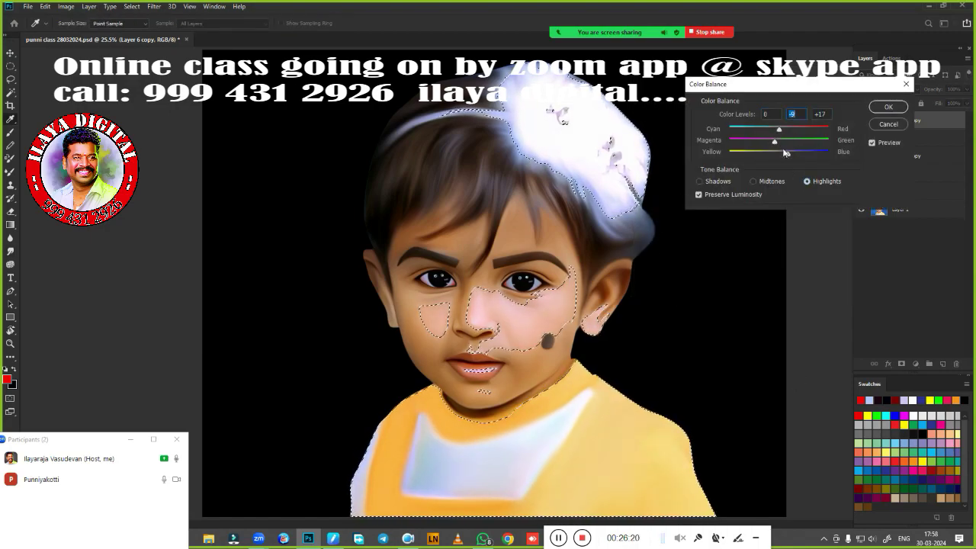
left_click(884, 109)
key("ctrl+d")
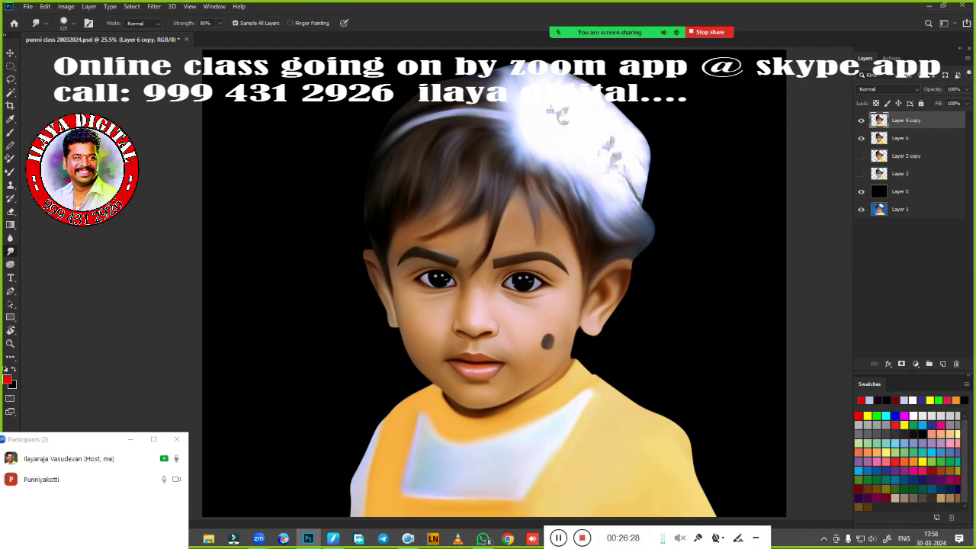
Step: Apply Selective Color: less yellow and more black in Reds, deeper Blacks
key("ctrl+shift+alt+b")
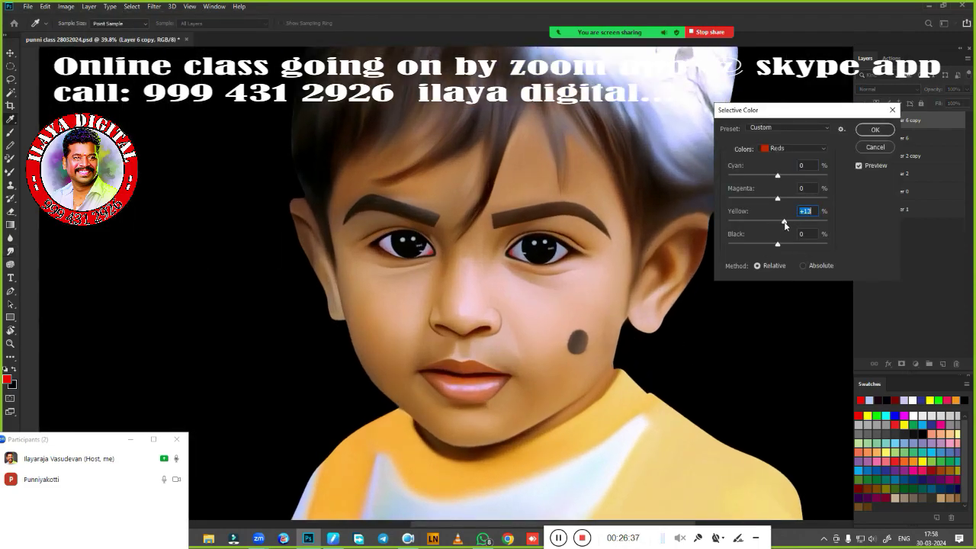
left_click_drag(785, 227, 766, 222)
left_click_drag(777, 244, 782, 245)
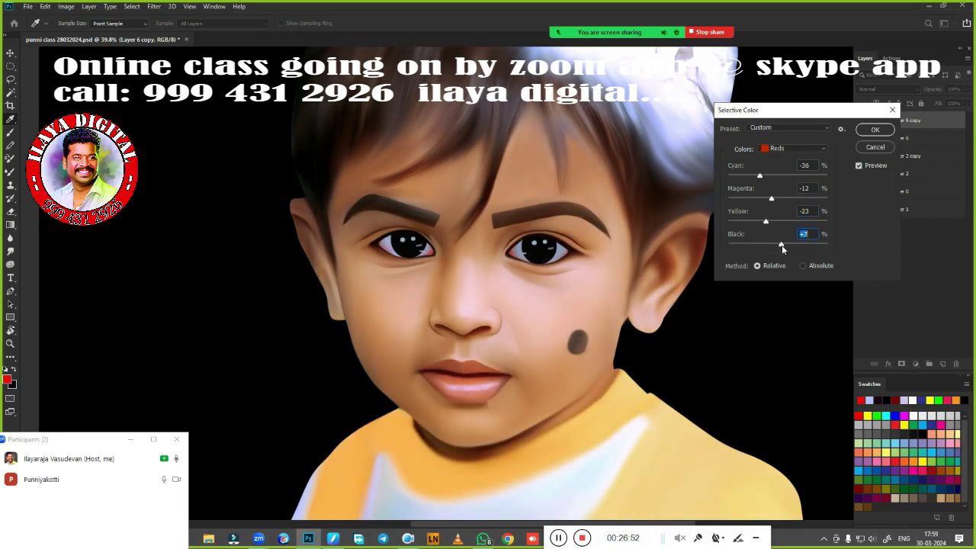
key("alt+7")
left_click(792, 148)
left_click(777, 191)
mouse_move(777, 244)
left_mouse_down()
mouse_move(818, 243)
mouse_move(753, 242)
mouse_move(784, 242)
left_mouse_up()
key("Return")
Step: Shift the portrait's midtones slightly toward red with Color Balance
scroll(644, 290, "down", 3)
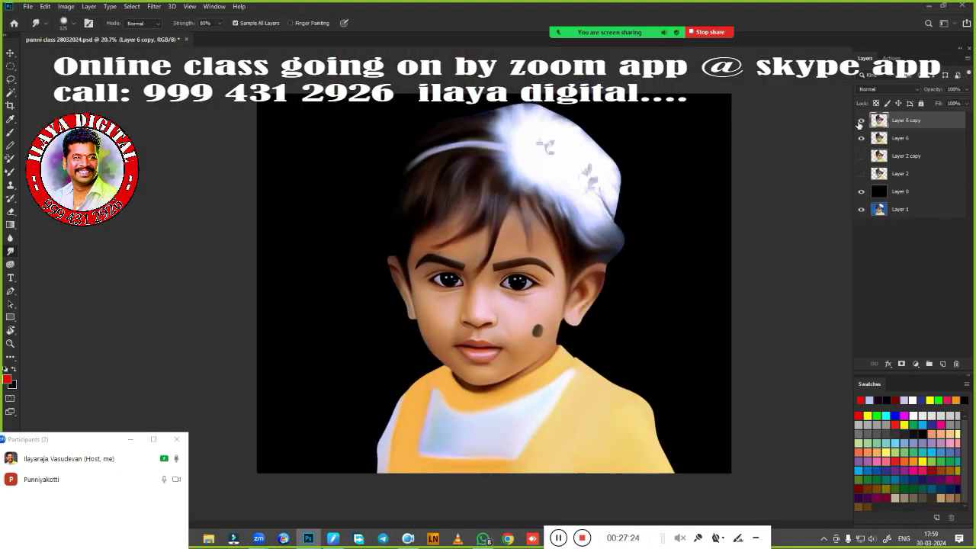
scroll(644, 289, "up", 1)
key("ctrl+b")
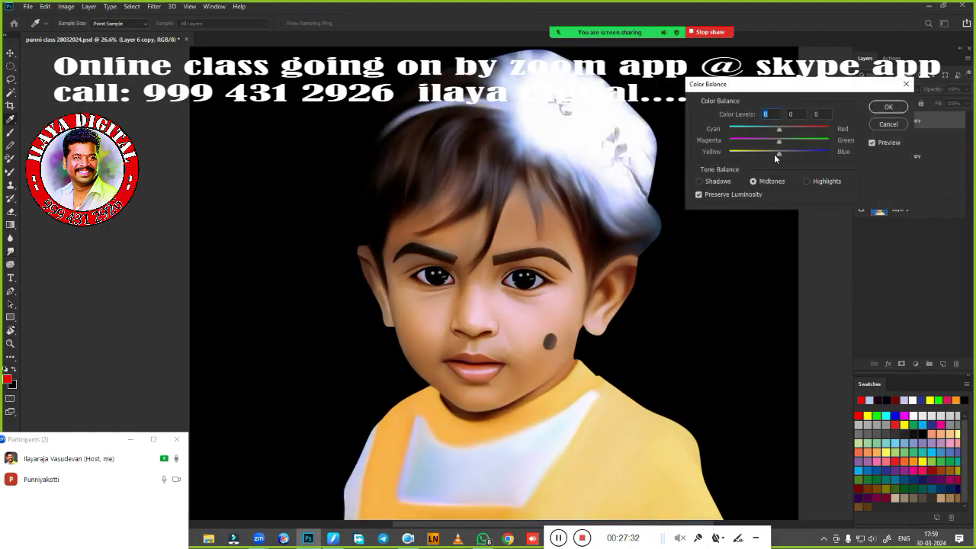
left_click_drag(778, 130, 782, 130)
key("Return")
Step: Boost the portrait's saturation with Hue/Saturation
scroll(686, 328, "down", 2)
scroll(621, 295, "up", 4)
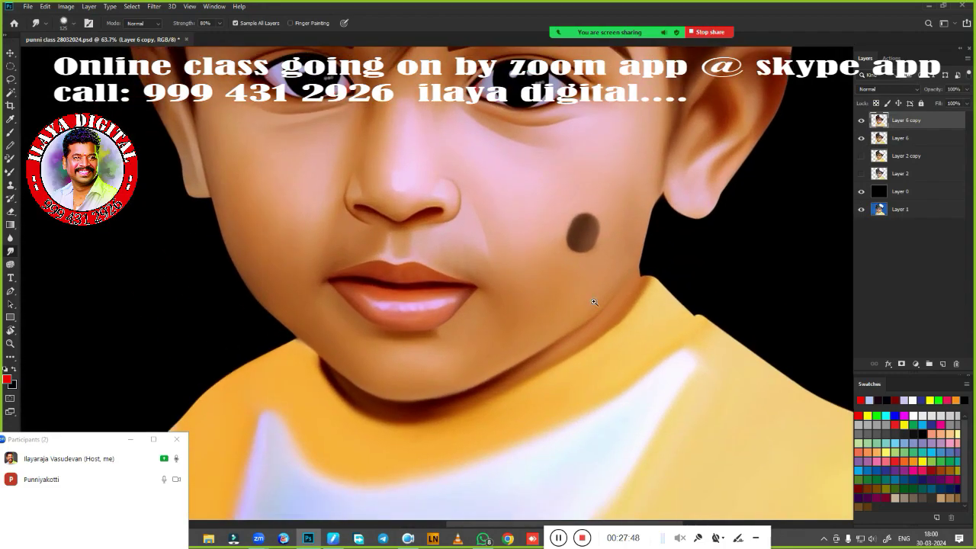
scroll(609, 305, "down", 2)
key("ctrl+u")
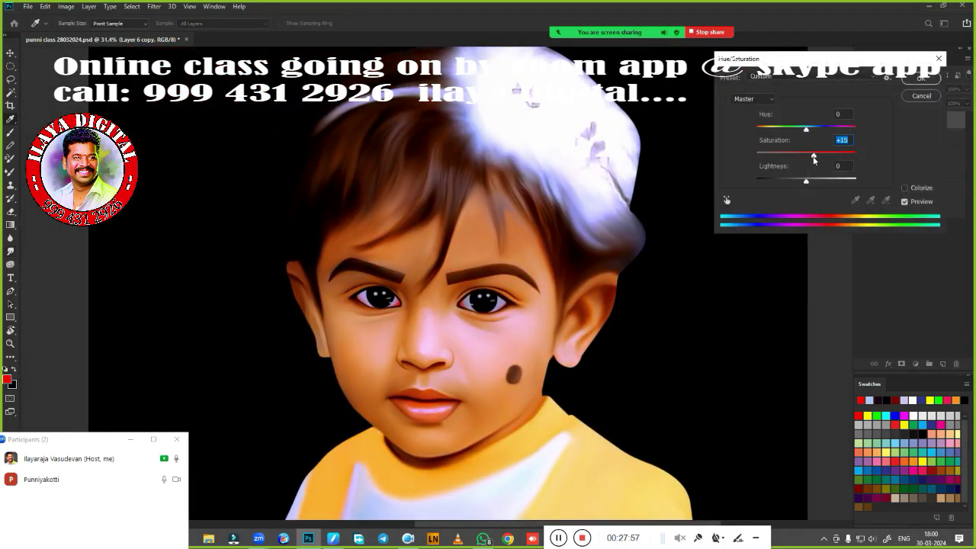
left_click(921, 77)
scroll(549, 269, "up", 5)
Step: Lasso the lips and copy them onto their own layer
key("l")
left_click_drag(358, 206, 381, 198)
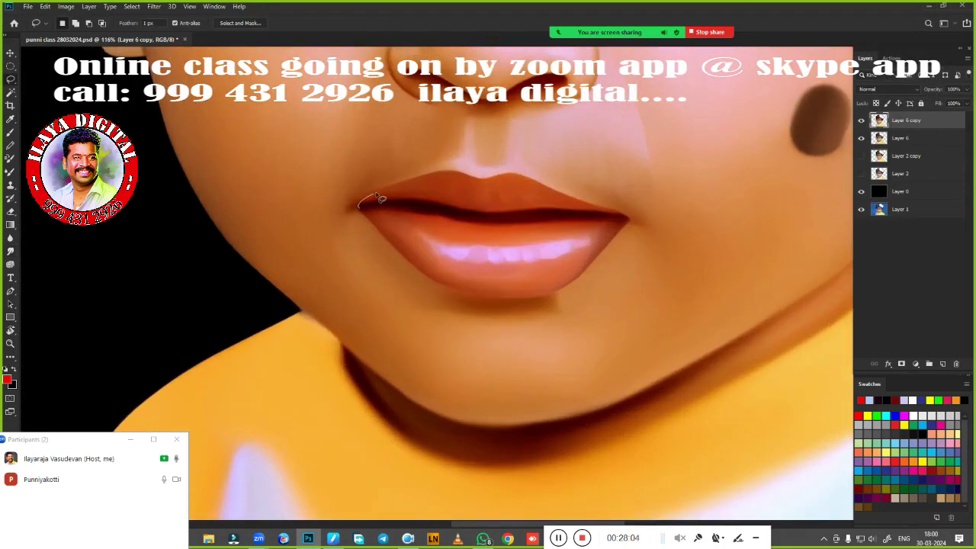
scroll(418, 273, "down", 5)
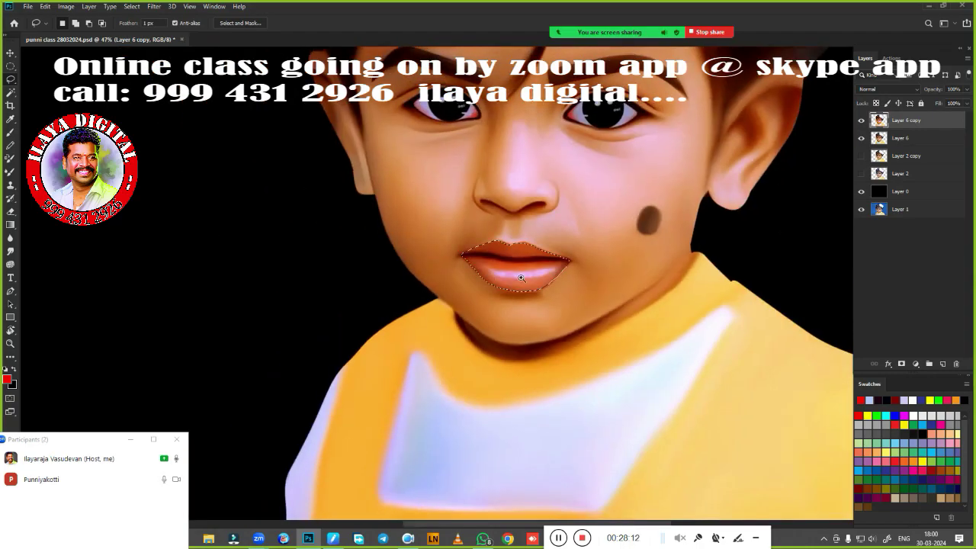
scroll(633, 306, "down", 1)
key("ctrl+j")
left_click(861, 138)
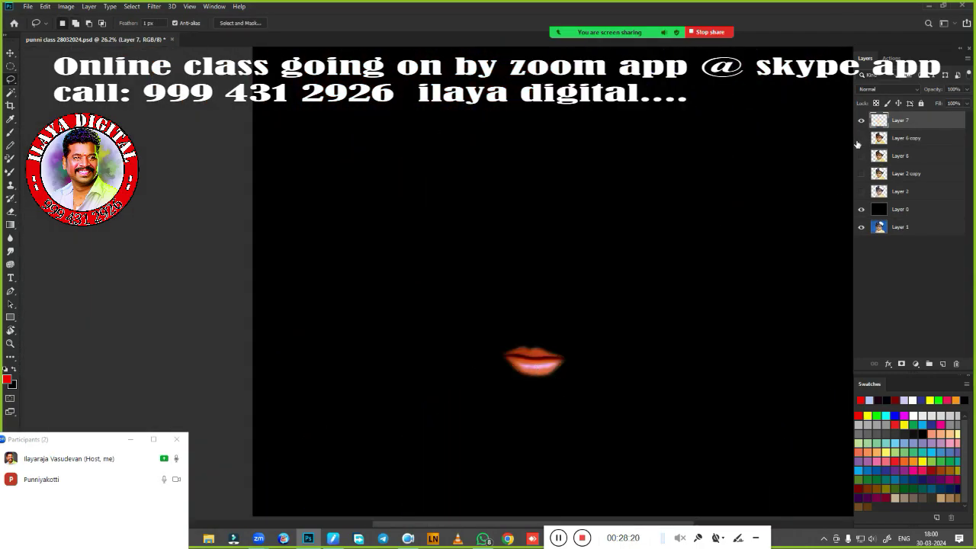
Step: Darken the lips with Curves by raising the black point, then boost their saturation
scroll(653, 298, "down", 1)
key("ctrl+m")
left_click_drag(588, 259, 598, 259)
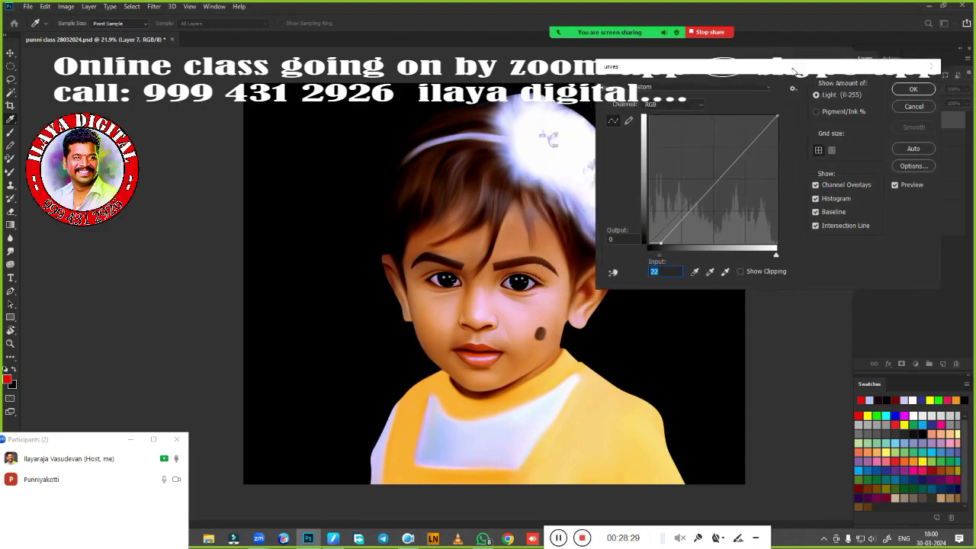
key("ctrl+plus")
key("ctrl+plus")
key("ctrl+plus")
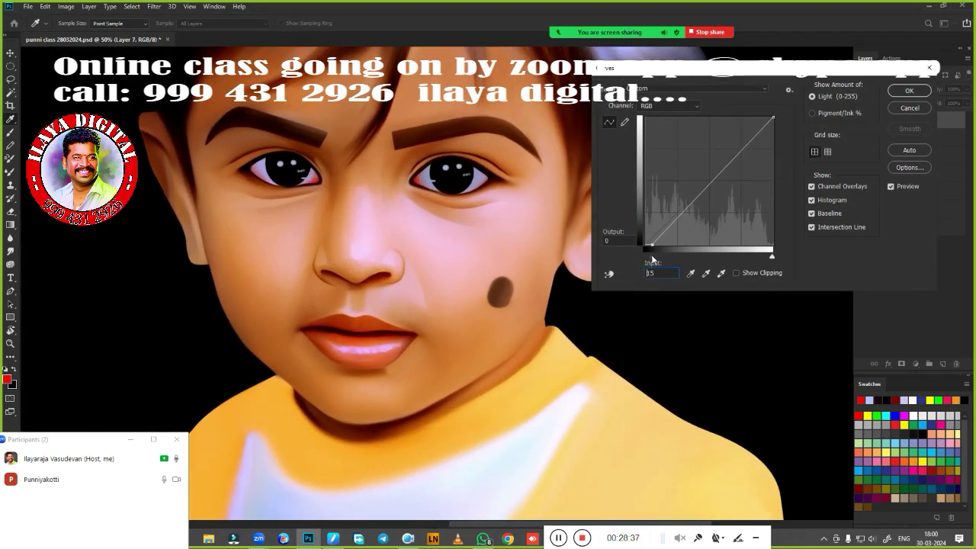
key("Return")
scroll(701, 311, "down", 2)
key("ctrl+u")
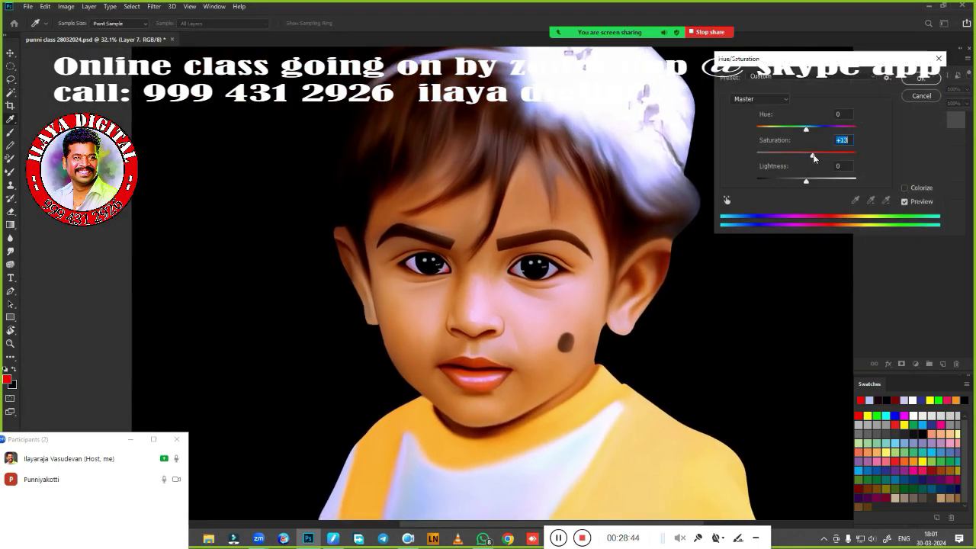
key("Return")
scroll(733, 285, "up", 3)
Step: Show Layer 6 again and merge the lips layer into Layer 6 copy
key("l")
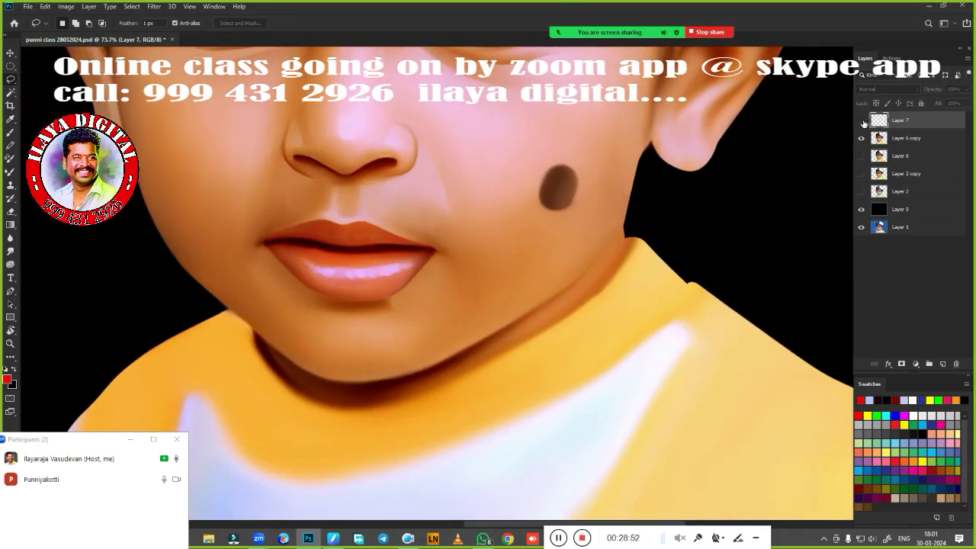
scroll(733, 285, "up", 2)
left_click(861, 155)
scroll(544, 279, "down", 3)
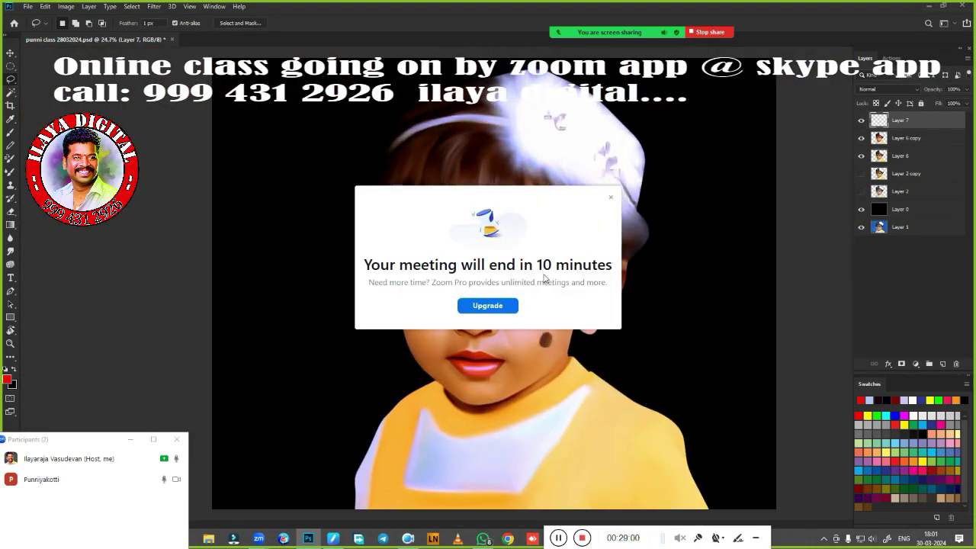
left_click(611, 199)
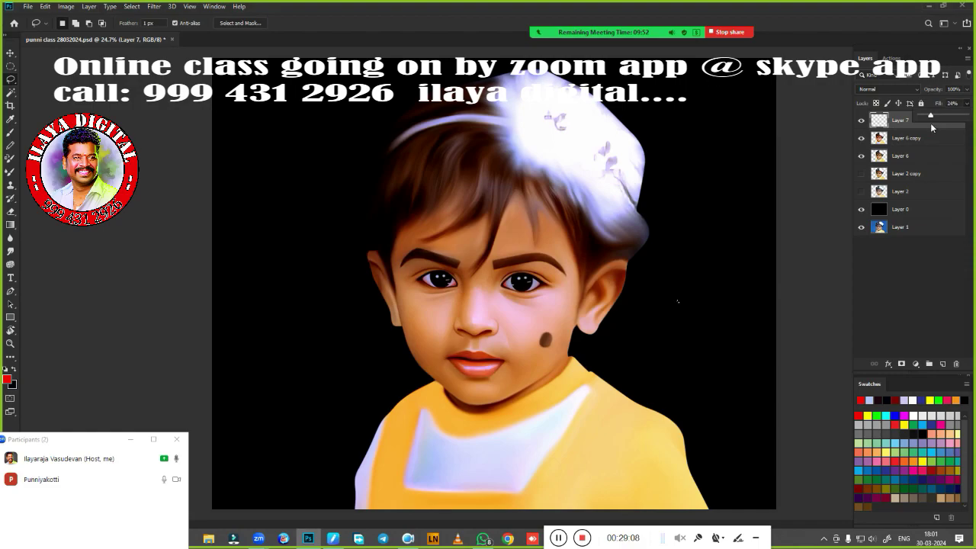
scroll(693, 312, "up", 3)
scroll(686, 333, "down", 3)
scroll(532, 322, "up", 2)
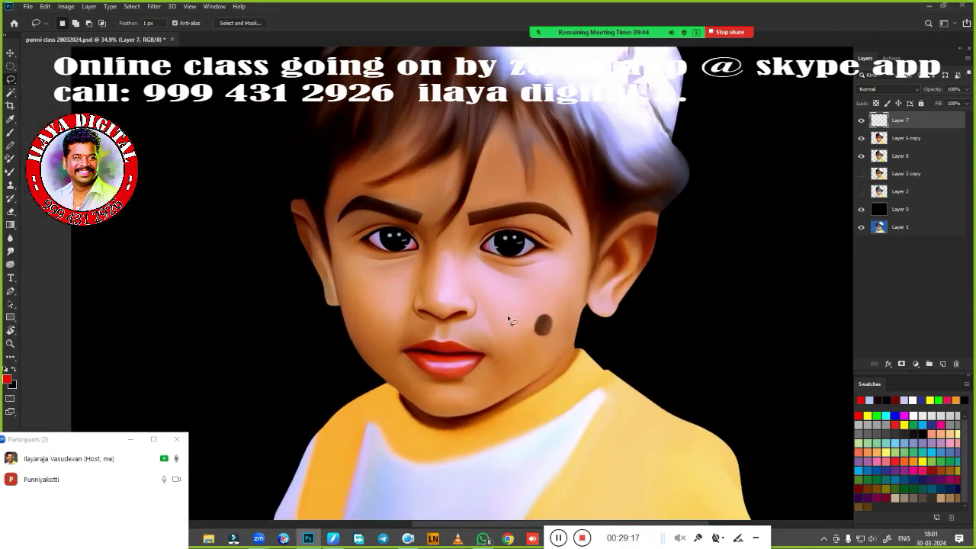
key("ctrl+e")
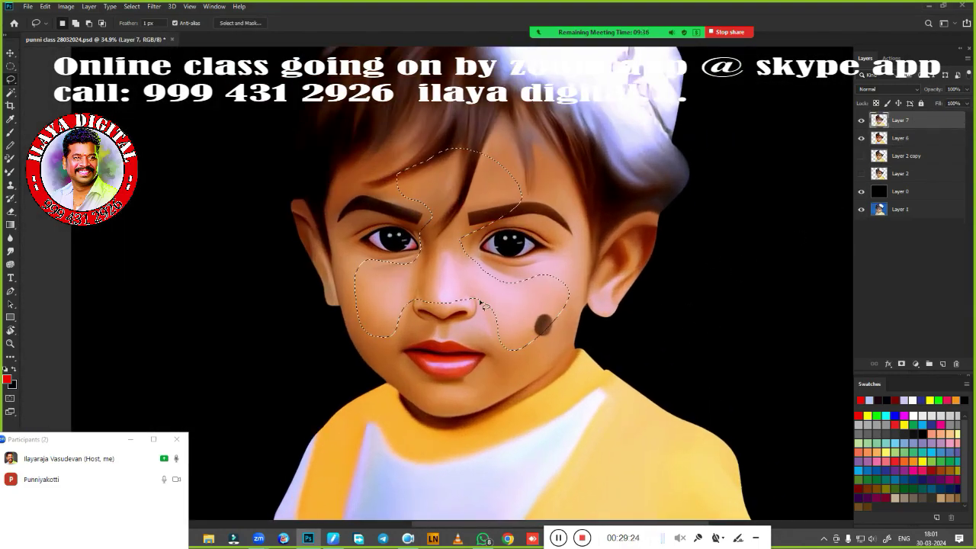
Step: Feather the face selection and apply a Color Balance tint to that area
key("shift+F6")
key("Return")
key("Return")
key("shift+F6")
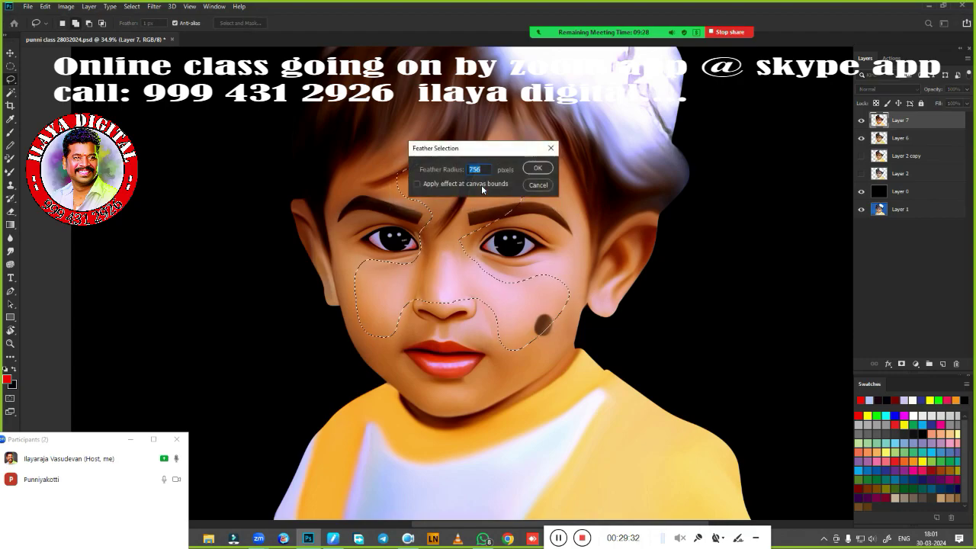
key("Return")
key("ctrl+b")
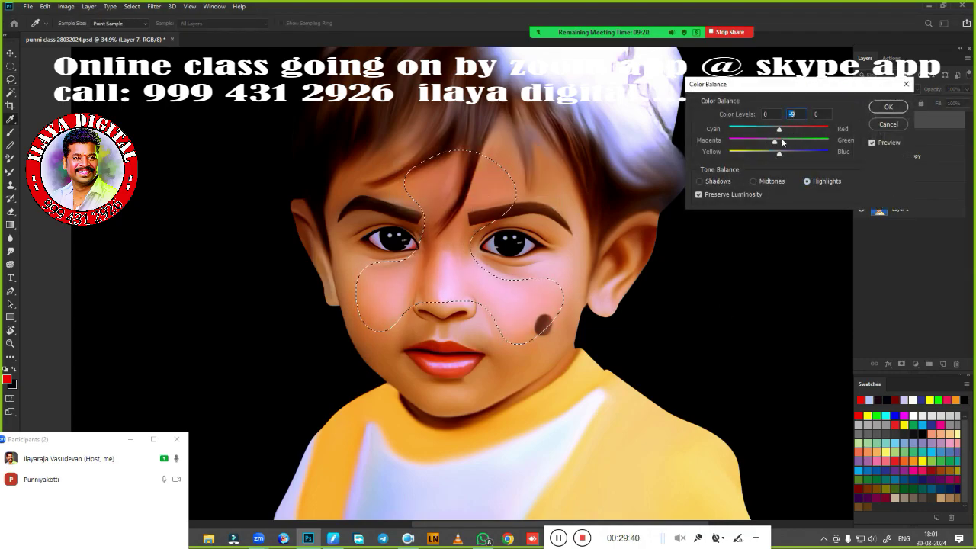
key("Return")
key("ctrl+0")
Step: Lasso the chin and tint it with Color Balance, then outline the face's left side
key("l")
scroll(523, 276, "up", 2)
left_click_drag(577, 242, 524, 276)
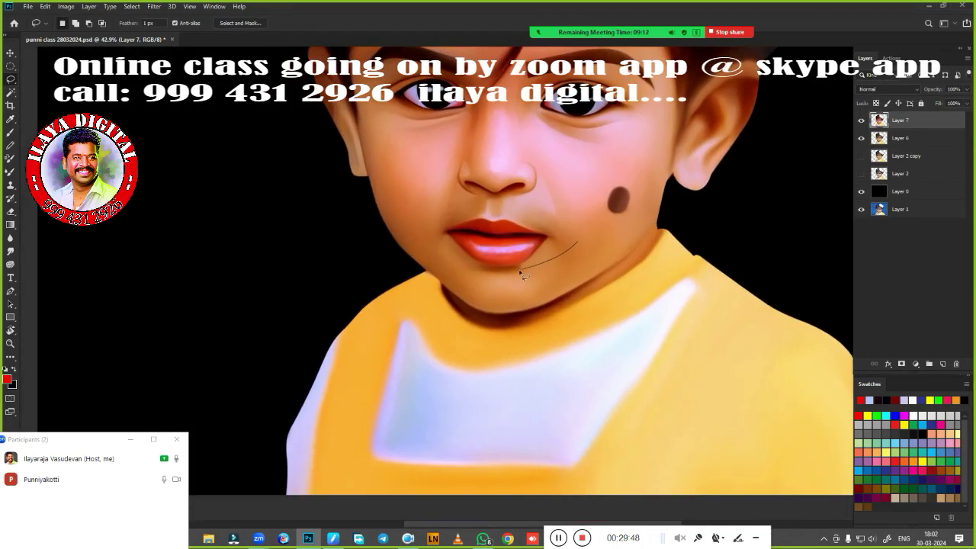
key("ctrl+b")
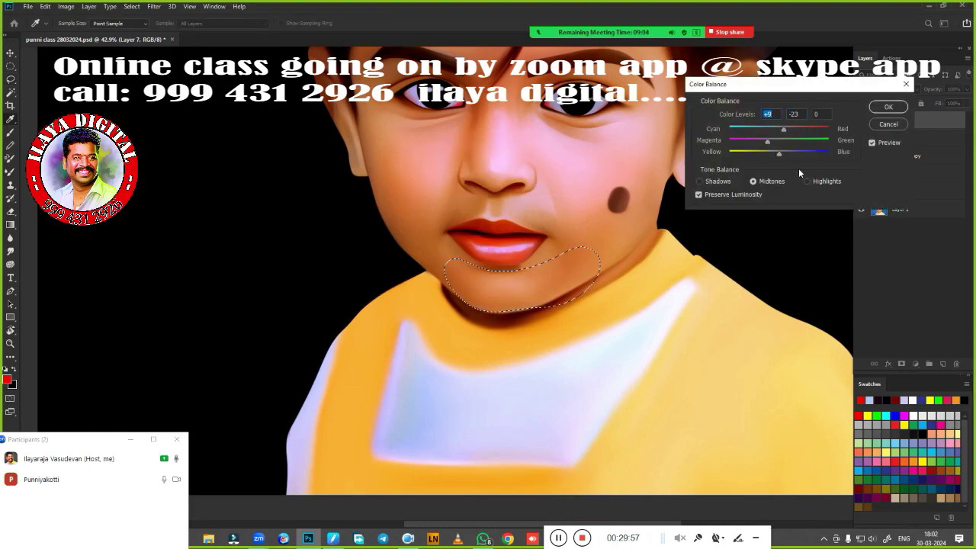
key("Return")
key("ctrl+0")
scroll(492, 349, "up", 3)
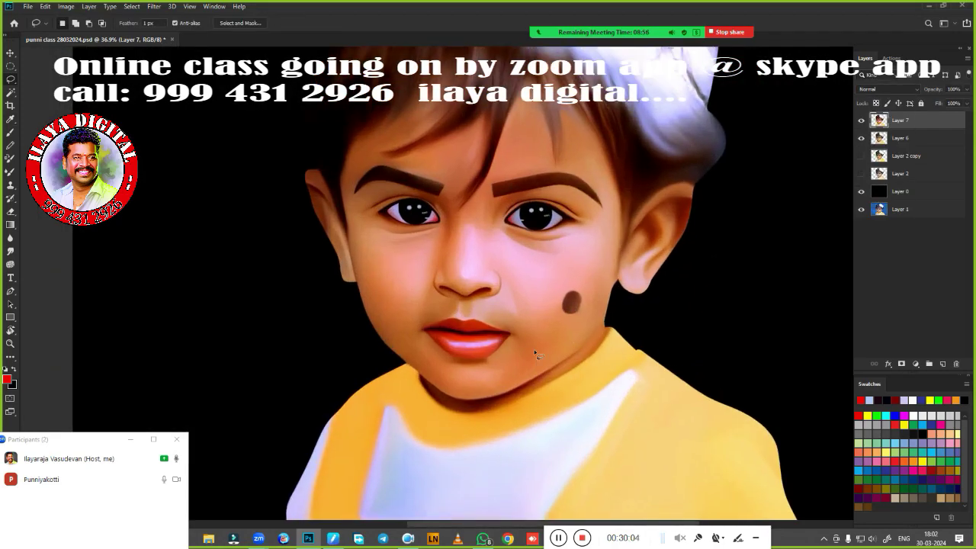
scroll(578, 364, "down", 3)
left_click_drag(447, 233, 323, 133)
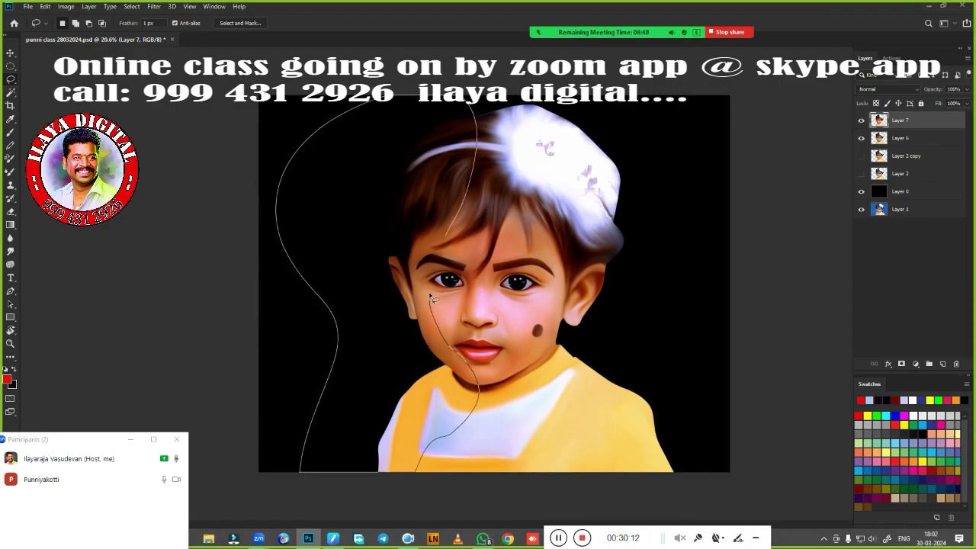
Step: Close the selection around the left side, feather it, and copy it onto a new layer
left_click_drag(432, 298, 449, 229)
key("shift+F6")
key("Return")
key("ctrl+j")
Step: Raise the new layer's saturation slightly with Hue/Saturation
key("ctrl+b")
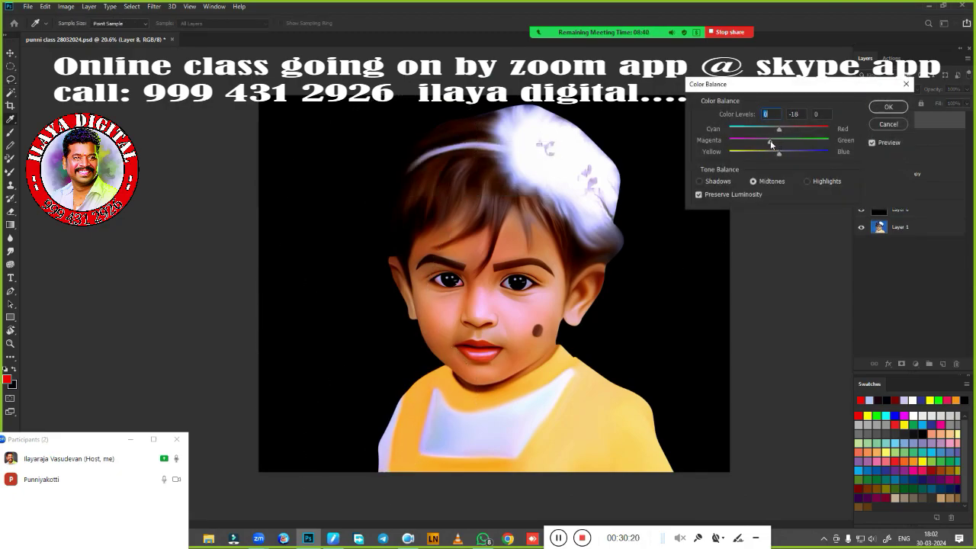
key("Return")
key("ctrl+u")
left_click_drag(806, 155, 813, 154)
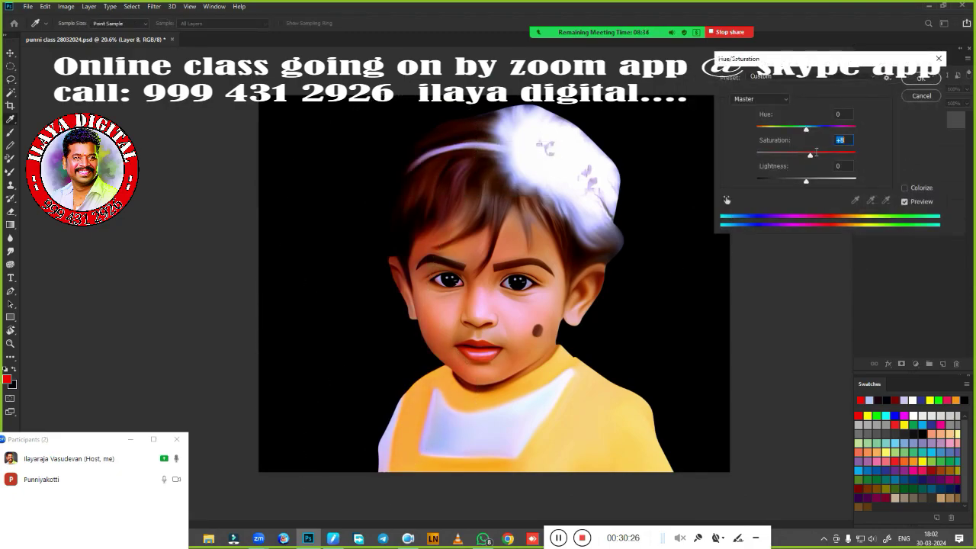
left_click(919, 79)
Step: Apply a Color Balance adjustment to the highlights, followed by a Hue/Saturation pass
key("alt+bracketleft")
key("l")
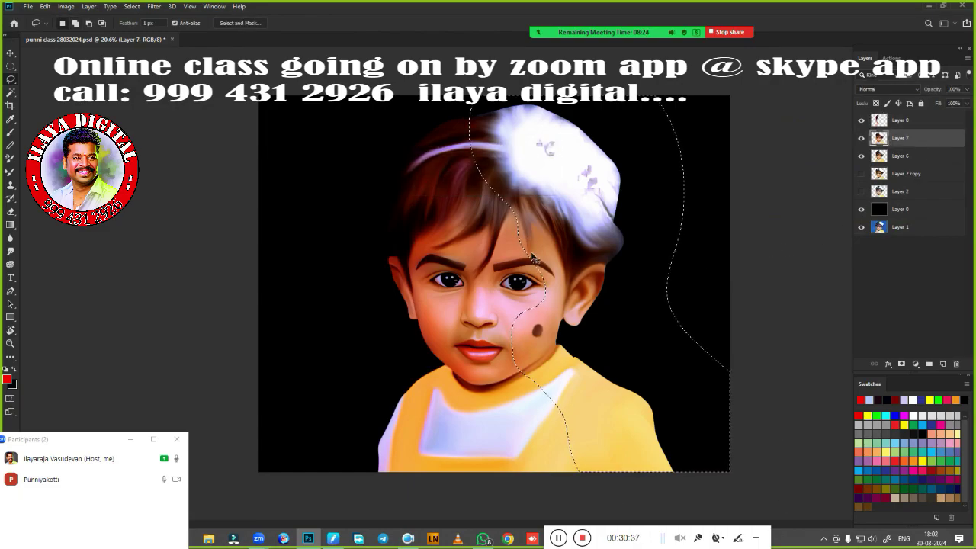
key("ctrl+b")
key("alt+h")
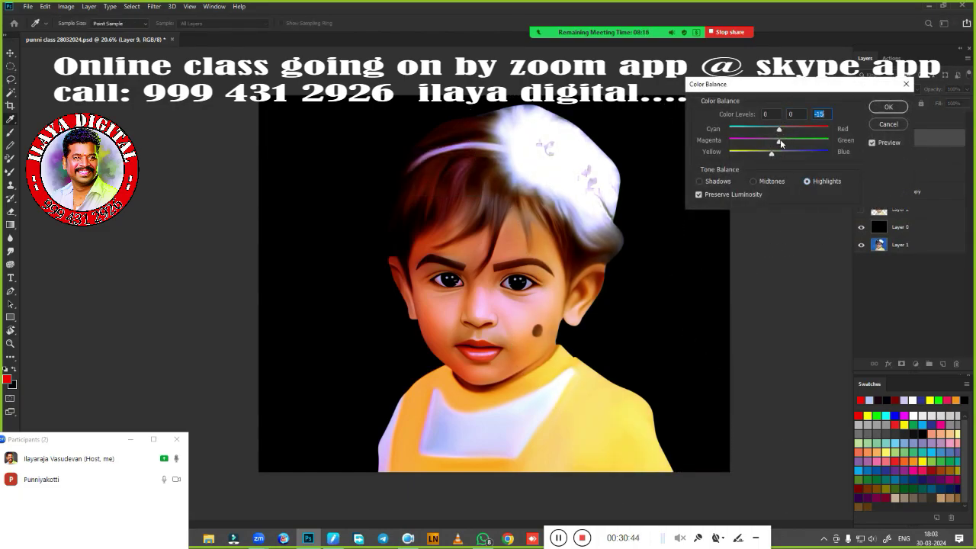
key("Return")
key("ctrl+u")
key("Return")
Step: Show the hidden painted layers again and lower Layer 8's fill to blend it
key("l")
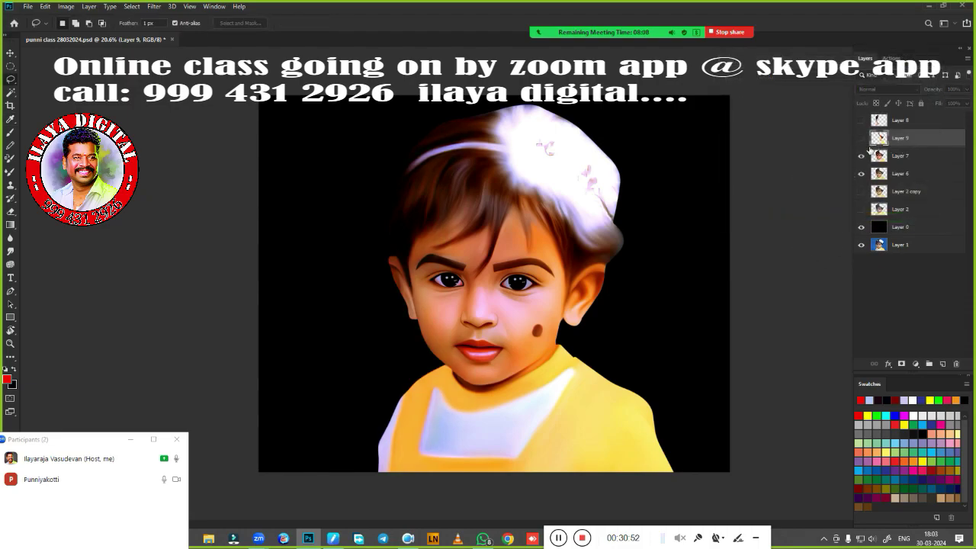
key("ctrl+plus")
left_click(862, 137)
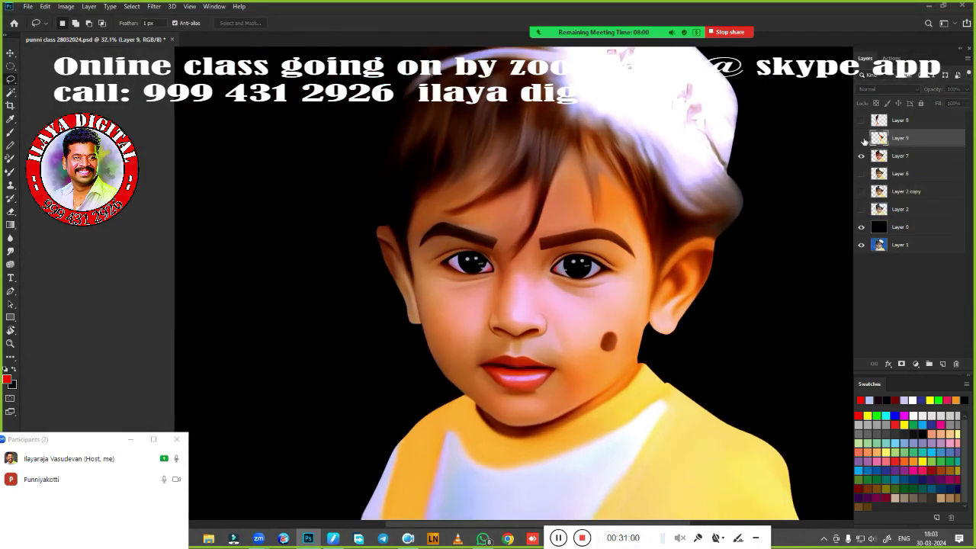
left_click(861, 120)
key("ctrl+0")
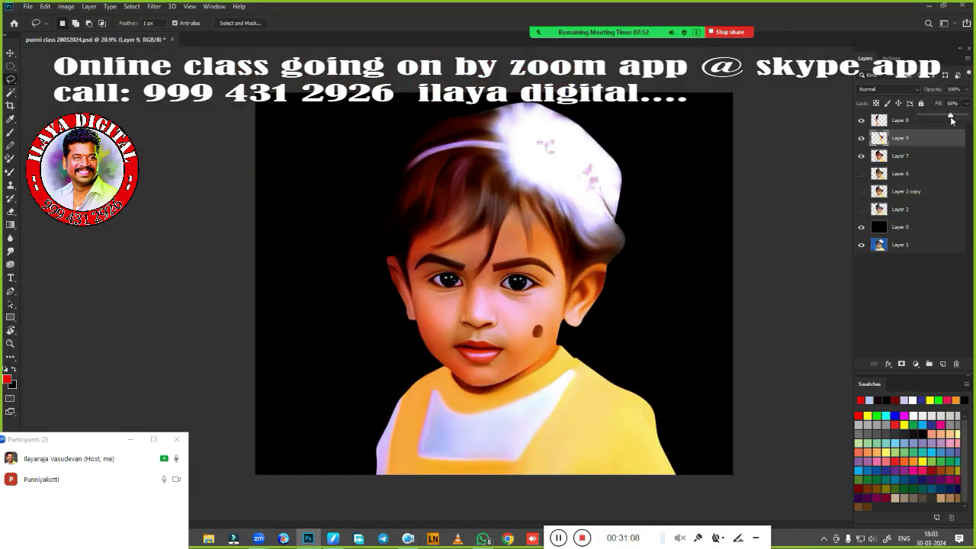
left_click(953, 120)
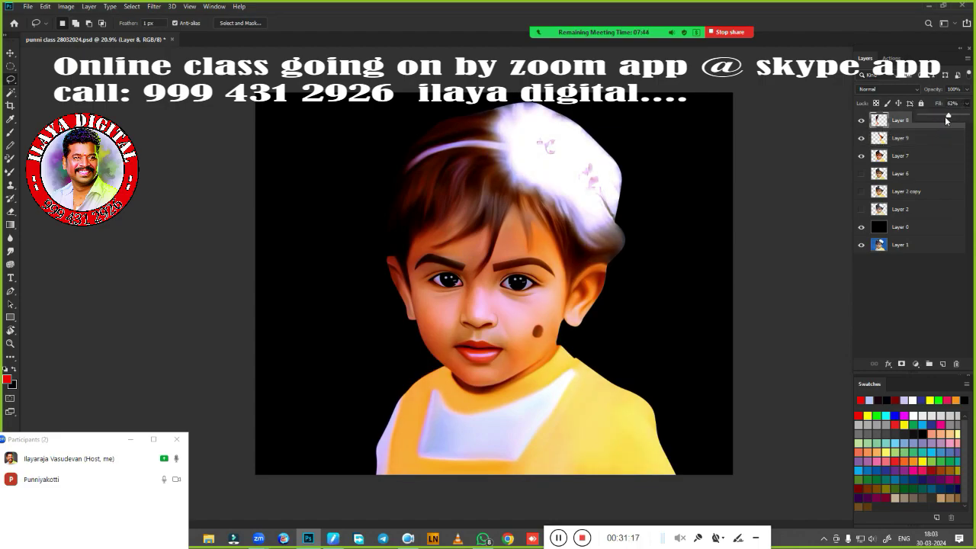
key("alt+bracketleft")
Step: Merge the painted layers into Layer 8 and compare the result with the original photo
key("ctrl+alt+z")
key("ctrl+alt+z")
key("ctrl+alt+z")
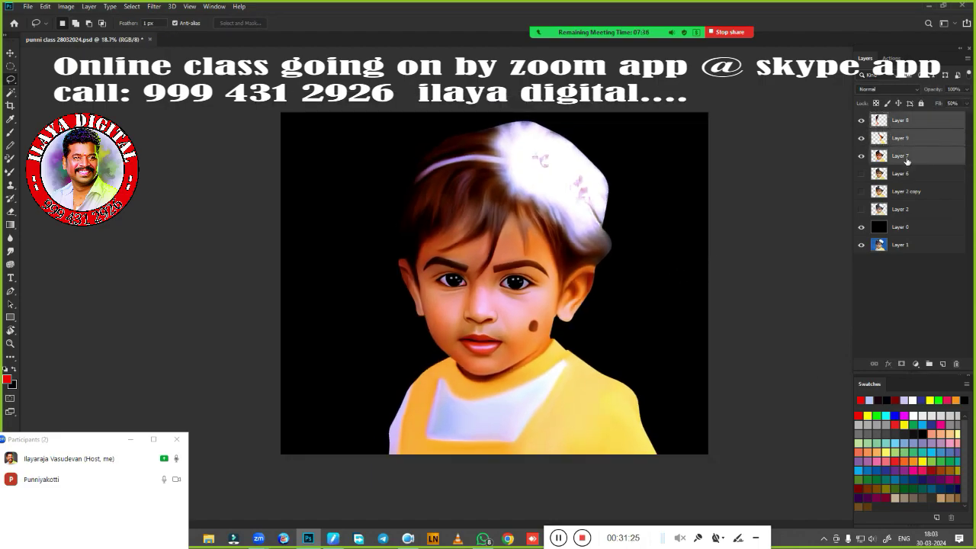
left_click(862, 120)
left_click(860, 119)
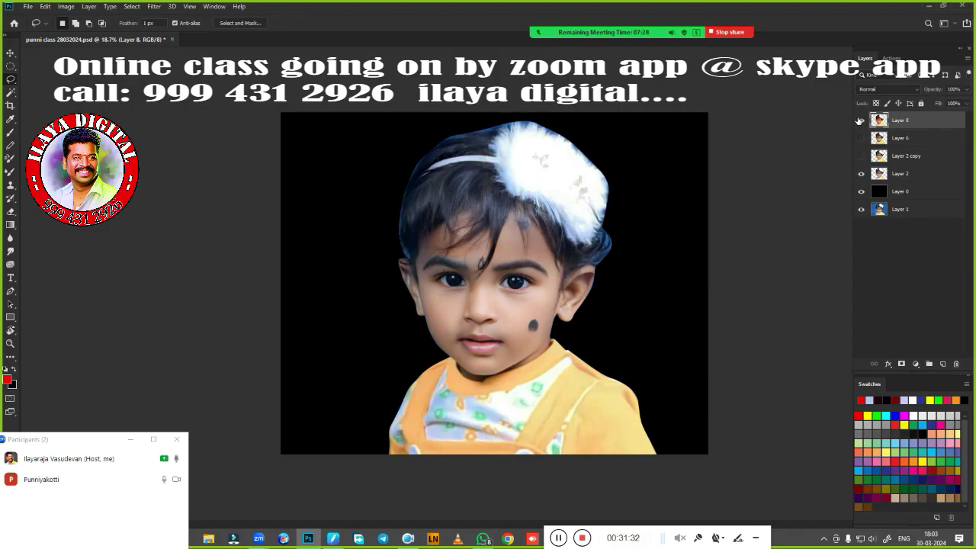
Step: Darken the round dot between the brows with Saturation +40, Lightness -60, and save
left_click(861, 120)
scroll(508, 305, "up", 8)
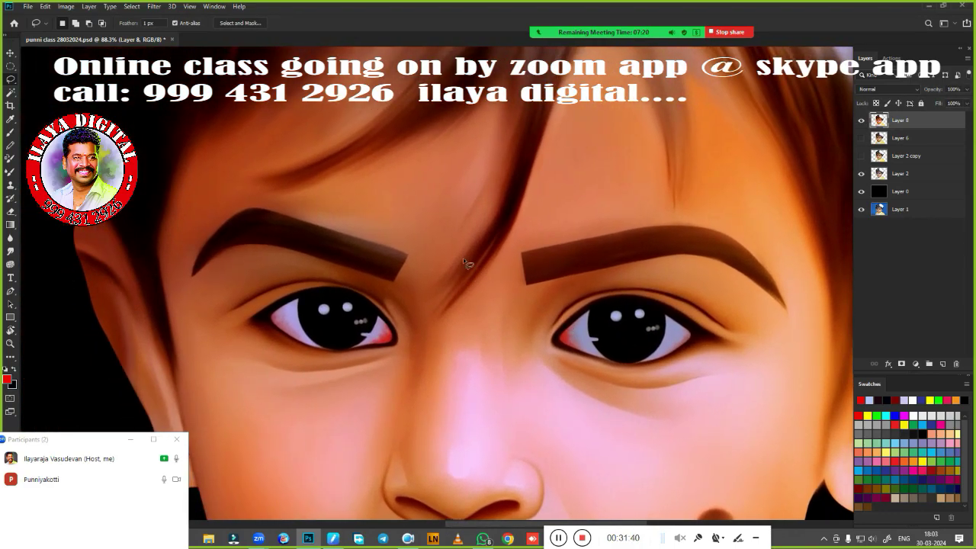
key("m")
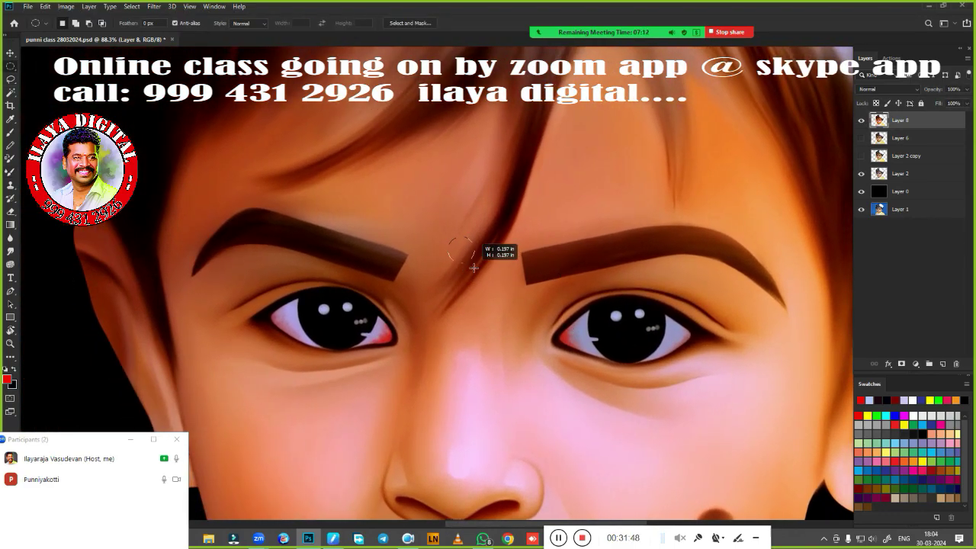
scroll(474, 267, "down", 3)
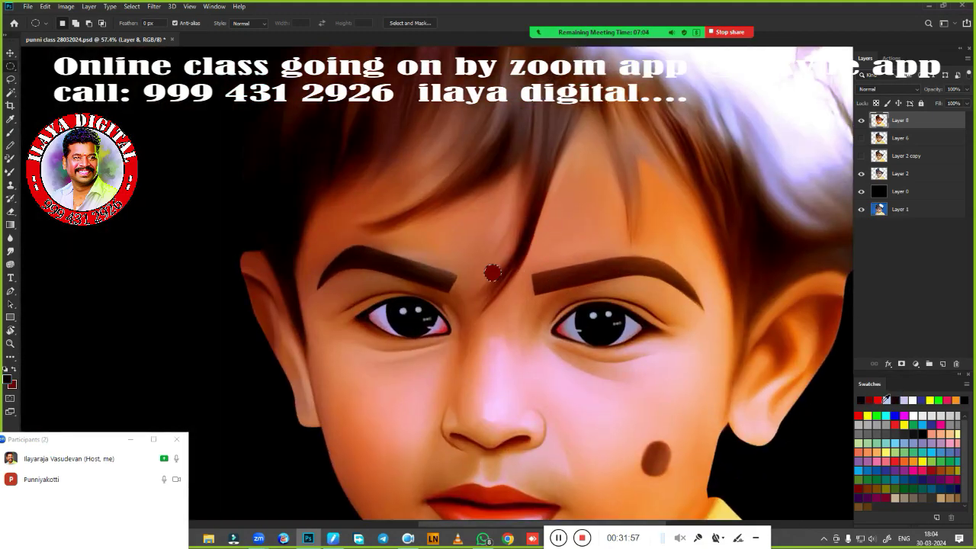
key("ctrl+u")
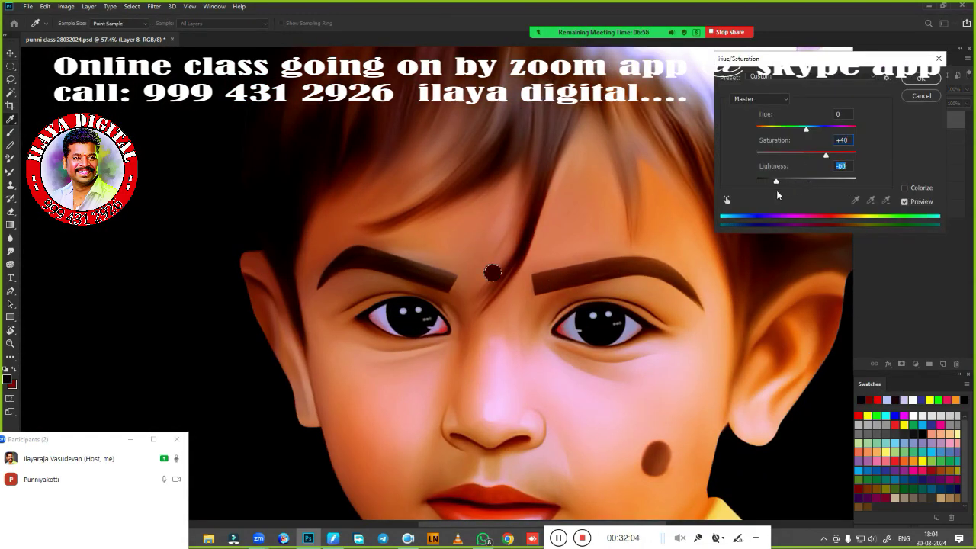
key("Return")
scroll(697, 366, "down", 5)
key("ctrl+s")
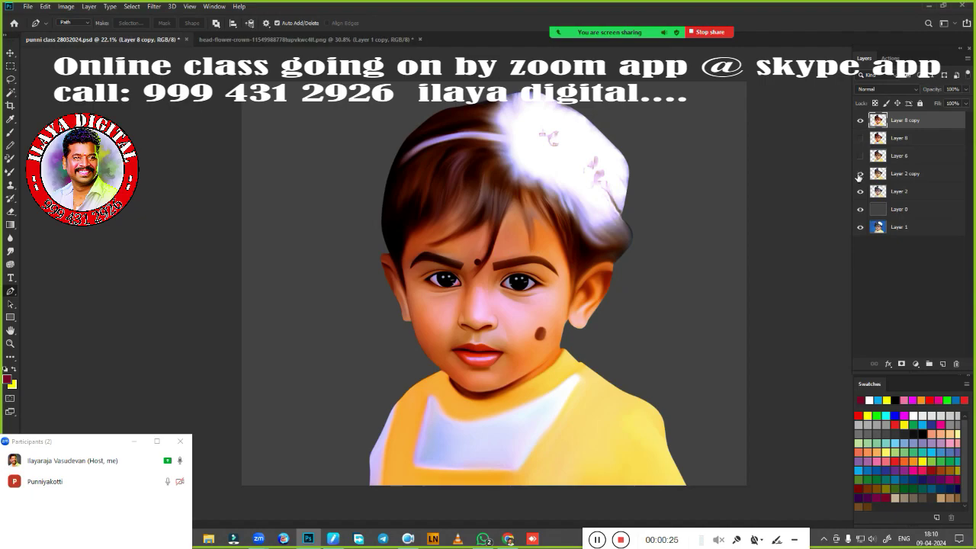
Step: Shrink the flower crown and rotate it onto the child's head
left_click(861, 121)
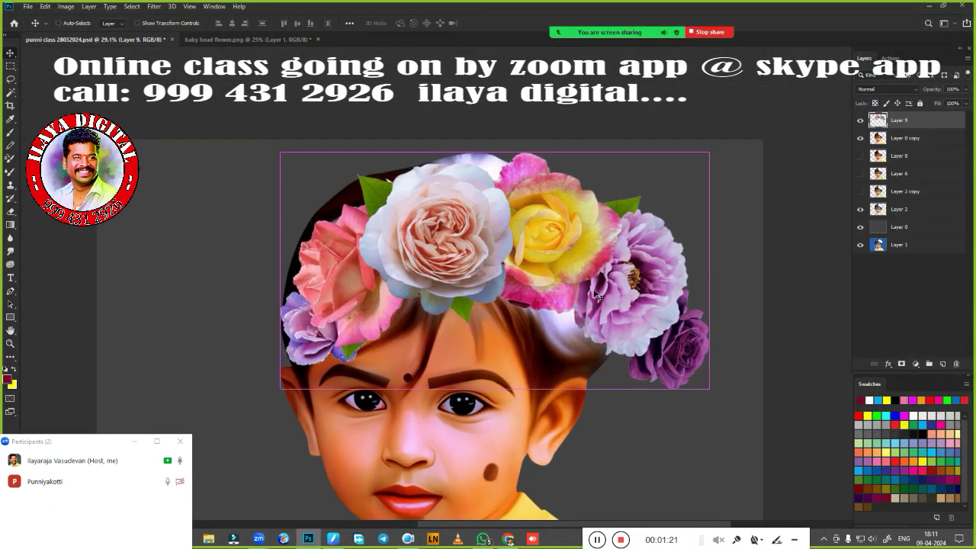
key("ctrl+t")
left_click_drag(598, 295, 573, 277)
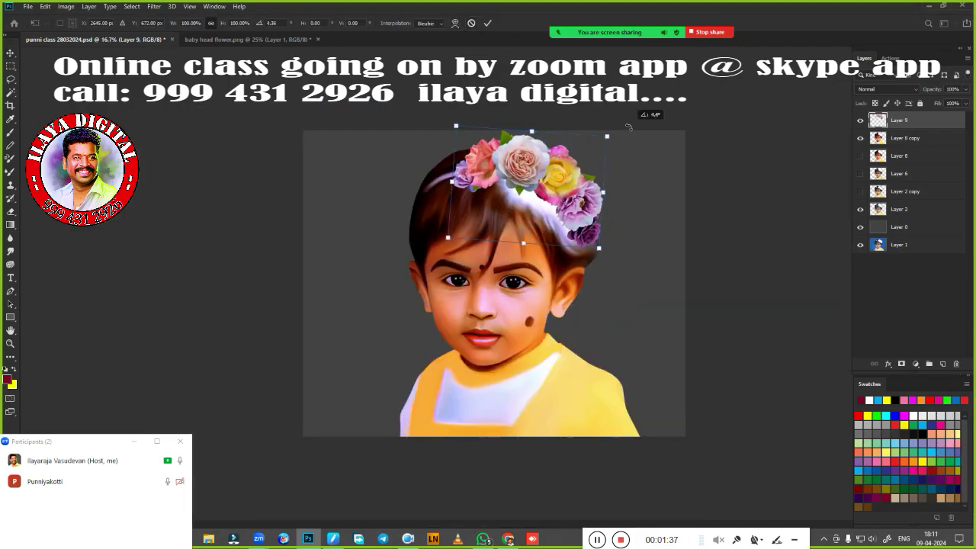
left_click_drag(627, 126, 589, 172)
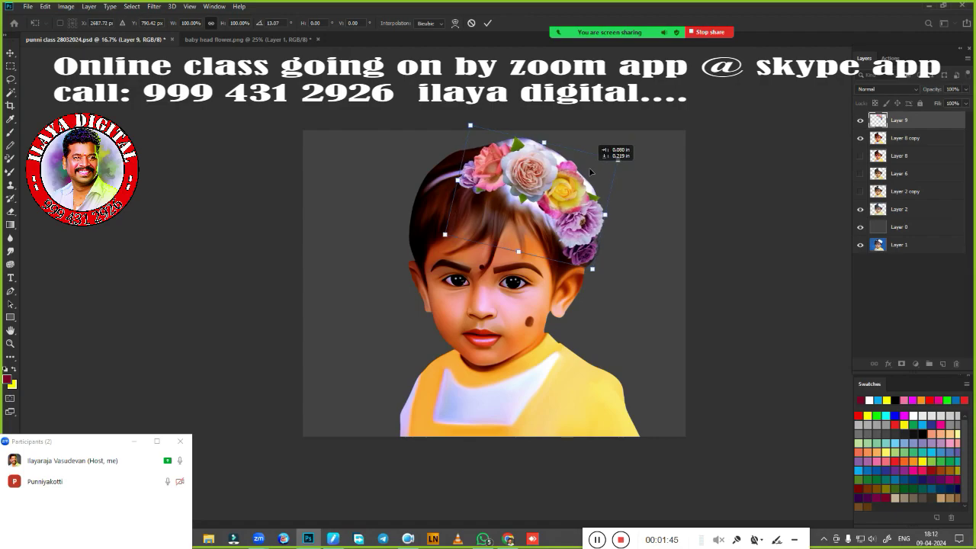
Step: Warp the crown's grid so the flowers cover the gap and follow the hairline, then commit
left_click(455, 23)
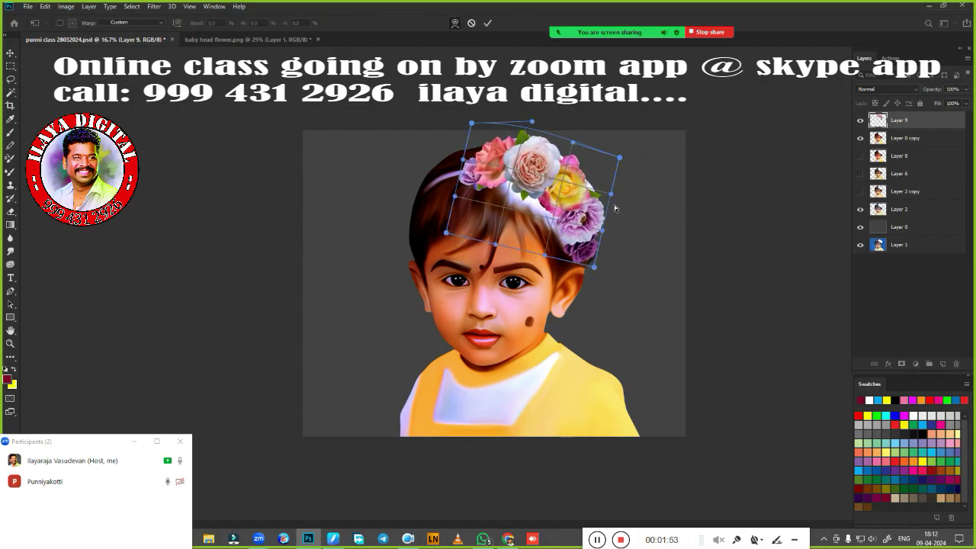
left_click_drag(543, 213, 565, 201)
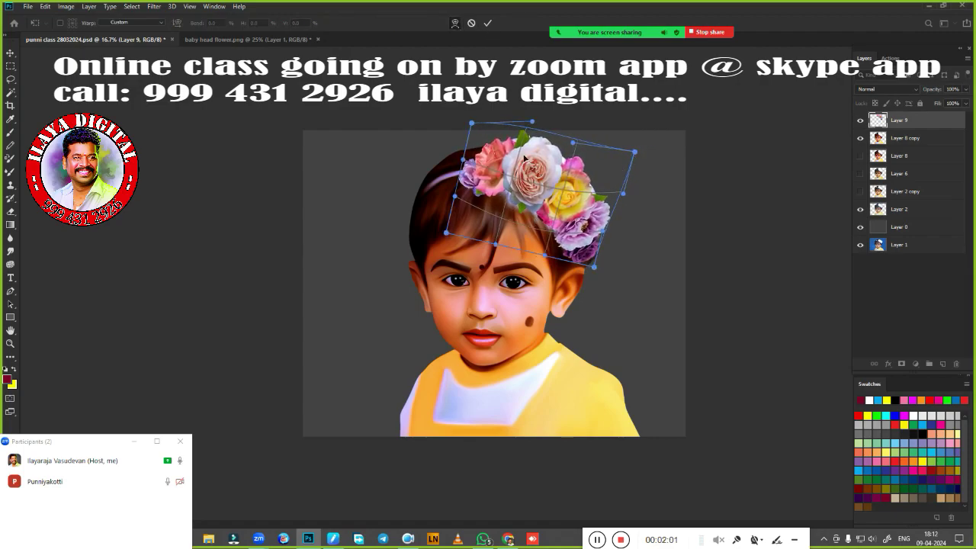
left_click_drag(524, 157, 597, 221)
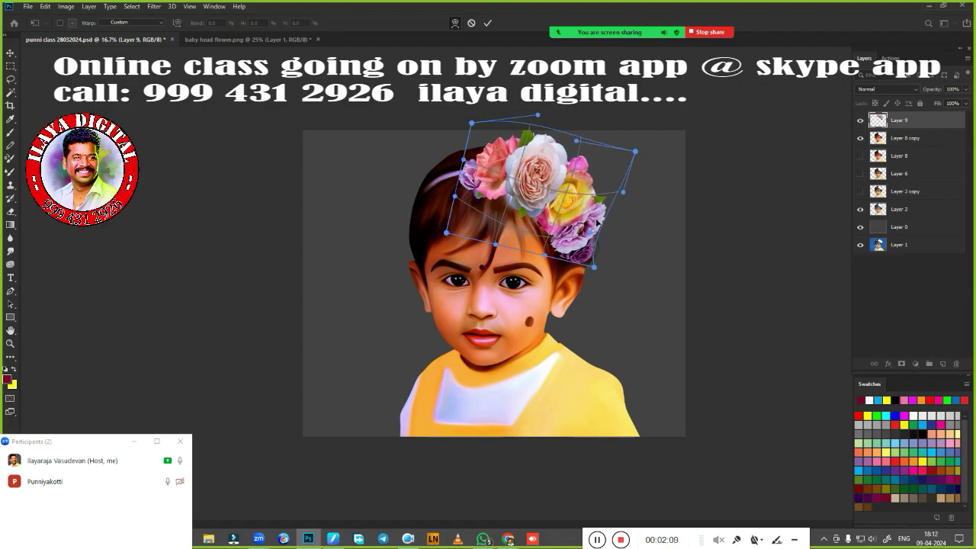
left_click_drag(503, 140, 510, 144)
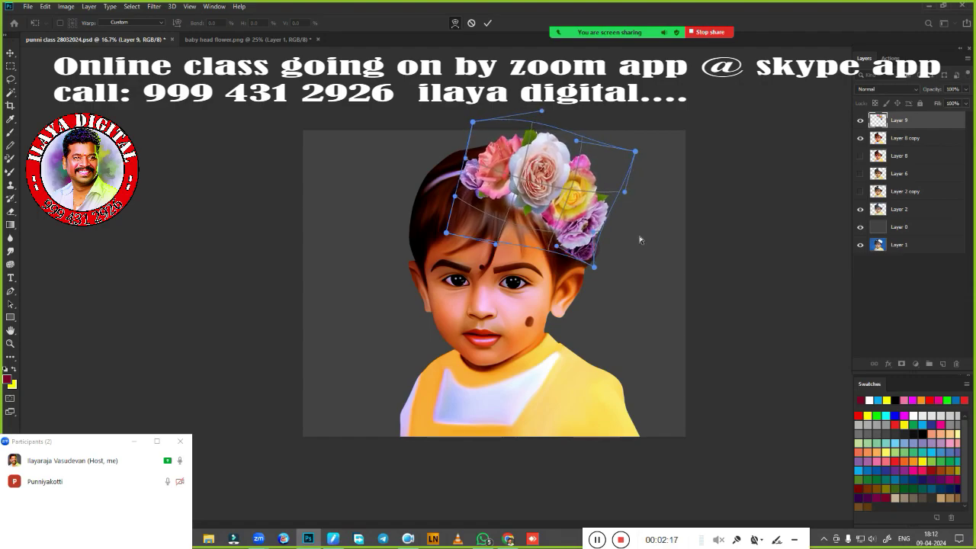
key("Return")
scroll(597, 308, "down", 2)
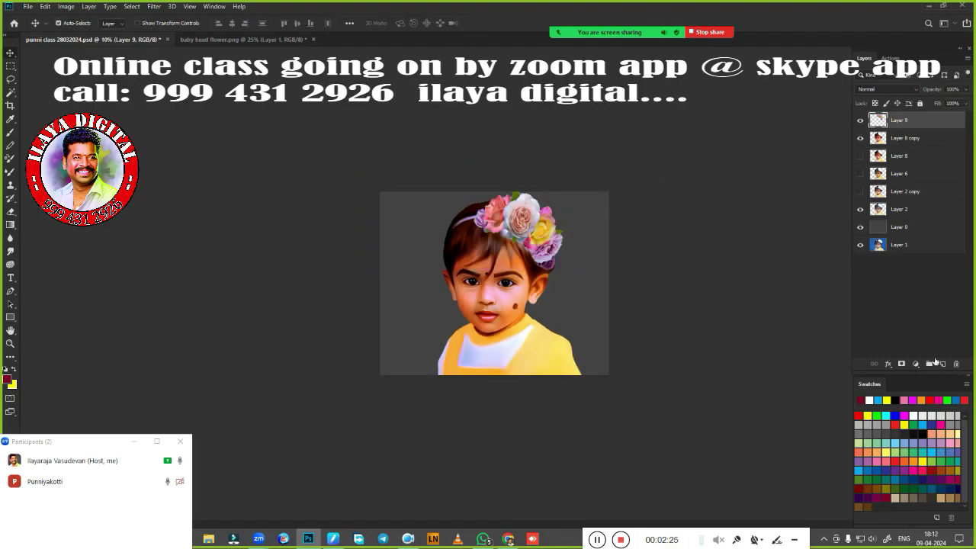
Step: Add a new empty Layer 10 for painting and toggle the flower crown's visibility
left_click(940, 363)
scroll(488, 236, "up", 3)
left_click(860, 138)
left_click(860, 138)
left_click(860, 138)
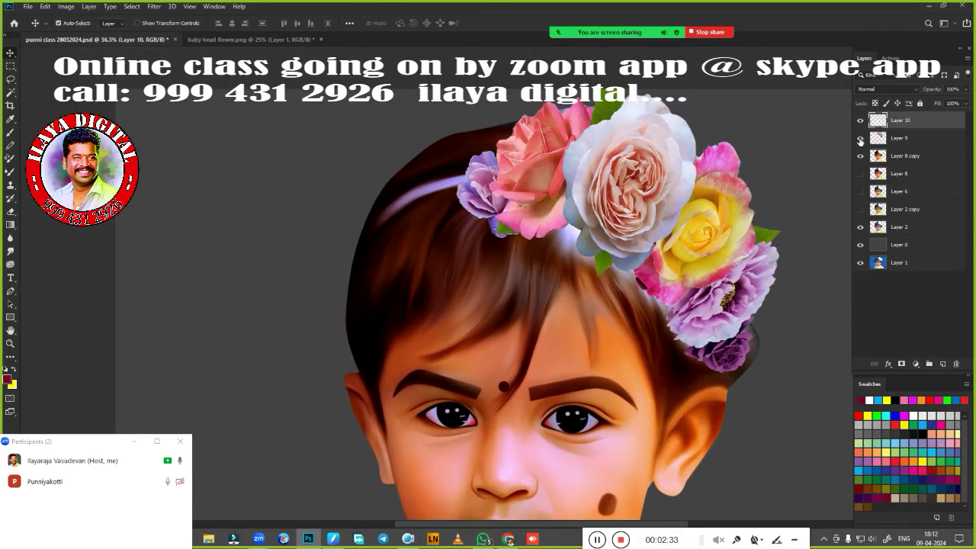
left_click(860, 138)
scroll(693, 229, "up", 2)
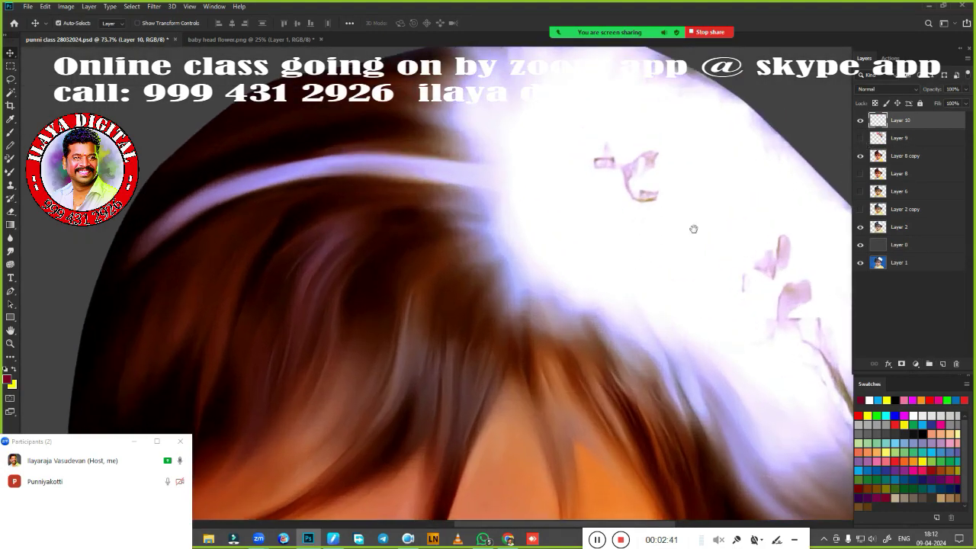
scroll(533, 295, "down", 1)
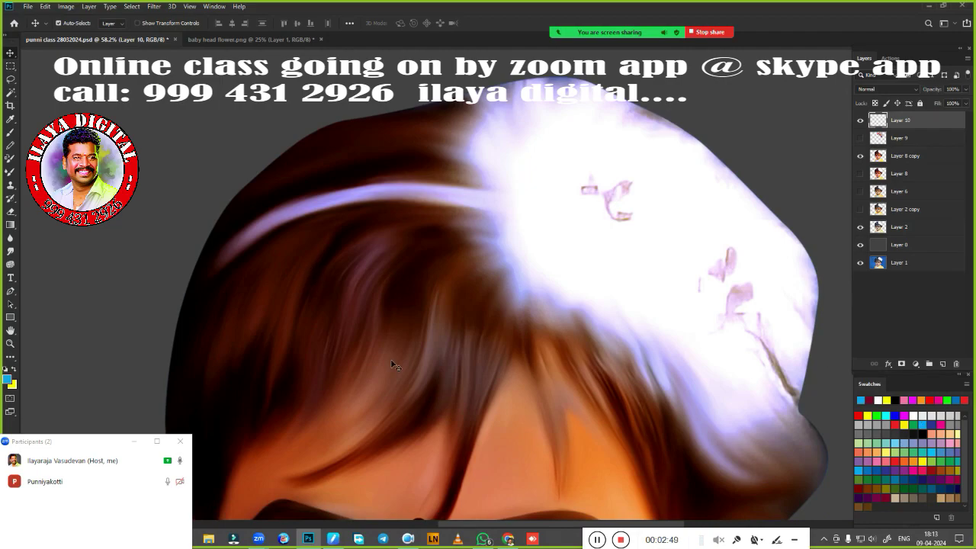
Step: Pick a brush from the presets and rotate the canvas view to follow the hair
key("b")
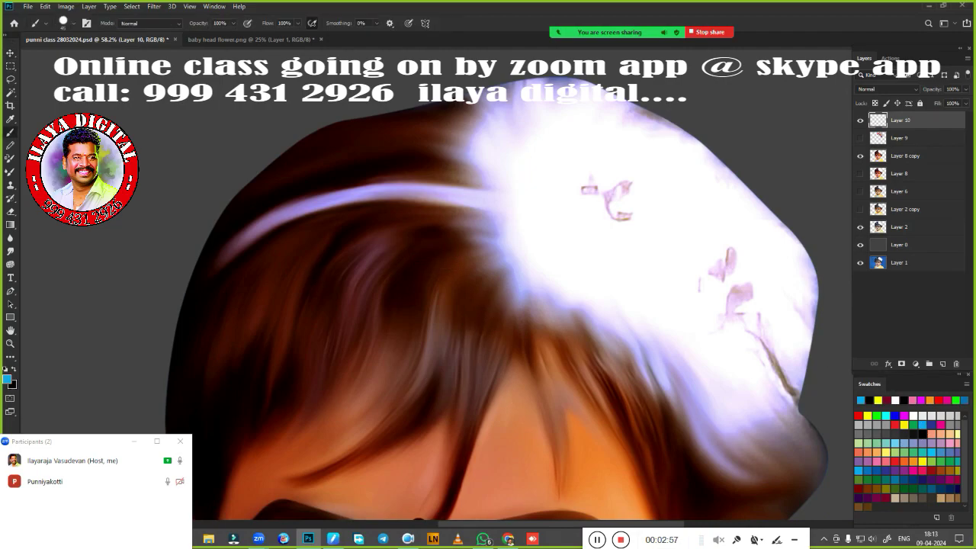
right_click(441, 226)
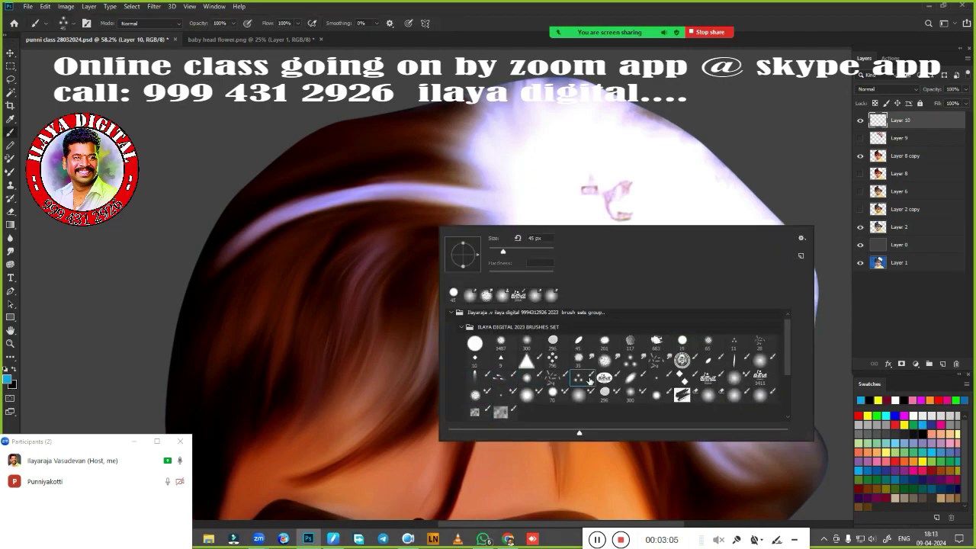
scroll(451, 294, "down", 3)
scroll(470, 216, "up", 3)
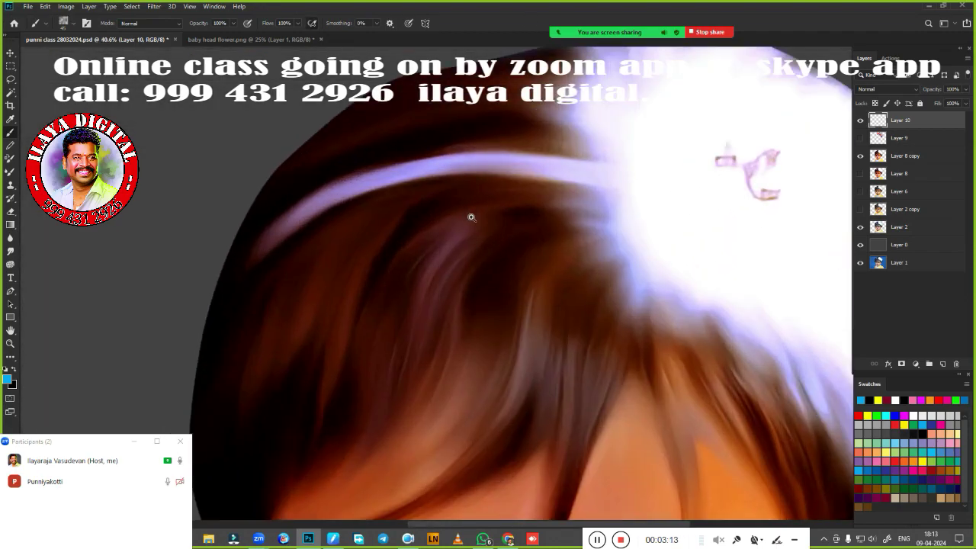
scroll(470, 216, "down", 4)
key("r")
scroll(503, 314, "up", 5)
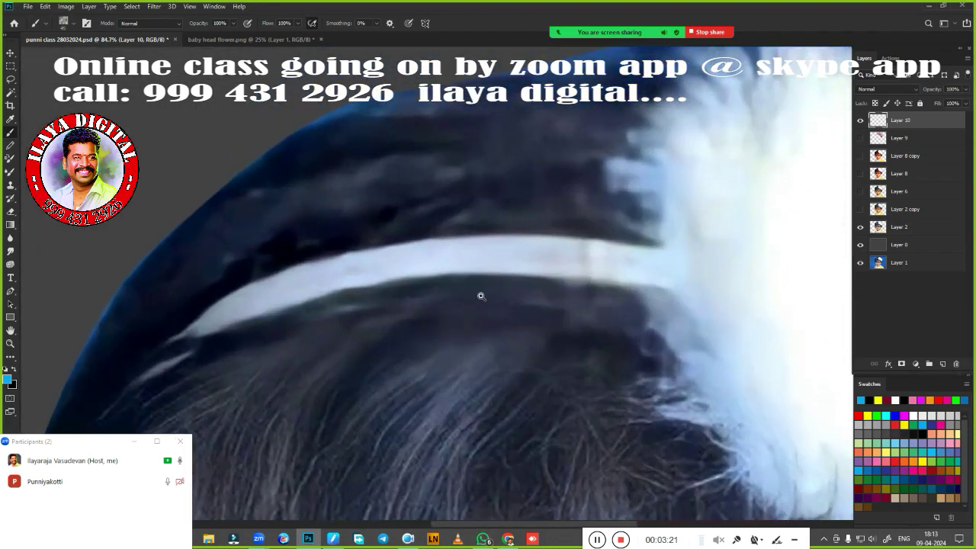
scroll(502, 314, "down", 3)
left_click_drag(472, 290, 502, 313)
key("b")
scroll(502, 313, "up", 3)
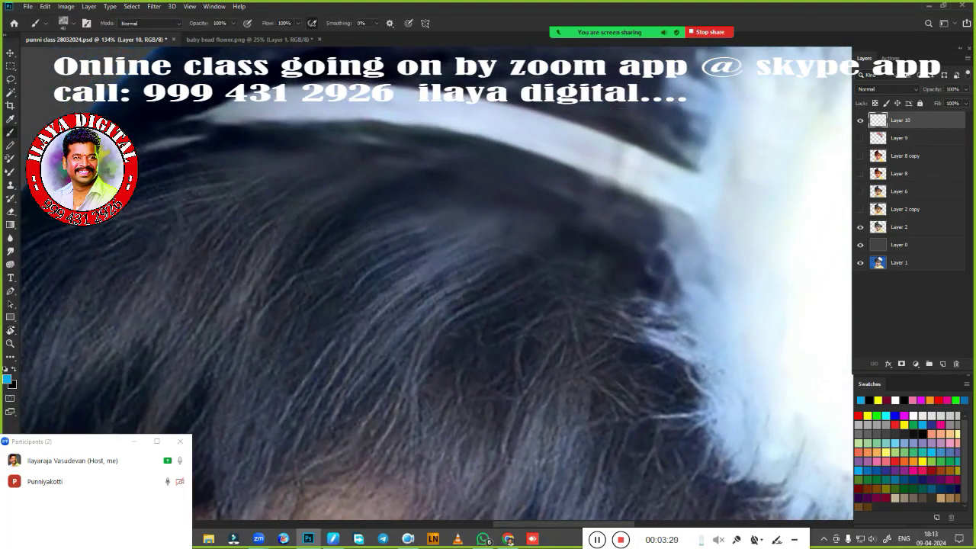
Step: Paint four trial blue hair strands, then undo them
left_click_drag(369, 353, 575, 288)
left_click_drag(372, 330, 582, 265)
left_click_drag(392, 292, 551, 243)
left_click_drag(353, 406, 544, 300)
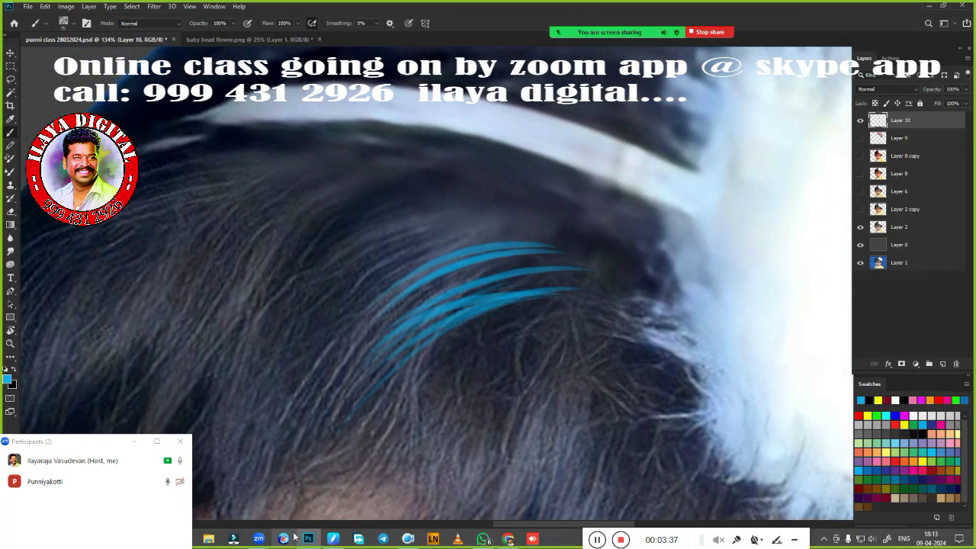
key("ctrl+z")
key("ctrl+z")
key("ctrl+z")
key("ctrl+alt+i")
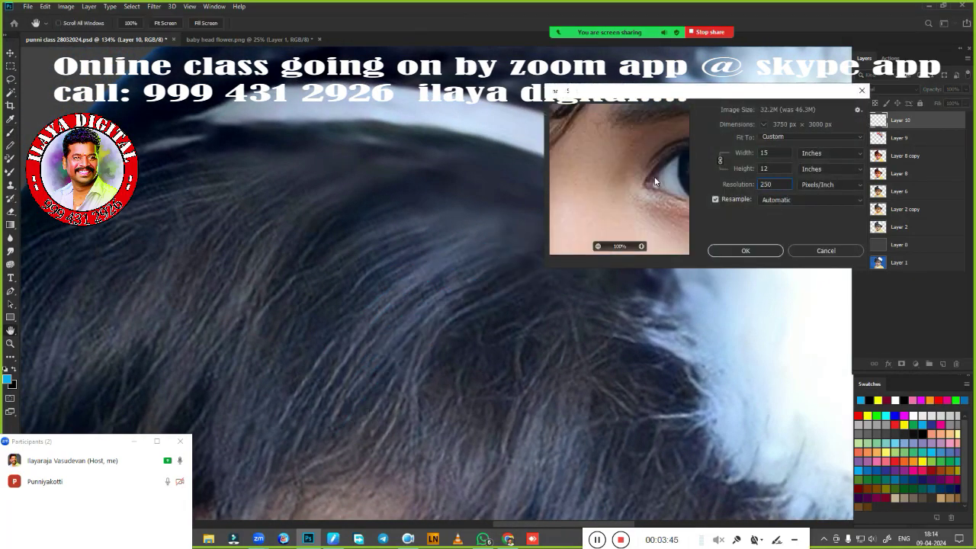
key("Escape")
Step: Rotate the view to about 25° and paint blue strands across the upper hair
key("r")
left_click_drag(544, 333, 523, 341)
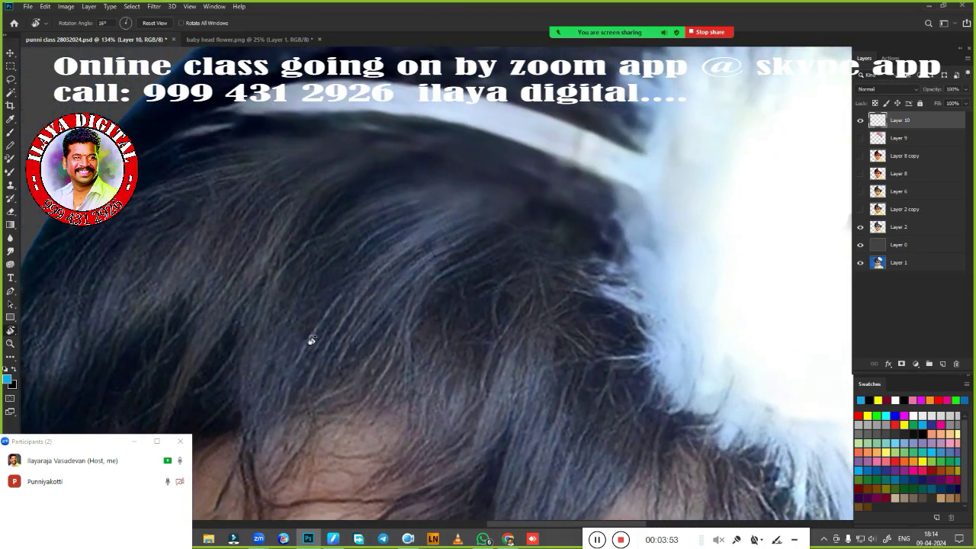
left_click_drag(299, 337, 671, 288)
scroll(549, 285, "down", 3)
scroll(541, 311, "up", 5)
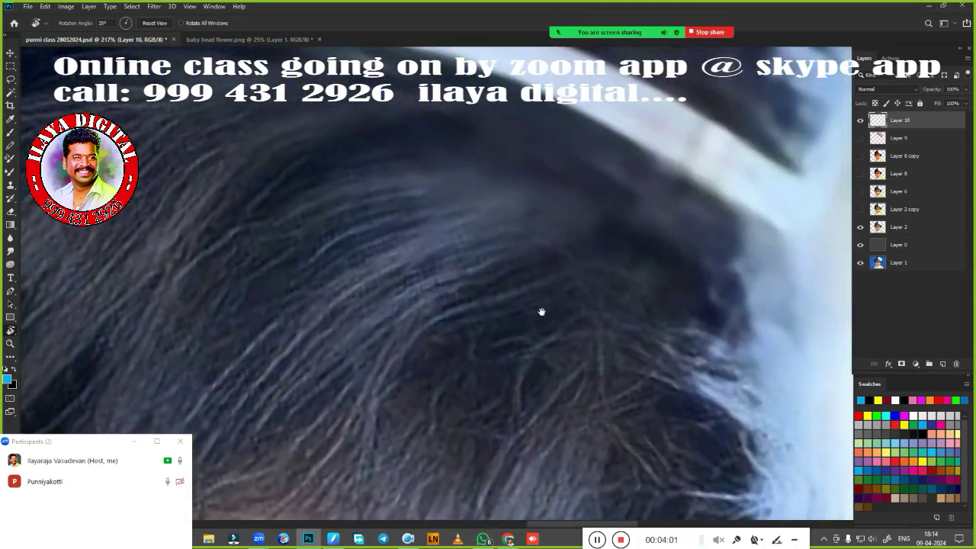
left_click_drag(310, 387, 544, 280)
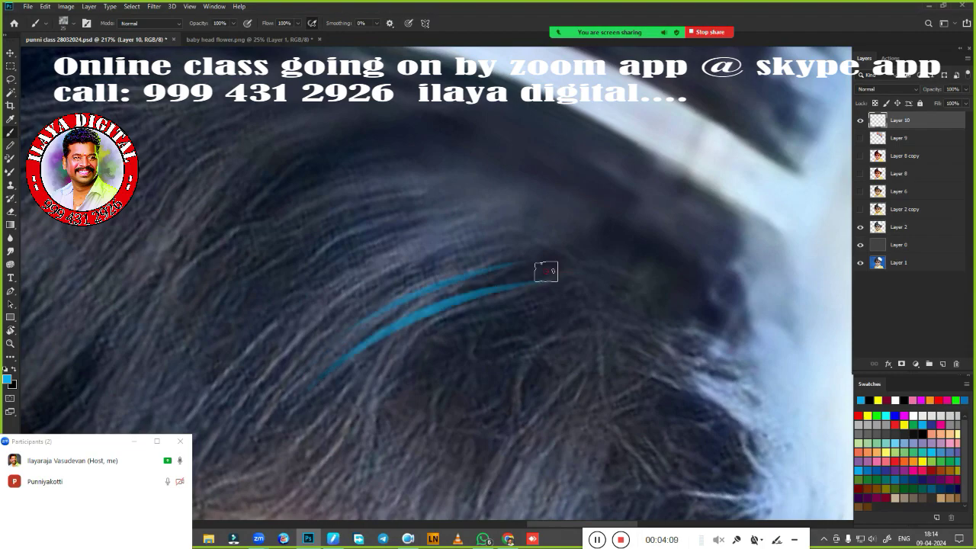
left_click_drag(244, 263, 442, 199)
left_click_drag(307, 211, 469, 177)
left_click_drag(335, 194, 483, 157)
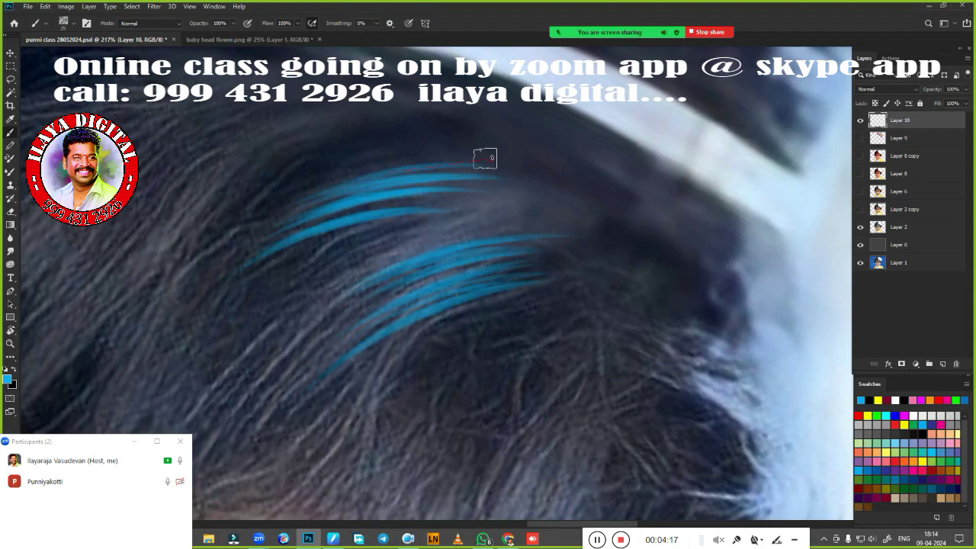
left_click_drag(351, 164, 571, 156)
left_click_drag(396, 145, 633, 156)
left_click_drag(510, 122, 625, 153)
key("ctrl+z")
left_click_drag(412, 133, 610, 160)
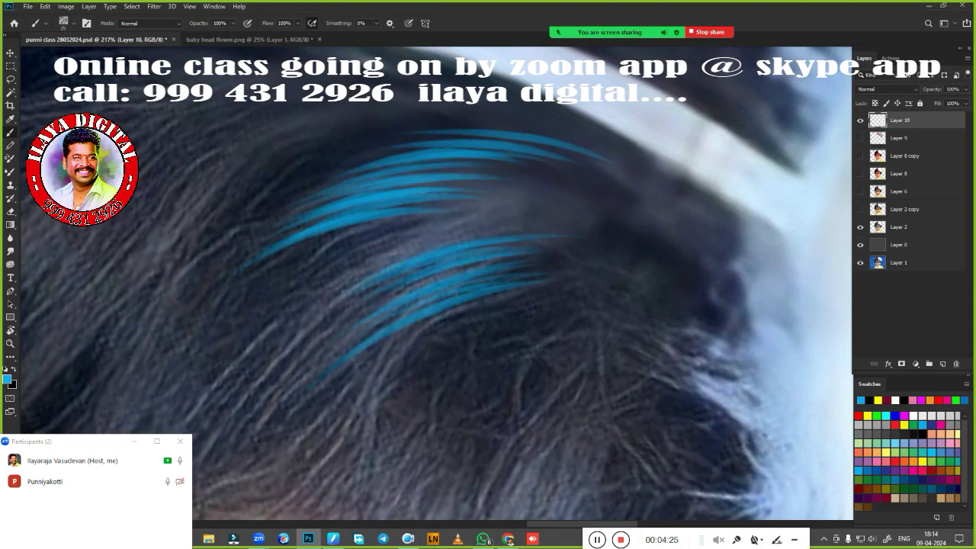
Step: Pan to the next stretch of hair and paint more blue strands there
left_click_drag(305, 284, 153, 256)
left_click_drag(312, 358, 491, 288)
left_click_drag(328, 327, 515, 248)
left_click_drag(363, 294, 559, 233)
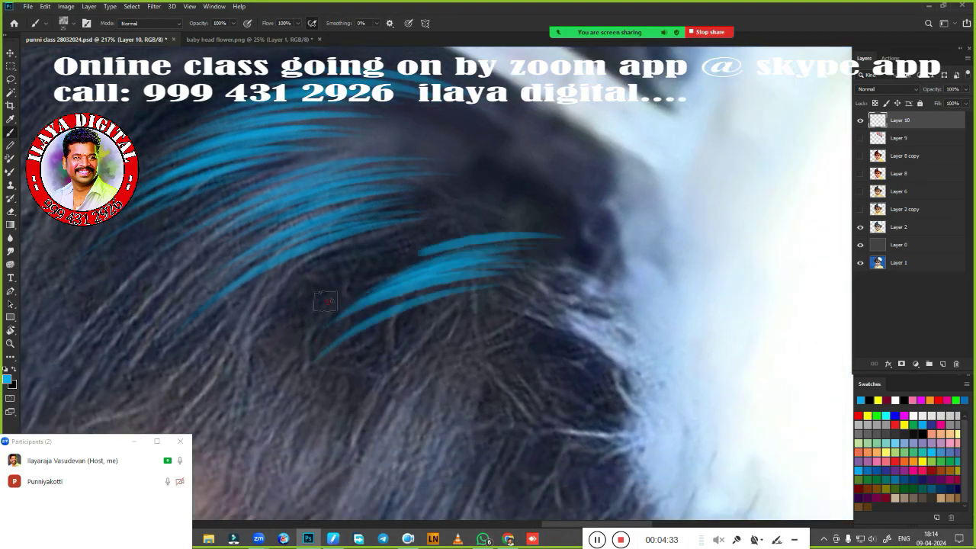
left_click_drag(369, 275, 566, 198)
left_click_drag(519, 282, 526, 339)
left_click_drag(431, 252, 568, 191)
left_click_drag(326, 221, 548, 138)
Step: Paint blue strands in the adjoining hair area up toward the top of the head
left_click_drag(202, 181, 490, 112)
left_click_drag(488, 275, 507, 159)
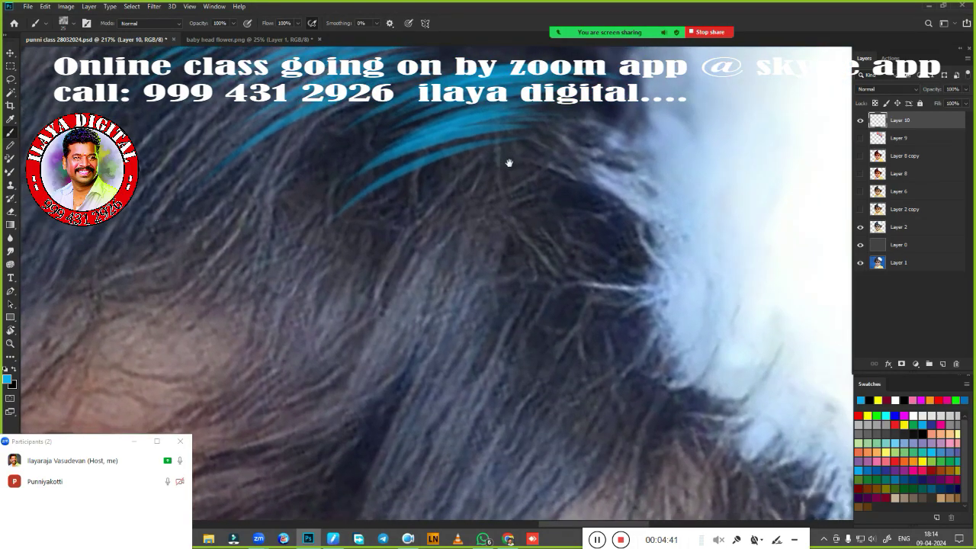
left_click_drag(419, 332, 580, 191)
left_click_drag(424, 248, 614, 169)
left_click_drag(462, 205, 587, 152)
scroll(437, 237, "down", 5)
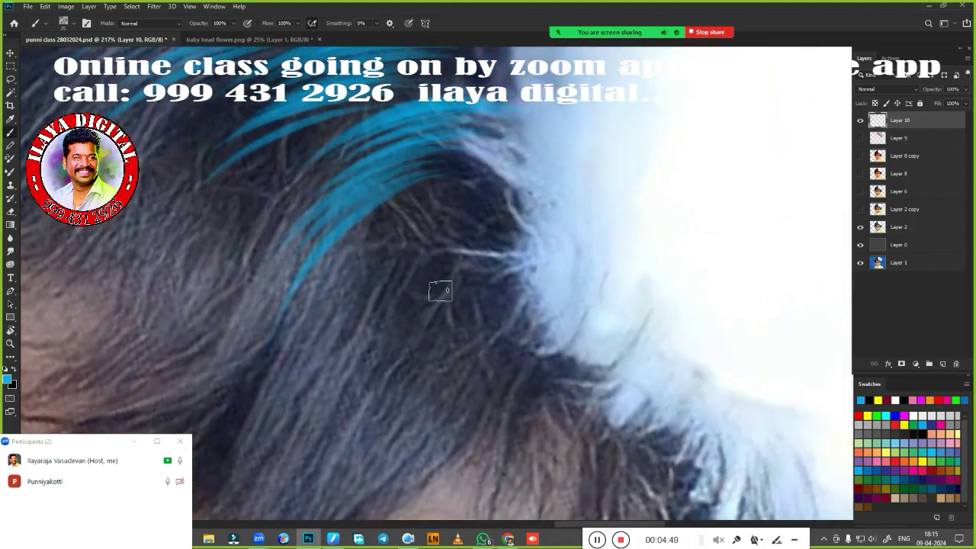
scroll(410, 264, "up", 3)
scroll(410, 264, "up", 3)
Step: Rotate the view to about 50° and paint blue strands across the middle and left hair edge
key("r")
left_click_drag(410, 263, 346, 222)
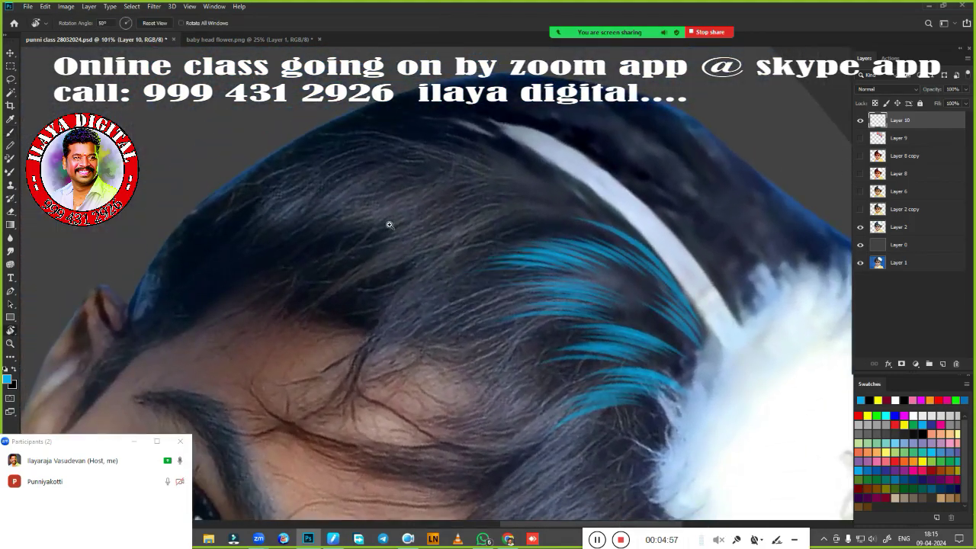
left_click_drag(340, 186, 540, 366)
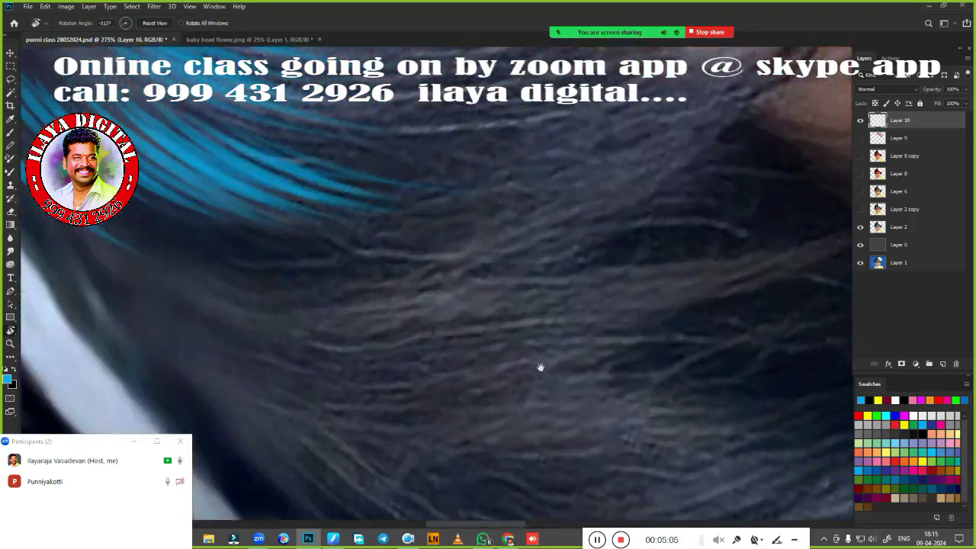
scroll(540, 366, "up", 3)
key("b")
left_click_drag(268, 320, 580, 343)
left_click_drag(374, 337, 638, 282)
left_click_drag(424, 318, 651, 270)
left_click_drag(469, 295, 689, 257)
left_click_drag(502, 294, 745, 256)
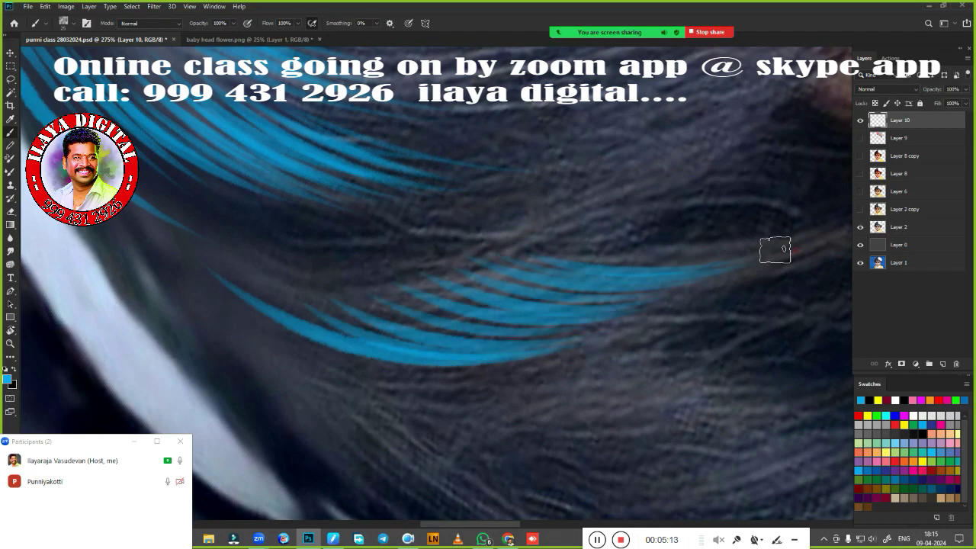
left_click_drag(540, 269, 793, 240)
left_click_drag(305, 427, 107, 230)
Step: Paint long blue strands along the lower hair edge and through the middle of the hair
left_click_drag(227, 328, 305, 229)
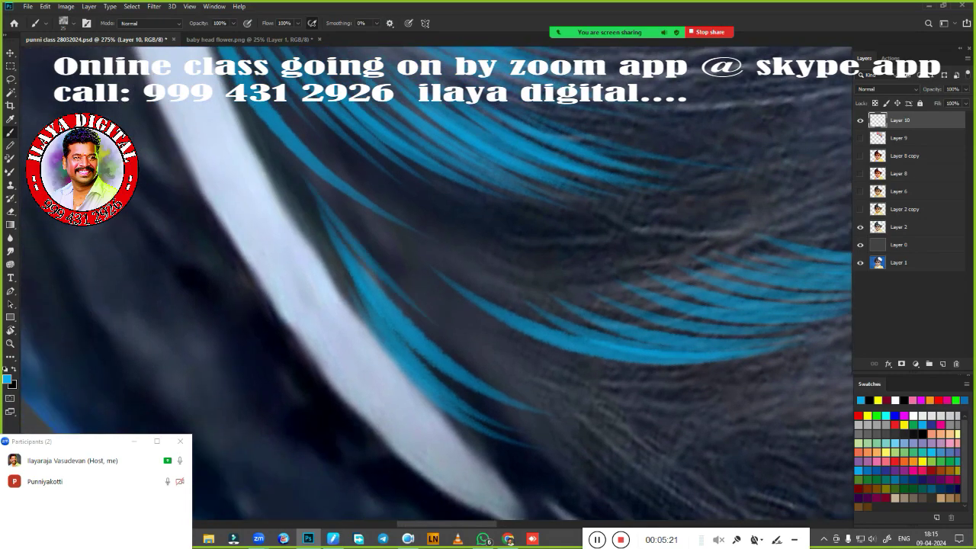
left_click_drag(414, 251, 458, 305)
left_click_drag(320, 282, 693, 417)
left_click_drag(767, 423, 381, 457)
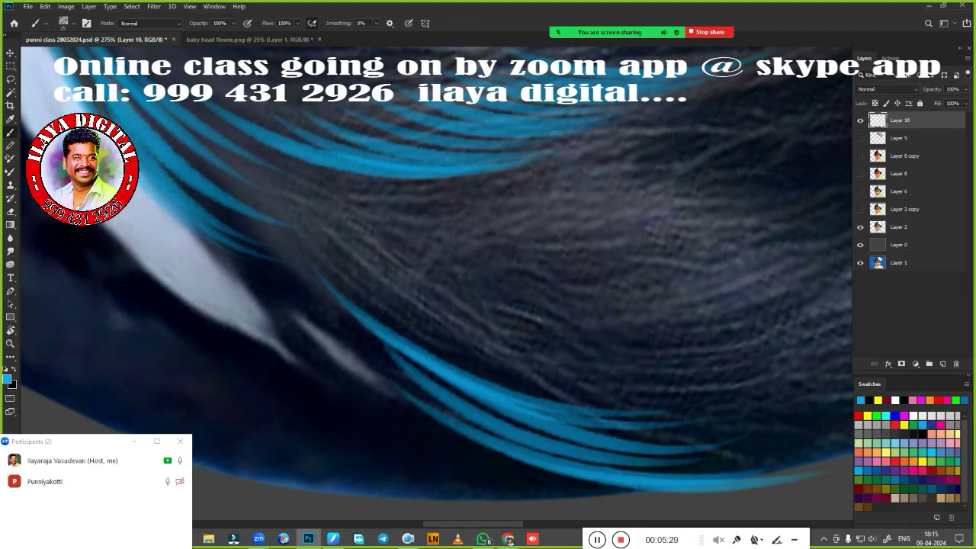
left_click_drag(379, 271, 320, 335)
left_click_drag(275, 358, 608, 323)
left_click_drag(335, 324, 642, 266)
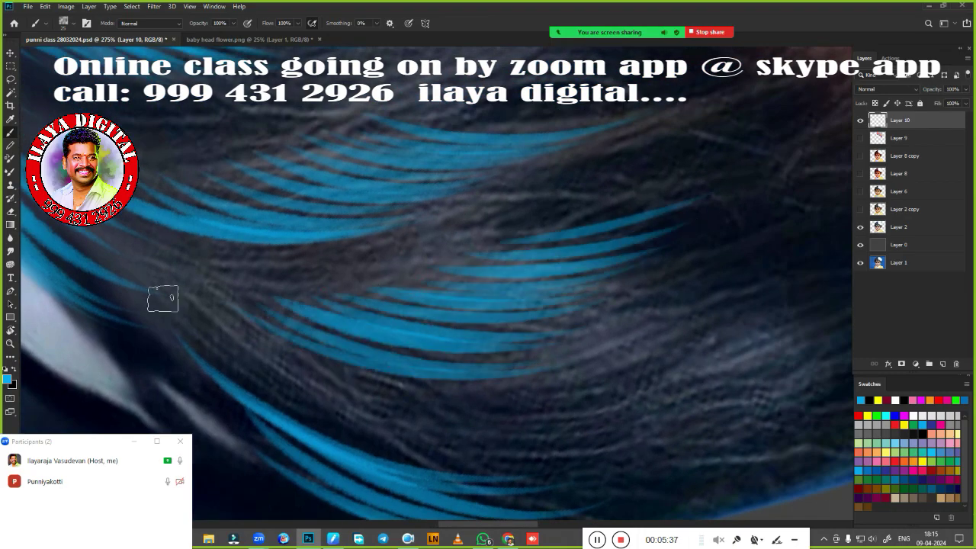
scroll(499, 294, "down", 3)
scroll(500, 294, "up", 3)
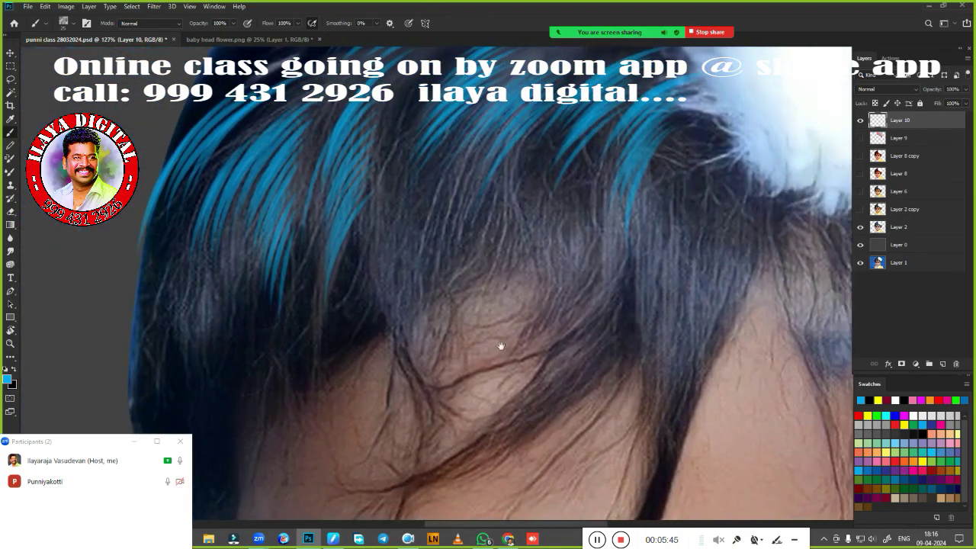
Step: Rotate to another hair area and paint blue strands running toward the forehead
mouse_move(496, 282)
left_mouse_down()
mouse_move(616, 396)
mouse_move(625, 359)
left_mouse_up()
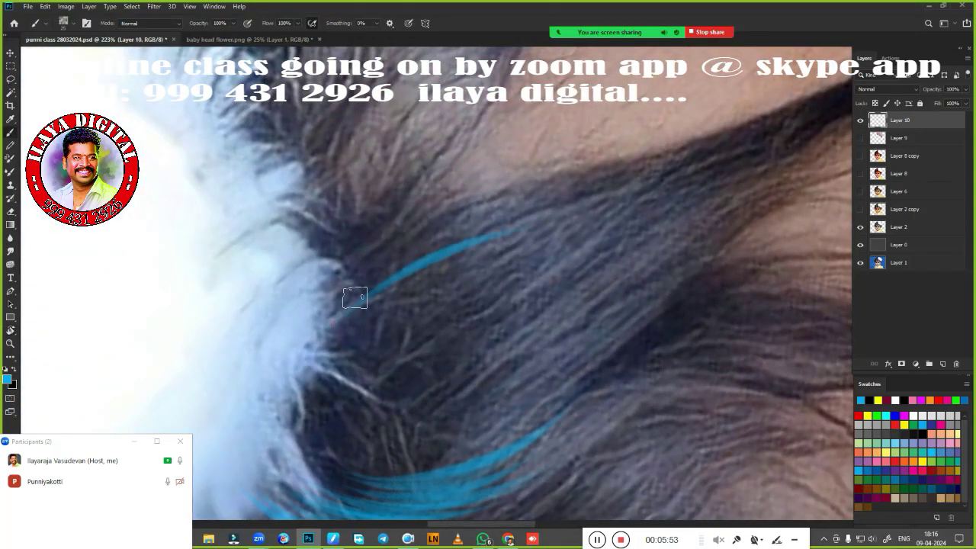
left_click_drag(503, 297, 374, 392)
left_click_drag(557, 244, 389, 359)
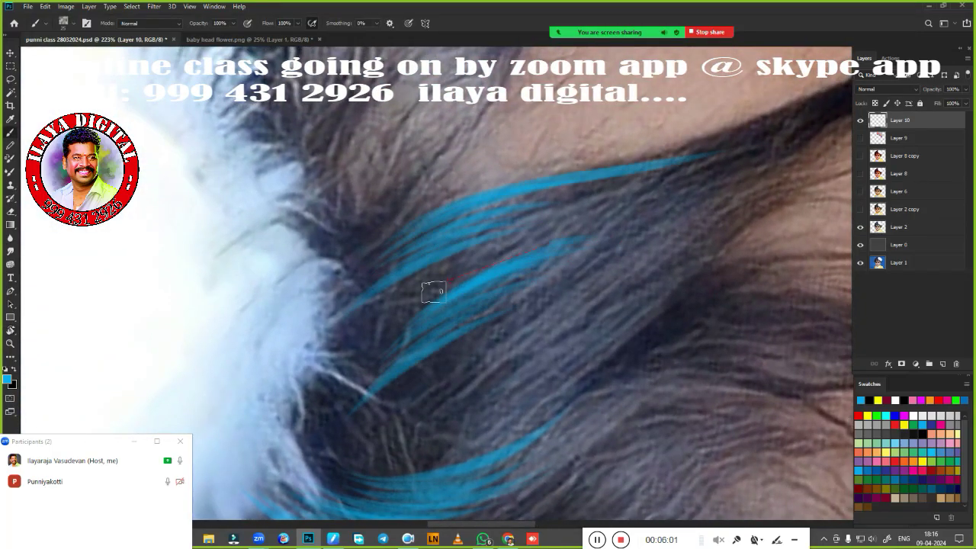
left_click_drag(602, 229, 423, 302)
left_click_drag(473, 377, 412, 332)
left_click_drag(504, 289, 367, 354)
left_click_drag(577, 242, 289, 397)
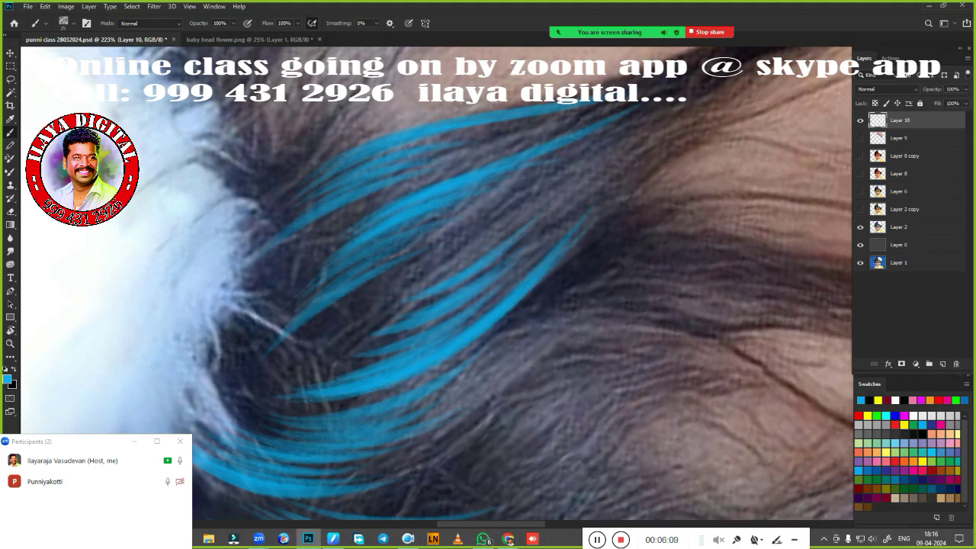
mouse_move(457, 305)
left_mouse_down()
mouse_move(320, 381)
mouse_move(270, 434)
left_mouse_up()
mouse_move(340, 370)
left_mouse_down()
mouse_move(526, 255)
mouse_move(725, 222)
mouse_move(424, 352)
mouse_move(496, 257)
left_mouse_up()
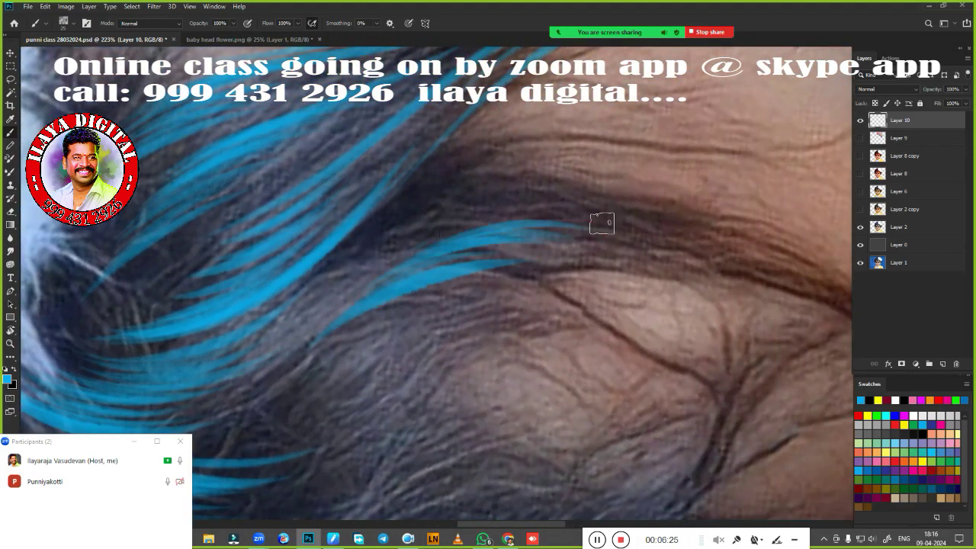
Step: Pan and zoom around the canvas to review the painted blue hair strands
left_click_drag(601, 221, 473, 235)
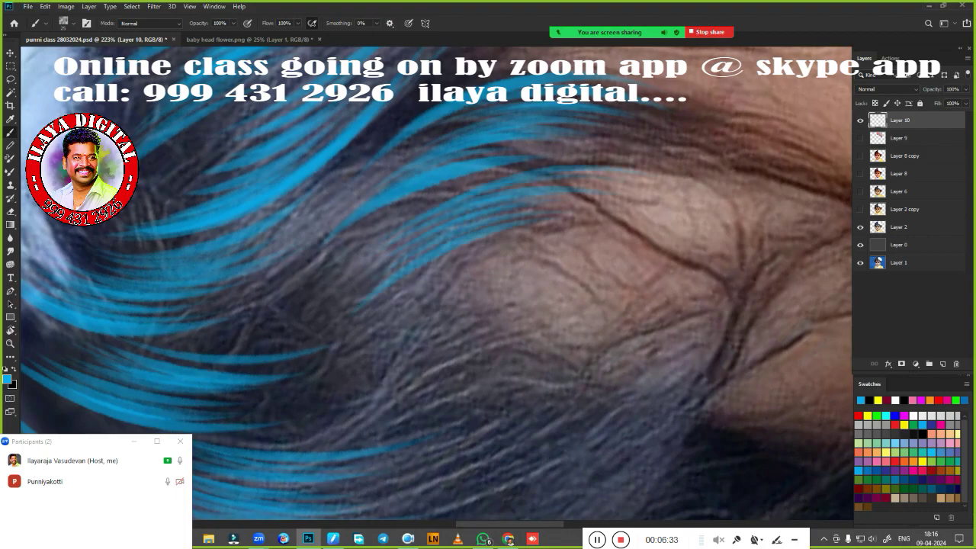
left_click_drag(484, 361, 438, 231)
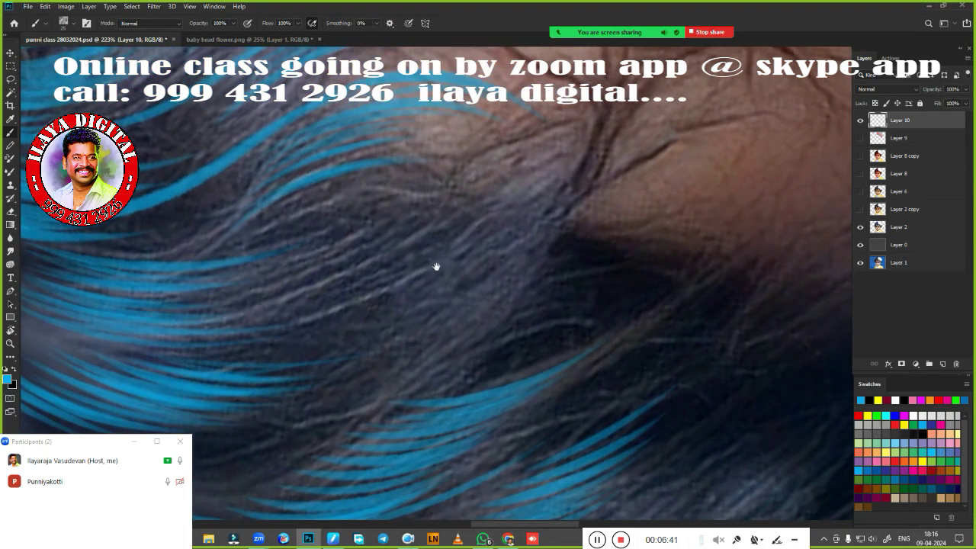
scroll(435, 266, "down", 5)
scroll(496, 355, "up", 4)
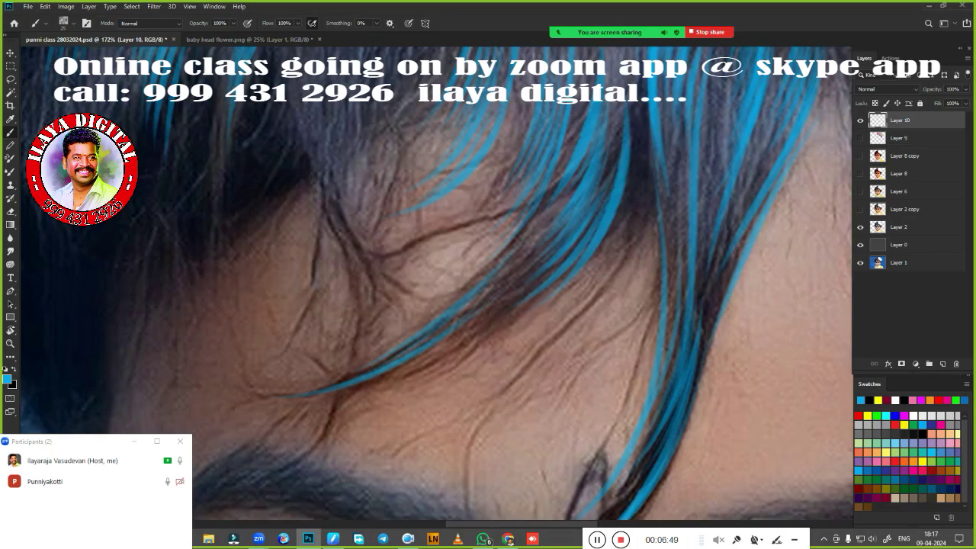
scroll(436, 283, "down", 3)
scroll(437, 283, "up", 3)
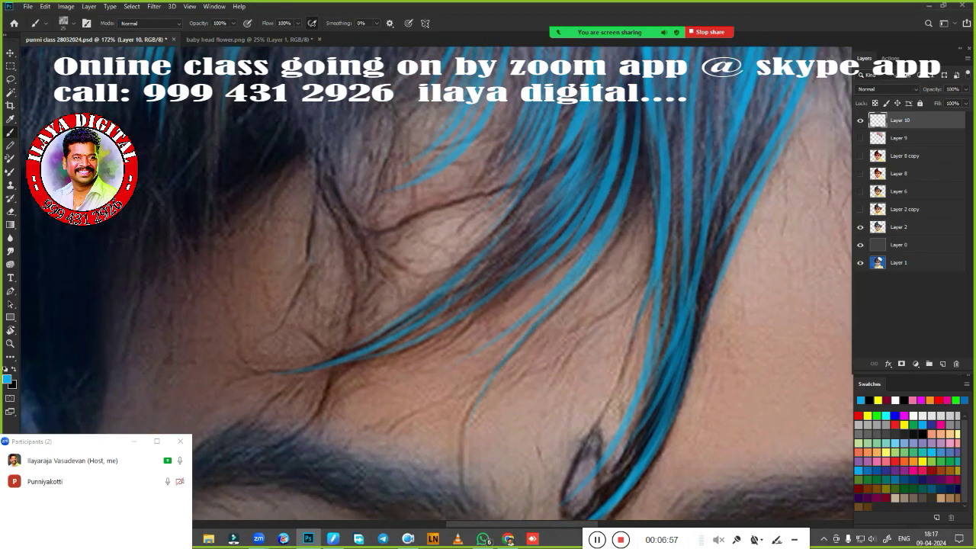
scroll(437, 283, "up", 3)
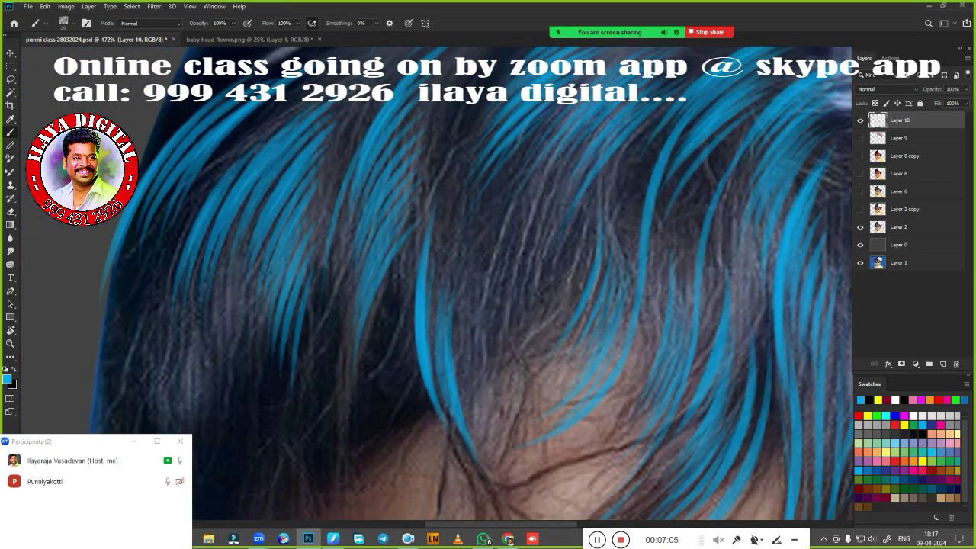
scroll(434, 405, "up", 5)
Step: Rotate the view to about 65° and paint three blue strands running up-right through the fringe
key("r")
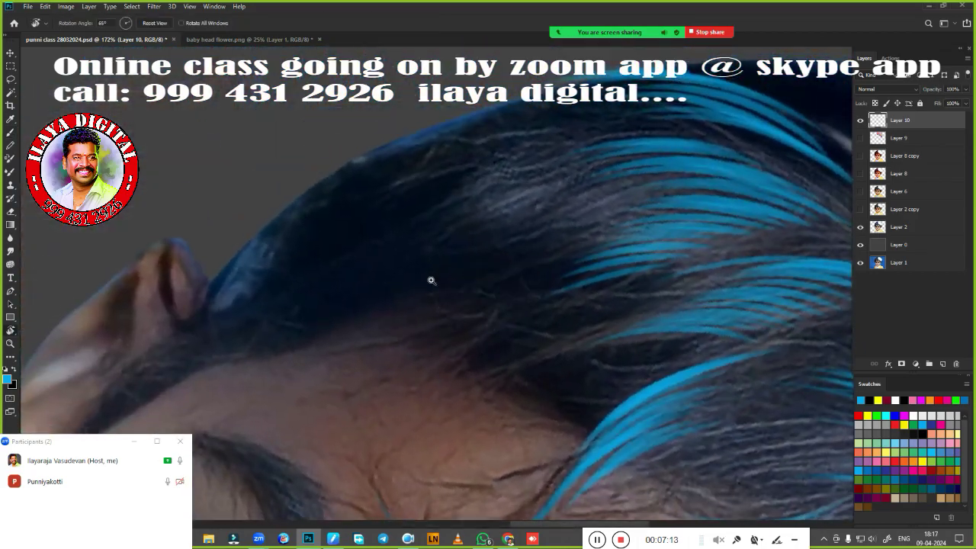
mouse_move(432, 279)
left_mouse_down()
mouse_move(447, 350)
mouse_move(427, 359)
left_mouse_up()
key("b")
left_click_drag(244, 312, 412, 225)
left_click_drag(290, 274, 533, 152)
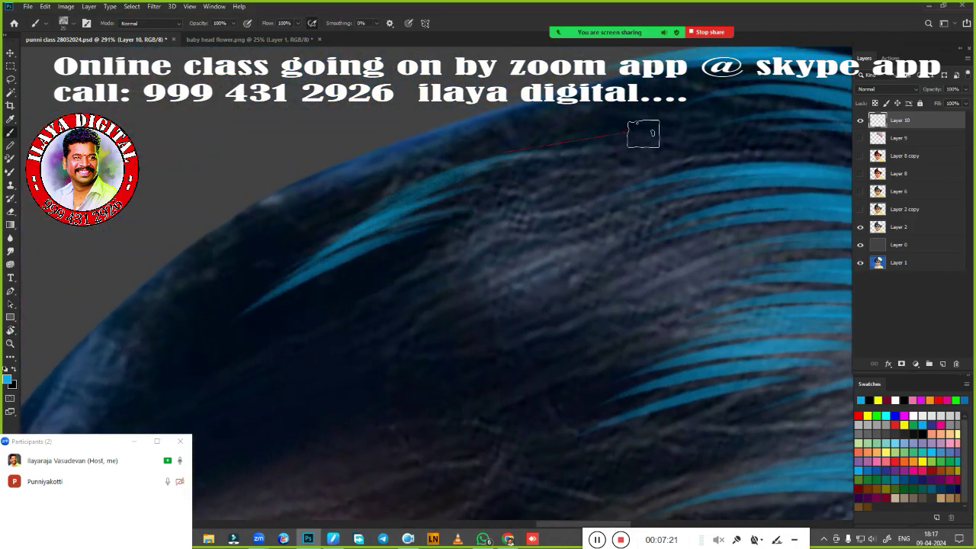
left_click_drag(331, 212, 506, 106)
Step: Paint more blue strands through the middle of the hair, zooming between strokes
scroll(564, 130, "down", 2)
scroll(609, 183, "down", 1)
mouse_move(314, 326)
left_mouse_down()
mouse_move(488, 279)
mouse_move(587, 233)
left_mouse_up()
left_click_drag(439, 268, 552, 218)
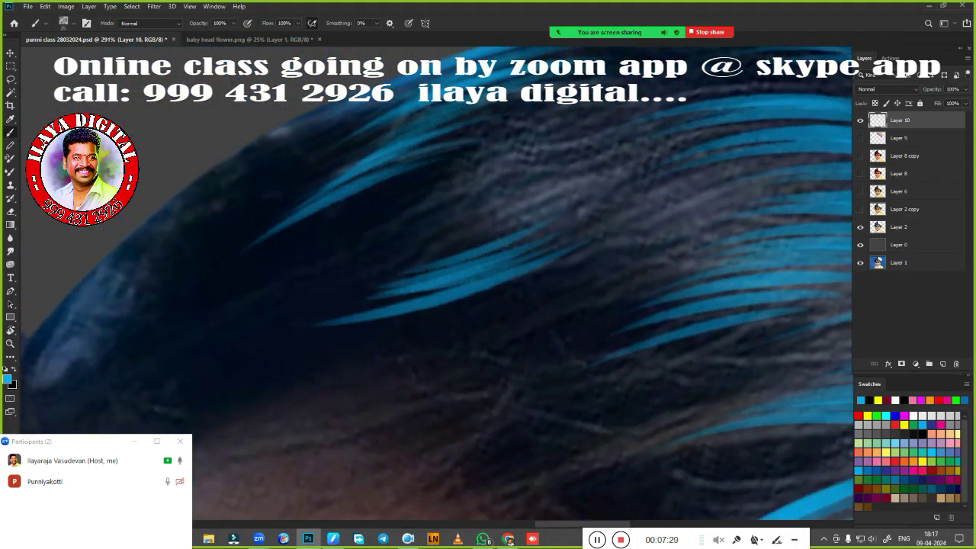
scroll(643, 145, "down", 3)
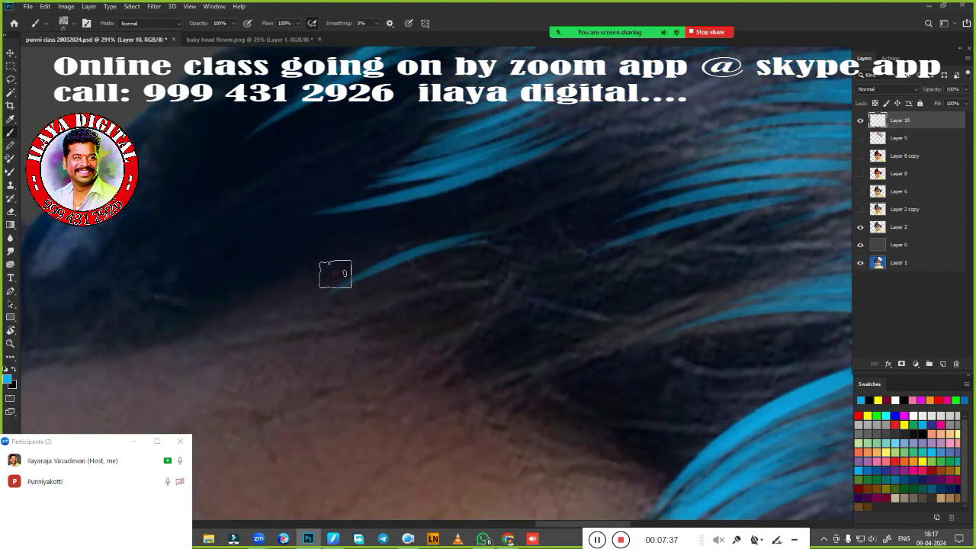
left_click_drag(336, 275, 411, 238)
scroll(321, 278, "down", 2)
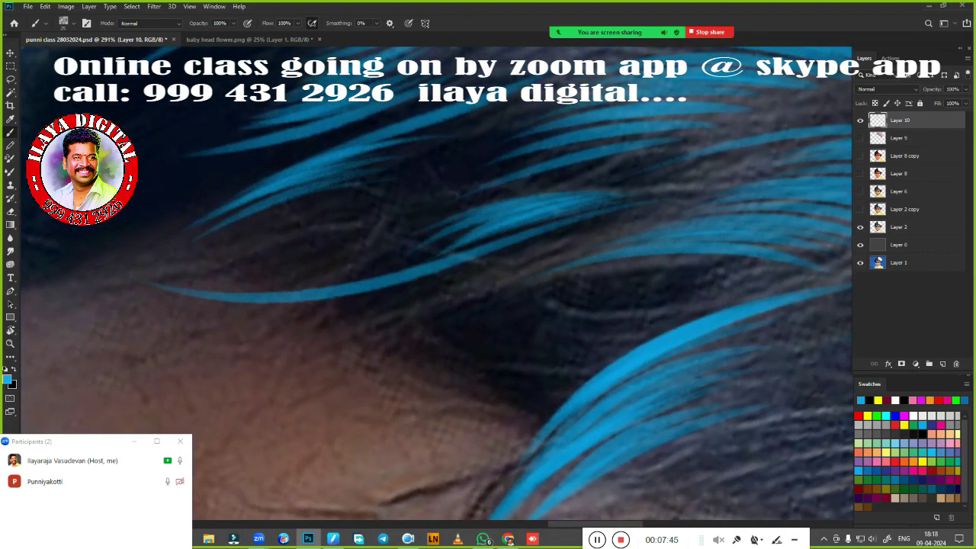
left_click_drag(260, 245, 522, 192)
scroll(420, 264, "down", 2)
left_click_drag(529, 257, 607, 225)
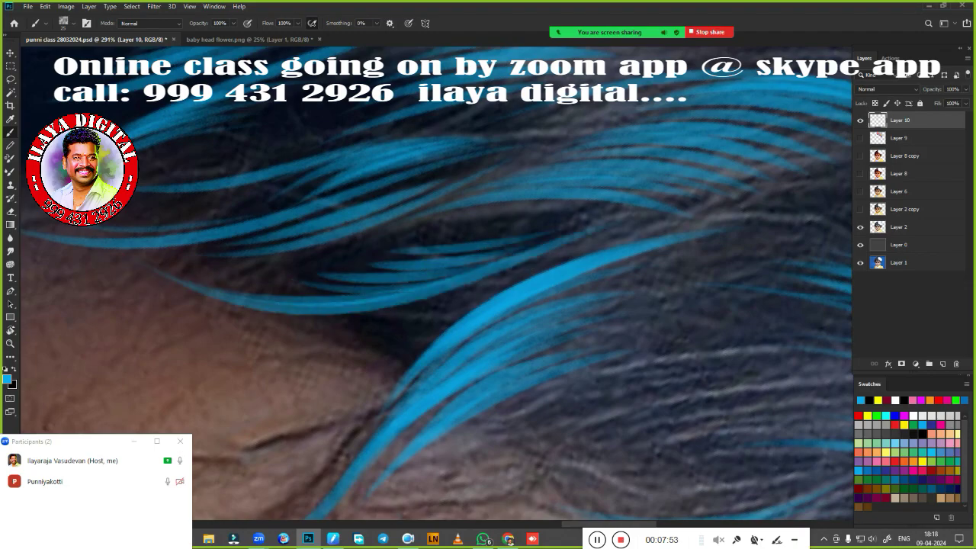
scroll(540, 301, "down", 2)
scroll(616, 403, "down", 2)
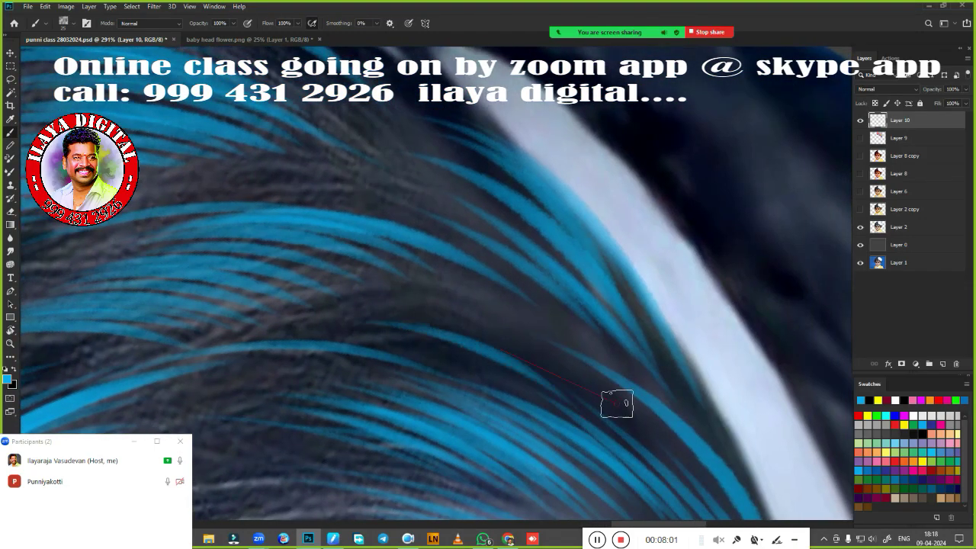
scroll(617, 403, "down", 2)
scroll(617, 403, "down", 2)
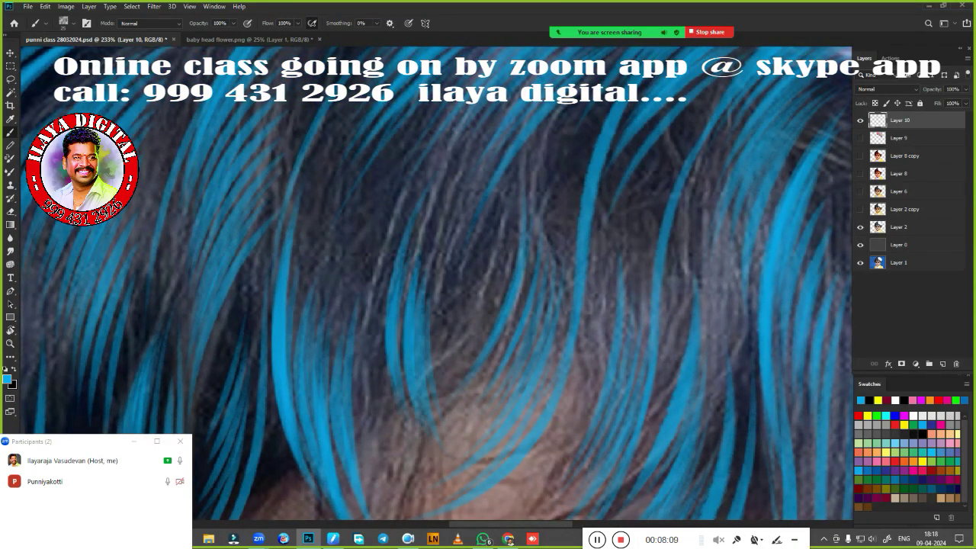
scroll(515, 164, "down", 5)
scroll(588, 320, "up", 5)
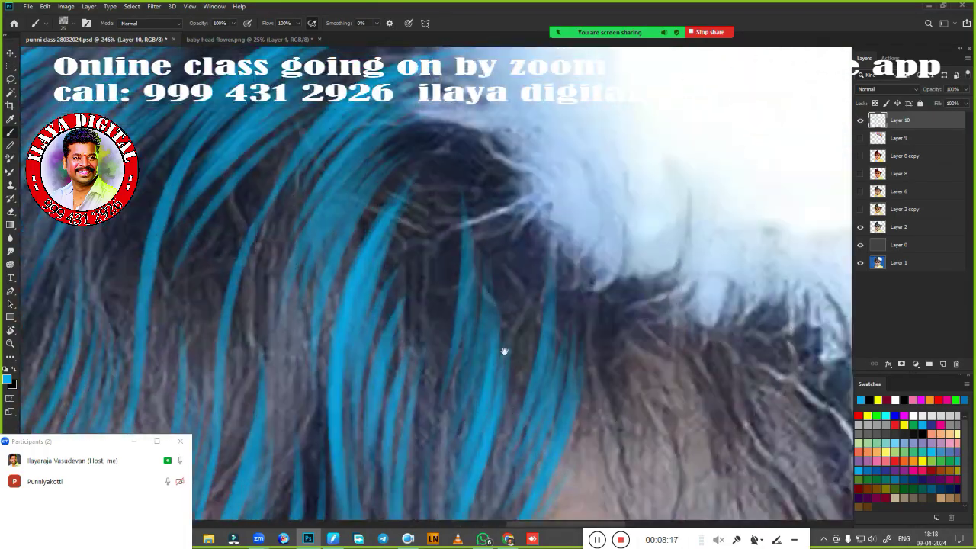
Step: Add light-blue strands diagonally through the hair and near the ear
left_click_drag(427, 230, 559, 111)
left_click_drag(546, 424, 454, 333)
left_click_drag(515, 317, 510, 189)
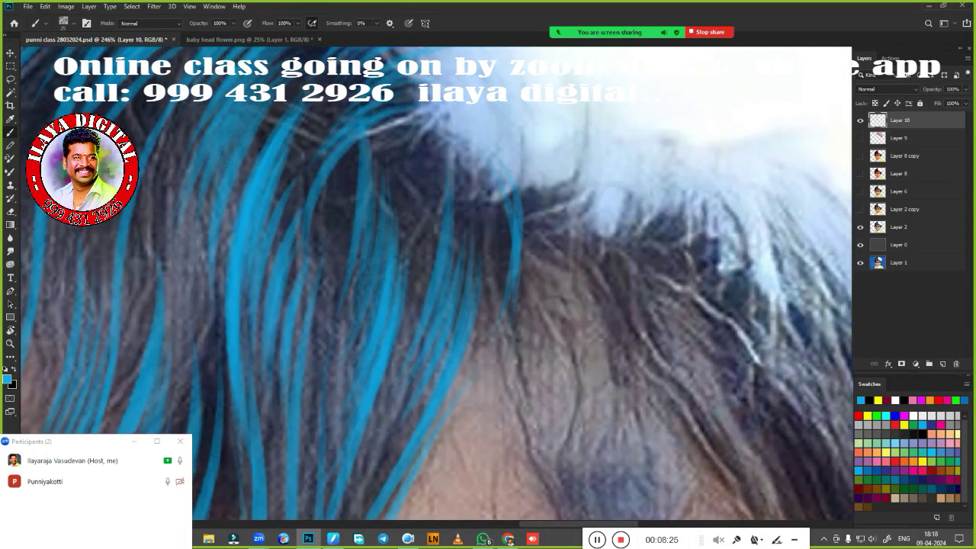
scroll(451, 232, "down", 2)
mouse_move(488, 473)
left_mouse_down()
mouse_move(440, 337)
mouse_move(480, 206)
left_mouse_up()
scroll(439, 337, "up", 2)
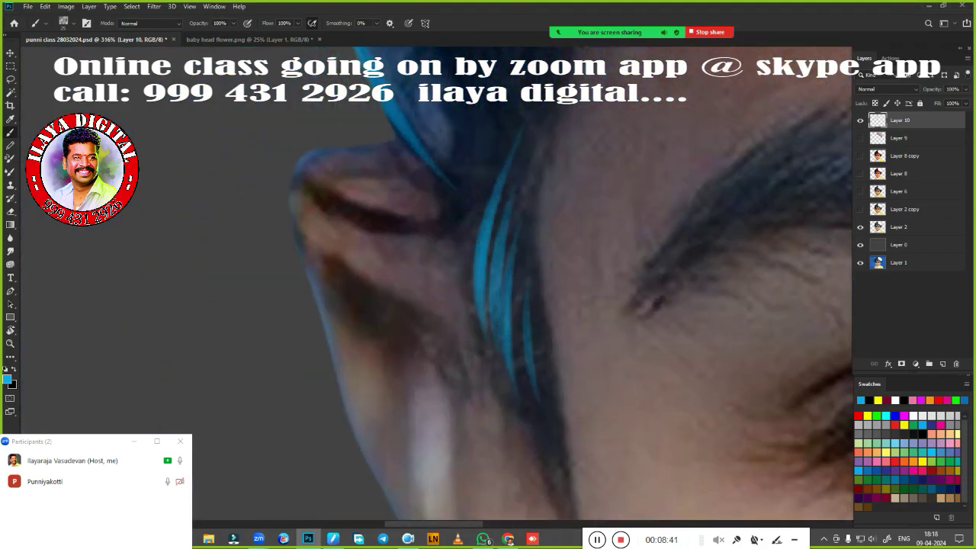
left_click_drag(523, 393, 515, 291)
mouse_move(487, 229)
left_mouse_down()
mouse_move(480, 473)
mouse_move(469, 365)
left_mouse_up()
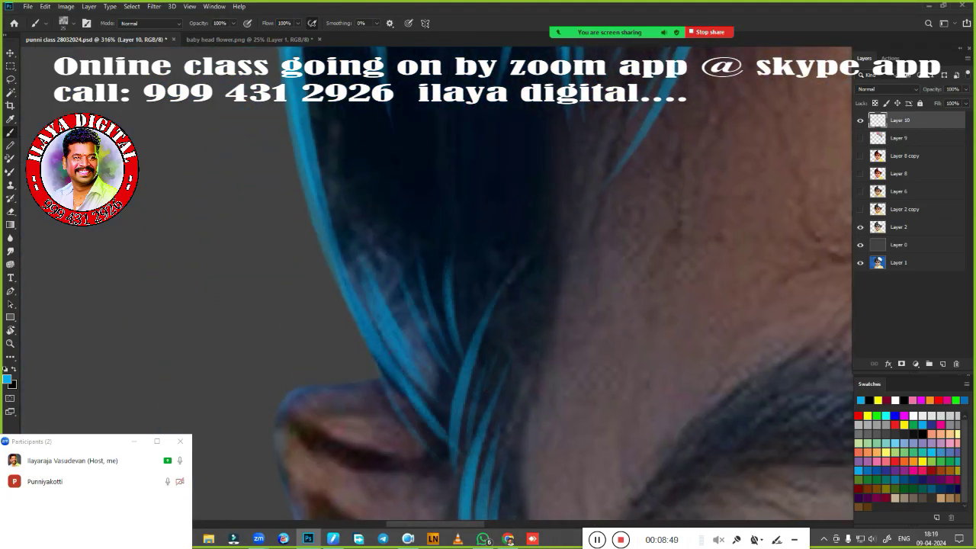
Step: Paint several more blue strands across the middle hair toward the left side
scroll(518, 226, "down", 3)
scroll(505, 279, "up", 5)
left_click_drag(518, 263, 473, 400)
left_click_drag(556, 182, 517, 409)
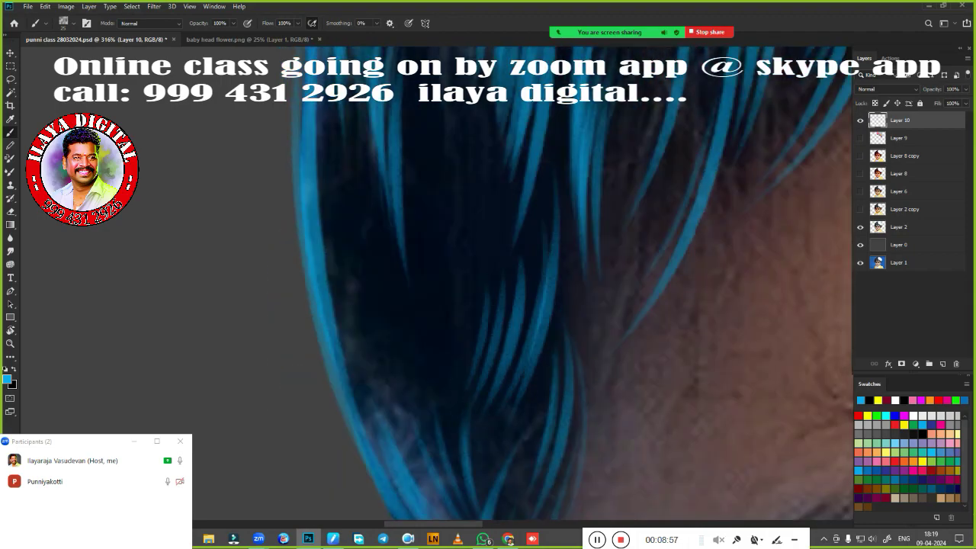
left_click_drag(467, 136, 425, 342)
left_click_drag(500, 108, 438, 293)
left_click_drag(378, 143, 357, 340)
left_click_drag(379, 182, 329, 354)
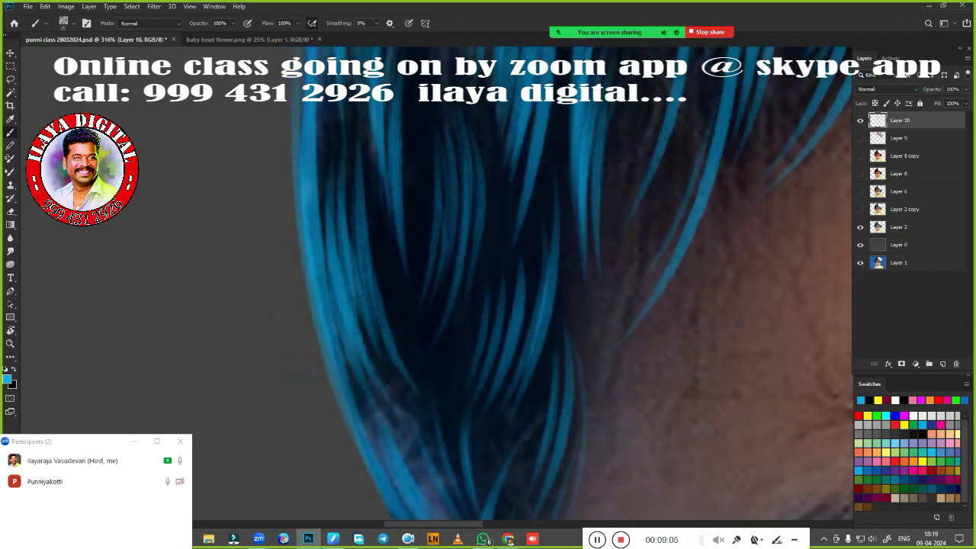
scroll(343, 308, "down", 4)
scroll(627, 371, "down", 3)
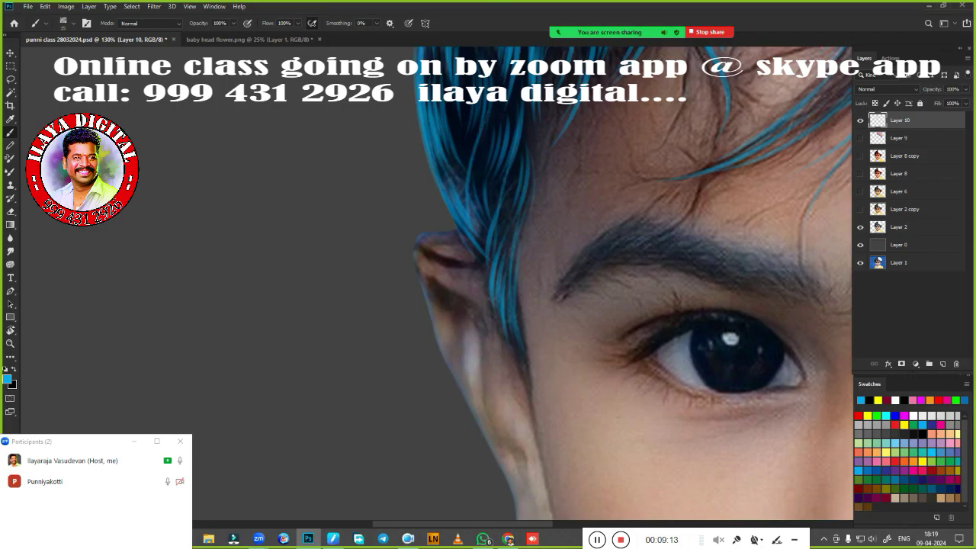
scroll(501, 331, "up", 2)
scroll(501, 330, "up", 2)
scroll(337, 458, "up", 2)
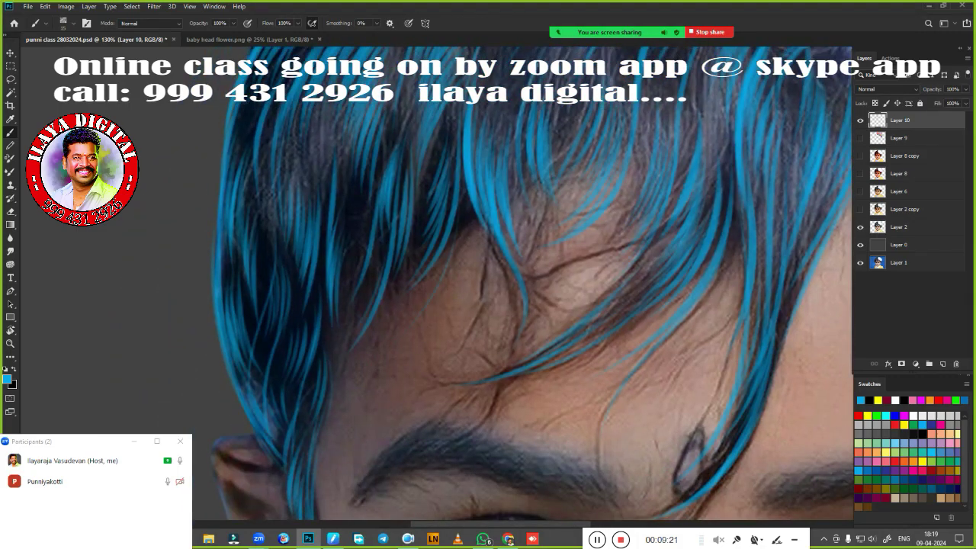
scroll(563, 166, "down", 1)
scroll(414, 394, "down", 2)
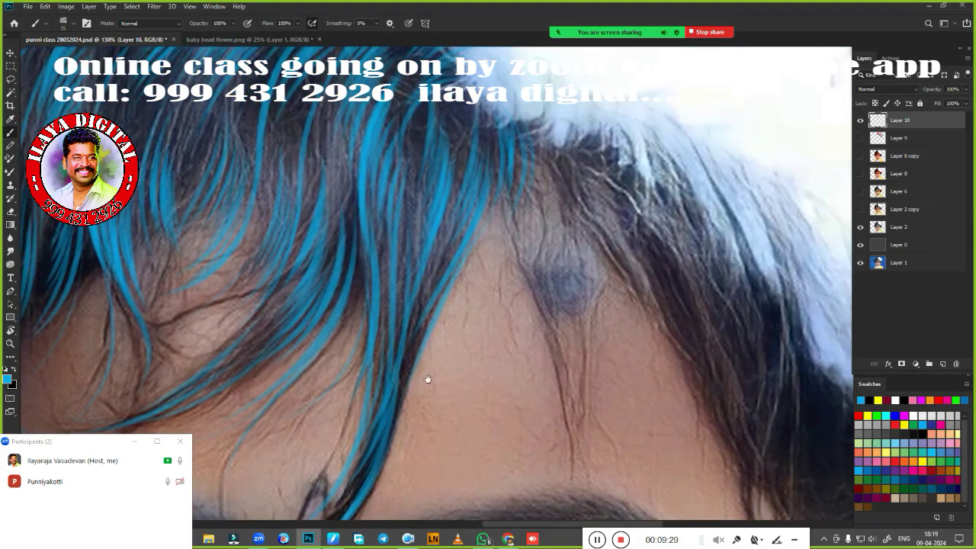
scroll(427, 377, "down", 2)
Step: Briefly check the Layer 8 copy painting, then paint a blue strand across the hair near the white band
left_click(860, 156)
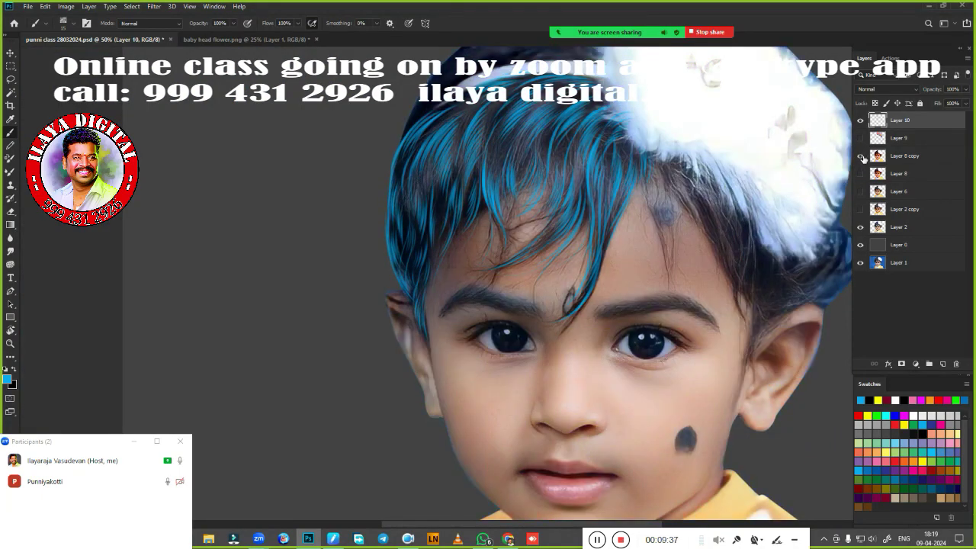
left_click(860, 155)
scroll(503, 229, "up", 3)
mouse_move(347, 369)
left_mouse_down()
mouse_move(358, 351)
mouse_move(367, 387)
left_mouse_up()
scroll(533, 229, "up", 2)
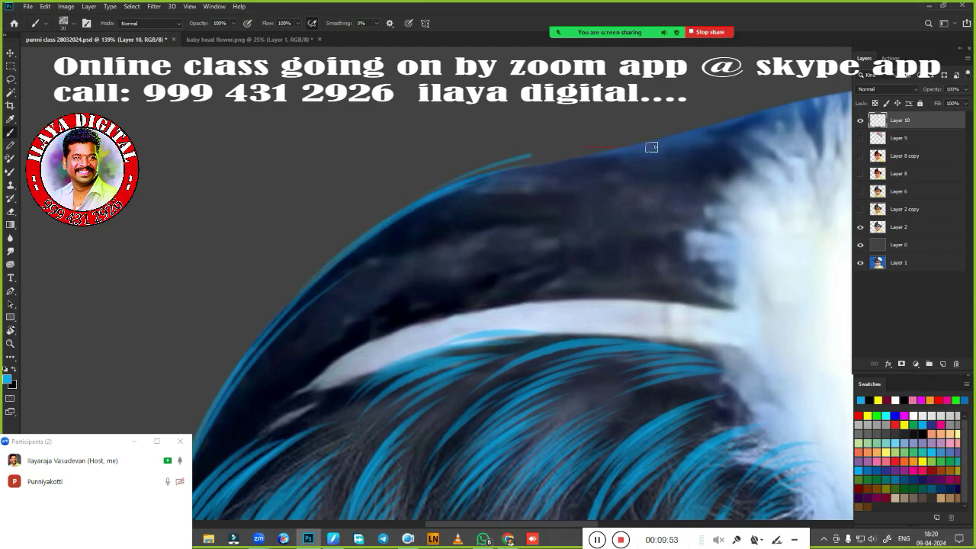
left_click_drag(652, 147, 654, 189)
left_click_drag(533, 343, 344, 328)
scroll(762, 180, "up", 1)
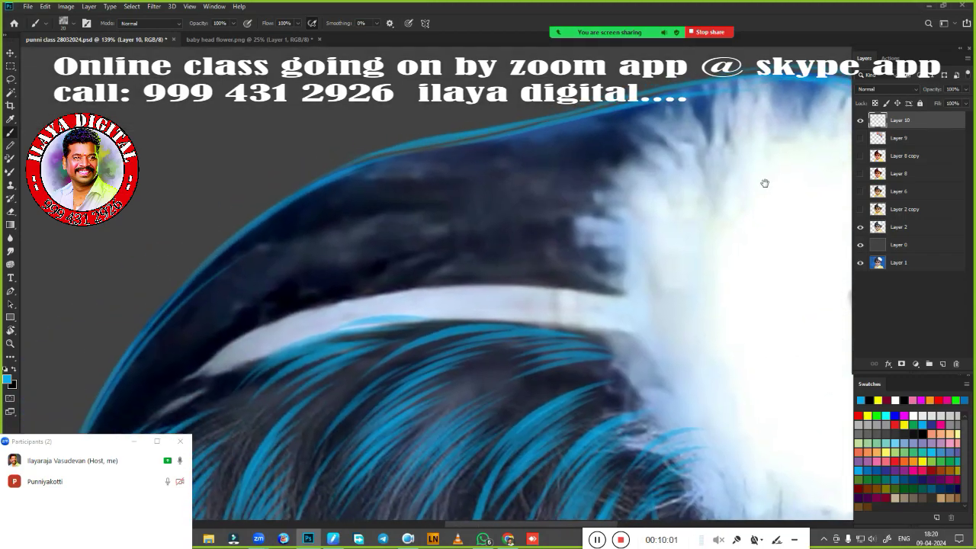
mouse_move(762, 180)
left_mouse_down()
mouse_move(318, 361)
mouse_move(465, 243)
mouse_move(618, 195)
left_mouse_up()
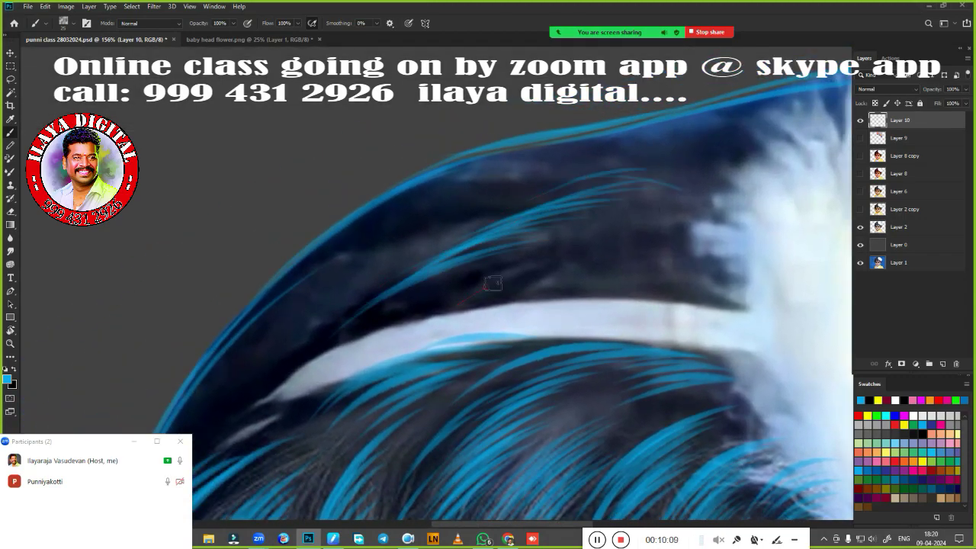
left_click_drag(492, 283, 709, 212)
Step: Paint blue strands along the top edge of the hair
left_click_drag(386, 301, 523, 229)
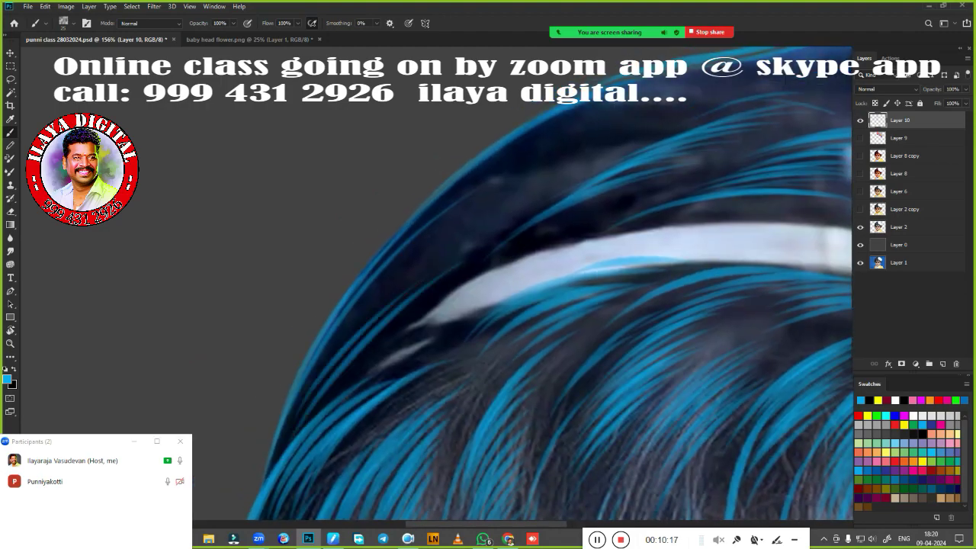
left_click_drag(305, 404, 450, 236)
mouse_move(328, 344)
left_mouse_down()
mouse_move(497, 257)
mouse_move(283, 342)
mouse_move(285, 320)
left_mouse_up()
left_click_drag(285, 320, 405, 295)
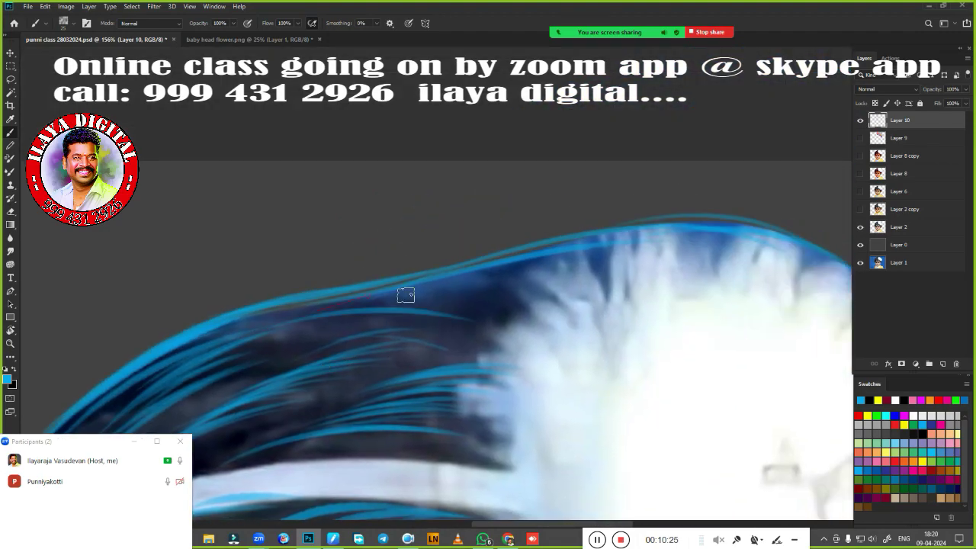
left_click_drag(320, 308, 510, 280)
mouse_move(487, 411)
left_mouse_down()
mouse_move(492, 342)
mouse_move(398, 229)
mouse_move(385, 183)
mouse_move(628, 340)
mouse_move(675, 215)
mouse_move(603, 392)
mouse_move(689, 381)
mouse_move(729, 284)
mouse_move(671, 244)
mouse_move(523, 384)
mouse_move(602, 228)
left_mouse_up()
left_click_drag(503, 389, 618, 229)
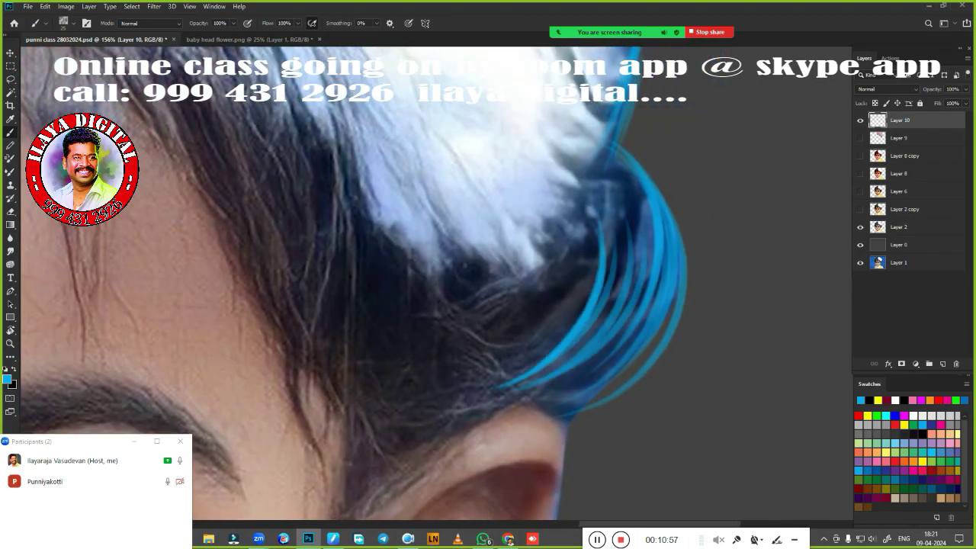
Step: Paint curved blue strands down the hair above the forehead
mouse_move(590, 266)
left_mouse_down()
mouse_move(595, 307)
mouse_move(675, 170)
left_mouse_up()
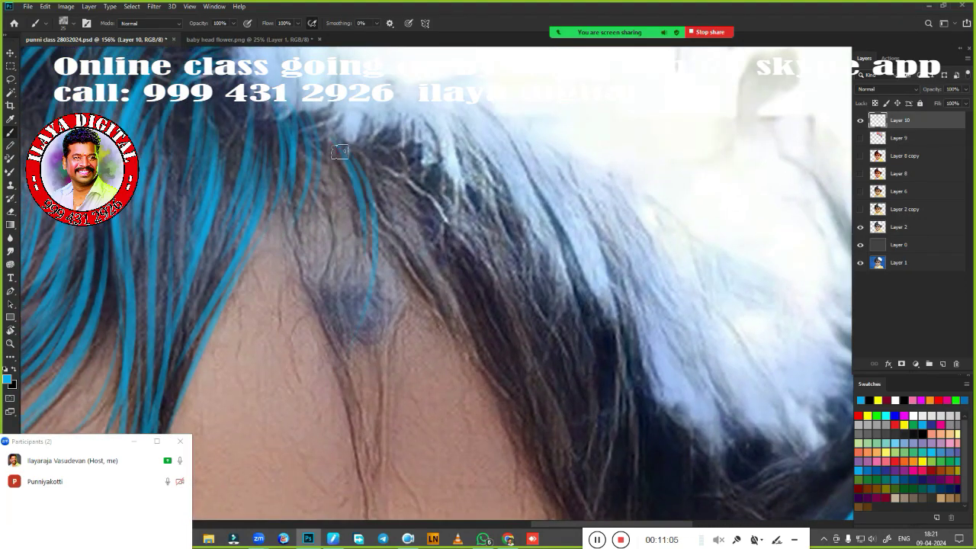
left_click_drag(390, 145, 359, 344)
left_click_drag(448, 227, 509, 381)
left_click_drag(444, 234, 452, 299)
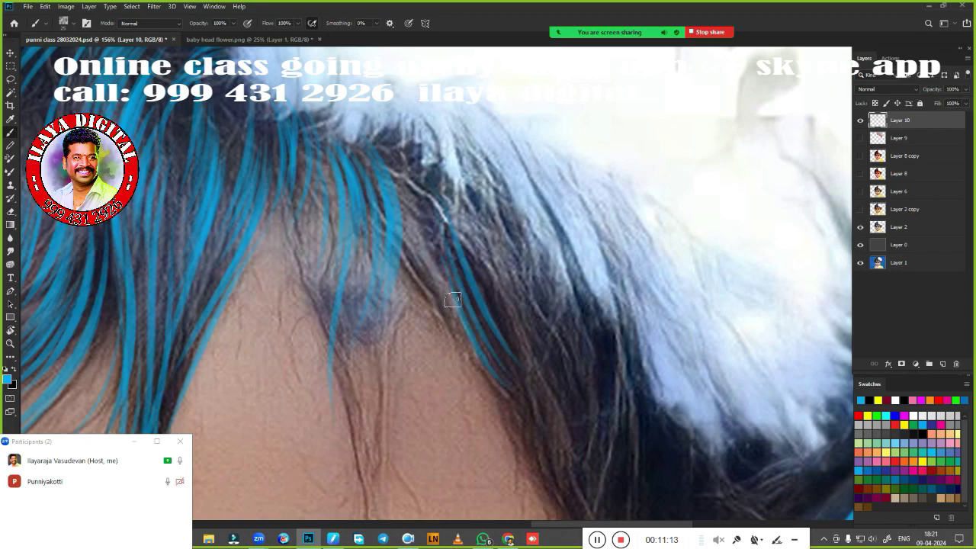
left_click_drag(451, 237, 511, 404)
left_click_drag(420, 185, 275, 82)
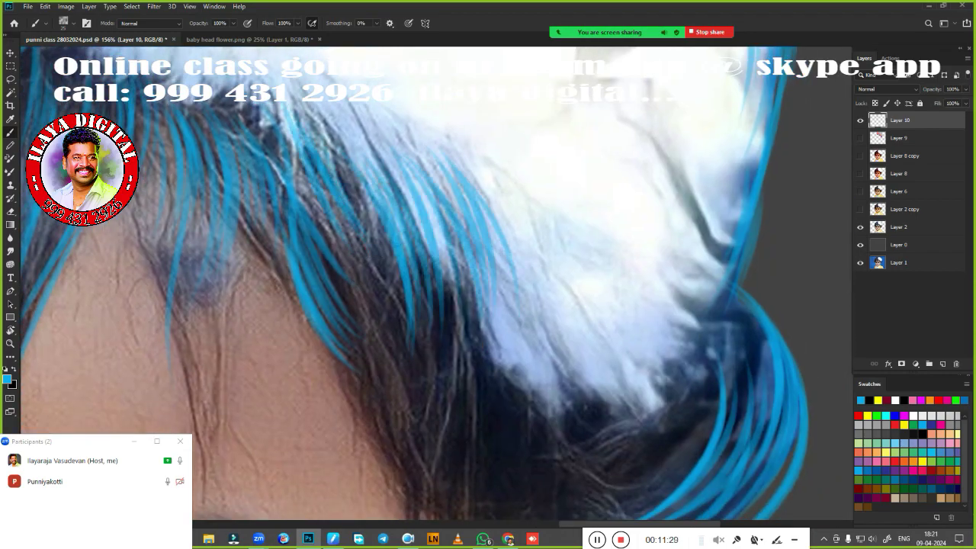
left_click_drag(349, 229, 434, 229)
Step: Paint blue strands on the curl beside the ear, rotating the canvas for easier strokes
left_click_drag(465, 328, 534, 427)
left_click_drag(529, 228, 593, 473)
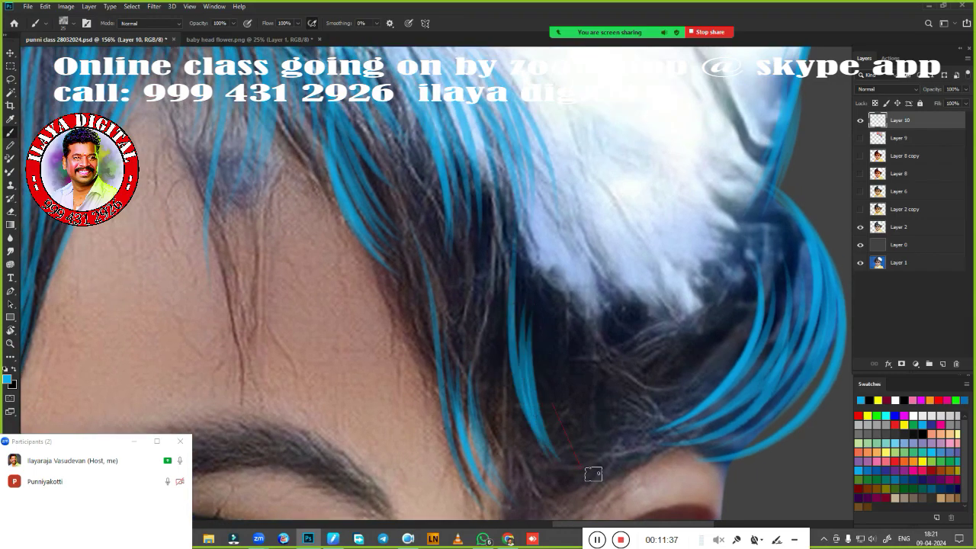
mouse_move(560, 333)
left_mouse_down()
mouse_move(538, 459)
mouse_move(583, 397)
left_mouse_up()
left_click_drag(568, 293, 526, 450)
key("r")
left_click_drag(534, 397, 523, 420)
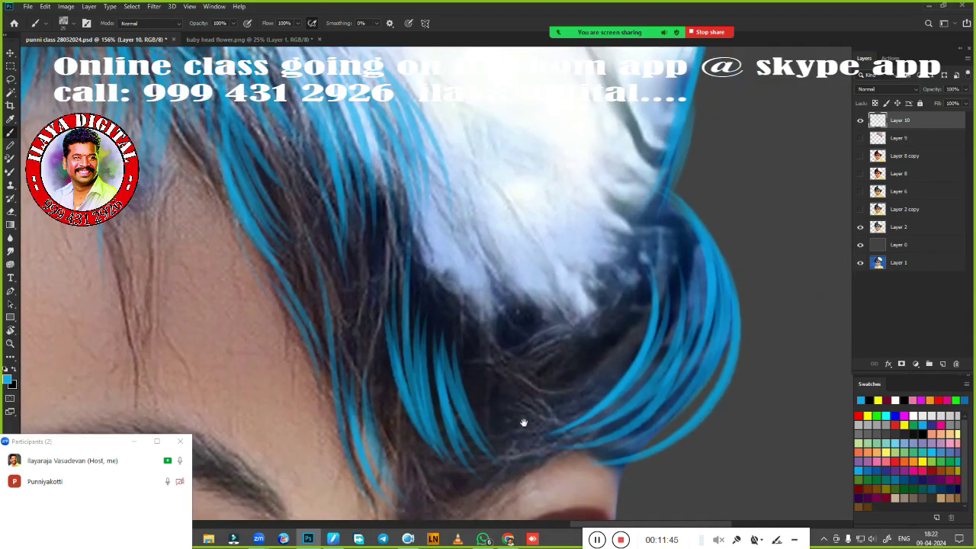
mouse_move(557, 312)
left_mouse_down()
mouse_move(572, 396)
mouse_move(590, 306)
left_mouse_up()
key("b")
Step: Zoom and pan out to view the whole face framed by blue strands
scroll(445, 342, "up", 1)
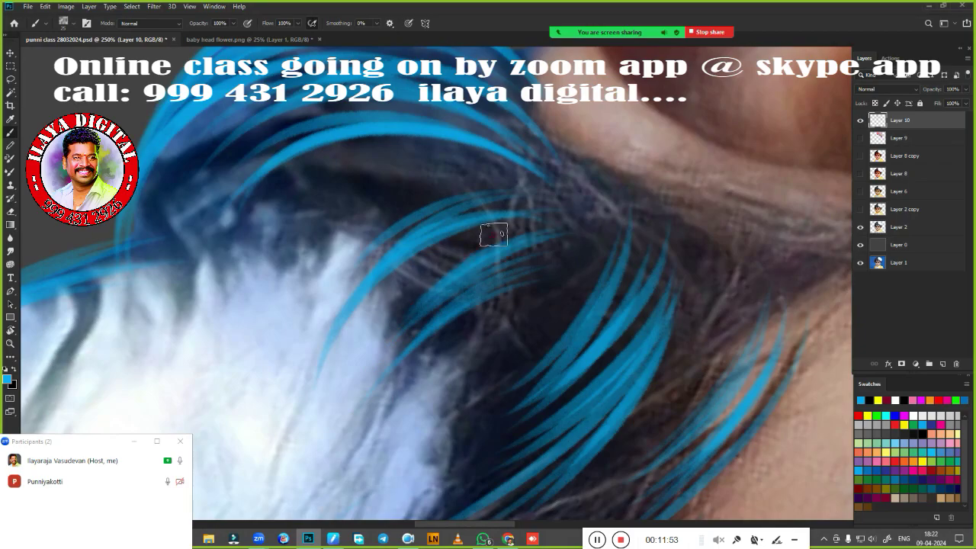
scroll(396, 289, "up", 1)
mouse_move(582, 251)
left_mouse_down()
mouse_move(403, 163)
mouse_move(440, 353)
left_mouse_up()
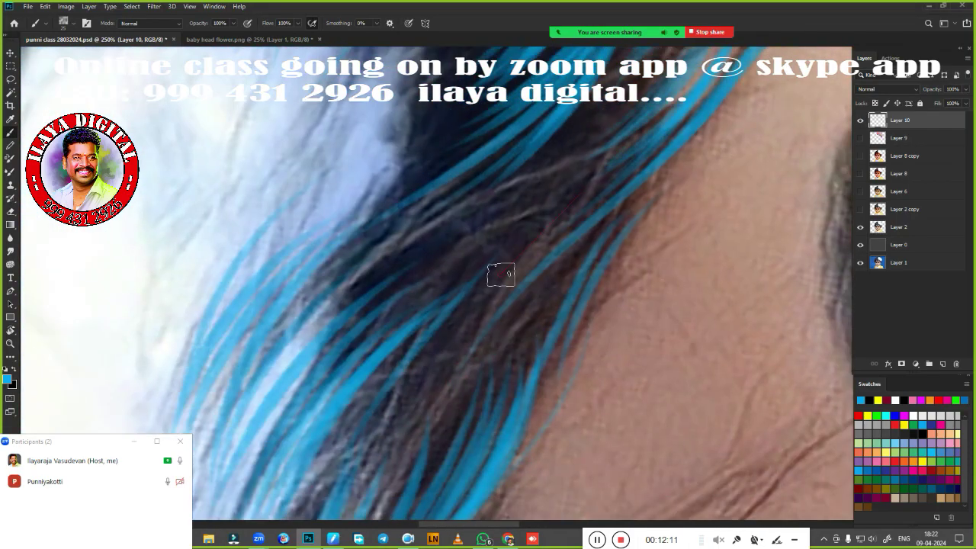
left_click_drag(501, 274, 552, 366)
scroll(552, 366, "down", 5)
scroll(552, 366, "up", 2)
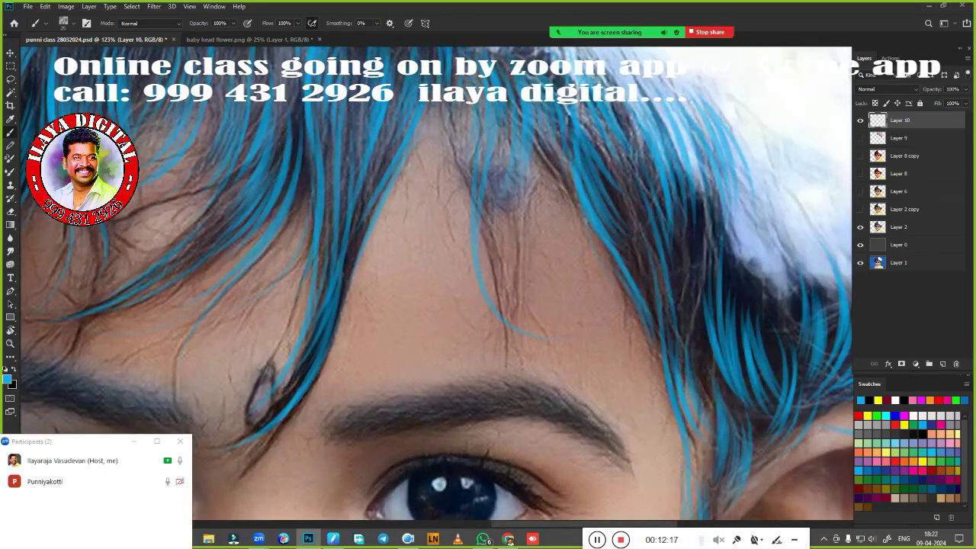
scroll(552, 365, "down", 2)
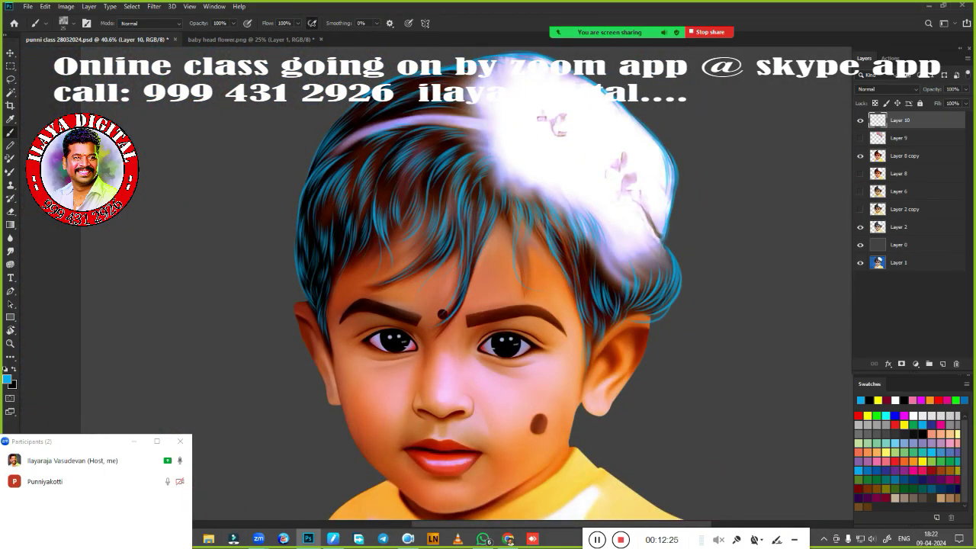
Step: Hide Layer 10, lasso and feather the hair on Layer 8 copy, and copy it to Layer 11
left_click(860, 121)
key("l")
left_click(907, 155)
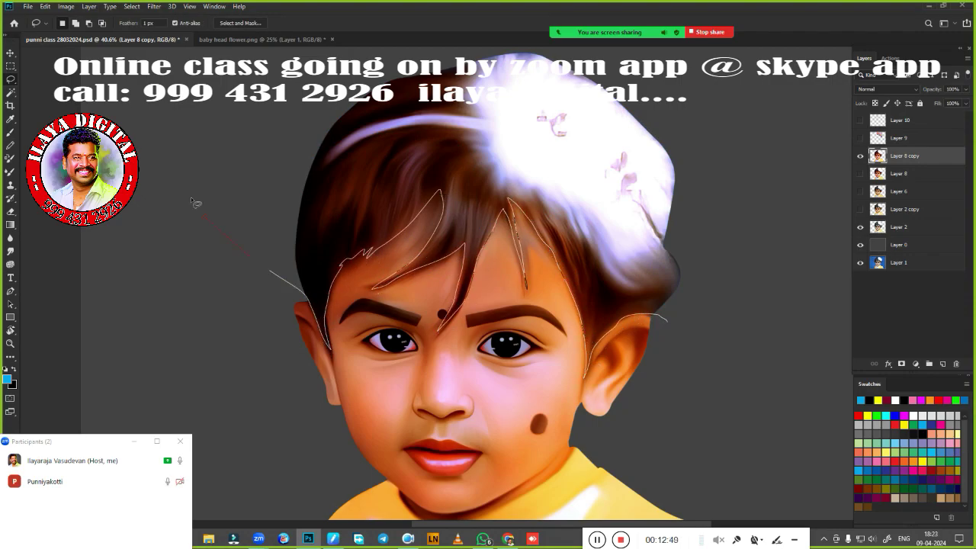
left_click_drag(305, 56, 663, 321)
key("shift+F6")
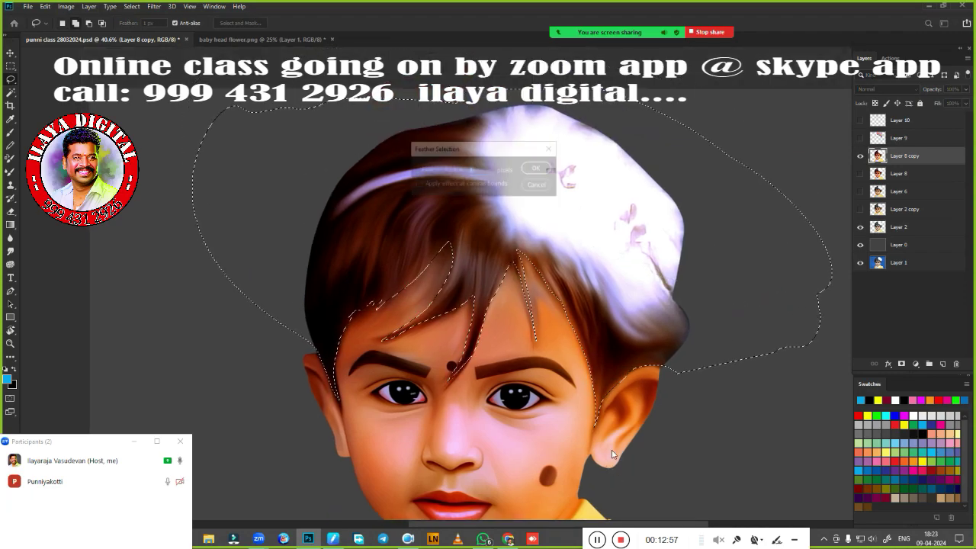
key("Return")
key("ctrl+j")
left_click(860, 174)
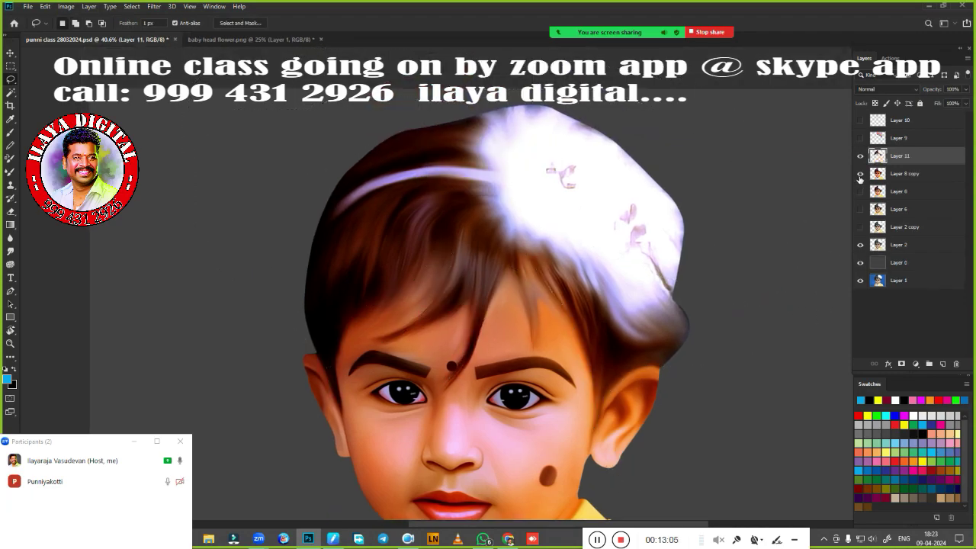
Step: Toggle layer visibility to compare the copied hair, then try and cancel a Hue/Saturation change
left_click(860, 174)
left_click(860, 156)
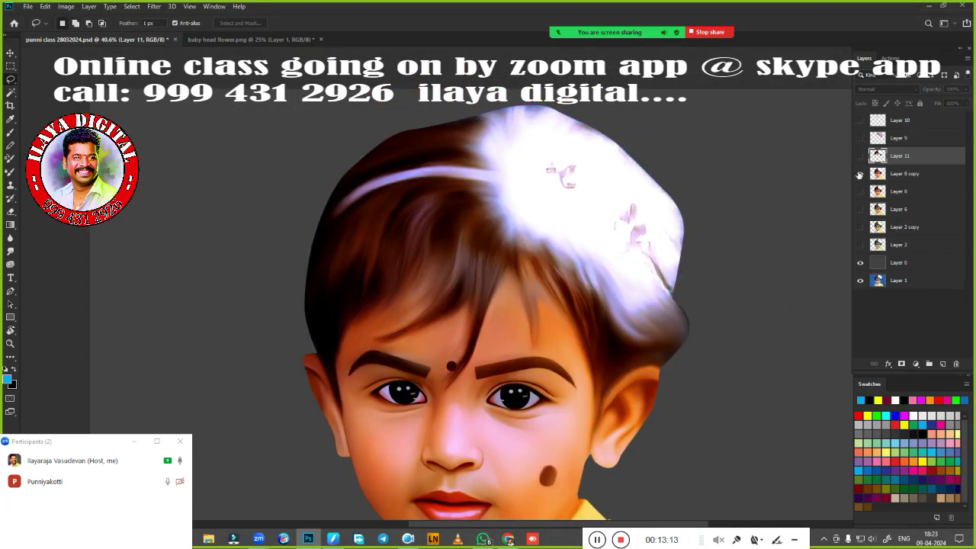
left_click(860, 173)
left_click(860, 119)
left_click(860, 191)
key("ctrl+u")
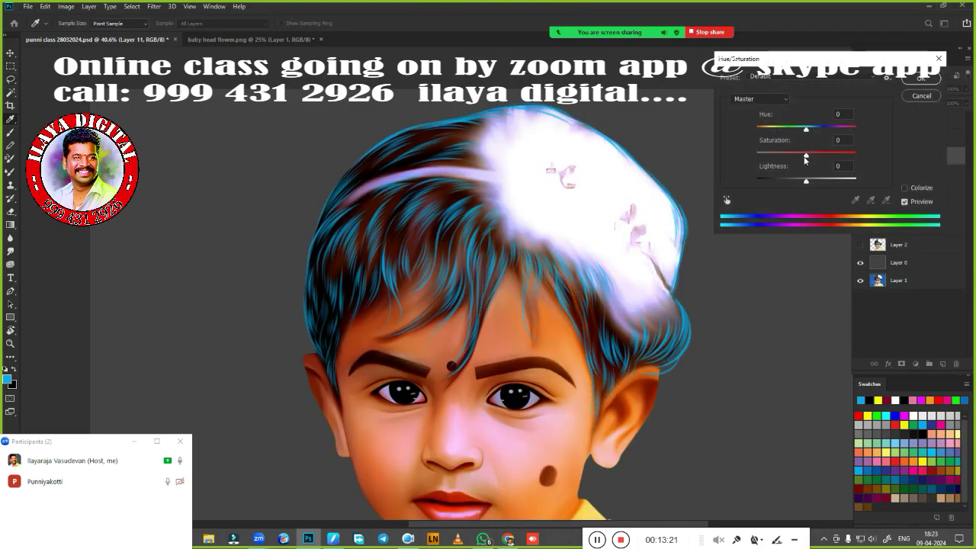
left_click_drag(805, 158, 670, 194)
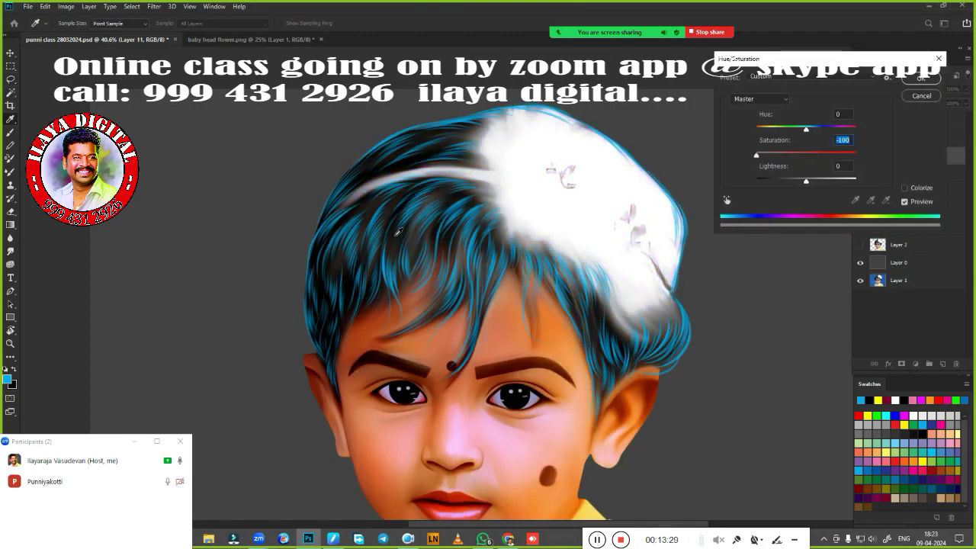
left_click(907, 251)
Step: Set Layer 11's Hue/Saturation to Saturation -100 and Lightness about -78
left_click(859, 120)
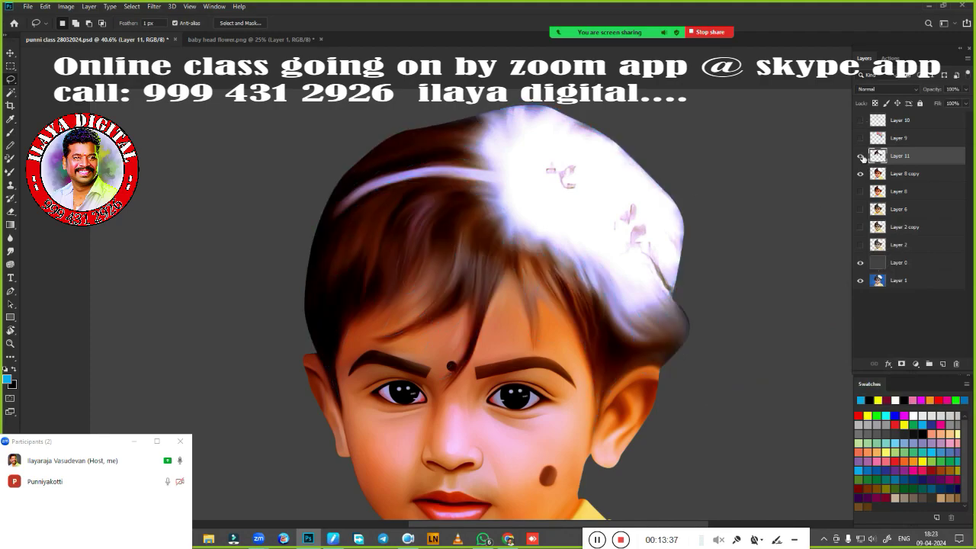
key("ctrl+u")
left_click_drag(792, 327, 742, 327)
left_click_drag(792, 353, 743, 389)
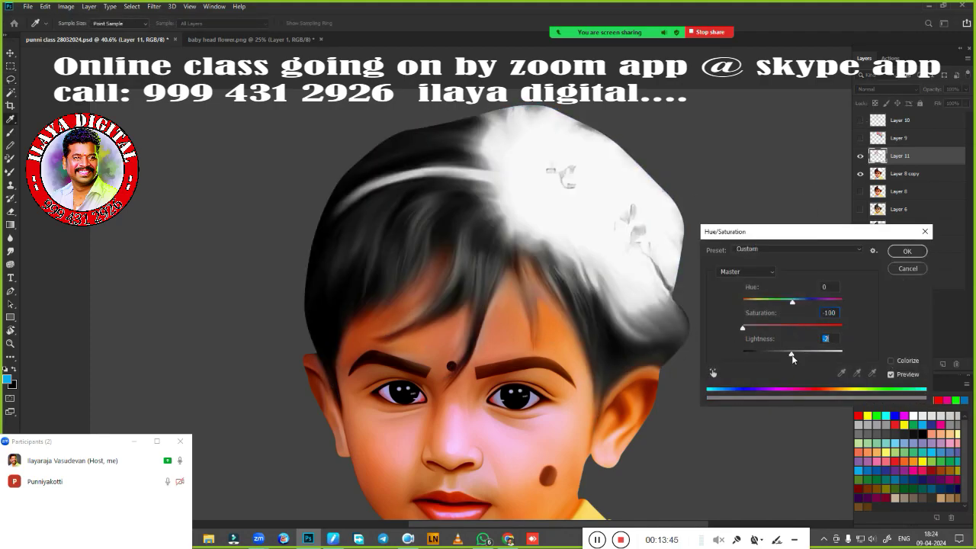
left_click_drag(762, 231, 762, 167)
scroll(610, 325, "up", 3)
scroll(611, 325, "down", 2)
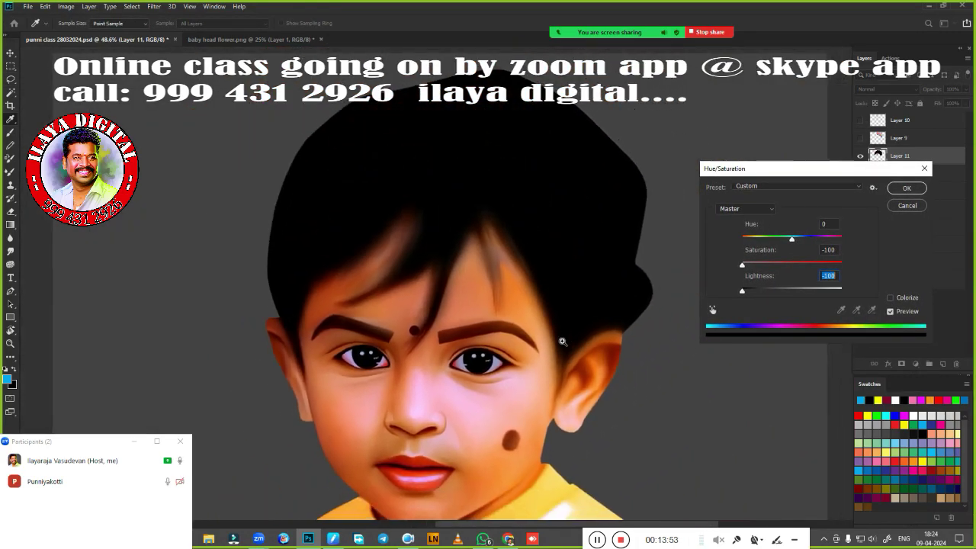
left_click_drag(733, 293, 753, 297)
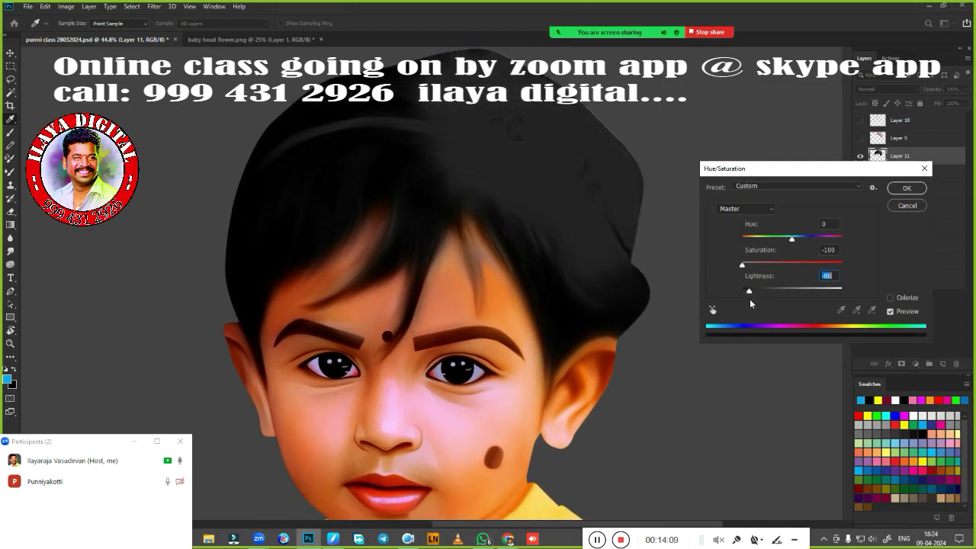
key("Return")
Step: Trace the headband with the Pen tool and fill it feathered white on new Layer 12
key("ctrl+comma")
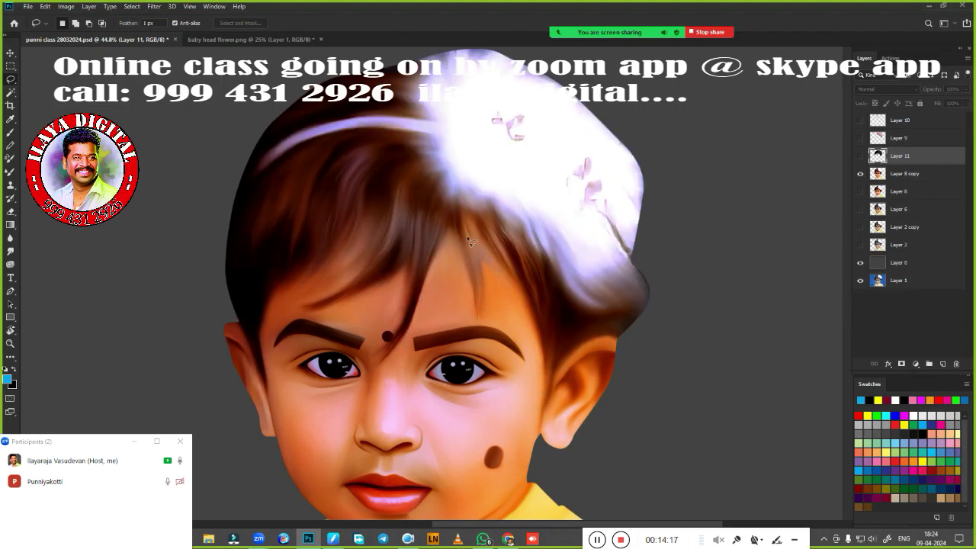
key("p")
left_click_drag(602, 177, 576, 156)
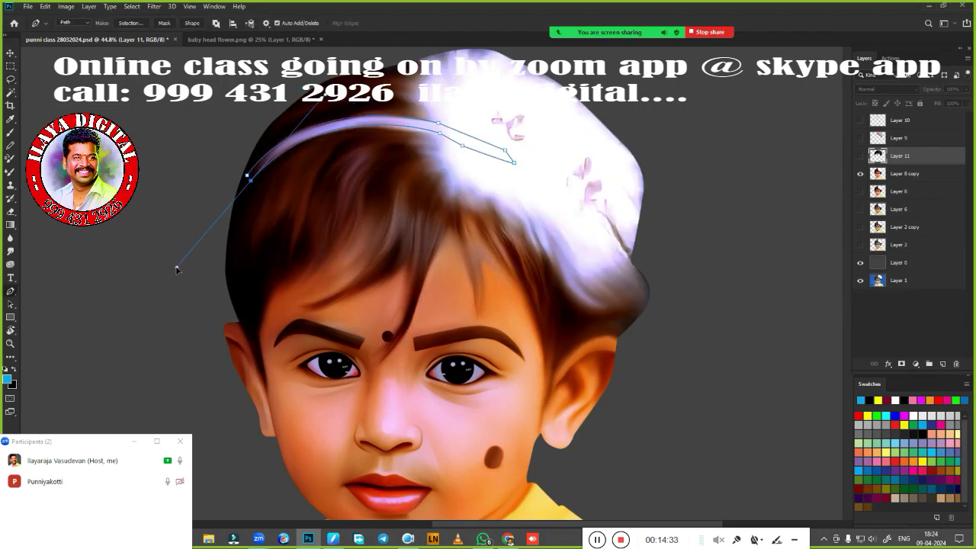
key("alt+bracketleft")
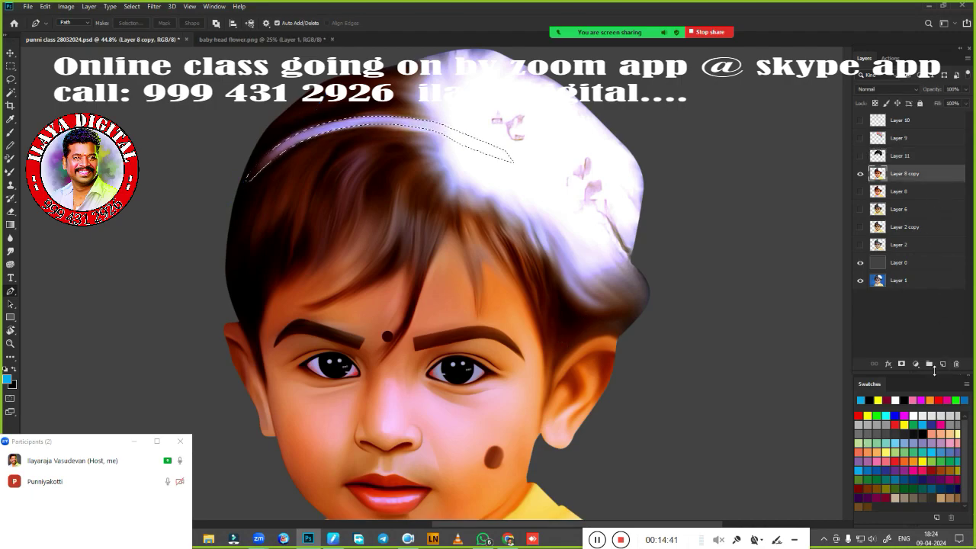
left_click(942, 364)
key("shift+F6")
key("Return")
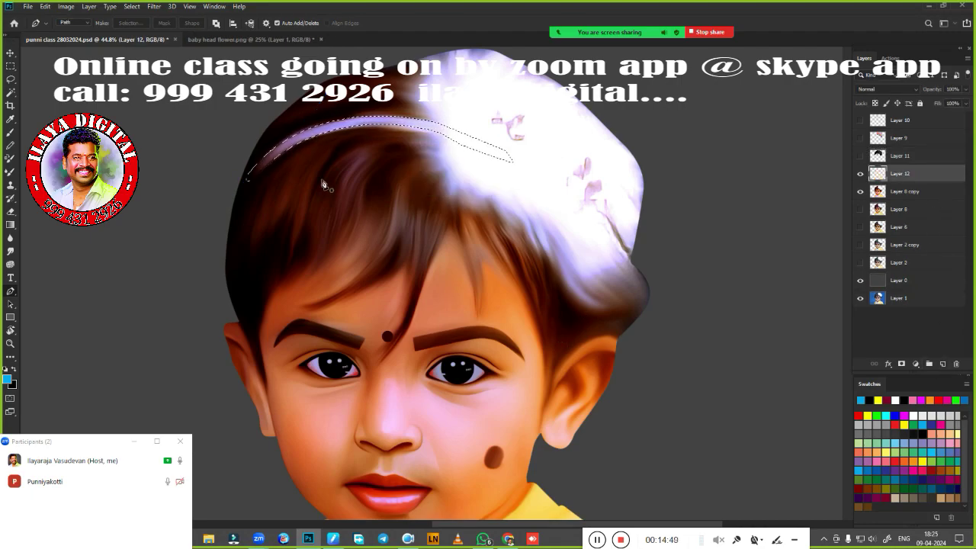
key("ctrl+BackSpace")
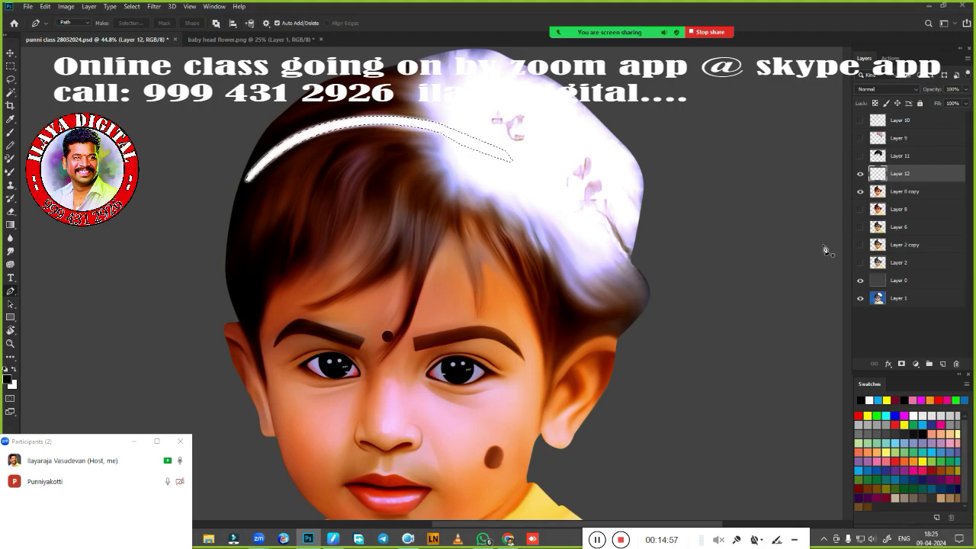
Step: Move Layer 11 below Layer 12 and show the dark hair and flower crown layers
left_click_drag(900, 155, 899, 180)
left_click(859, 173)
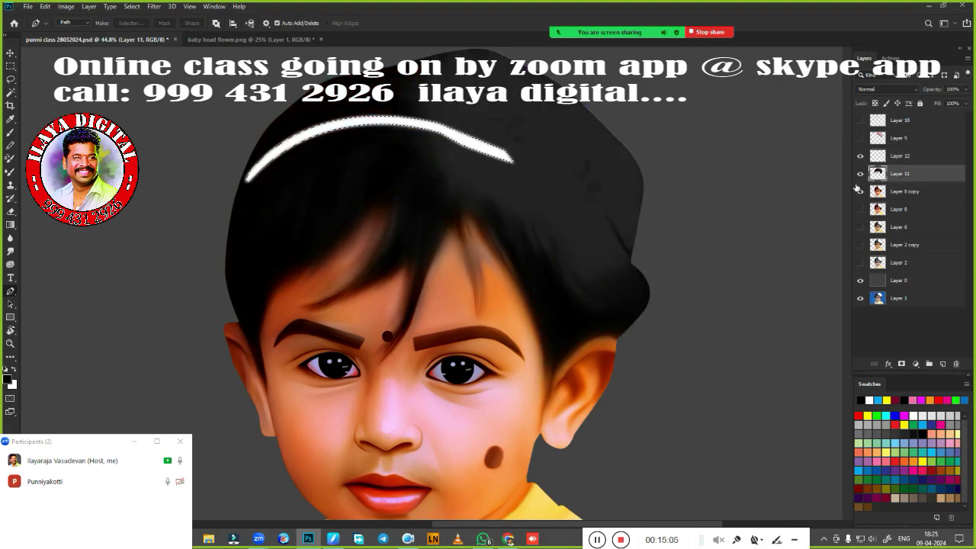
left_click(860, 138)
scroll(689, 318, "down", 3)
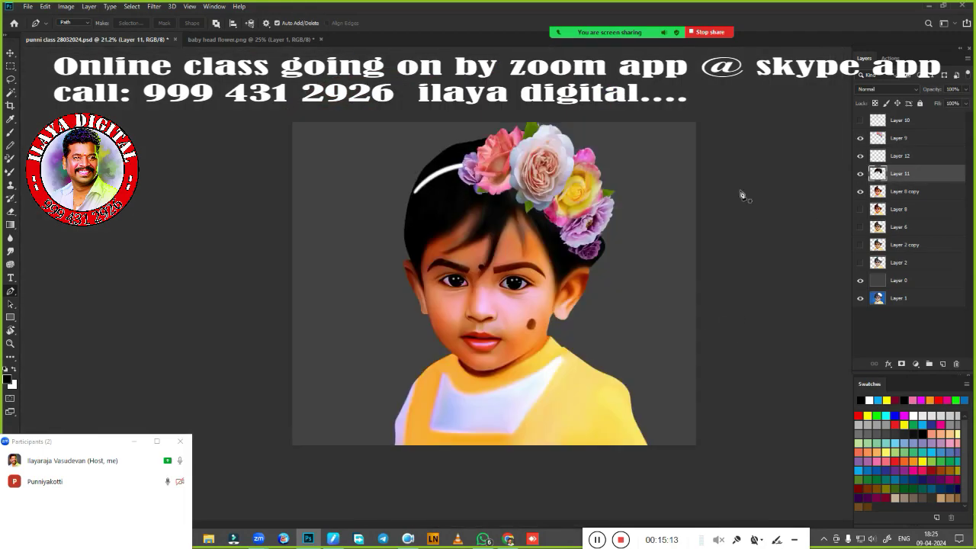
Step: Hide the dark hair layer and raise the flower crown's saturation to +23 on Layer 9
left_click(860, 138)
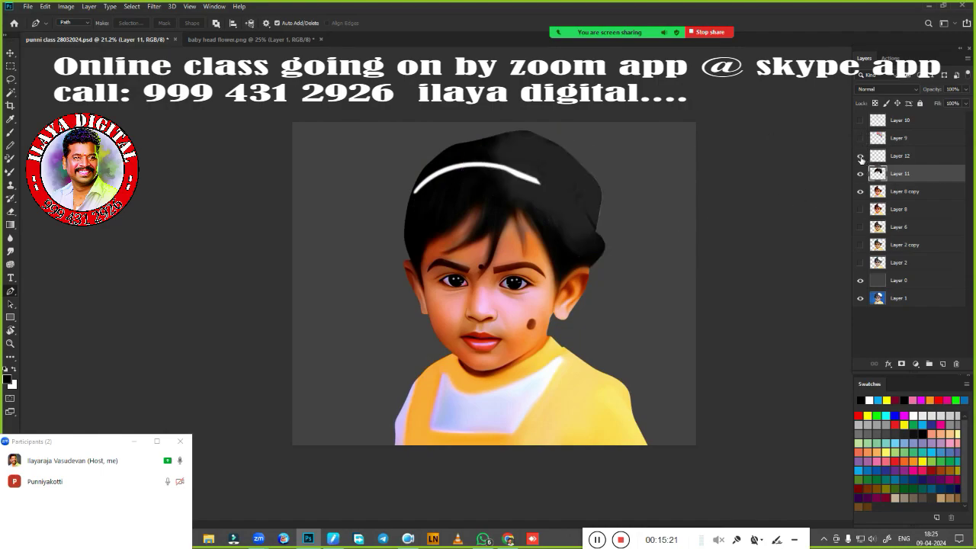
scroll(492, 213, "up", 3)
left_click(860, 173)
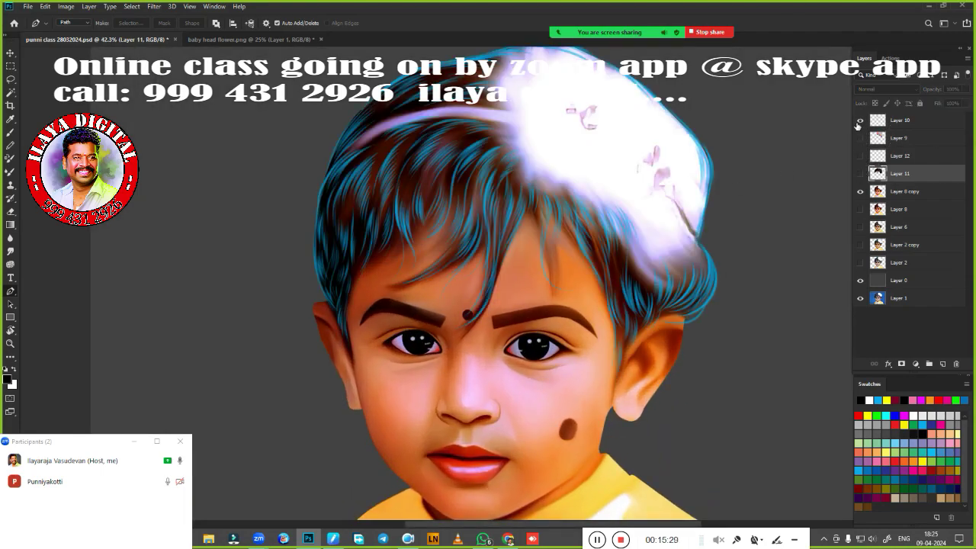
left_click(860, 138)
left_click(900, 138)
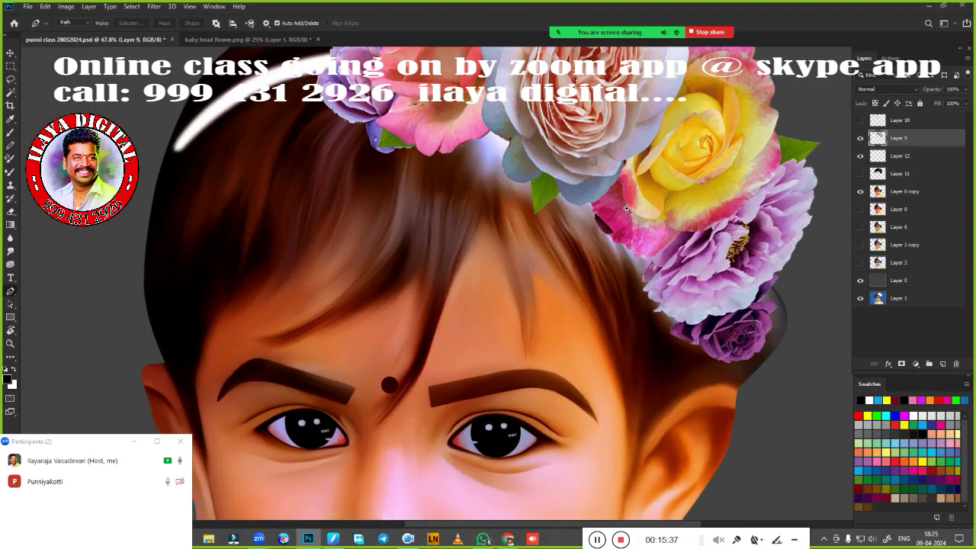
scroll(488, 229, "up", 3)
key("ctrl+u")
mouse_move(791, 267)
left_mouse_down()
mouse_move(803, 264)
mouse_move(767, 240)
mouse_move(795, 239)
left_mouse_up()
scroll(770, 242, "down", 3)
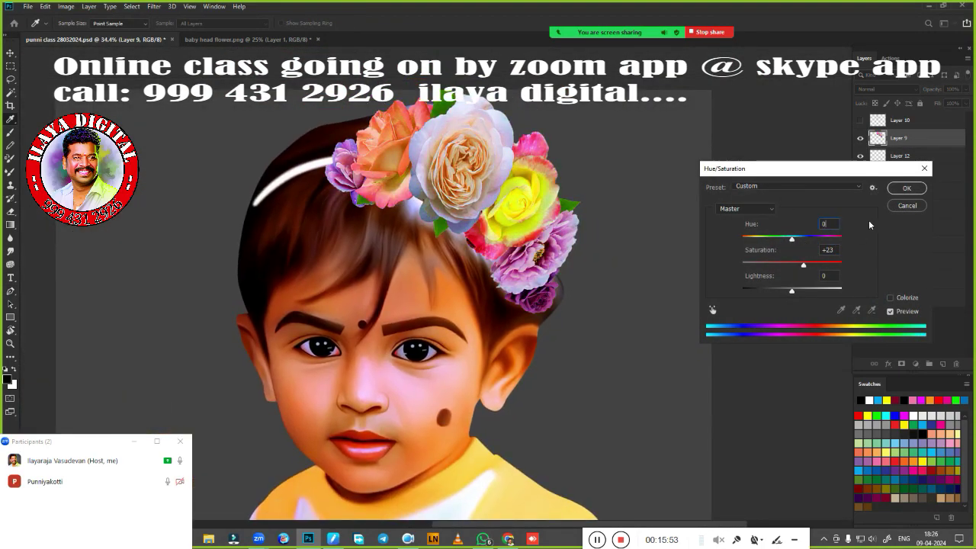
left_click(907, 188)
Step: Apply Topaz Clean to the flower crown, fit the portrait on screen, and select Layer 12 too
left_click(154, 6)
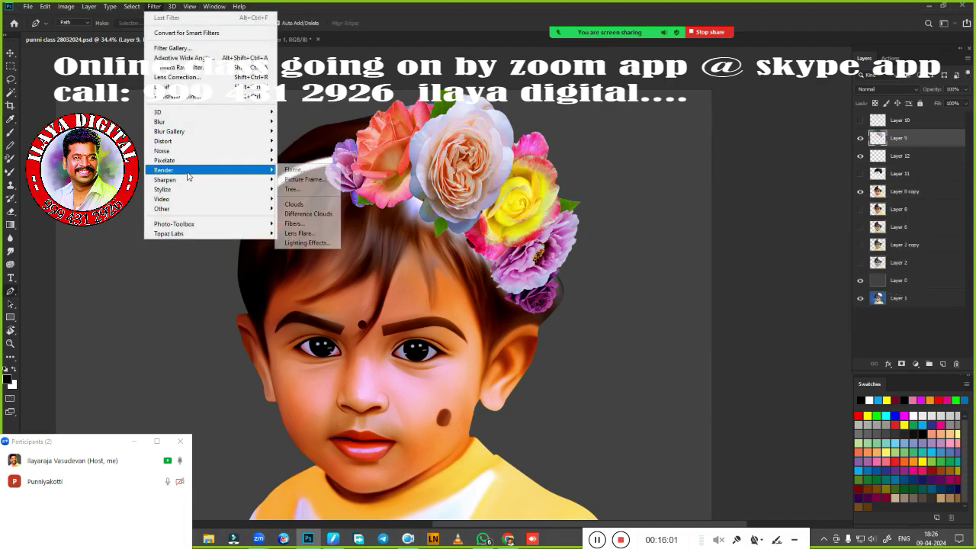
left_click(305, 232)
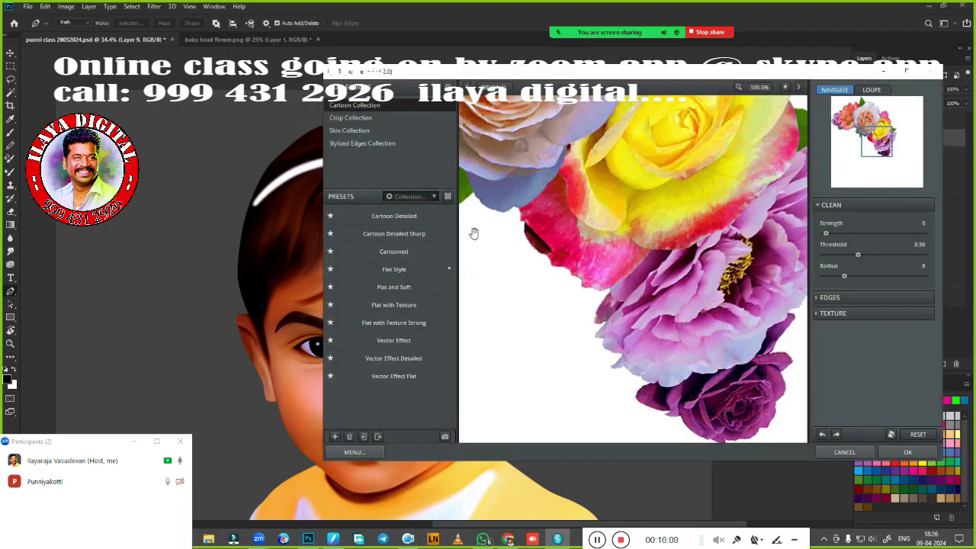
left_click(907, 452)
scroll(592, 302, "up", 5)
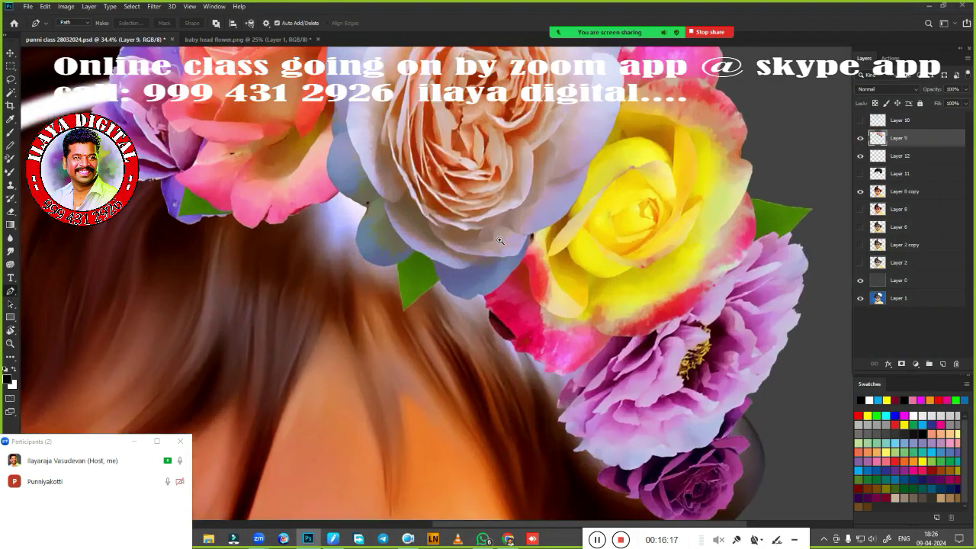
key("ctrl+0")
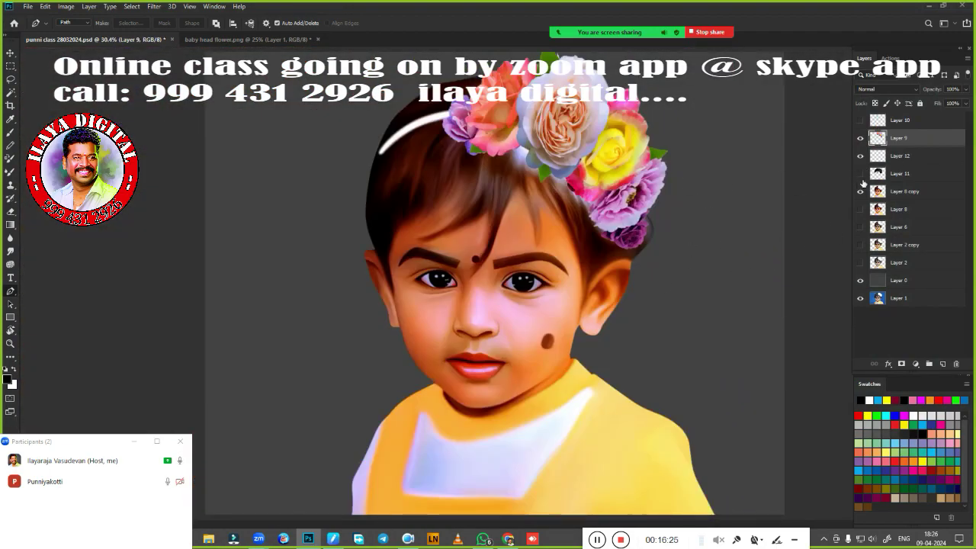
scroll(772, 243, "down", 2)
left_click(877, 154, "shift")
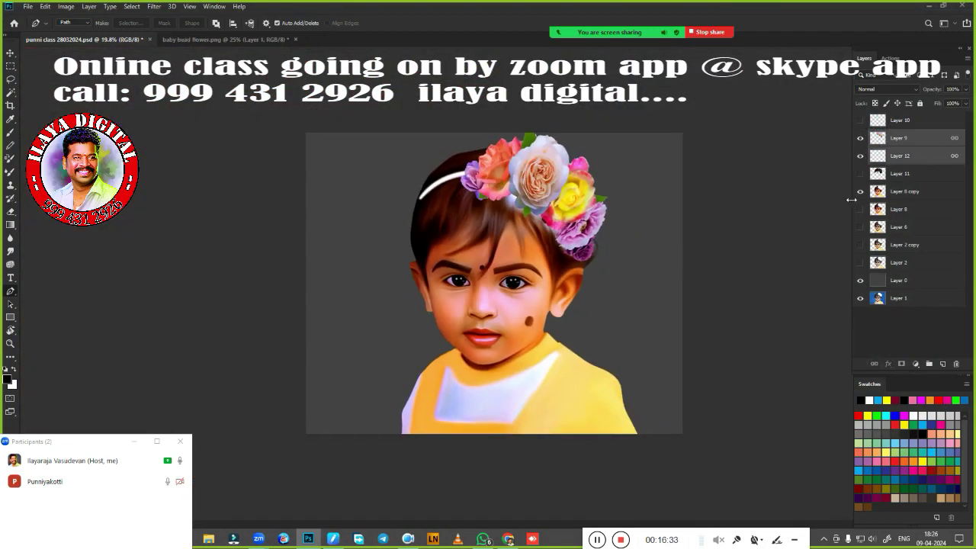
Step: Toggle the flower crown, headband and dark hair layers to compare the crown
scroll(719, 261, "up", 2)
left_click_drag(859, 138, 868, 179)
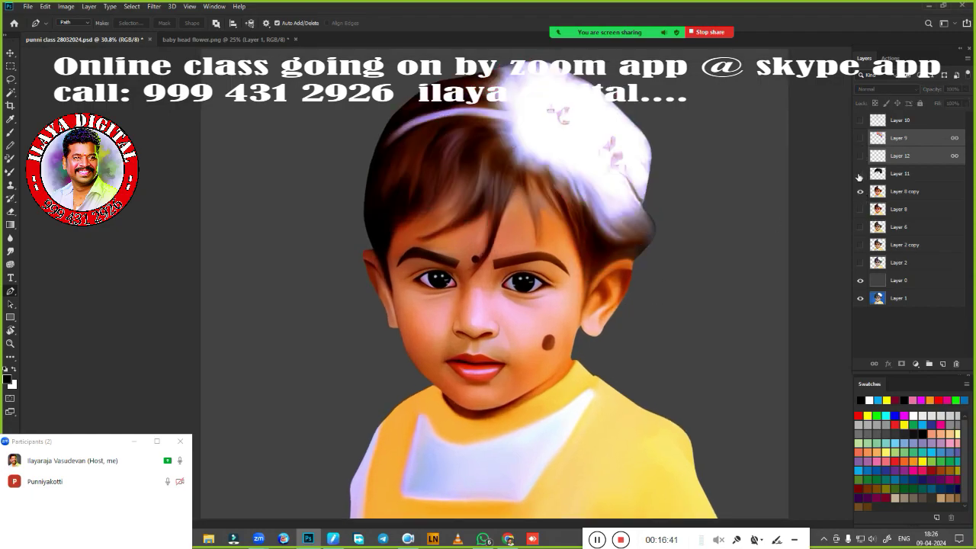
double_click(860, 174)
left_click(860, 138)
left_click(860, 138)
left_click(860, 138)
left_click(860, 138)
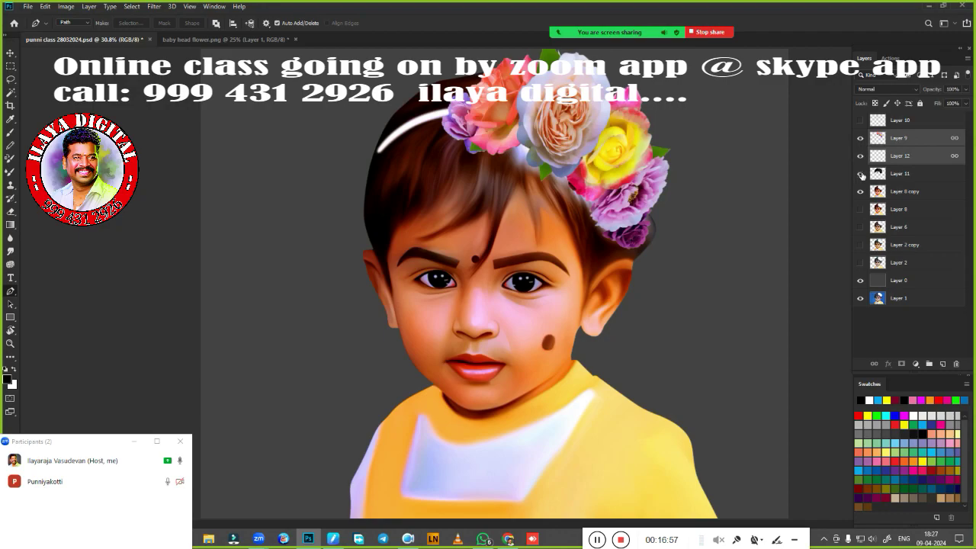
left_click(860, 174)
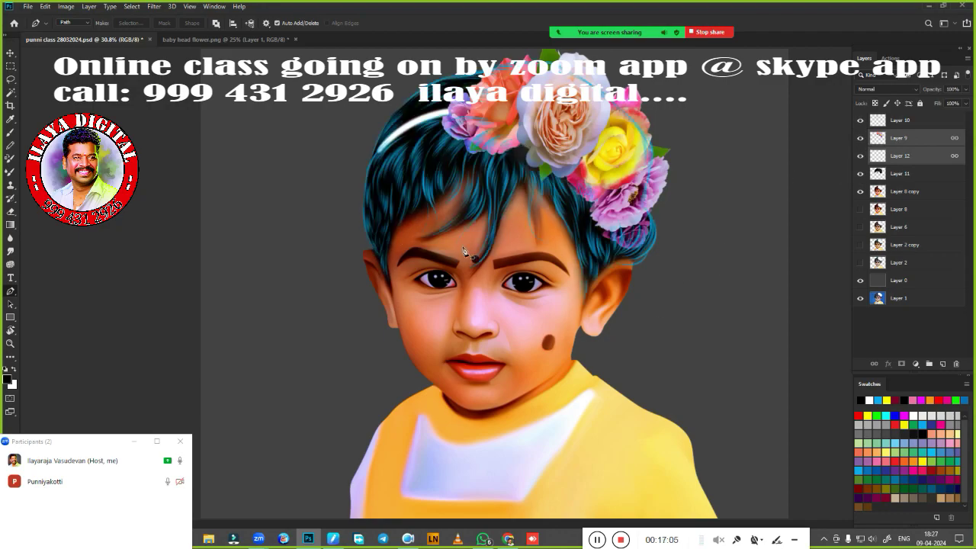
Step: Erase the stray blue strokes over the roses and the small purple flower at 100% opacity
scroll(609, 233, "up", 3)
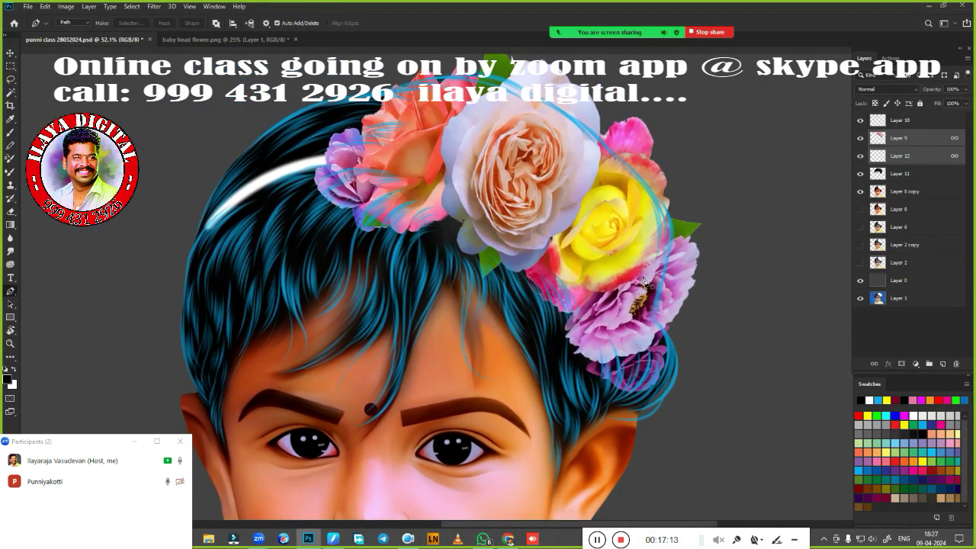
key("b")
key("alt+bracketright")
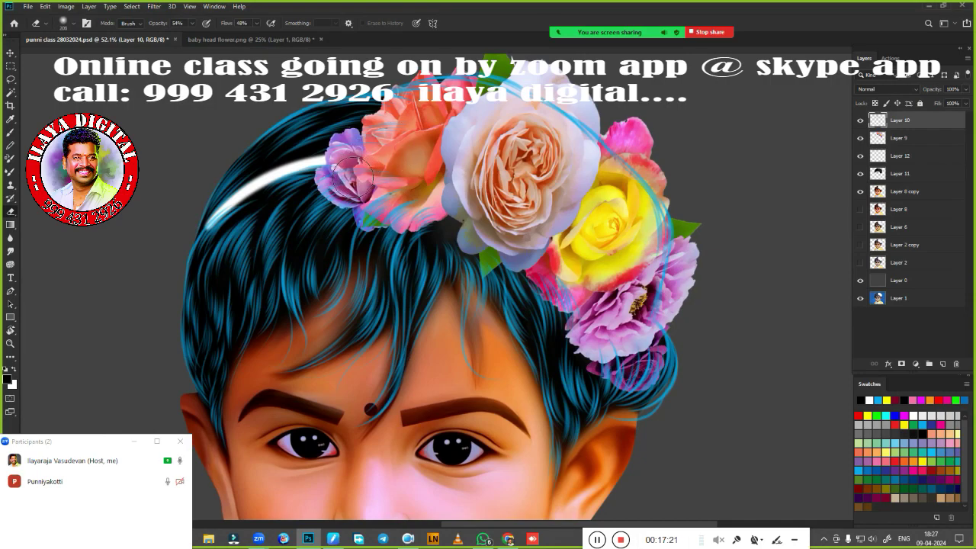
key("0")
left_click(256, 25)
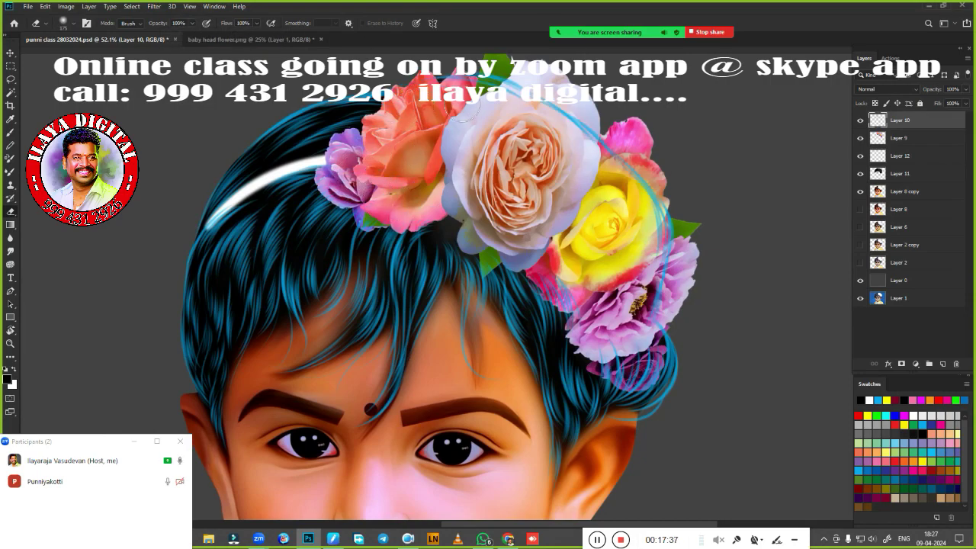
left_click_drag(467, 110, 656, 194)
left_click_drag(625, 350, 633, 367)
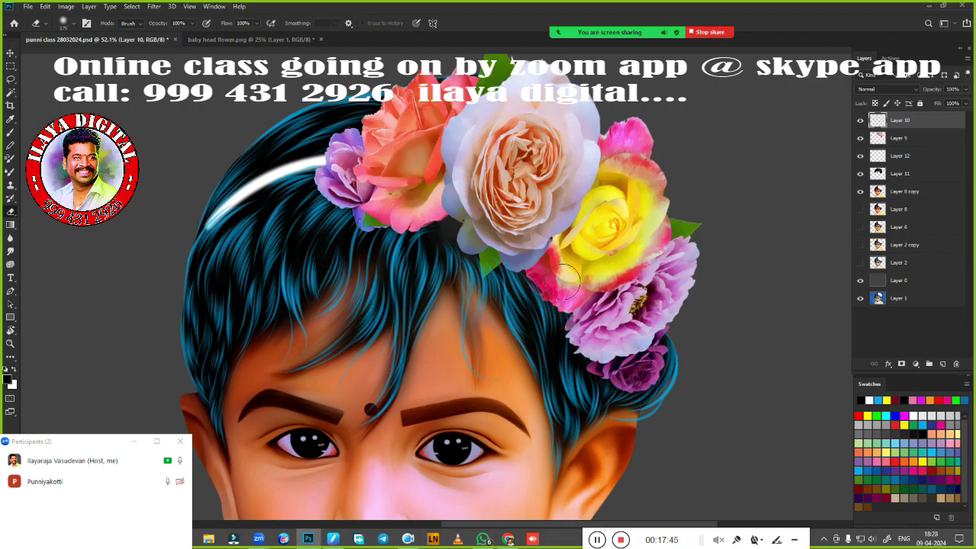
Step: Zoom in and out around the child's hair to inspect the painted strands
key("b")
scroll(437, 244, "up", 4)
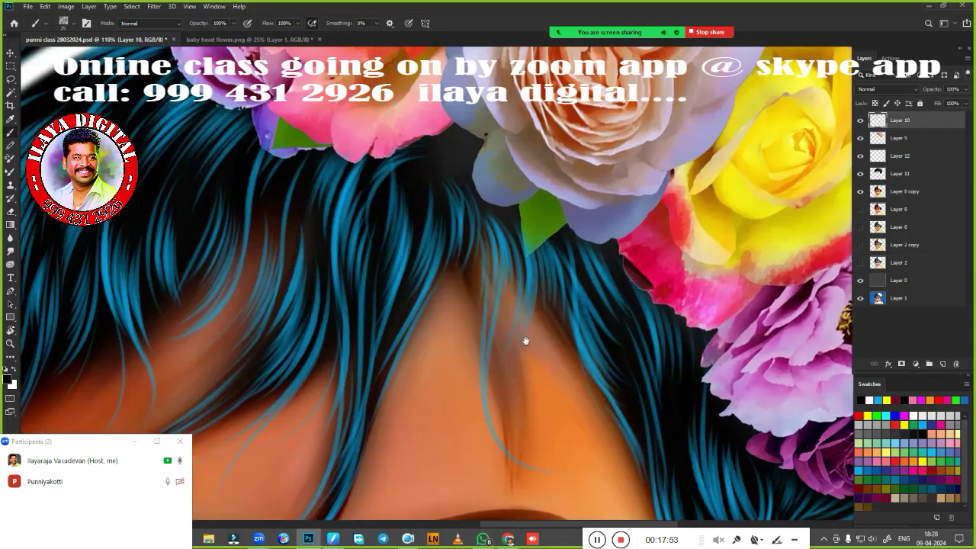
scroll(438, 244, "up", 4)
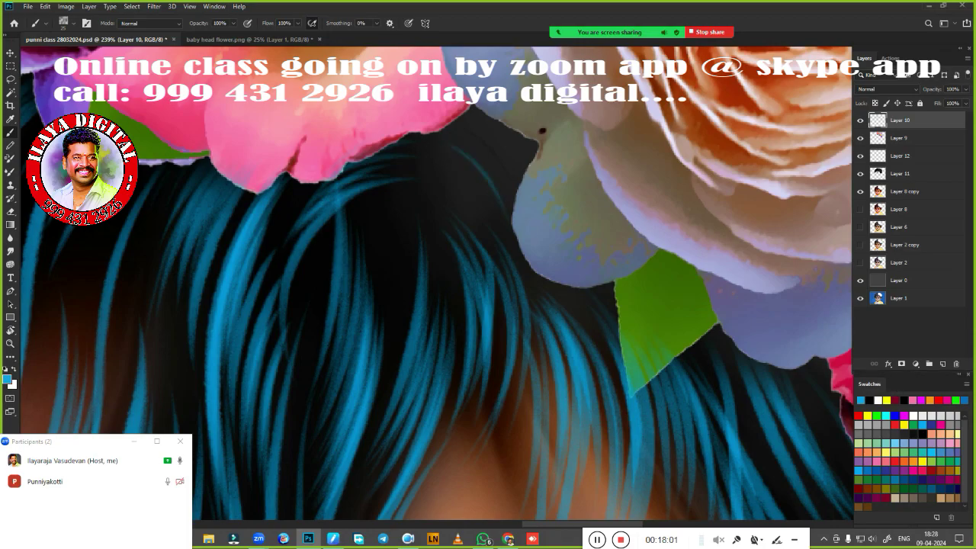
scroll(379, 205, "down", 5)
scroll(366, 251, "down", 3)
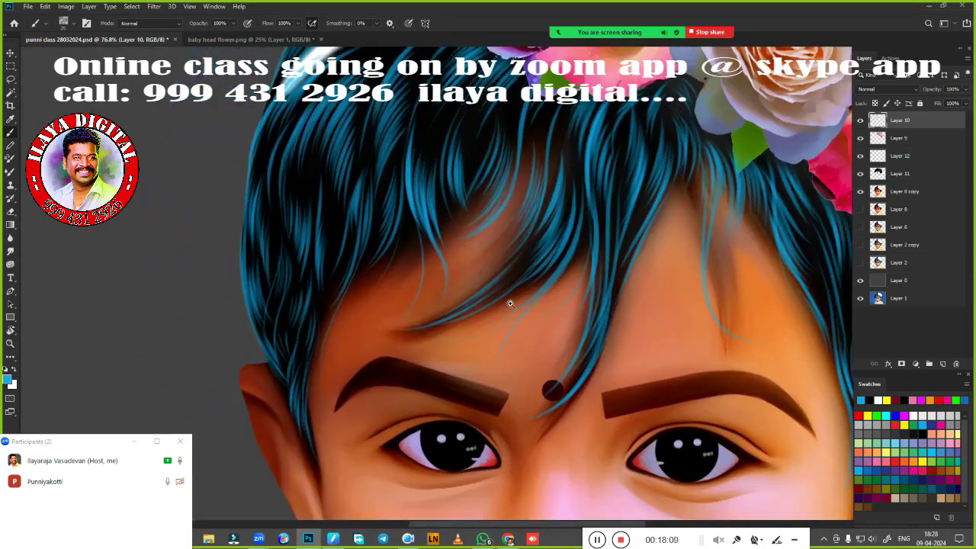
scroll(598, 249, "down", 3)
scroll(534, 145, "down", 1)
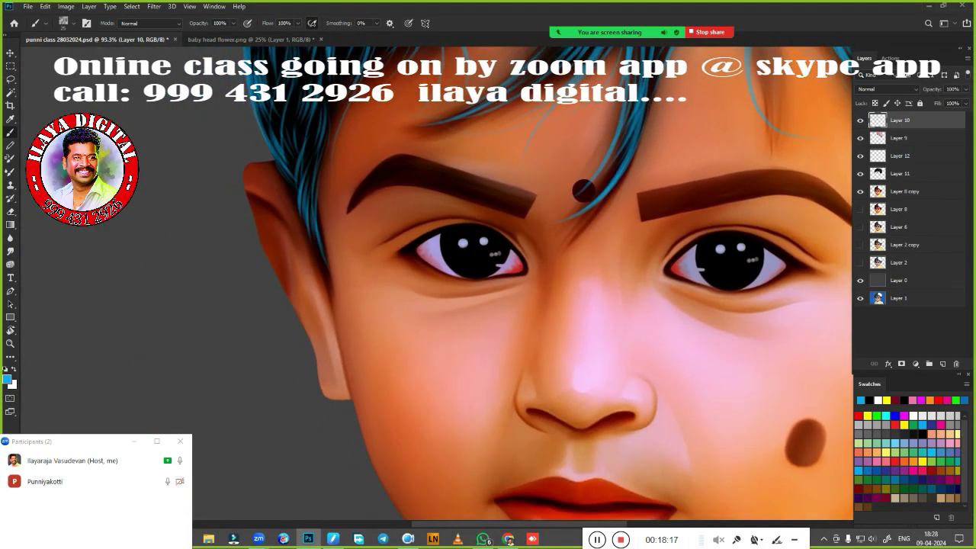
scroll(534, 145, "up", 4)
scroll(534, 305, "down", 2)
scroll(579, 239, "up", 5)
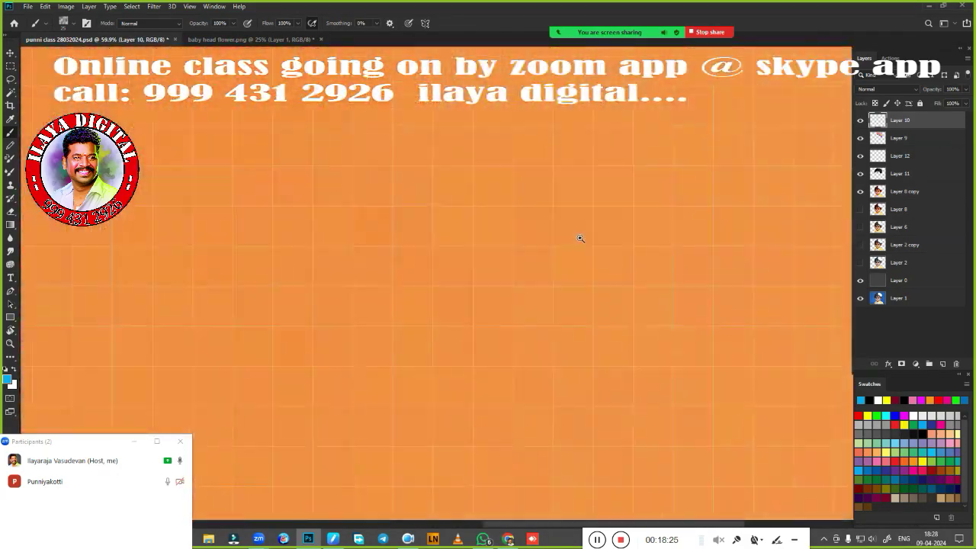
scroll(579, 239, "down", 5)
scroll(580, 239, "up", 3)
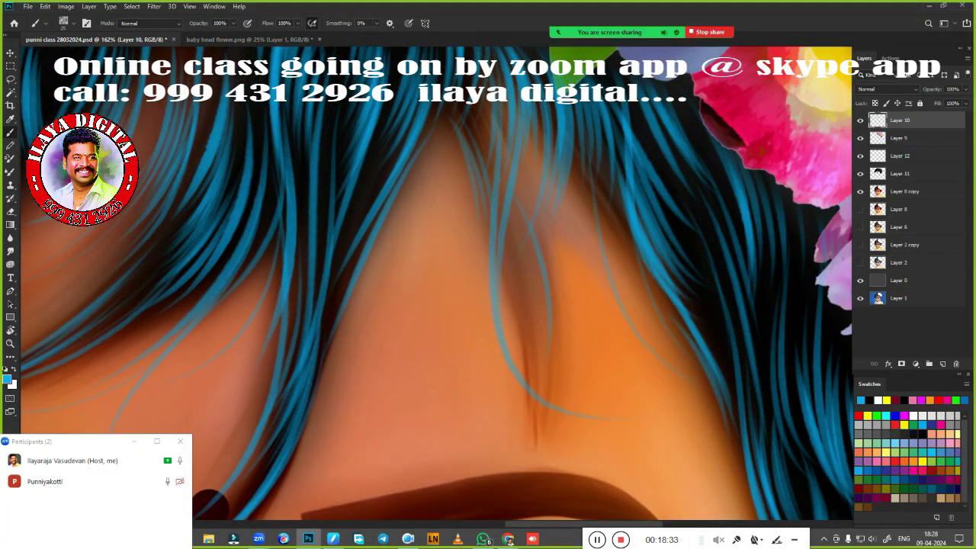
scroll(531, 371, "down", 4)
scroll(610, 396, "up", 2)
scroll(633, 343, "down", 3)
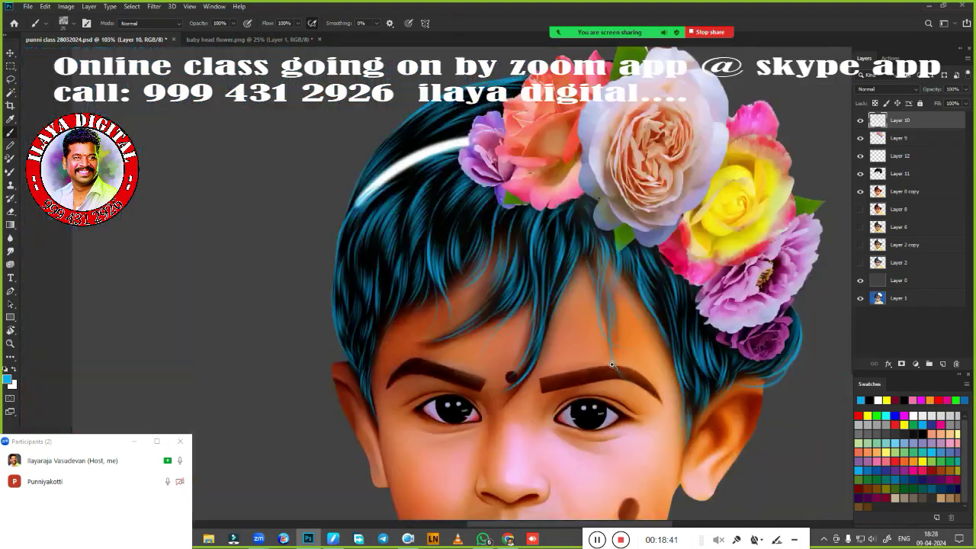
scroll(669, 248, "down", 1)
Step: Hide the painted layers and lasso a forehead hair strand on Layer 8 copy, feathered 5 px
left_click_drag(860, 120, 860, 173)
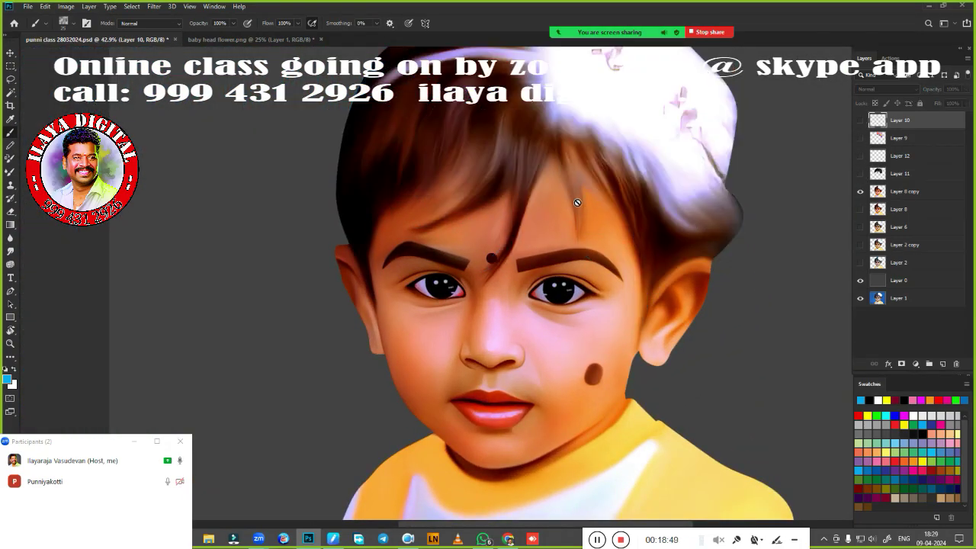
left_click(904, 192)
key("l")
scroll(405, 226, "up", 2)
scroll(405, 226, "up", 2)
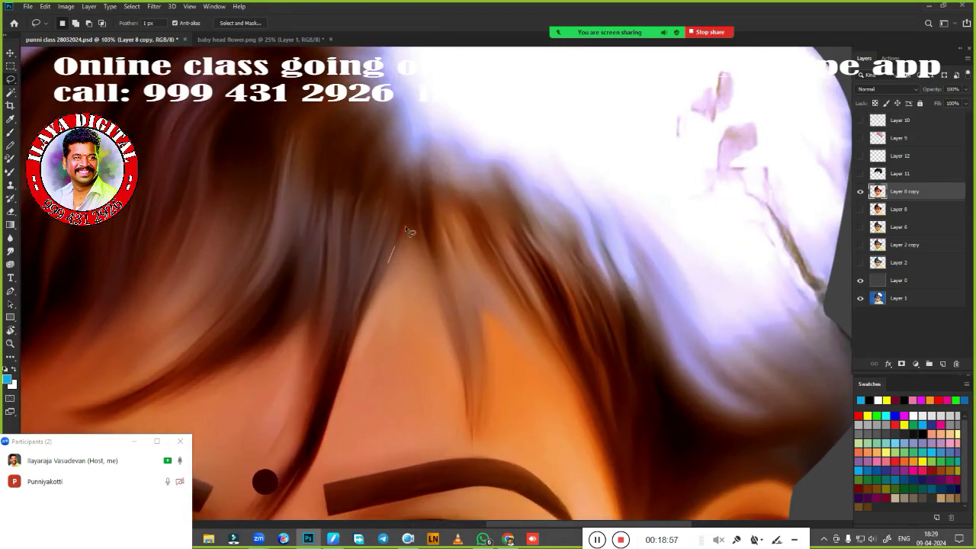
left_click_drag(405, 174, 408, 163)
key("shift+F6")
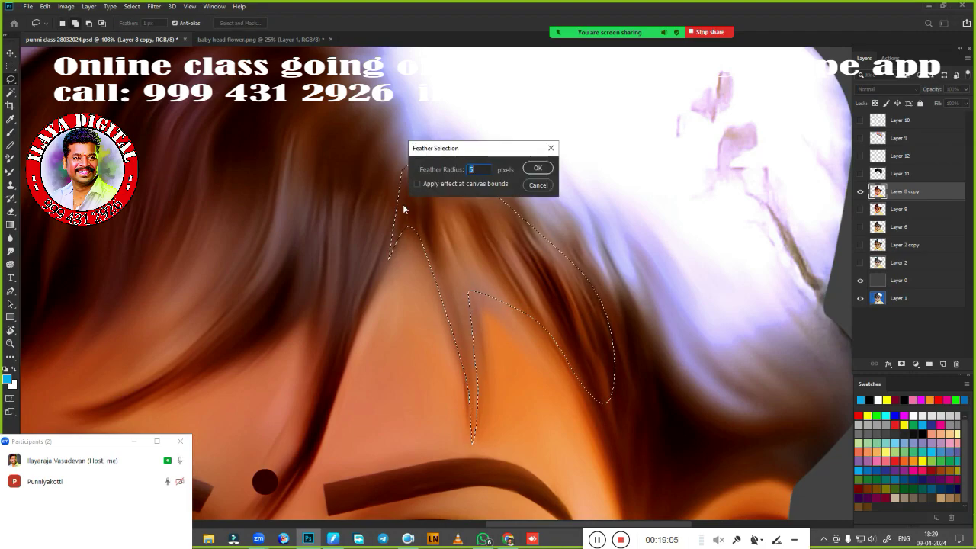
key("Return")
Step: Copy the strand to a new layer, darken it (Saturation -100, Lightness -95), and reshow painted layers
key("ctrl+j")
key("ctrl+u")
left_click_drag(790, 263, 779, 263)
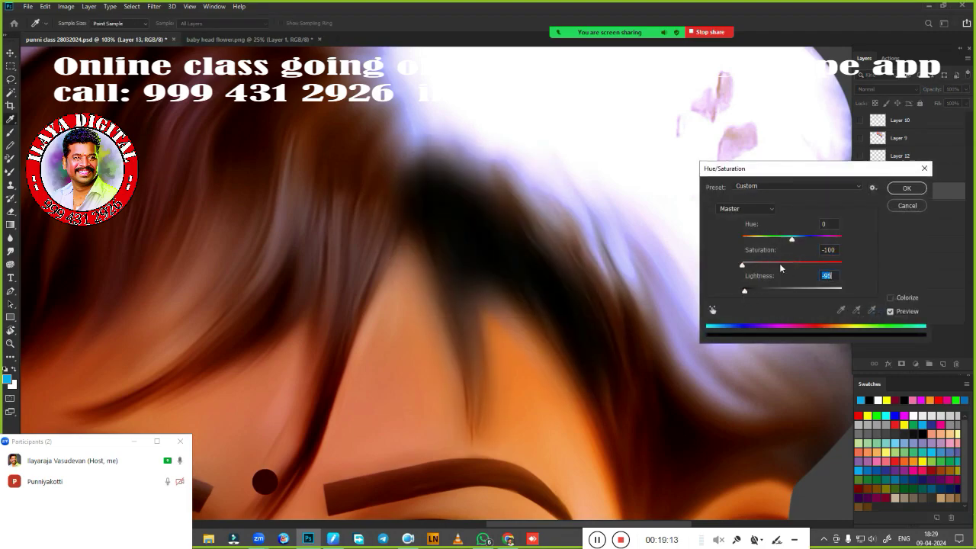
key("Return")
scroll(631, 327, "down", 4)
left_click(860, 173)
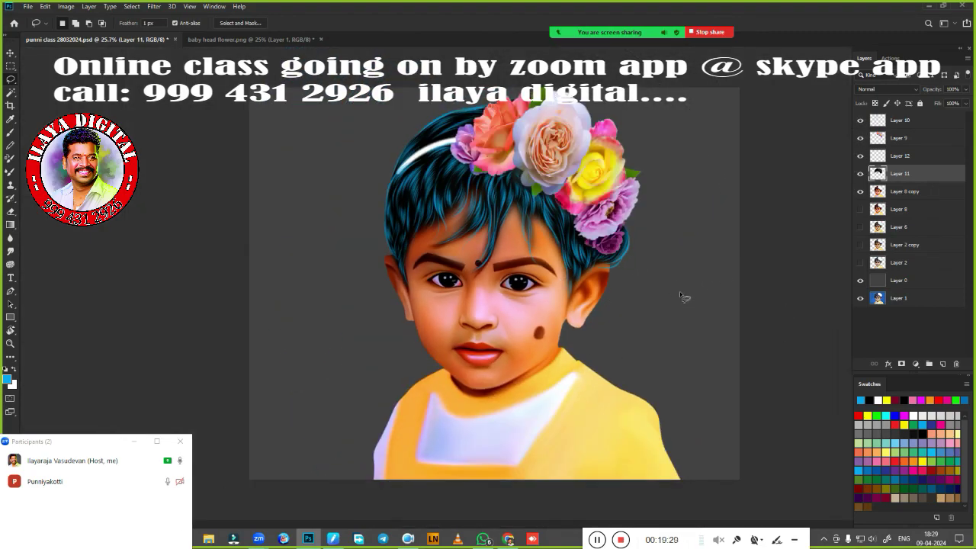
left_click(873, 138)
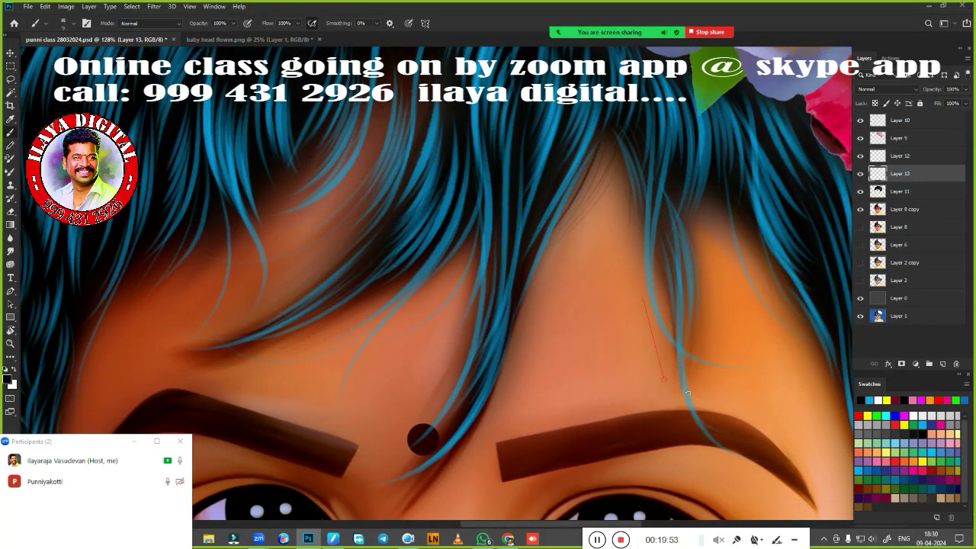
Step: Paint dark and cyan strands along the eyebrow, undoing the cyan pass
left_click_drag(682, 208, 606, 226)
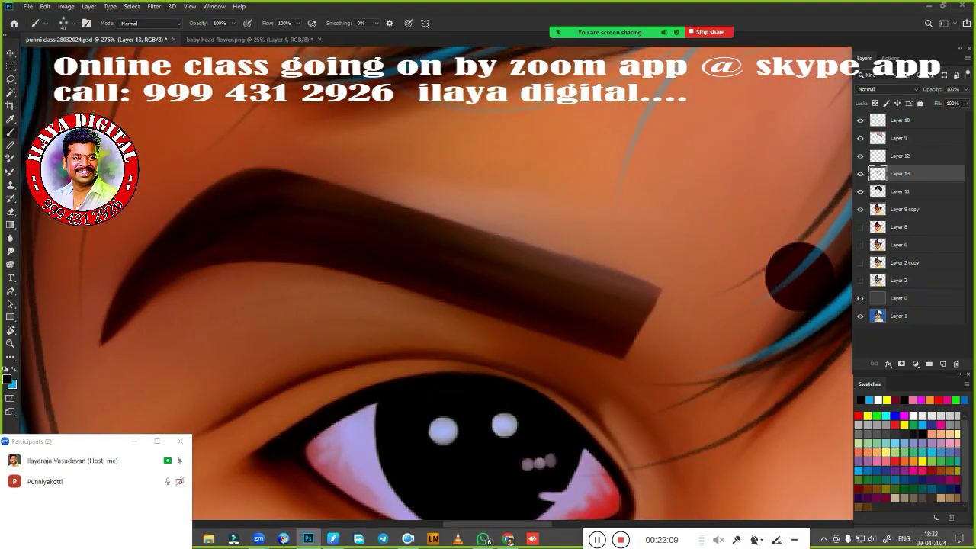
mouse_move(261, 237)
left_mouse_down()
mouse_move(394, 234)
mouse_move(648, 297)
left_mouse_up()
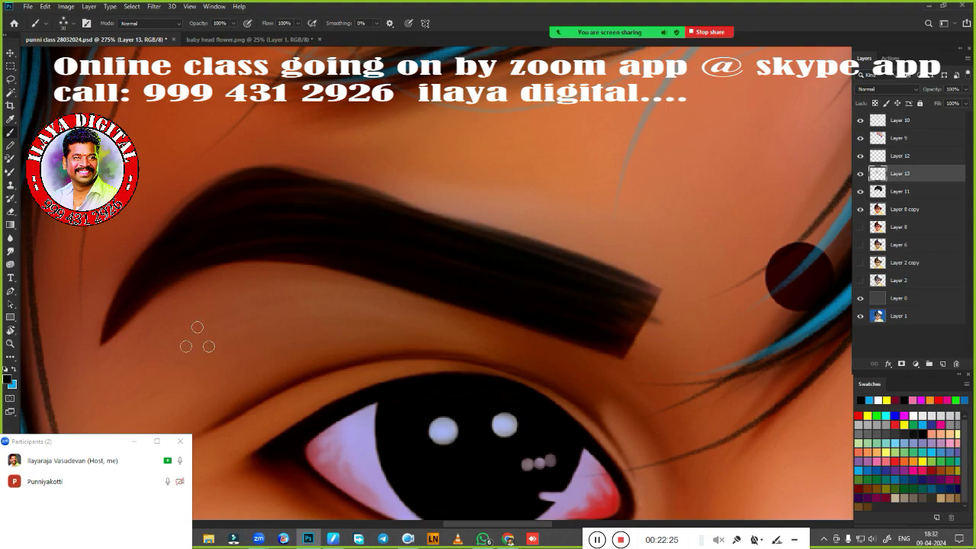
key("x")
left_click_drag(172, 274, 340, 242)
left_click_drag(150, 263, 587, 286)
key("ctrl+z")
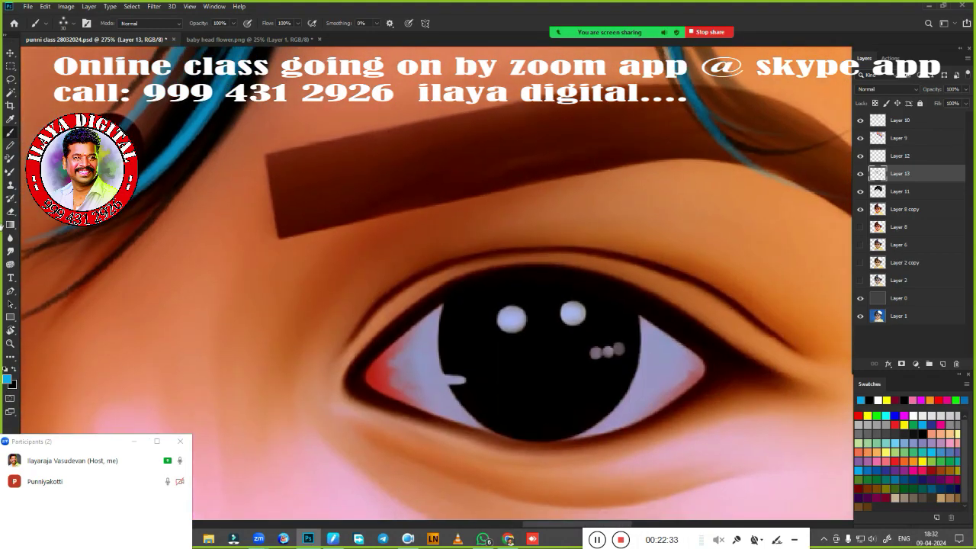
Step: Paint more black strokes across the eyebrow, including its right side
key("x")
left_click_drag(164, 244, 427, 198)
left_click_drag(495, 229, 180, 241)
scroll(181, 240, "right", 5)
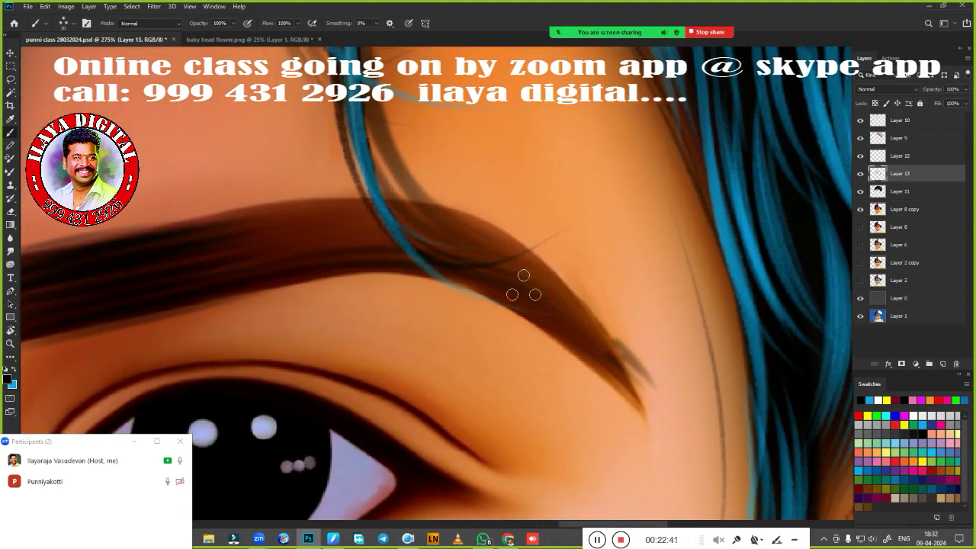
mouse_move(523, 286)
left_mouse_down()
mouse_move(98, 261)
mouse_move(506, 241)
left_mouse_up()
scroll(506, 240, "down", 3)
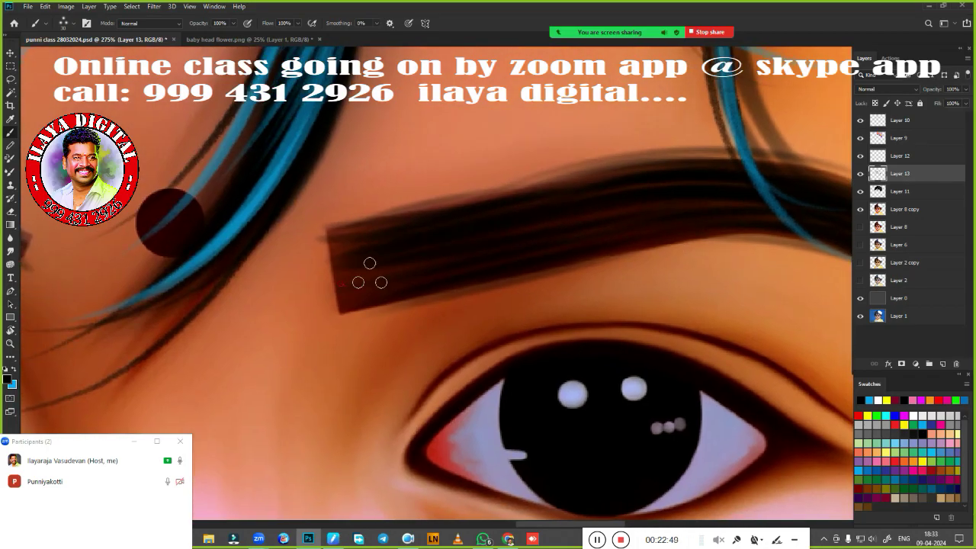
scroll(440, 211, "up", 3)
Step: Add cyan strands into the eyebrow, then erase stray edges
key("x")
left_click_drag(207, 303, 473, 249)
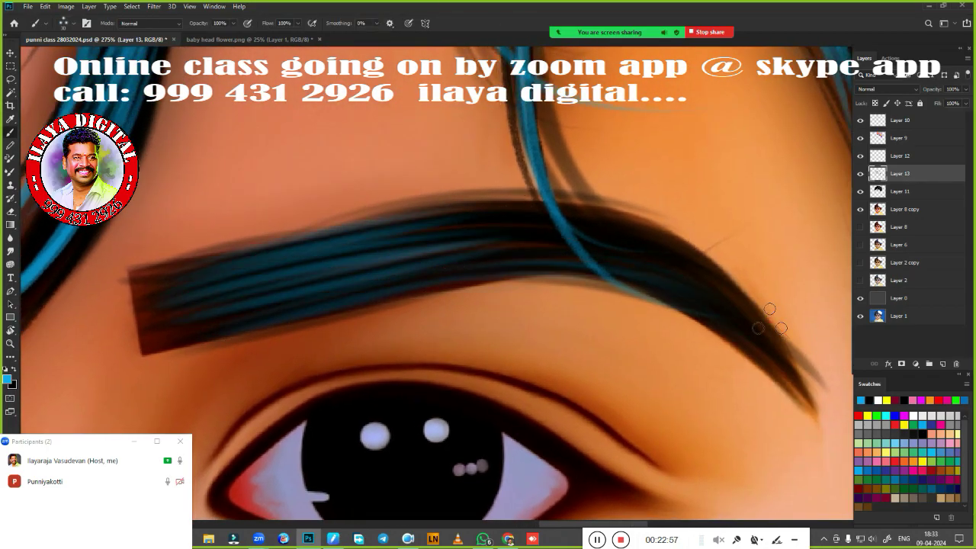
scroll(543, 234, "down", 3)
scroll(421, 279, "up", 3)
key("e")
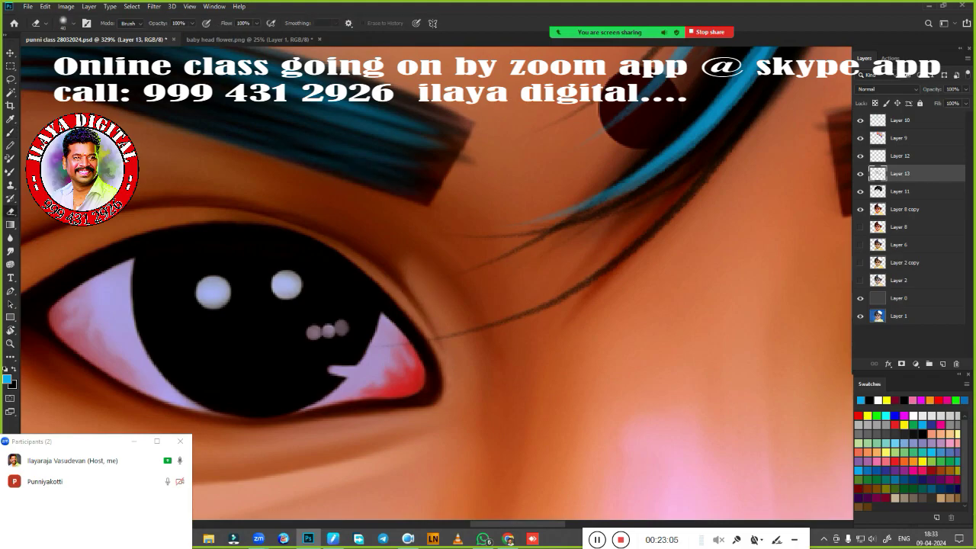
scroll(623, 399, "up", 3)
scroll(622, 399, "left", 5)
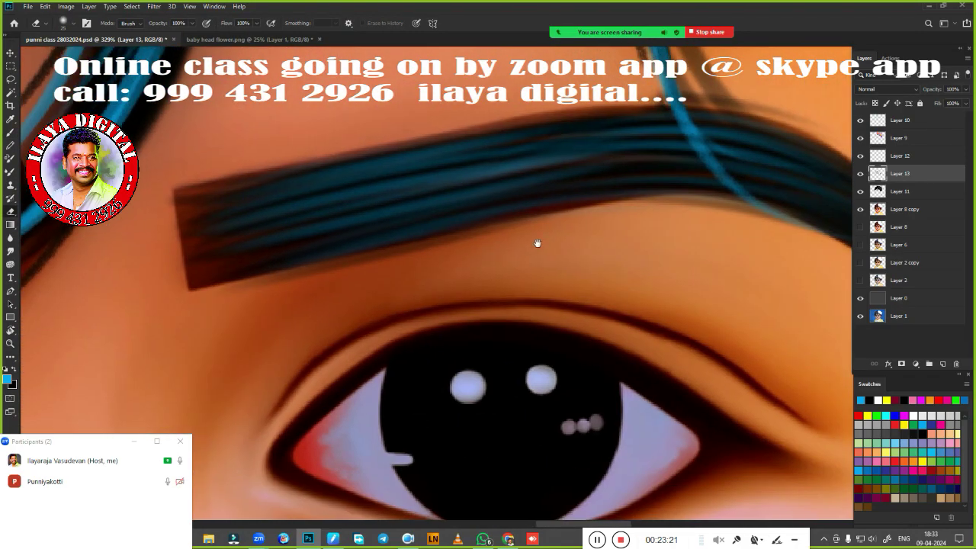
Step: Pan around the eye area and the hair above the eyebrow to check the strokes
left_click_drag(536, 242, 366, 307)
key("b")
scroll(562, 322, "down", 3)
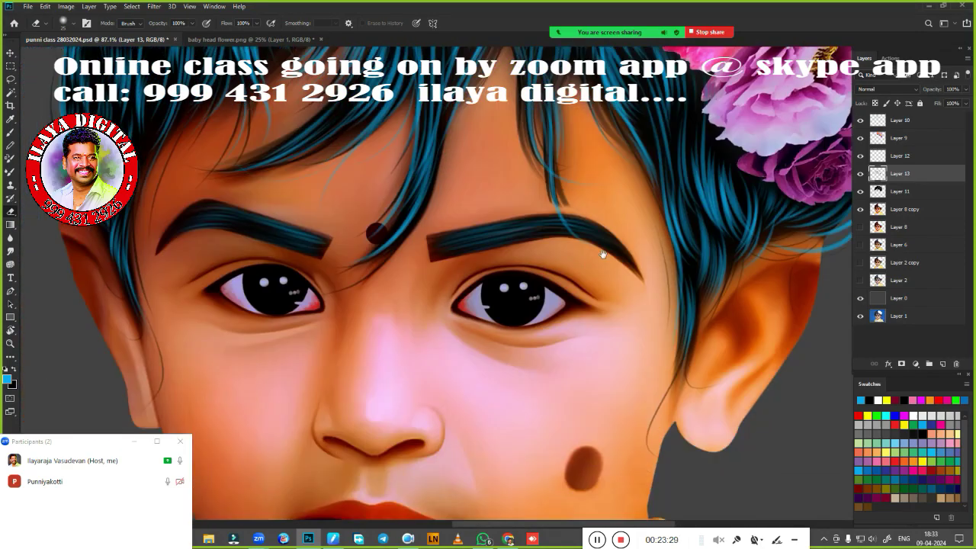
left_click_drag(563, 322, 449, 436)
scroll(564, 160, "down", 5)
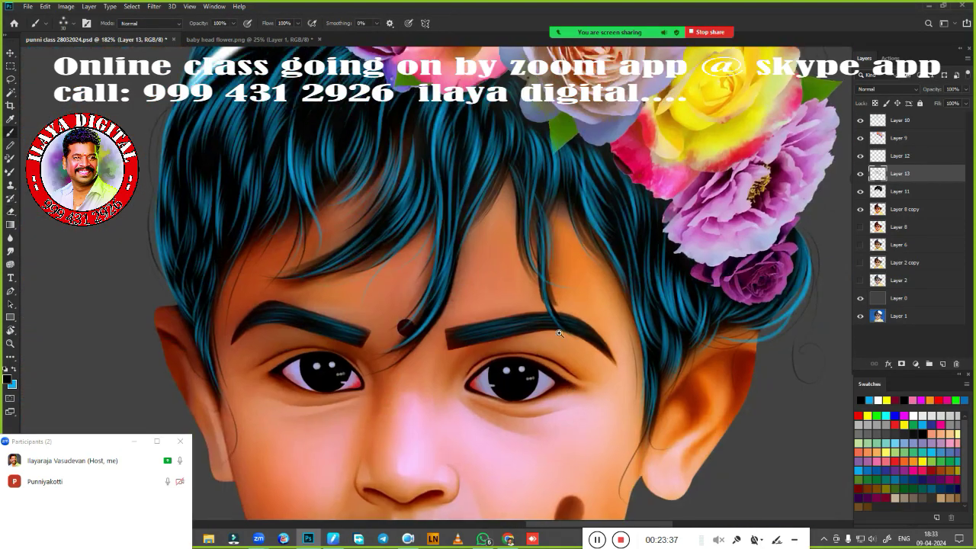
scroll(564, 160, "up", 5)
scroll(671, 270, "down", 4)
scroll(671, 270, "down", 2)
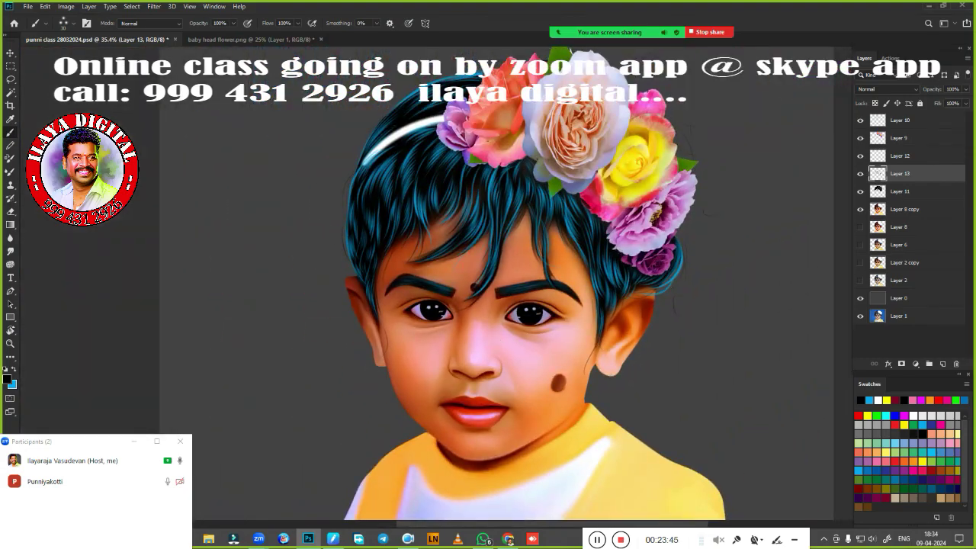
Step: Check Layer 9's Hue/Saturation, cancel it, and select Layer 10
left_click(910, 142)
key("ctrl+u")
left_click(905, 206)
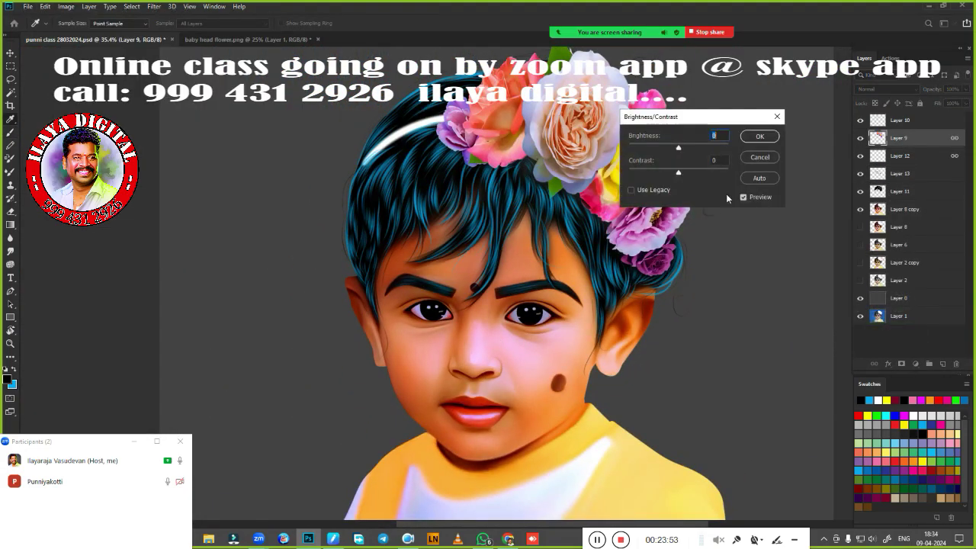
left_click(760, 135)
left_click(900, 119)
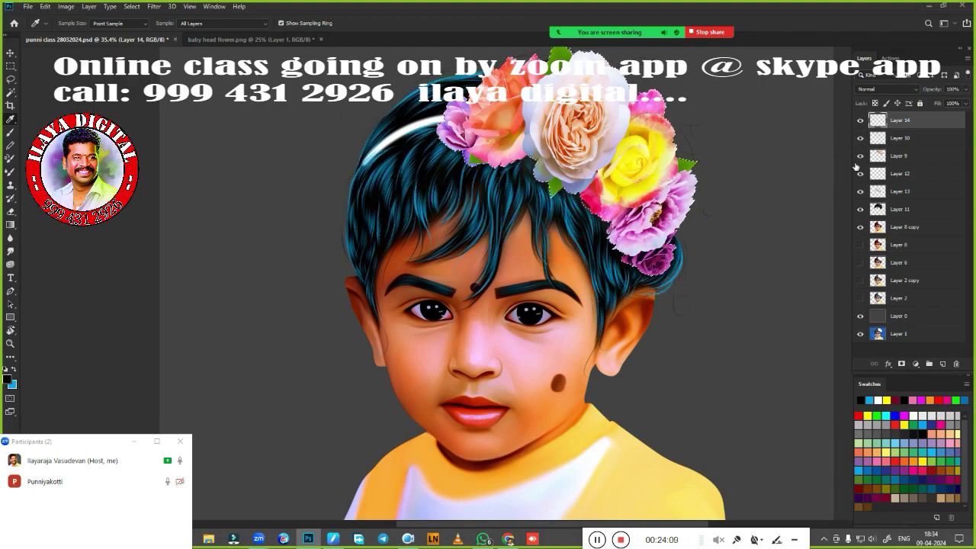
Step: Set up the Brush and pick new strand colours, ending on cyan from the Swatches
key("b")
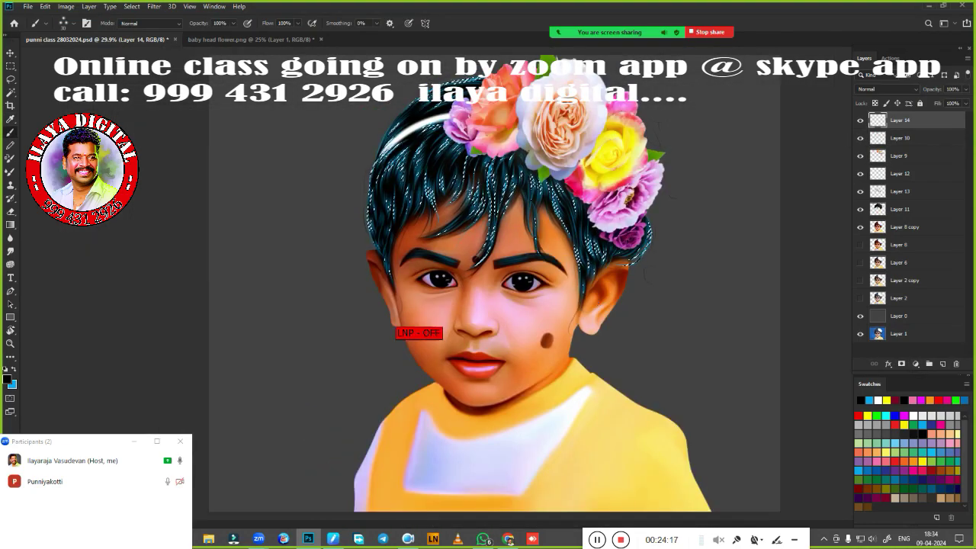
left_click(333, 538)
right_click(474, 223)
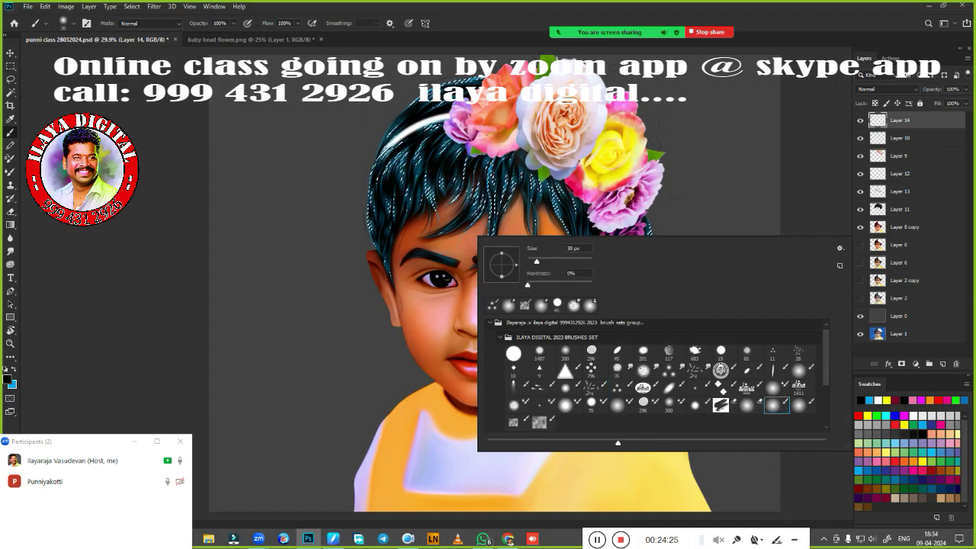
key("Escape")
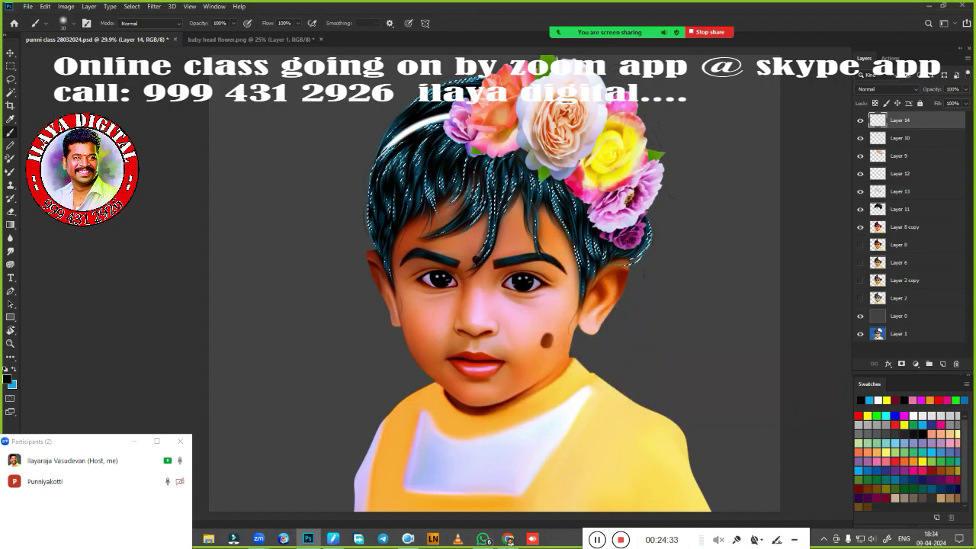
left_click(524, 307, "alt")
scroll(524, 307, "down", 2)
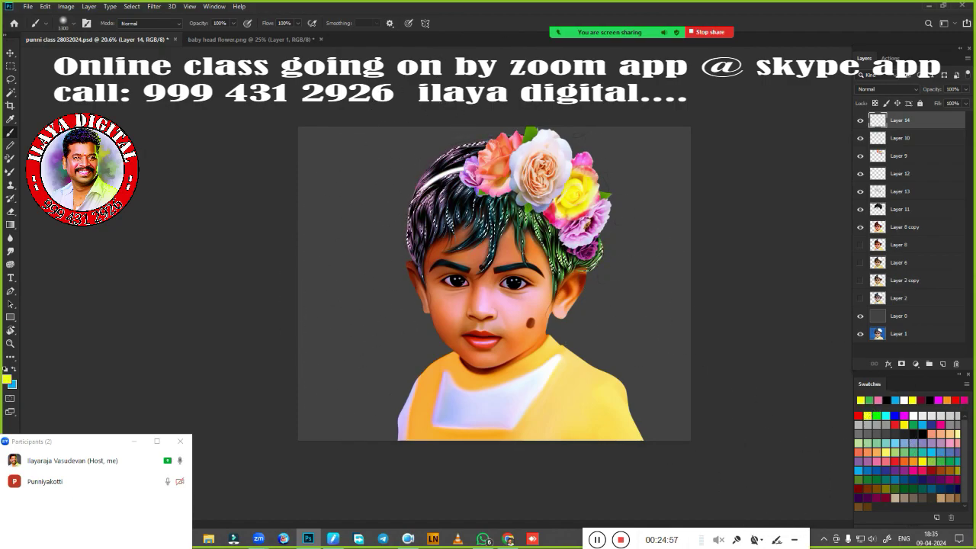
left_click(887, 416)
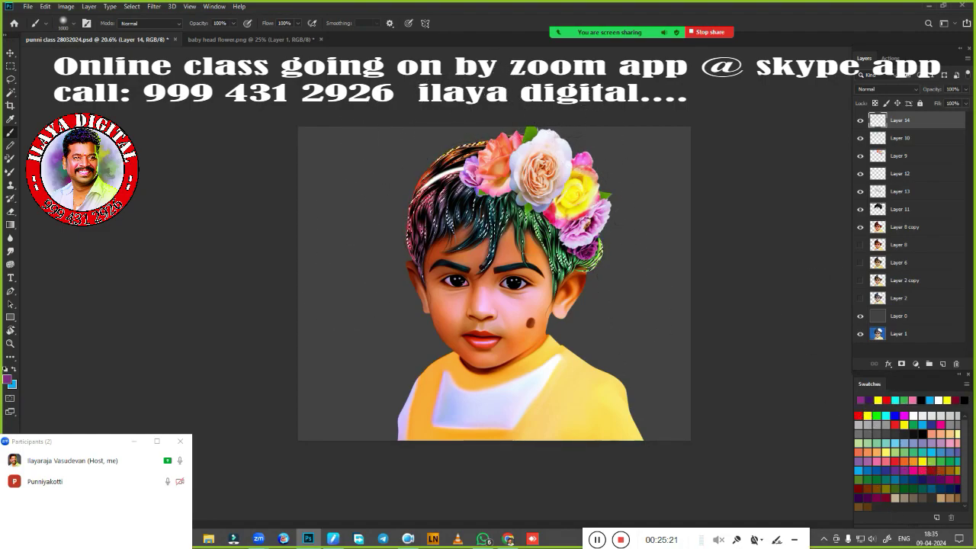
Step: Fill the grey background layer and turn it black with Hue/Saturation
scroll(671, 276, "up", 2)
left_click(900, 319)
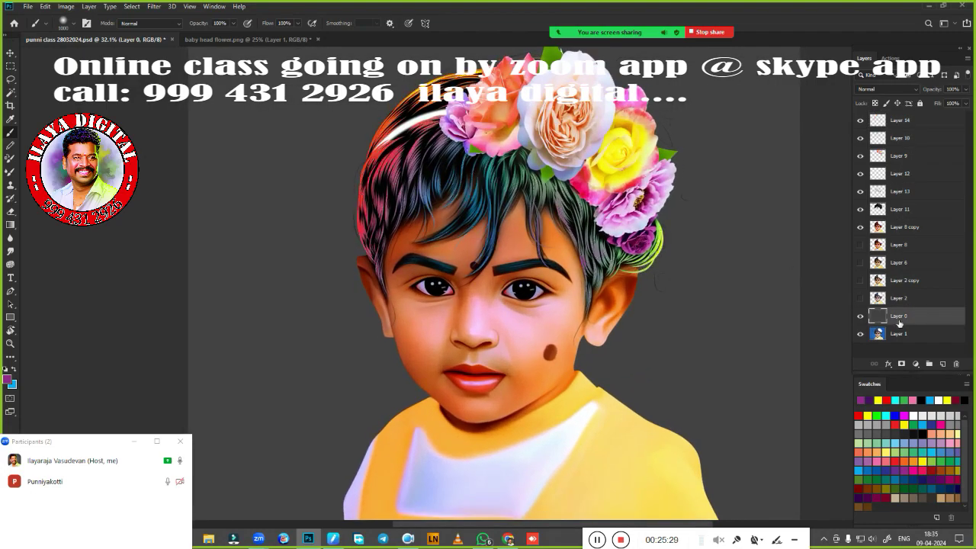
key("alt+BackSpace")
key("ctrl+u")
key("Return")
scroll(494, 283, "down", 1)
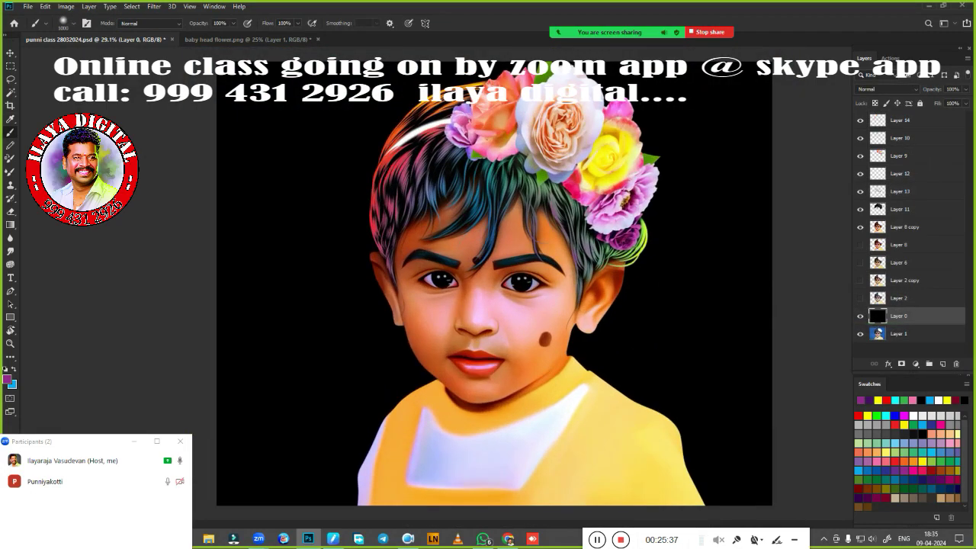
scroll(718, 276, "down", 1)
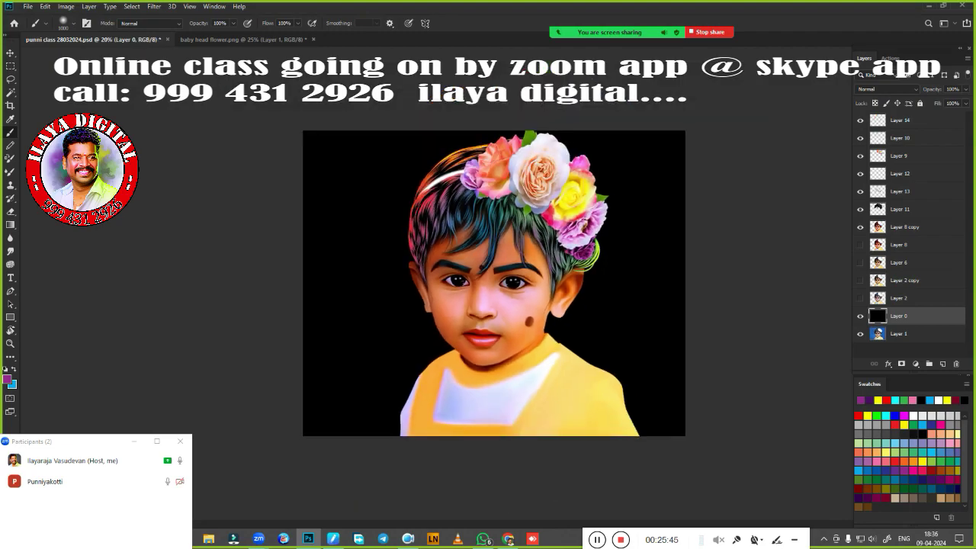
scroll(517, 157, "up", 3)
scroll(517, 157, "down", 1)
Step: Lower Layer 10's fill to 40%, then duplicate Layer 14 and fade its fill
left_click(899, 138)
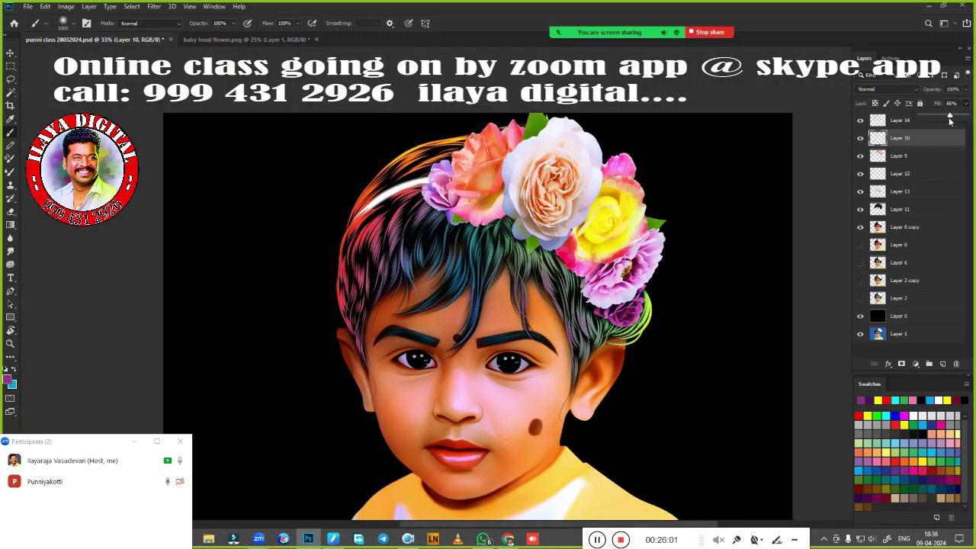
left_click_drag(950, 120, 939, 123)
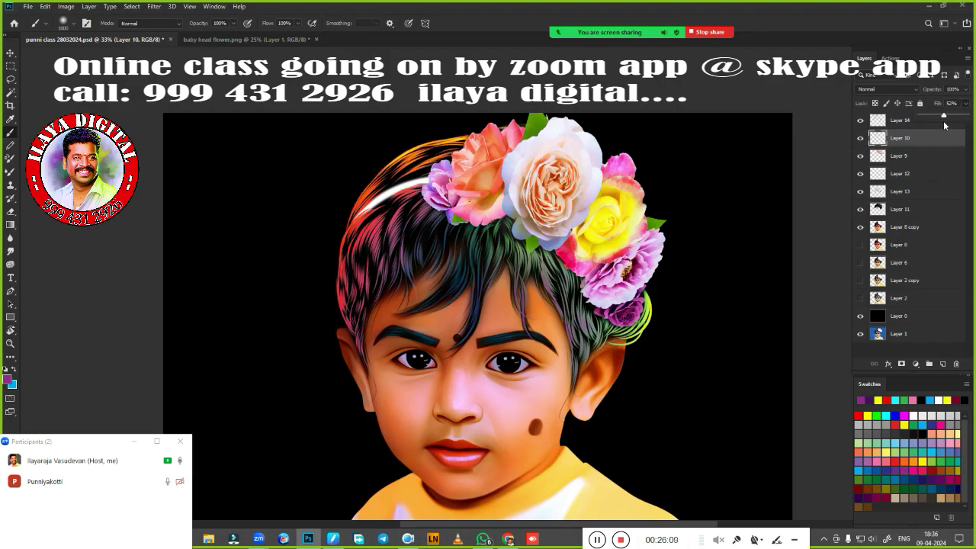
left_click(907, 120)
key("ctrl+j")
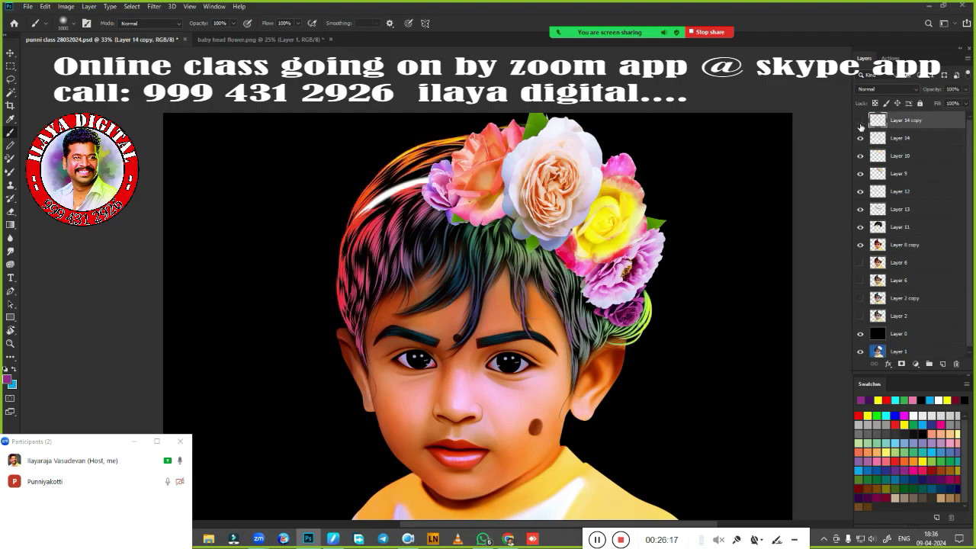
left_click(876, 141)
left_click_drag(955, 120, 934, 121)
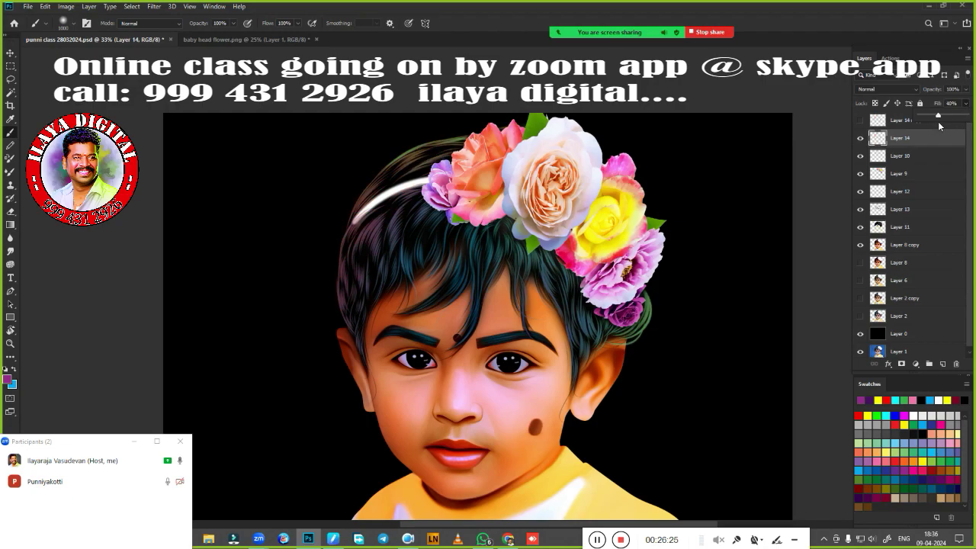
Step: Erase colourful streaks from the left and top hair on the copy and duplicate it again
left_click(907, 120)
key("e")
left_click_drag(418, 343, 555, 339)
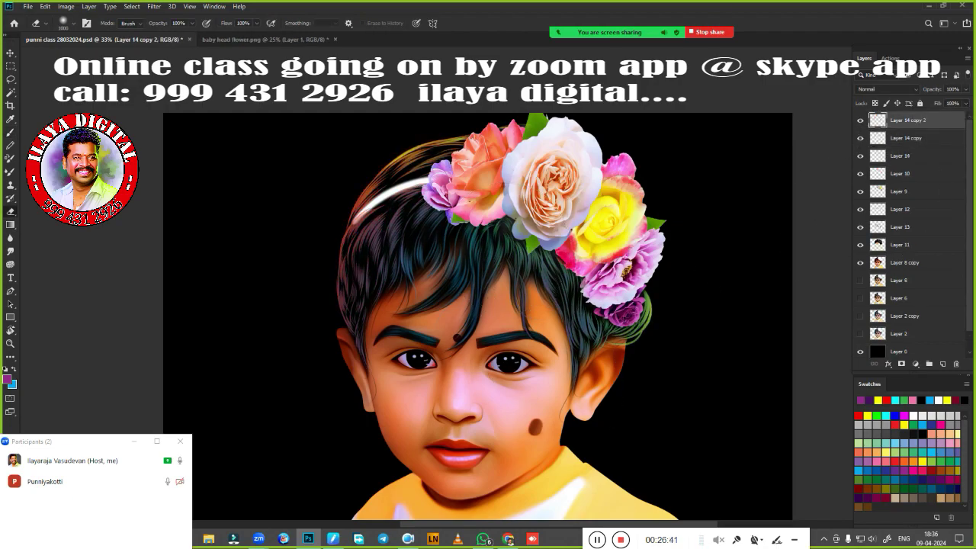
key("ctrl+minus")
key("ctrl+j")
left_click(899, 156)
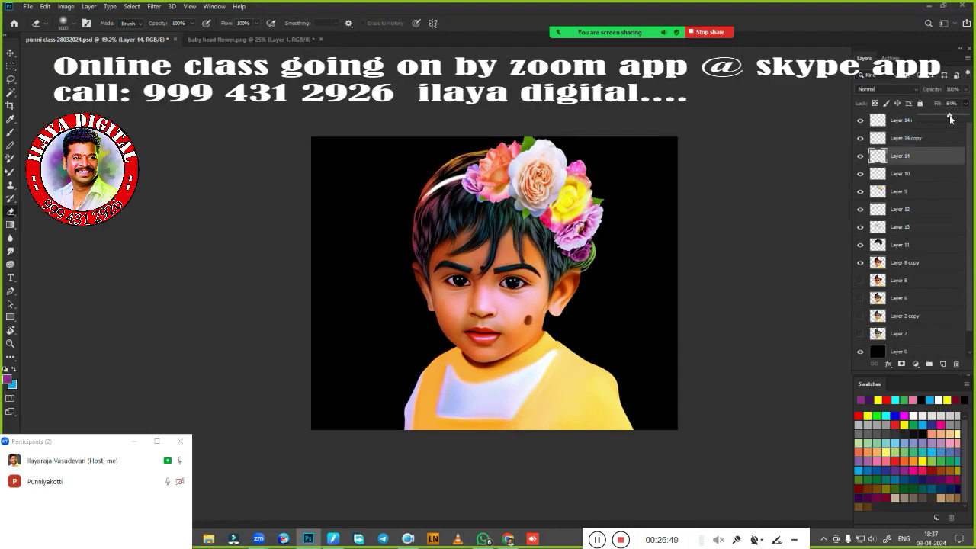
key("ctrl+plus")
key("ctrl+plus")
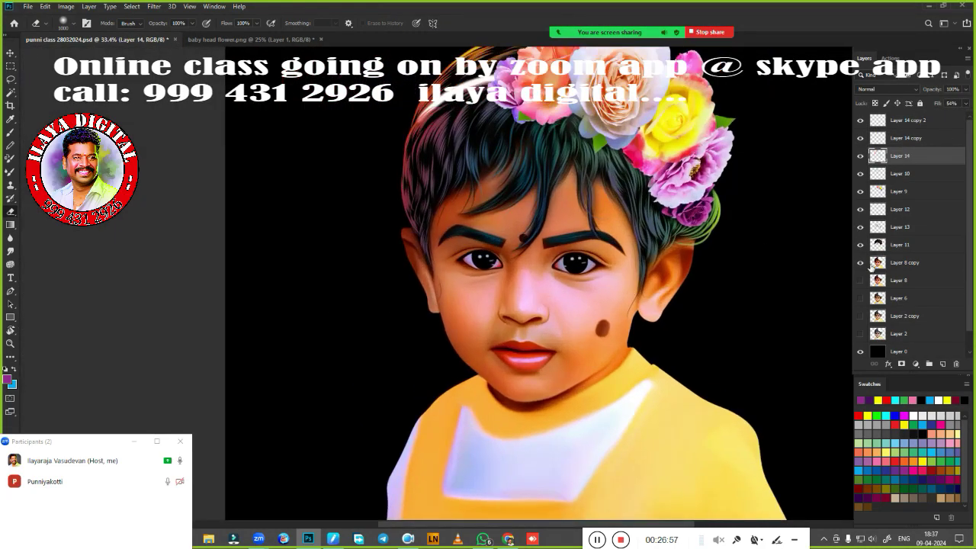
Step: Add a new empty Layer 15 above the Layer 8 copy face layer
left_click(904, 262)
left_click(942, 363)
scroll(514, 235, "up", 3)
scroll(477, 228, "up", 3)
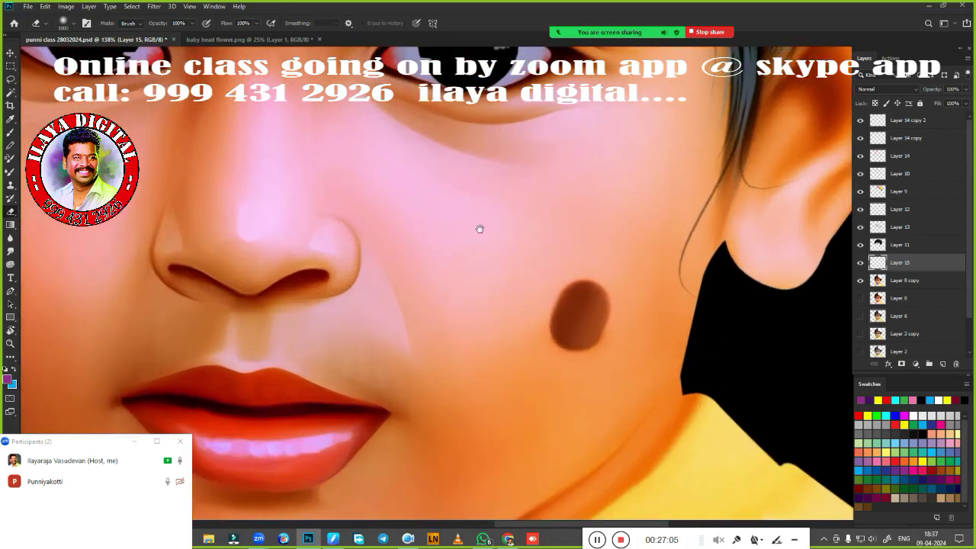
Step: Choose a painting brush and switch from the eraser to the Brush tool
left_click(332, 536)
right_click(722, 402)
key("Escape")
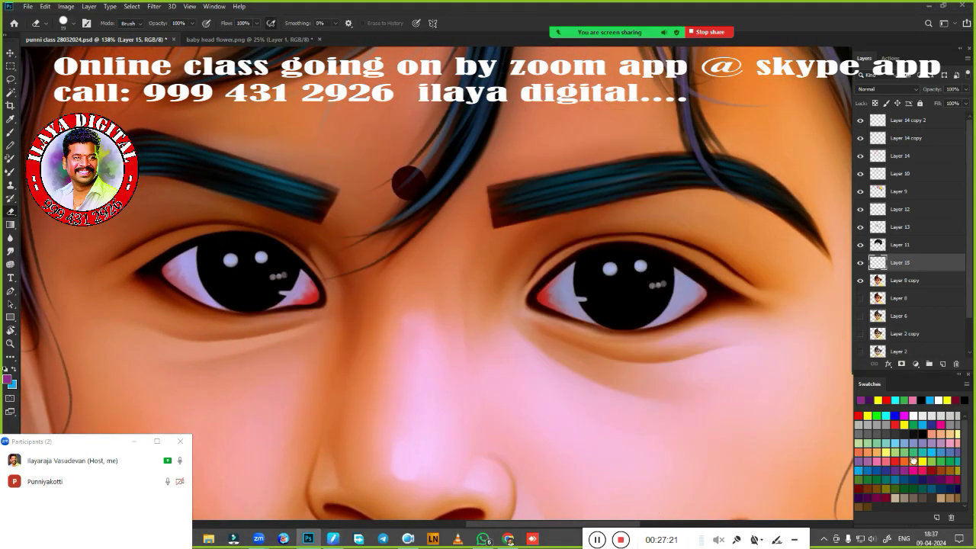
scroll(178, 273, "up", 5)
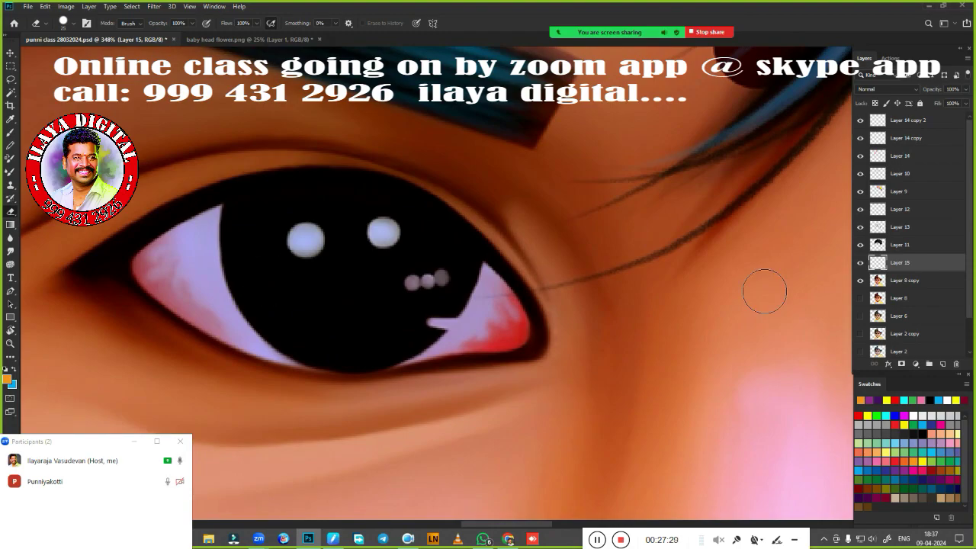
right_click(339, 183)
key("b")
key("Escape")
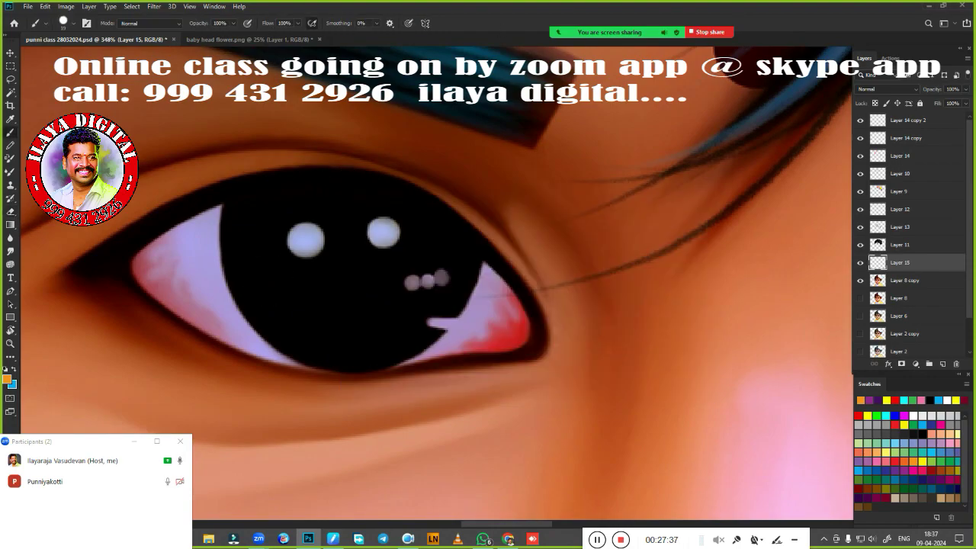
Step: Paint an orange iris arc in the left eye on Layer 15
left_click_drag(279, 296, 435, 322)
scroll(429, 386, "down", 2)
key("ctrl+z")
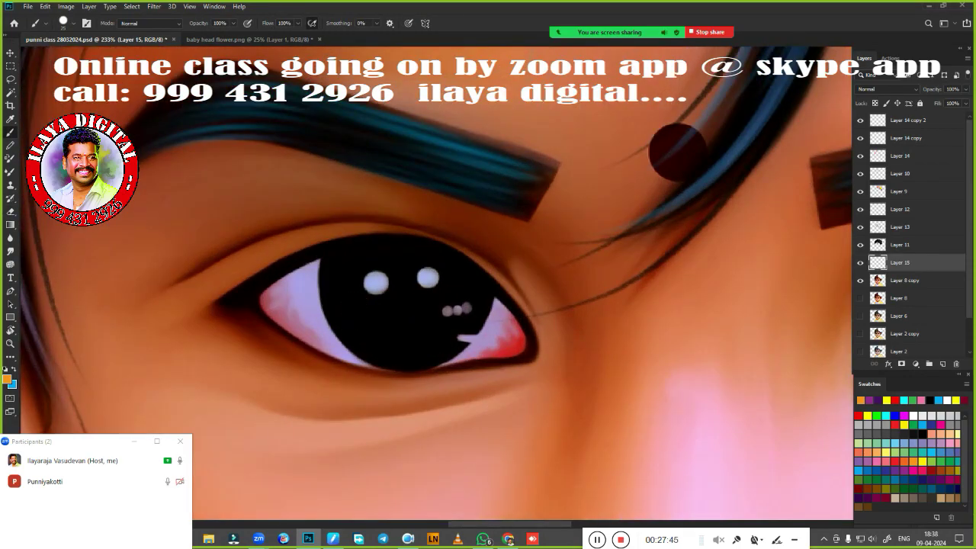
scroll(429, 305, "down", 3)
scroll(429, 304, "up", 2)
Step: Duplicate the iris stroke and place the copy on the right eye
key("ctrl+j")
key("v")
left_click_drag(367, 276, 642, 276)
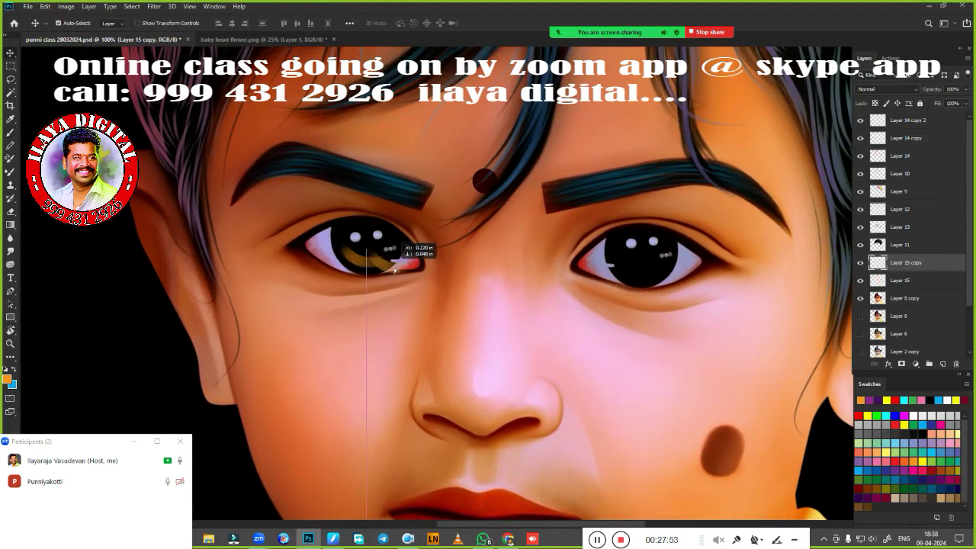
key("ctrl+t")
key("Return")
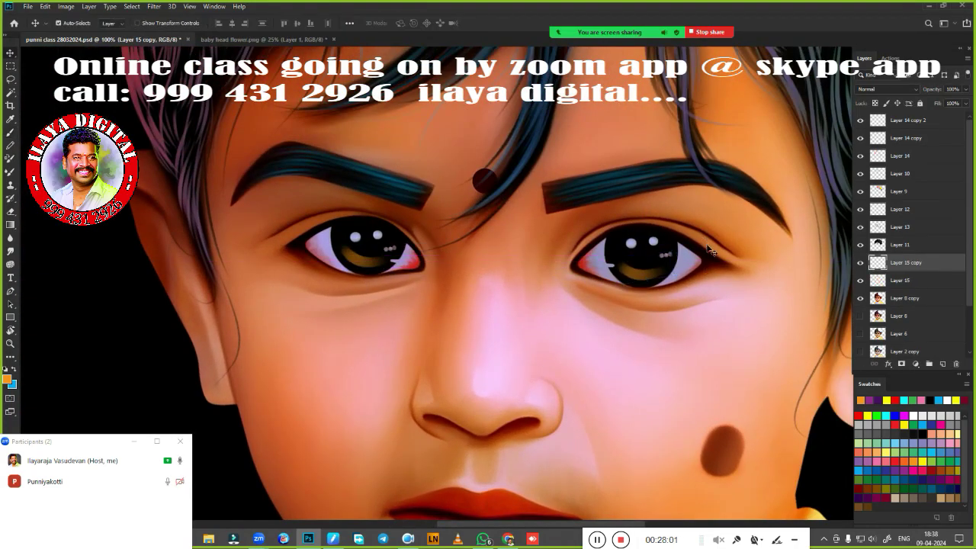
Step: Merge both iris strokes and shift their hue by -160 to purple
key("alt+bracketleft")
key("ctrl+t")
key("Return")
key("alt+bracketright")
scroll(569, 296, "down", 3)
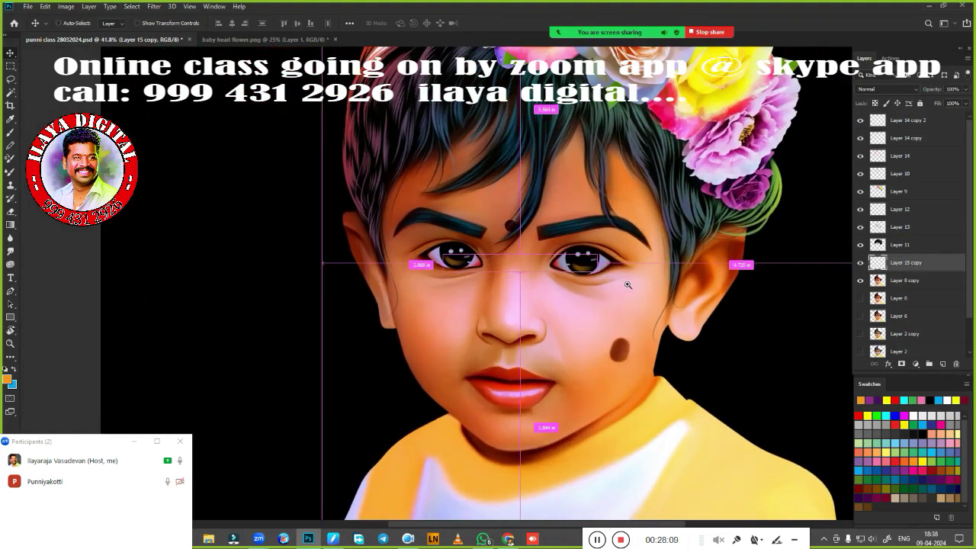
key("ctrl+u")
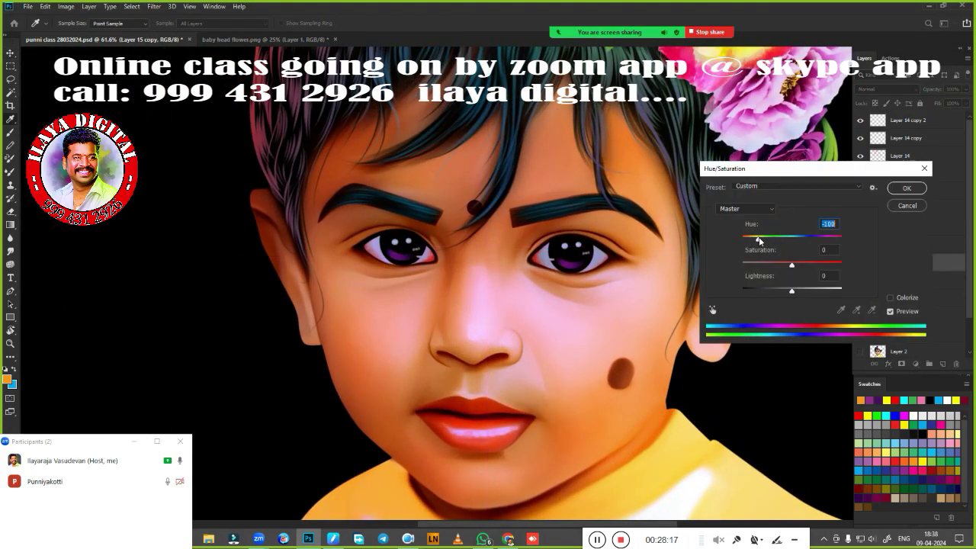
key("Return")
Step: Set the foreground colour to a pink sampled from the canvas
scroll(488, 356, "up", 3)
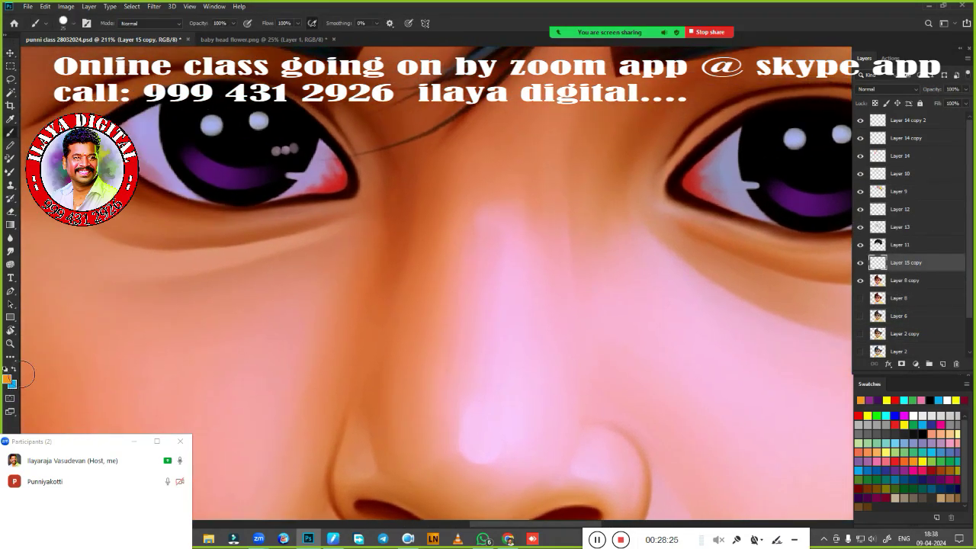
left_click(9, 379)
left_click(544, 322)
key("Return")
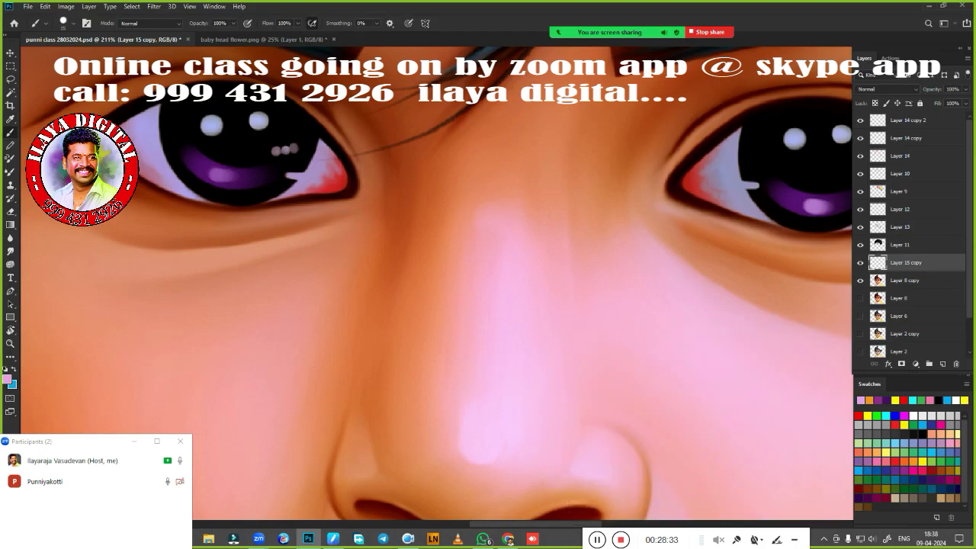
Step: Pan toward the nose and lips and add a new layer above the irises
scroll(643, 353, "down", 2)
scroll(562, 295, "down", 2)
scroll(799, 335, "up", 1)
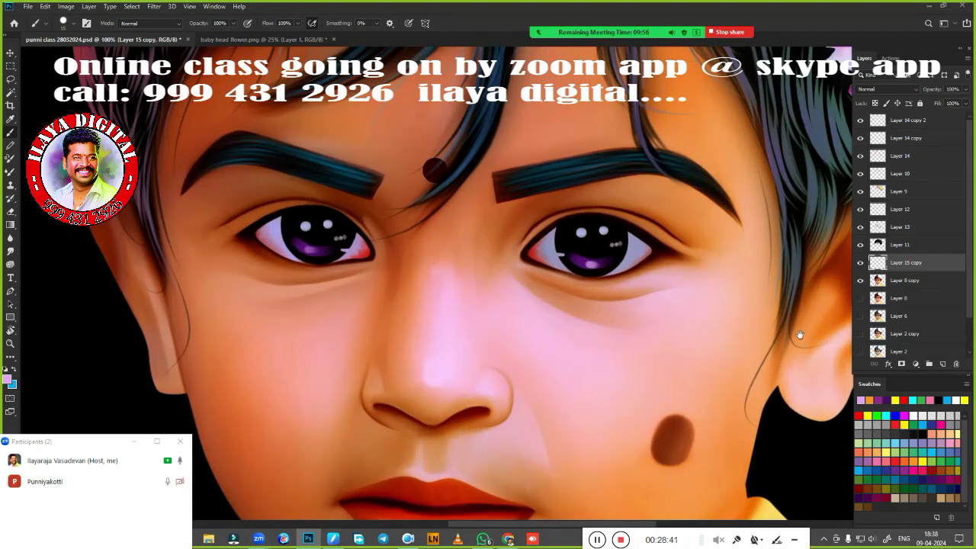
left_click_drag(799, 334, 757, 212)
left_click(942, 364)
right_click(653, 474)
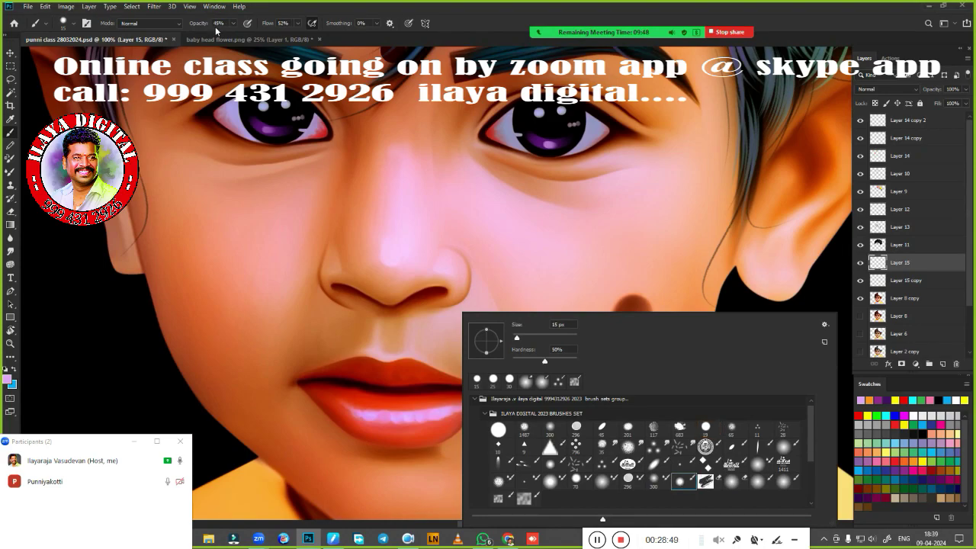